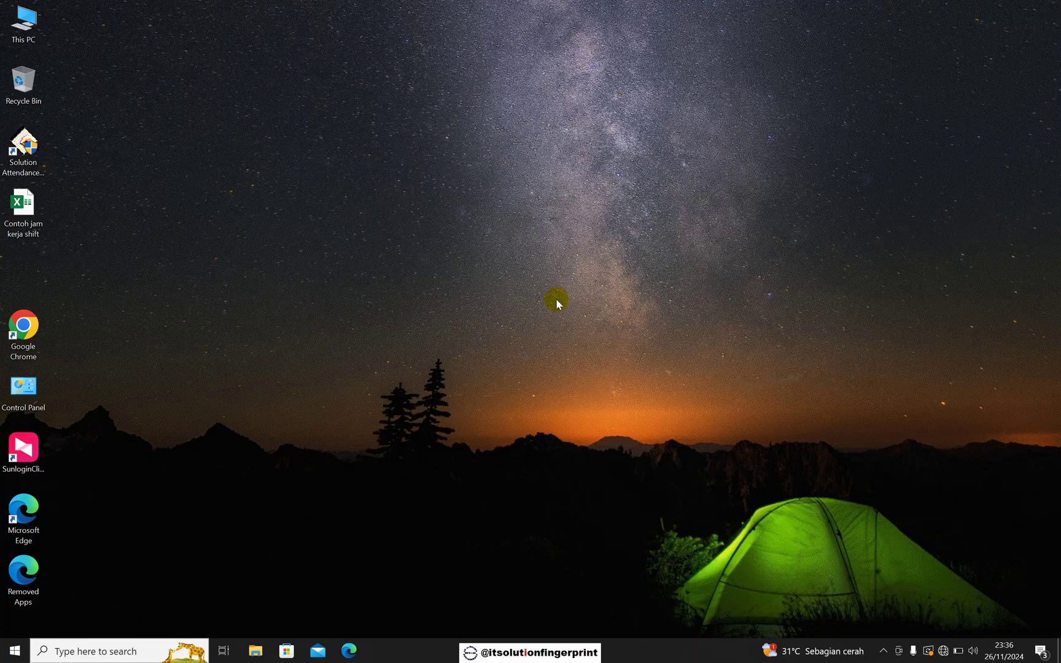
Step: Open the "Contoh jam kerja shift" workbook and examine the start and end times of the PAGI, SORE and MALAM shifts
double_click(34, 213)
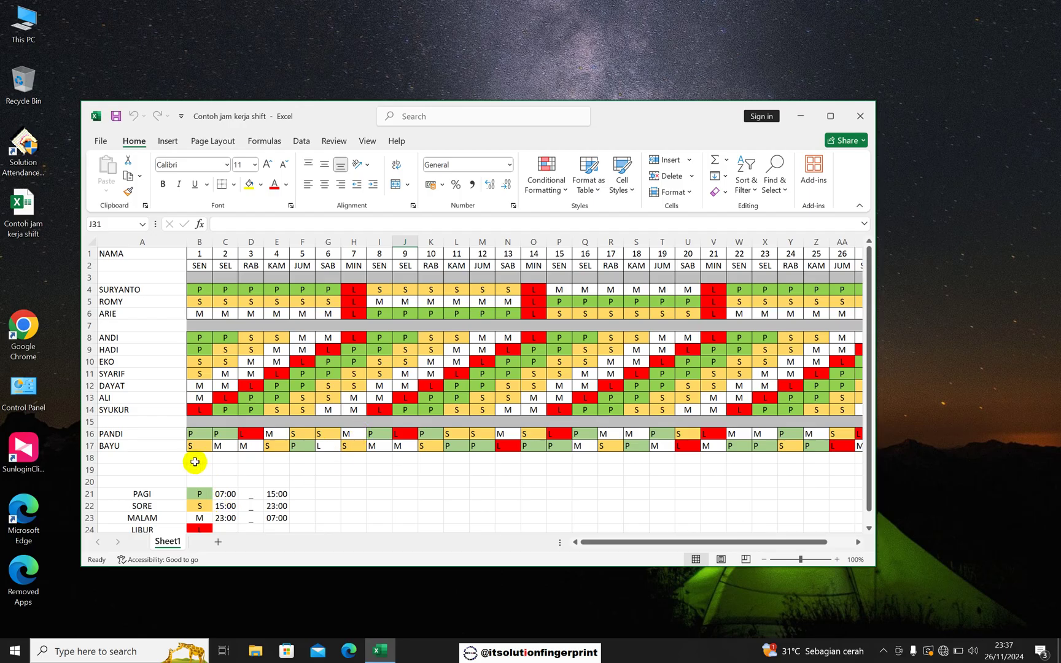
scroll(192, 464, down, 10)
scroll(172, 454, up, 10)
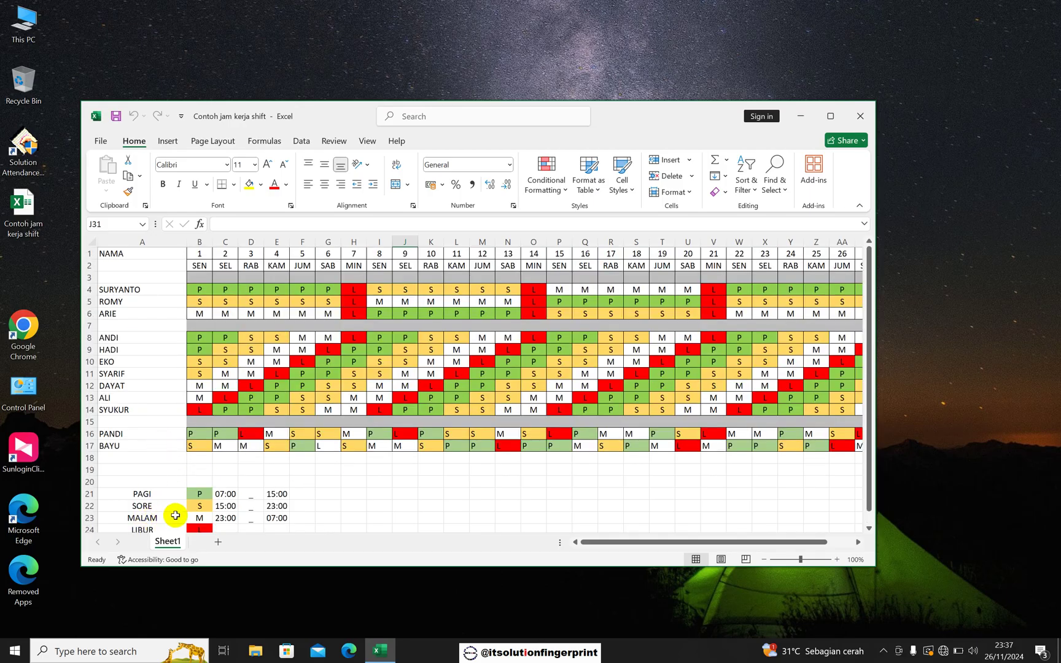
click(227, 496)
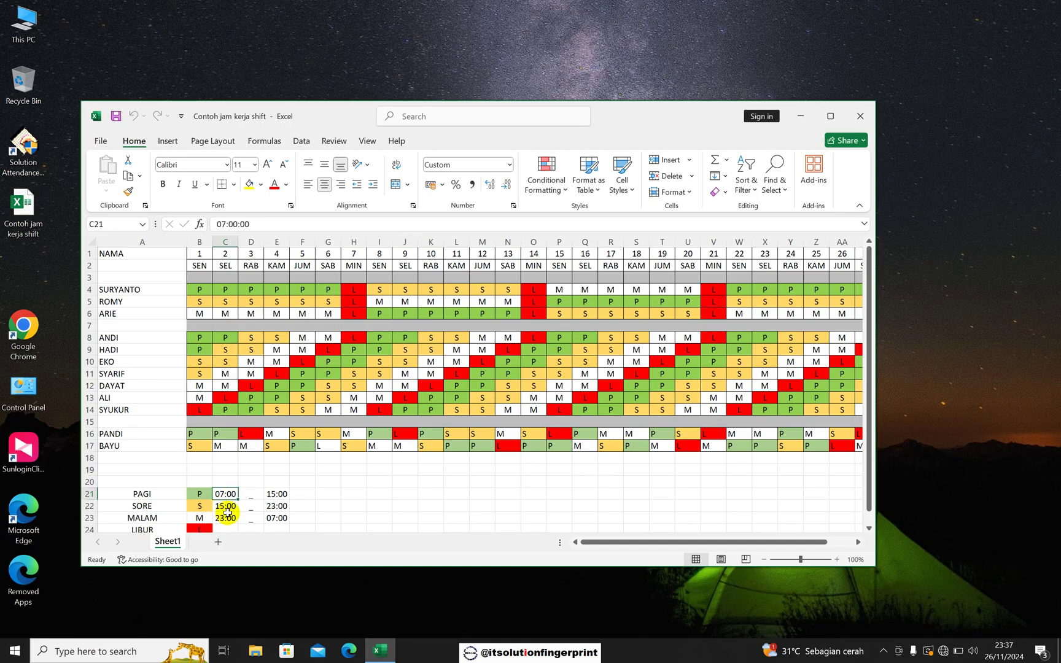
click(274, 505)
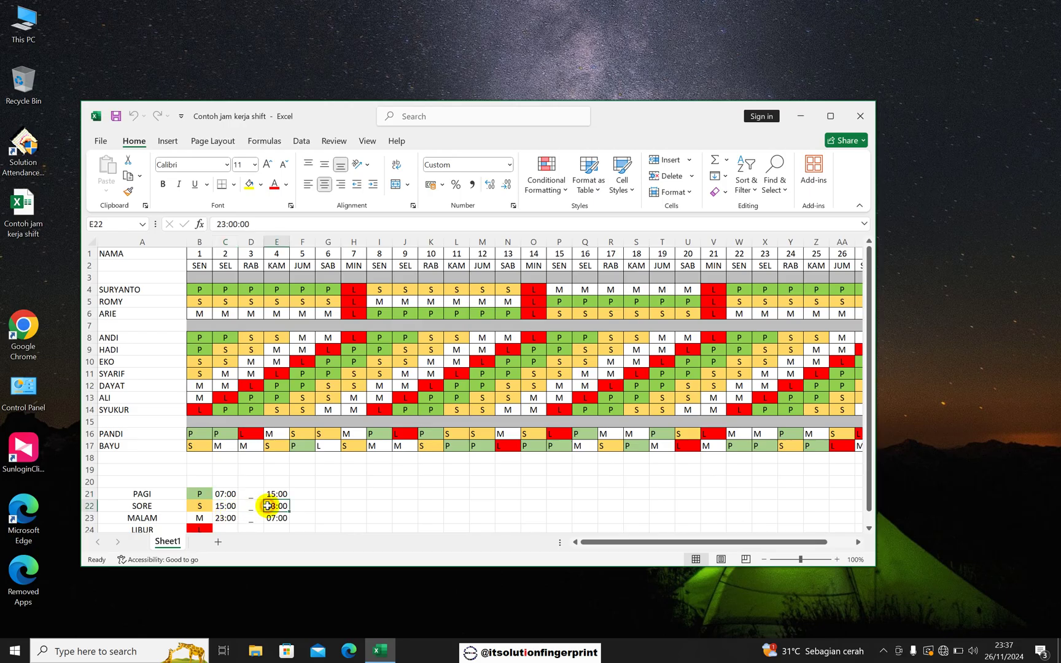
click(224, 519)
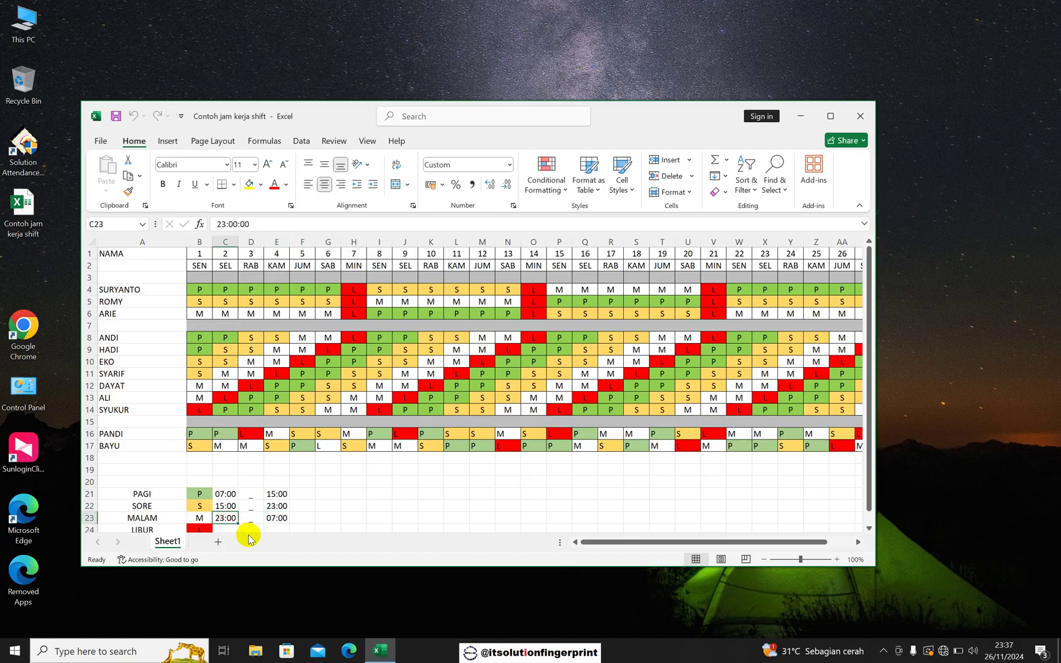
click(273, 518)
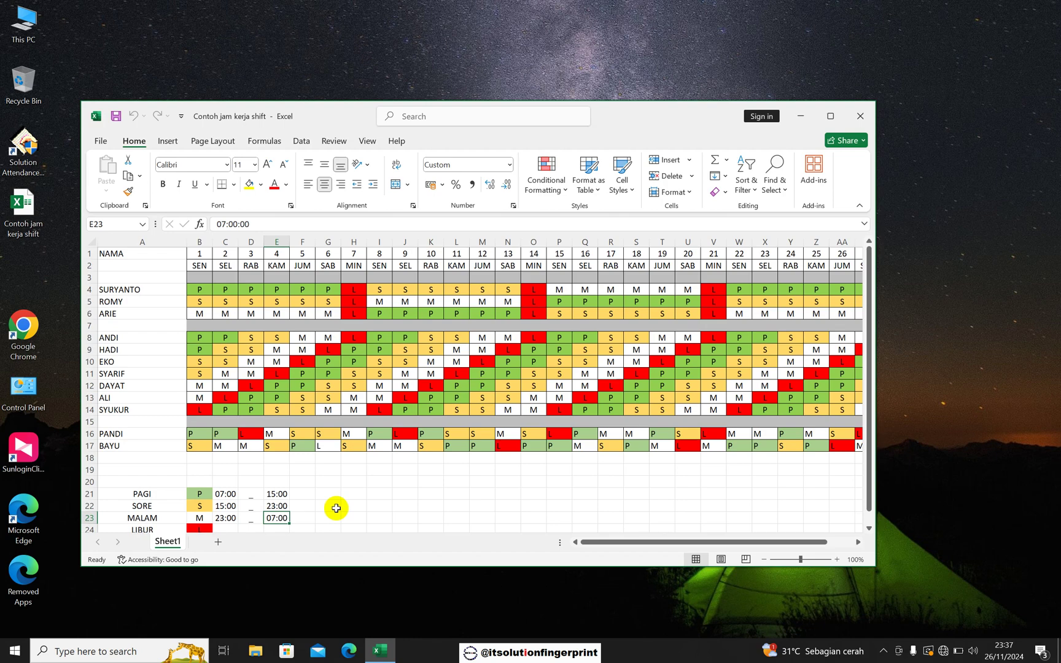
Step: Start the Solution Attendance program and review the P, S and M entries in the working-hour settings (Pengaturan Jam Kerja), closing them when done
double_click(39, 163)
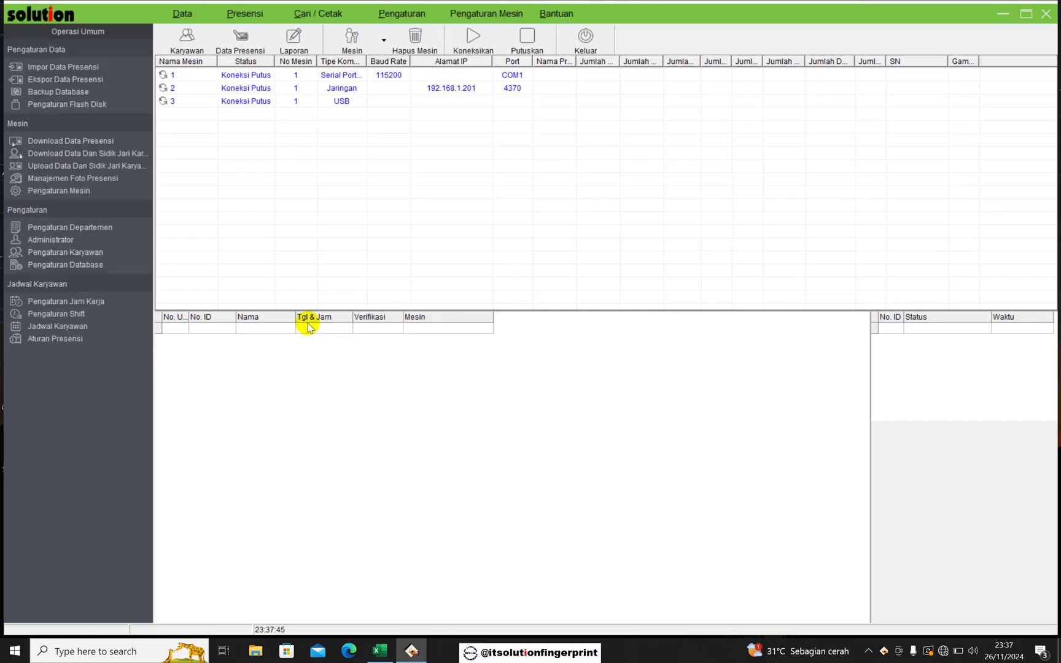
click(88, 301)
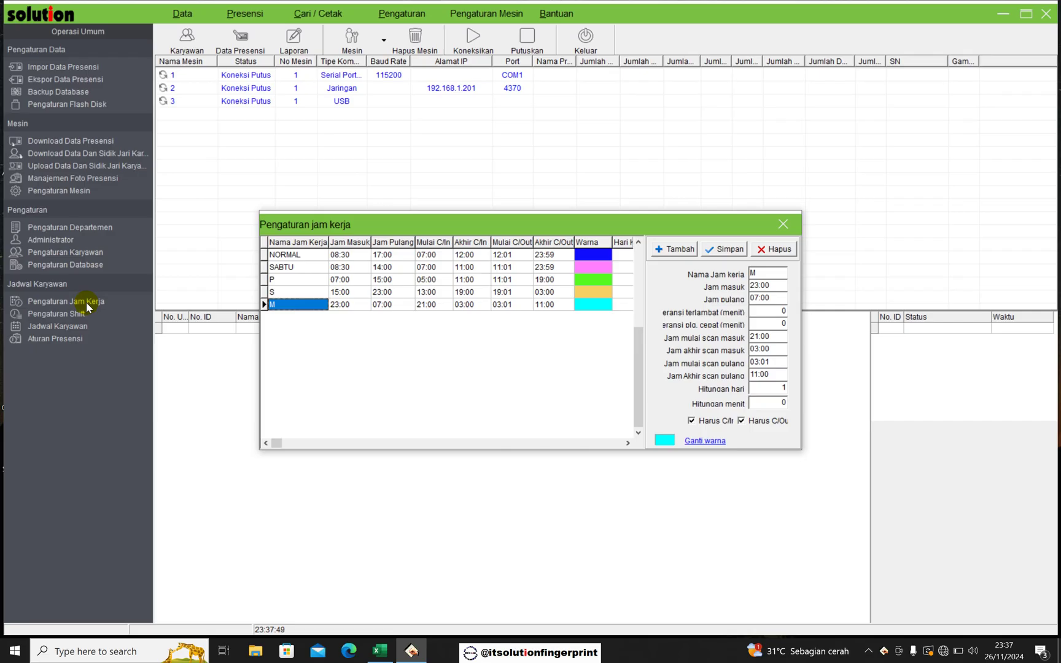
click(280, 281)
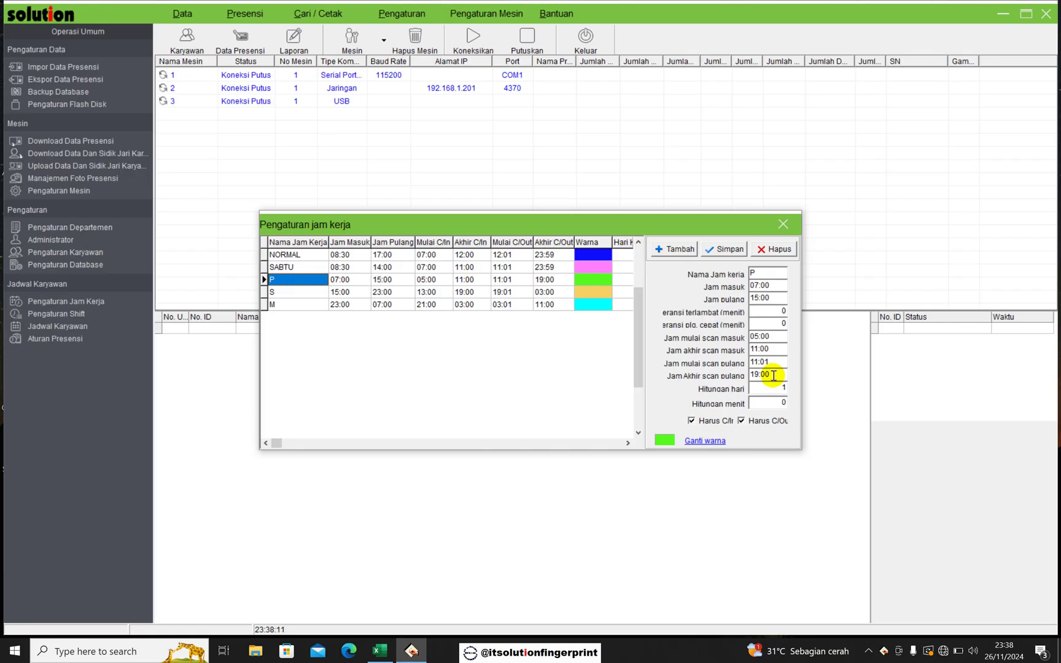
click(309, 293)
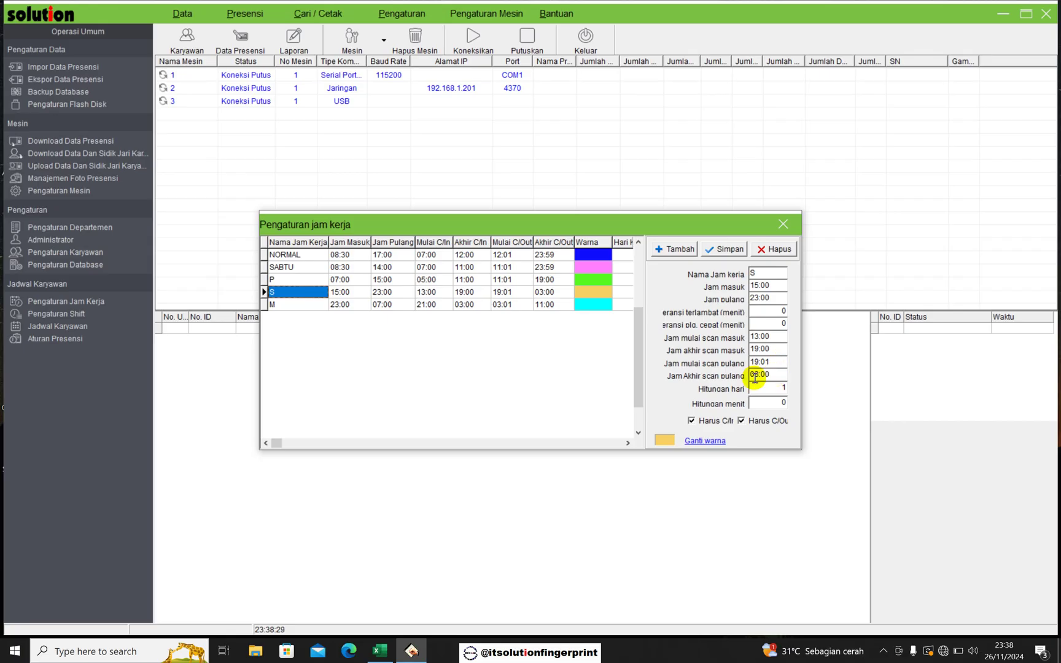
click(292, 307)
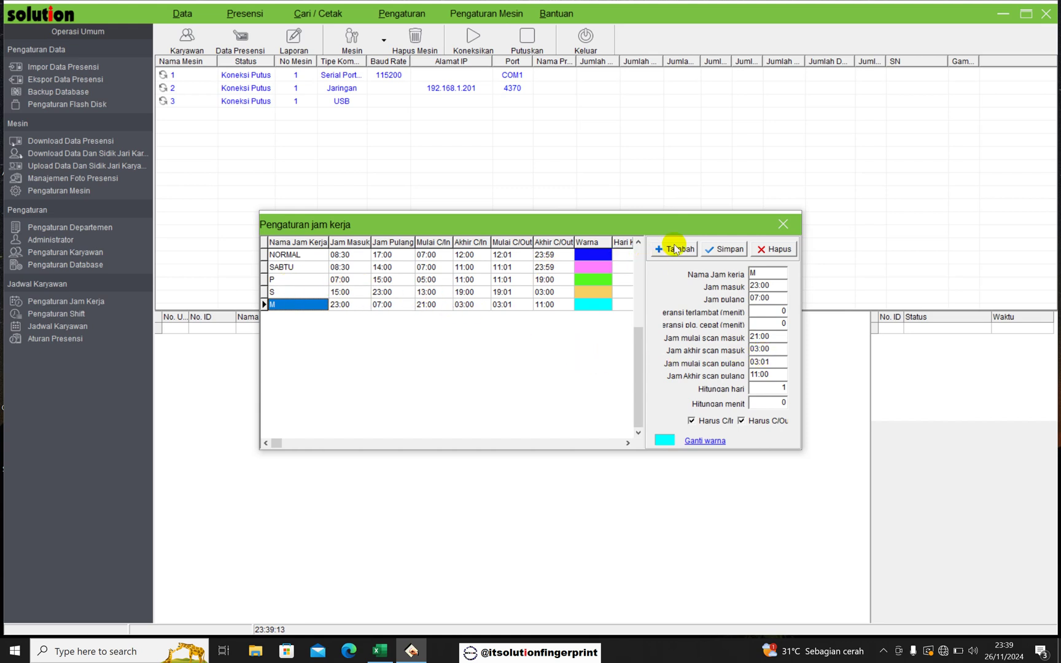
click(783, 223)
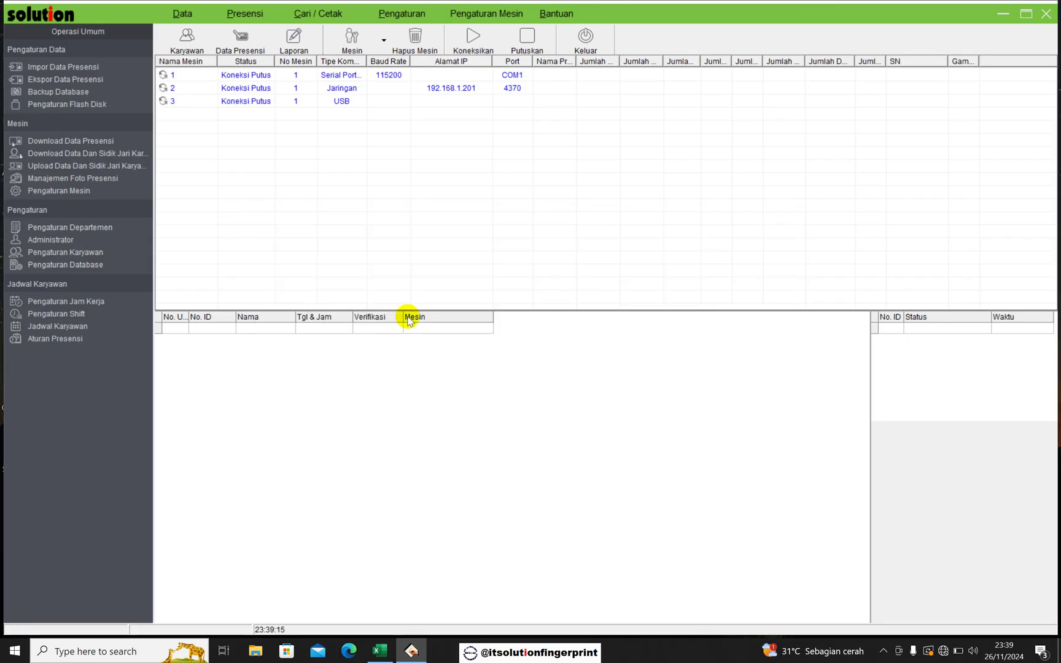
Step: Open the shift settings (Pengaturan Shift), consult the weekly rotation roster in the Excel workbook, and return to the shift settings
click(77, 315)
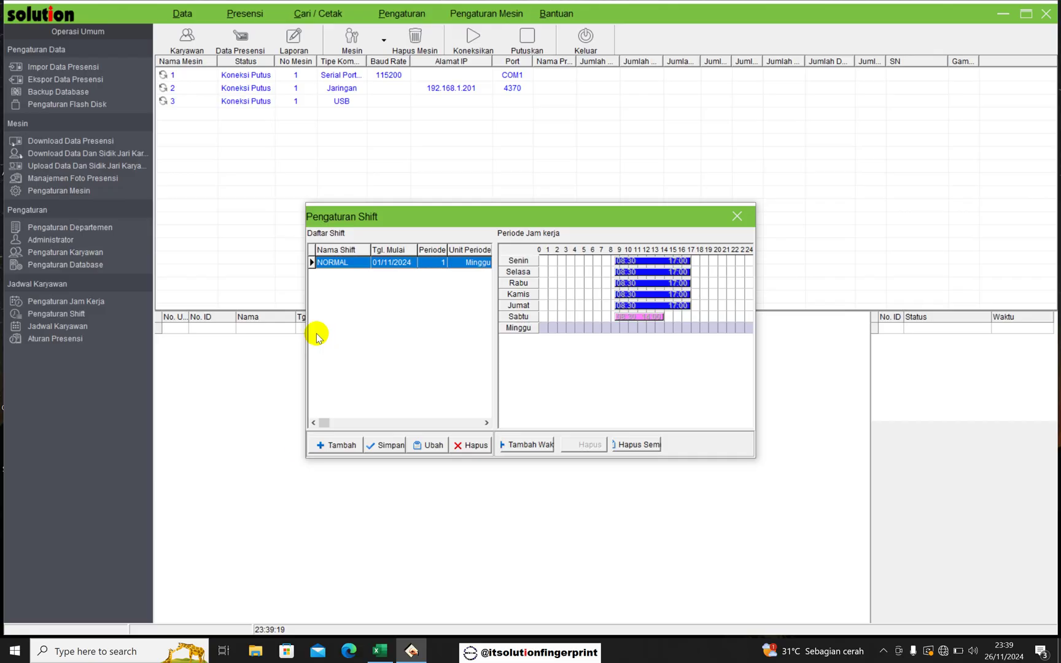
click(379, 651)
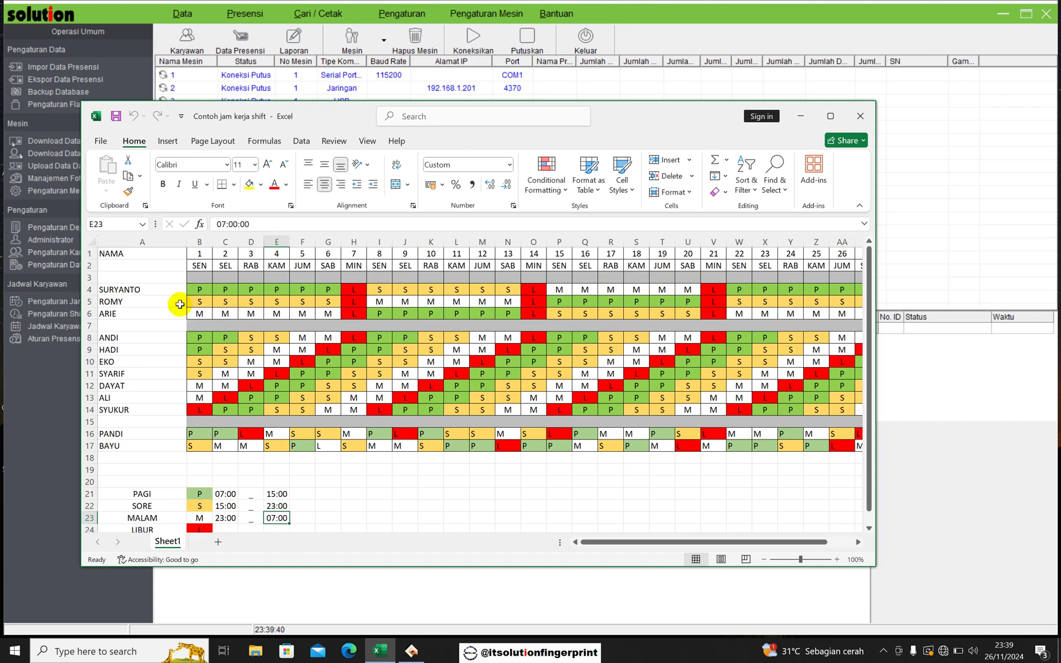
click(921, 210)
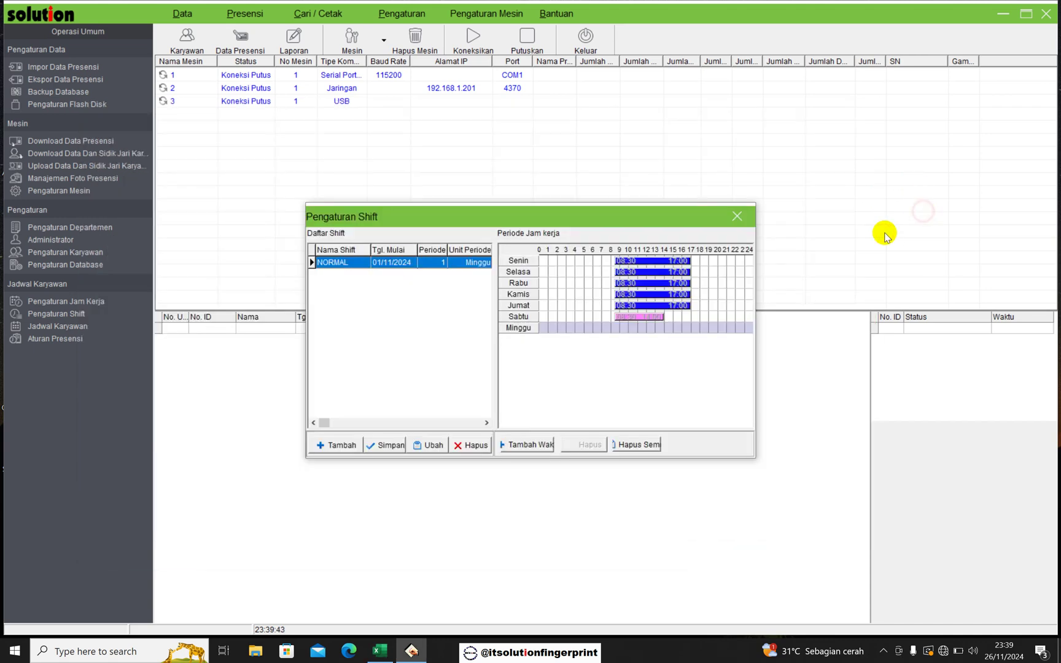
Step: Add a shift named G1 with start date 01/07/2024 and a period of 3 weeks, and save it
click(334, 445)
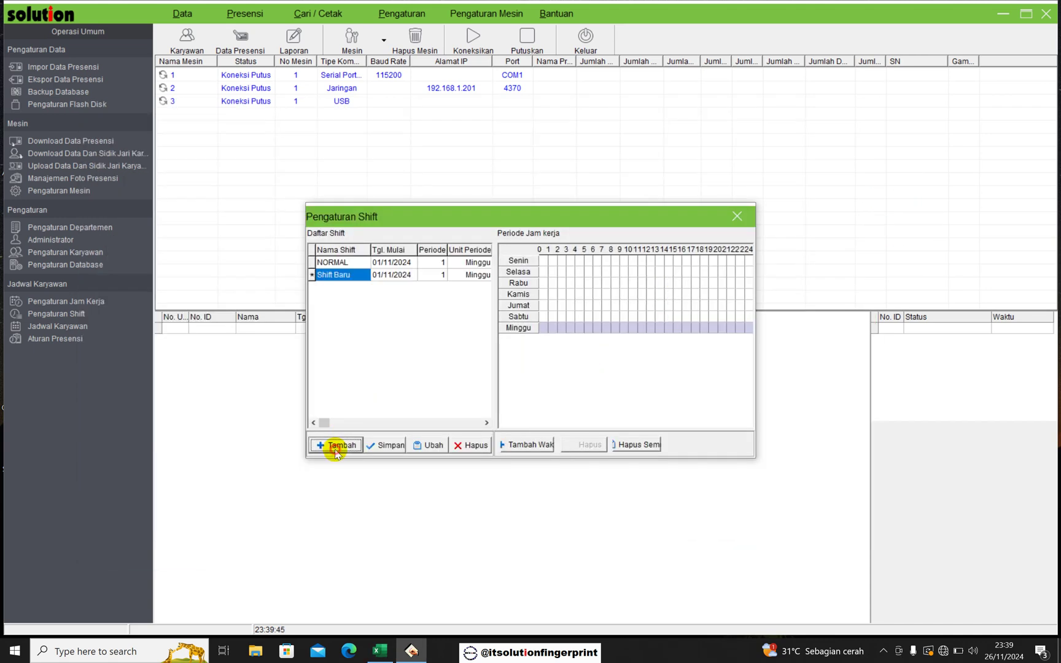
click(358, 274)
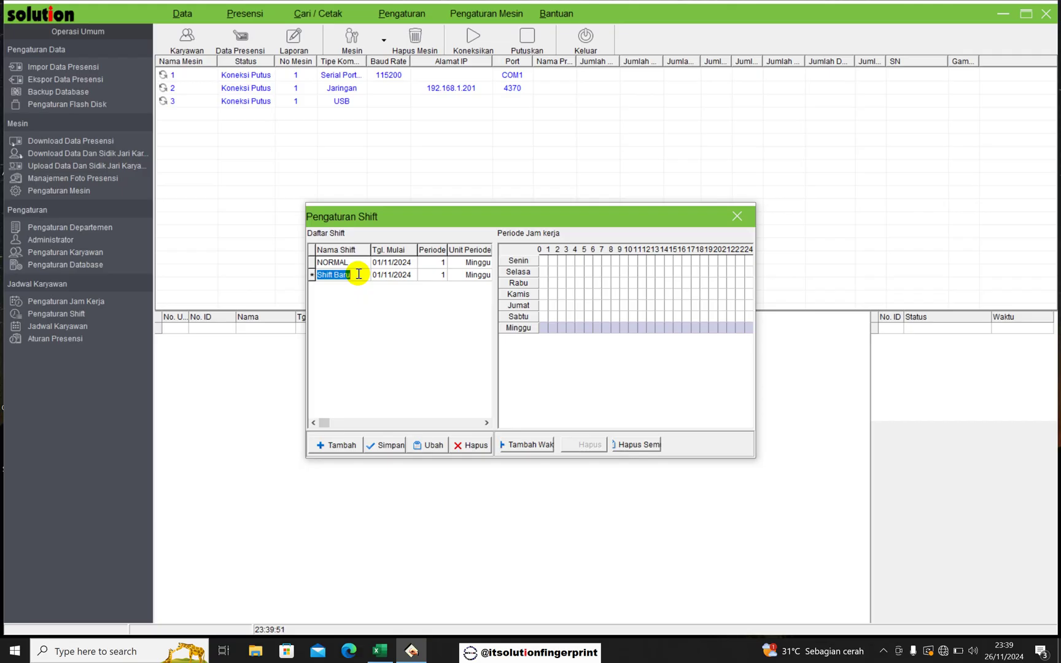
text(g)
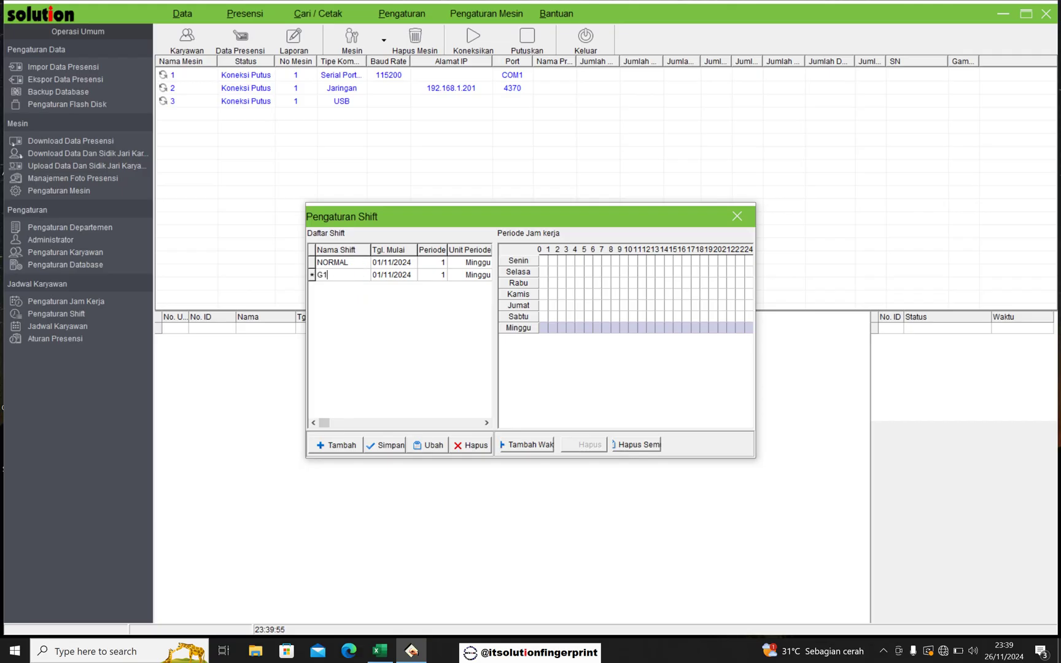
click(381, 275)
click(396, 277)
click(398, 276)
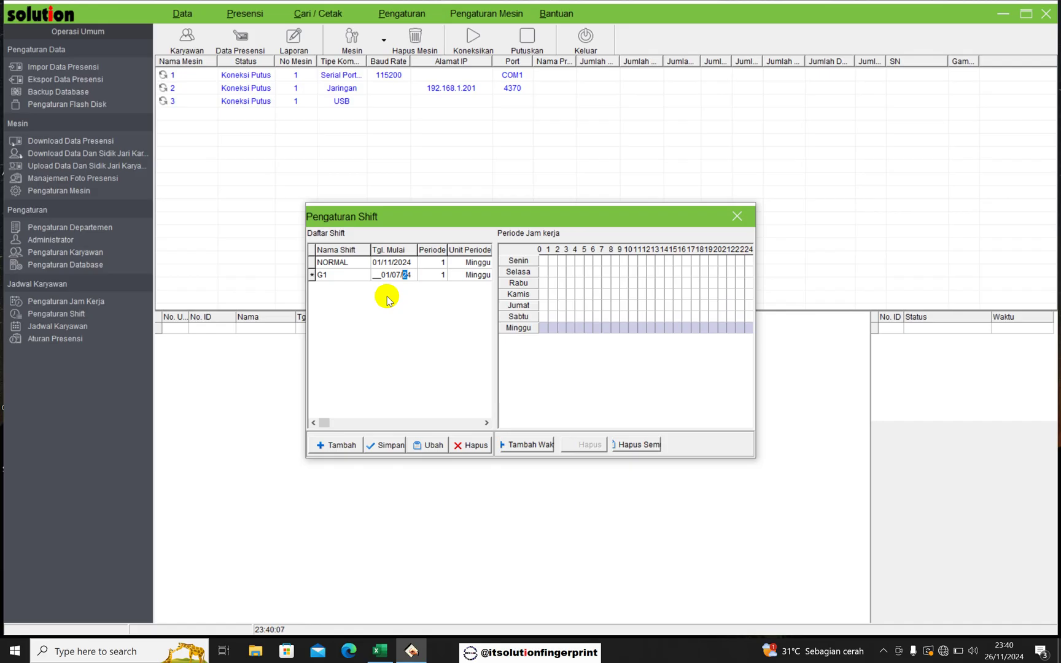
click(433, 276)
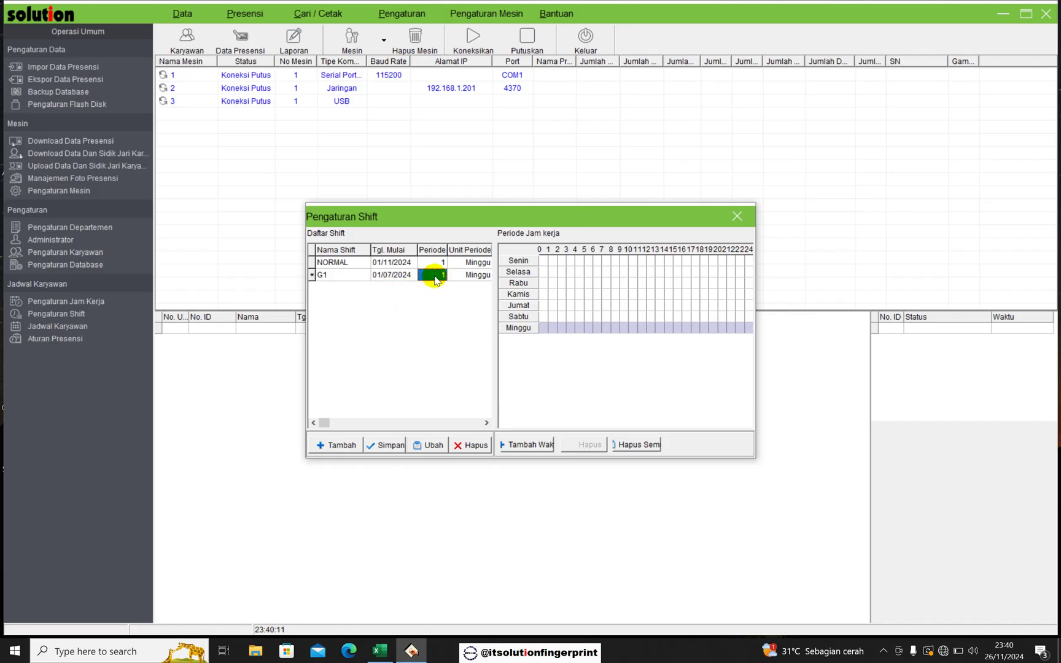
text(3)
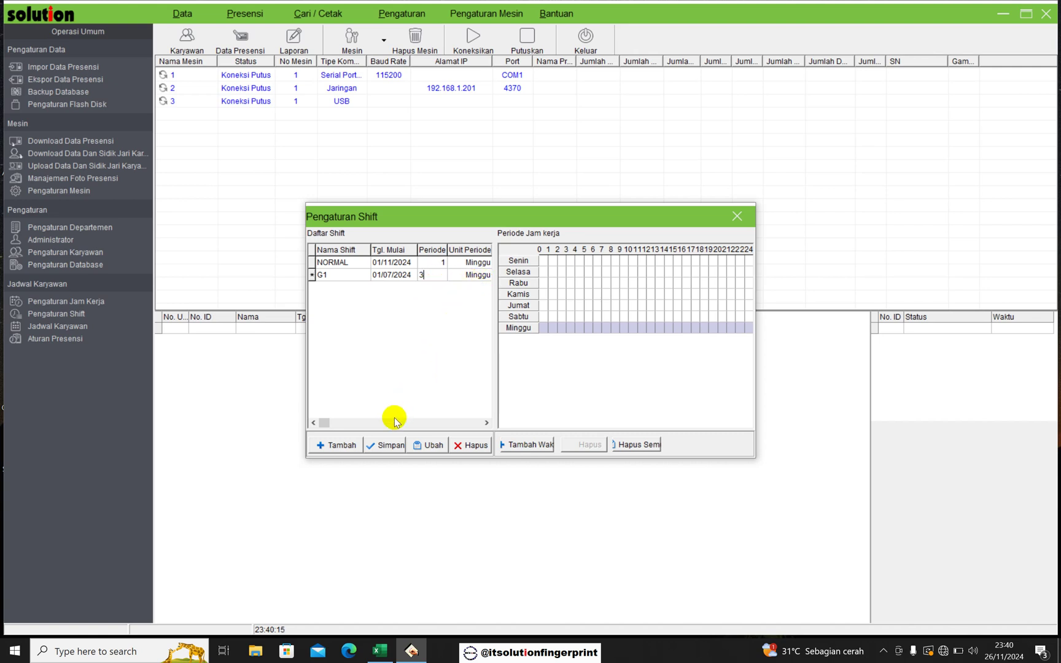
click(381, 447)
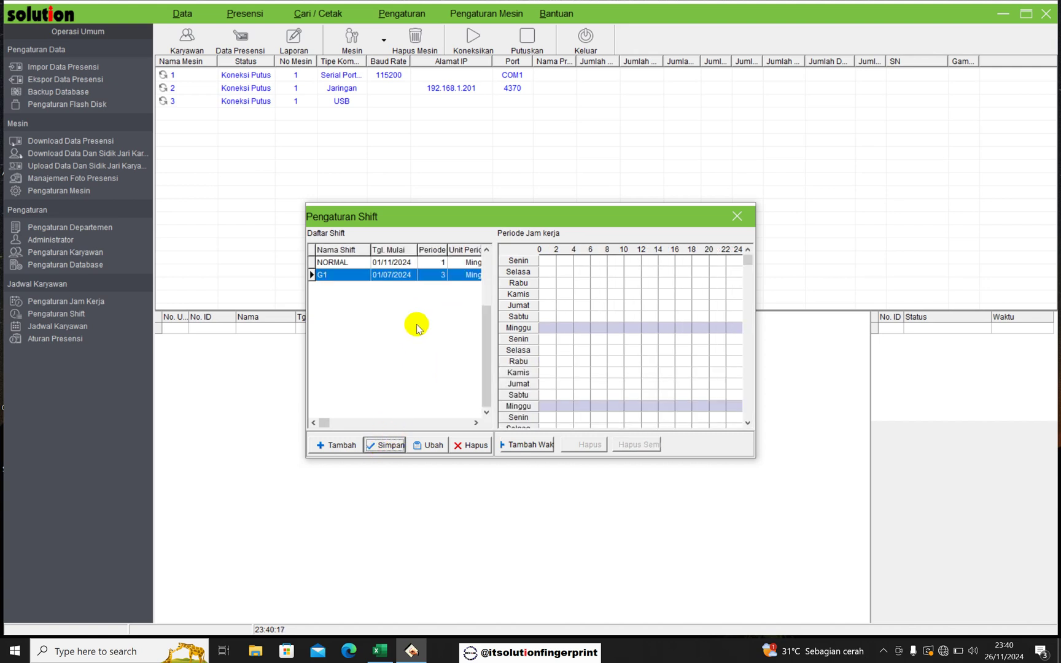
Step: Add a shift named G2 with start date 01/07/2024 and a period of 3 weeks, and save it
click(336, 445)
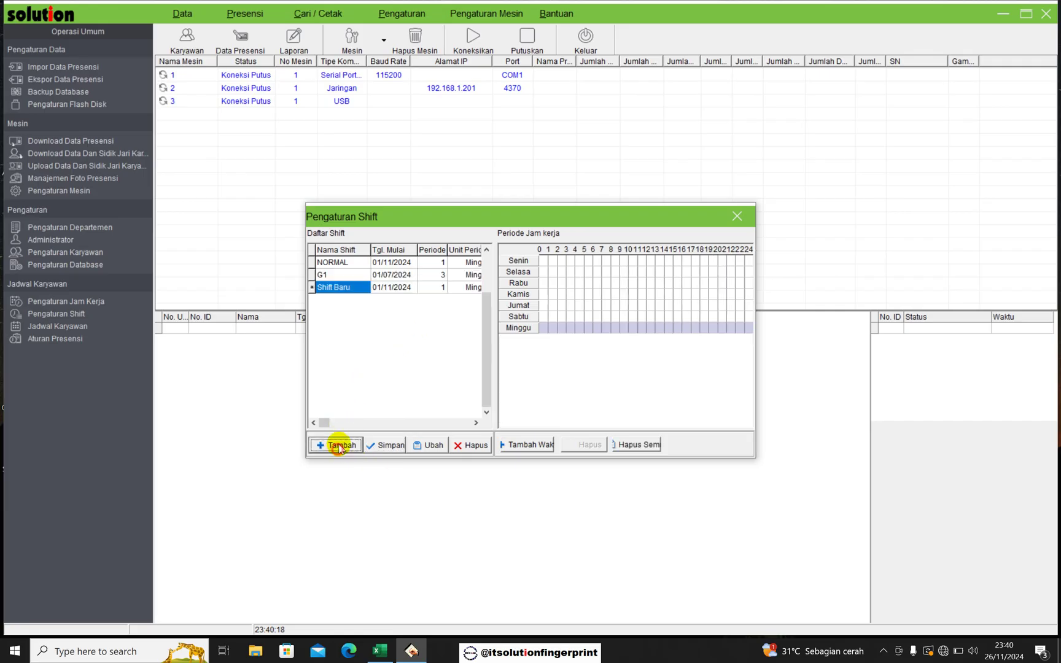
click(355, 287)
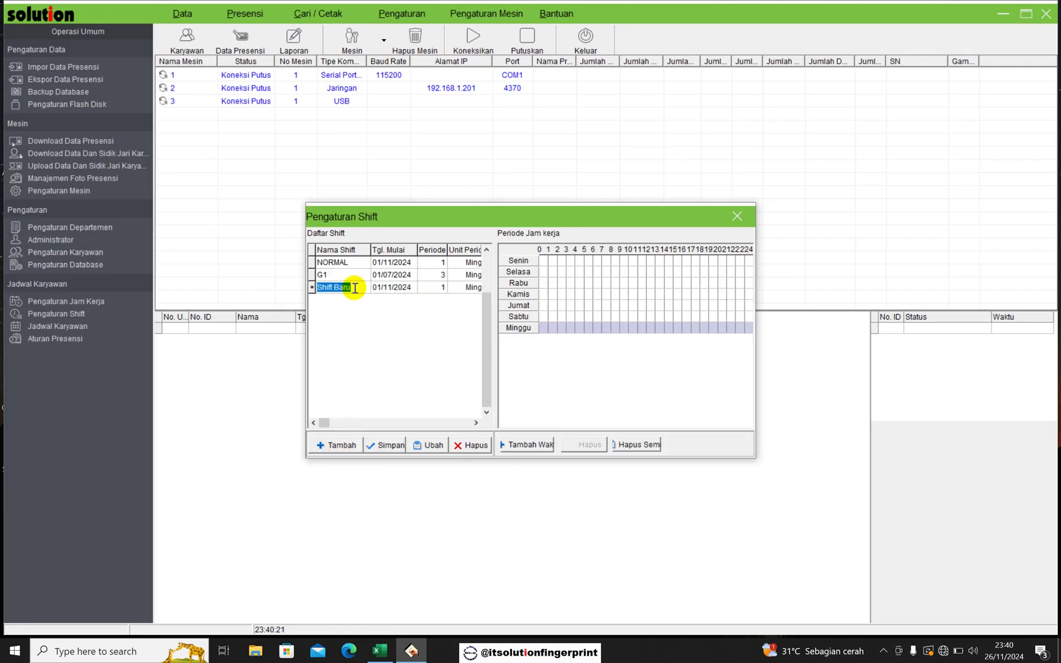
text(G2)
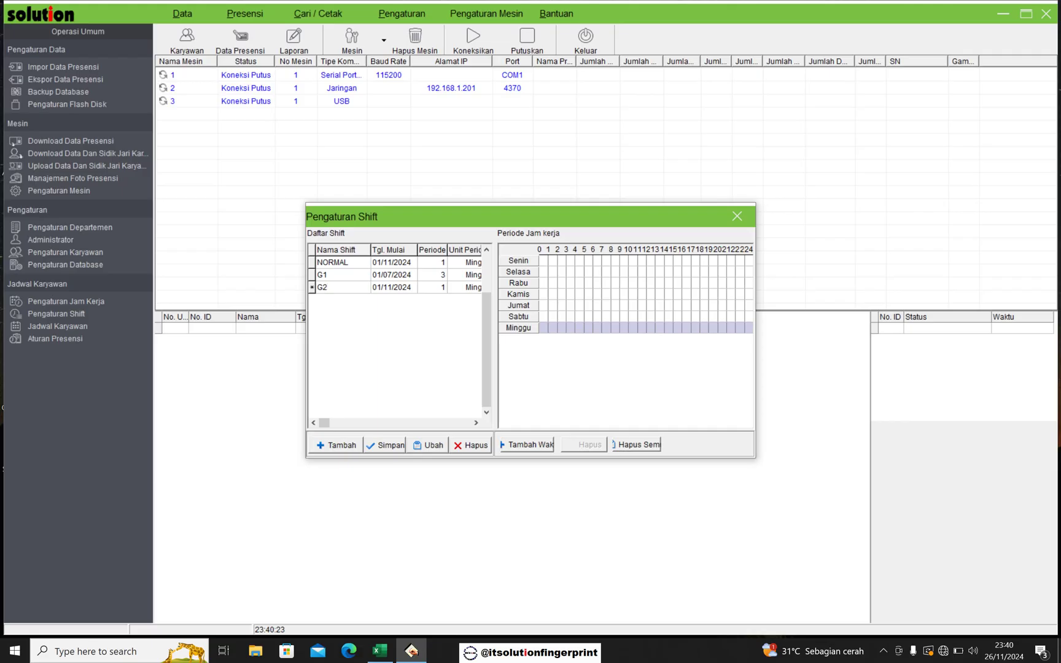
click(390, 288)
click(398, 289)
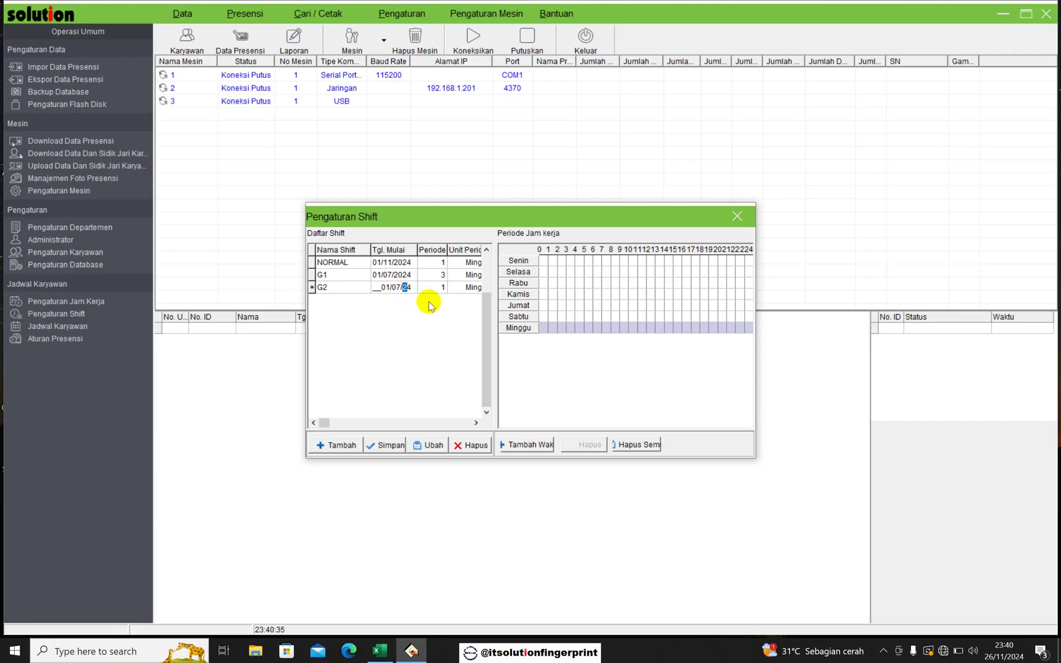
click(442, 289)
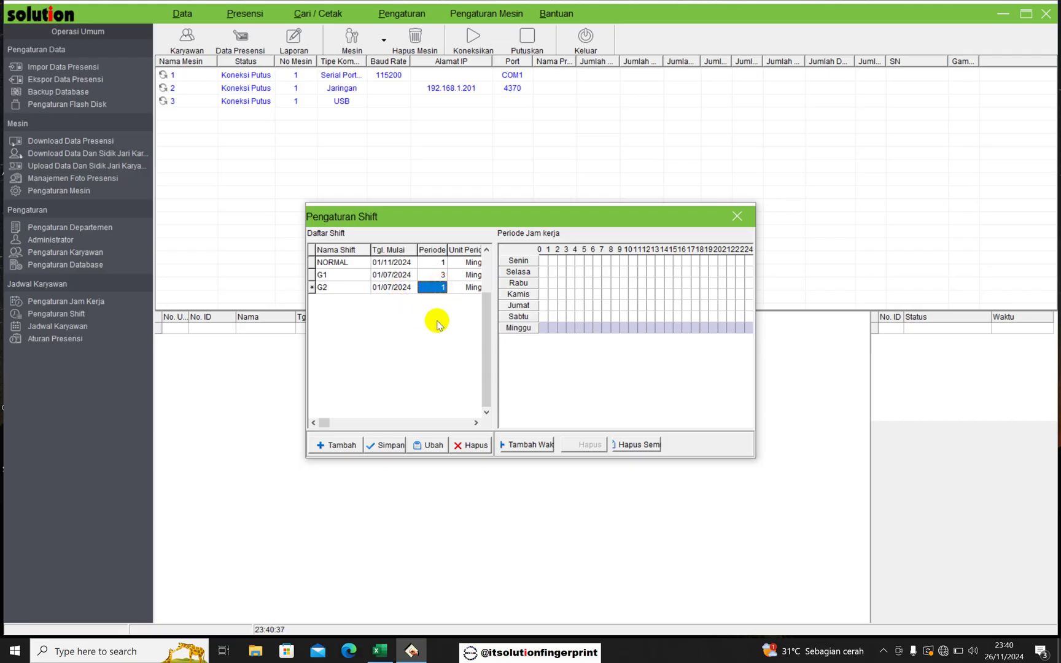
text(3)
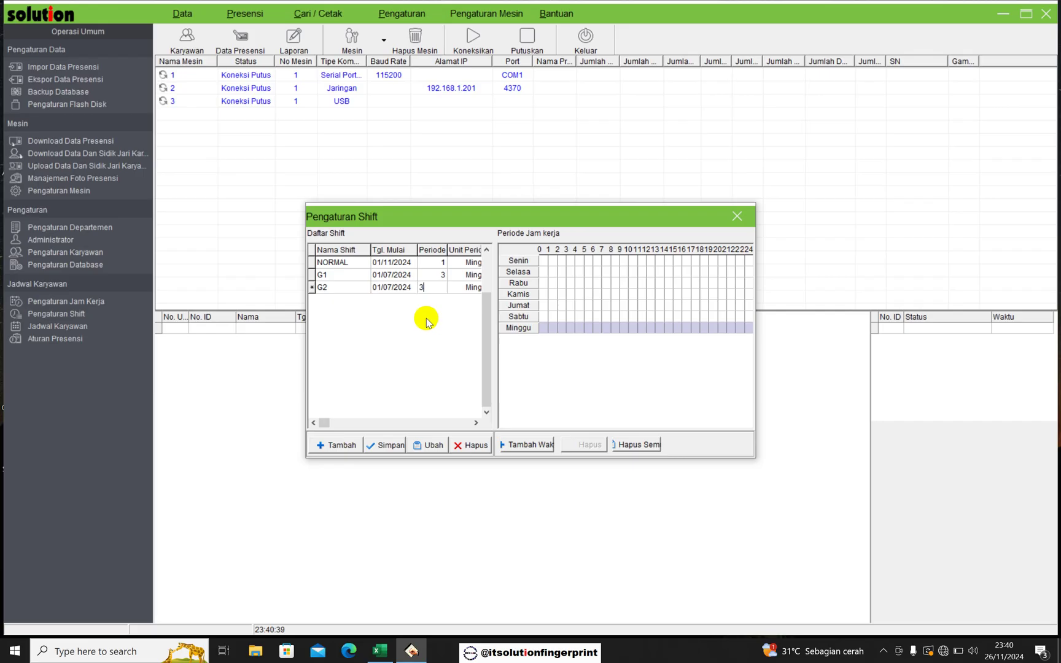
click(388, 451)
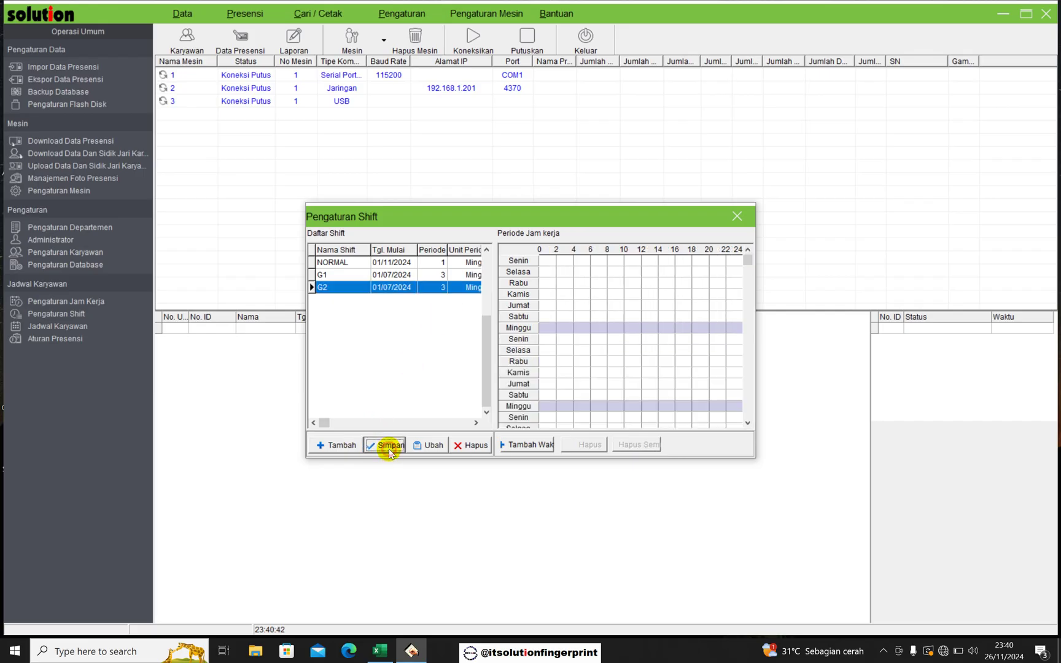
Step: Add a shift named G3 with start date 01/07/2024 and a period of 3 weeks, and save it
click(339, 447)
click(350, 301)
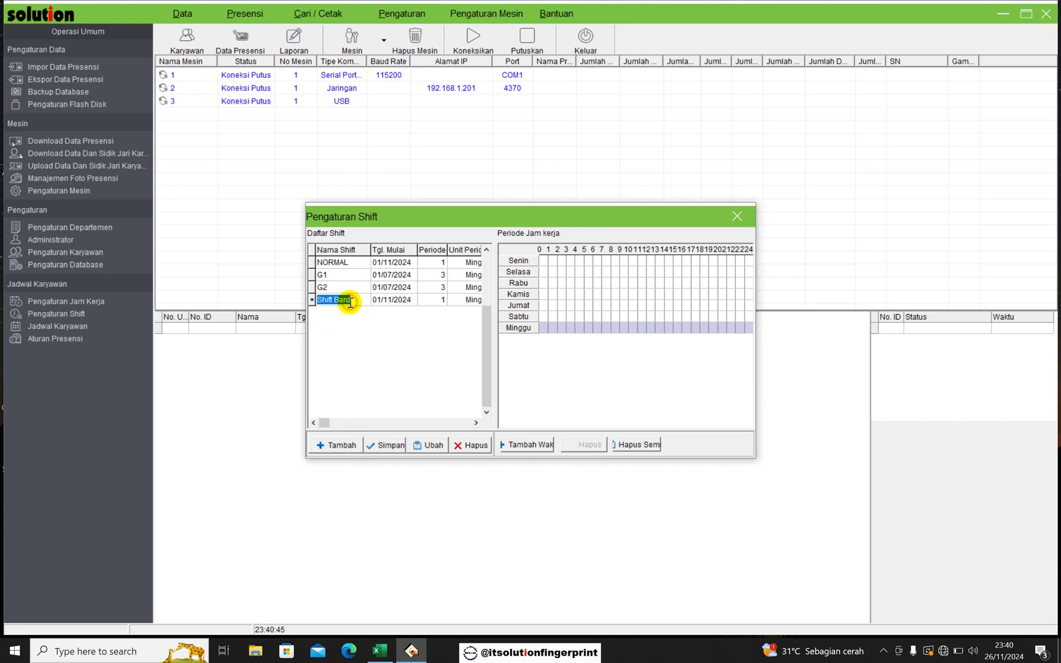
text(G3)
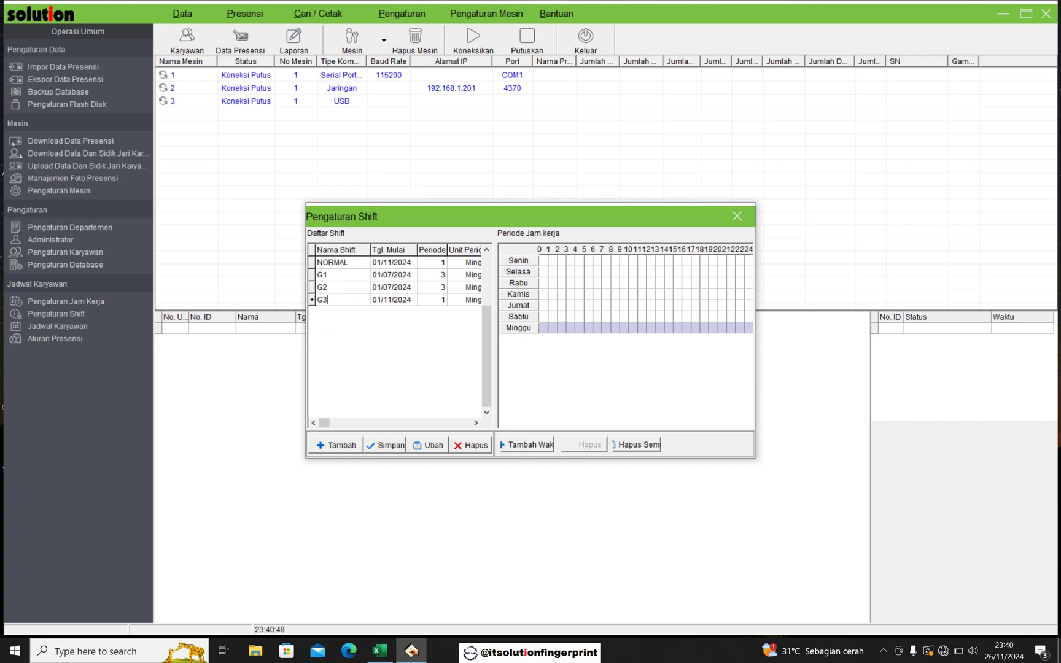
click(387, 301)
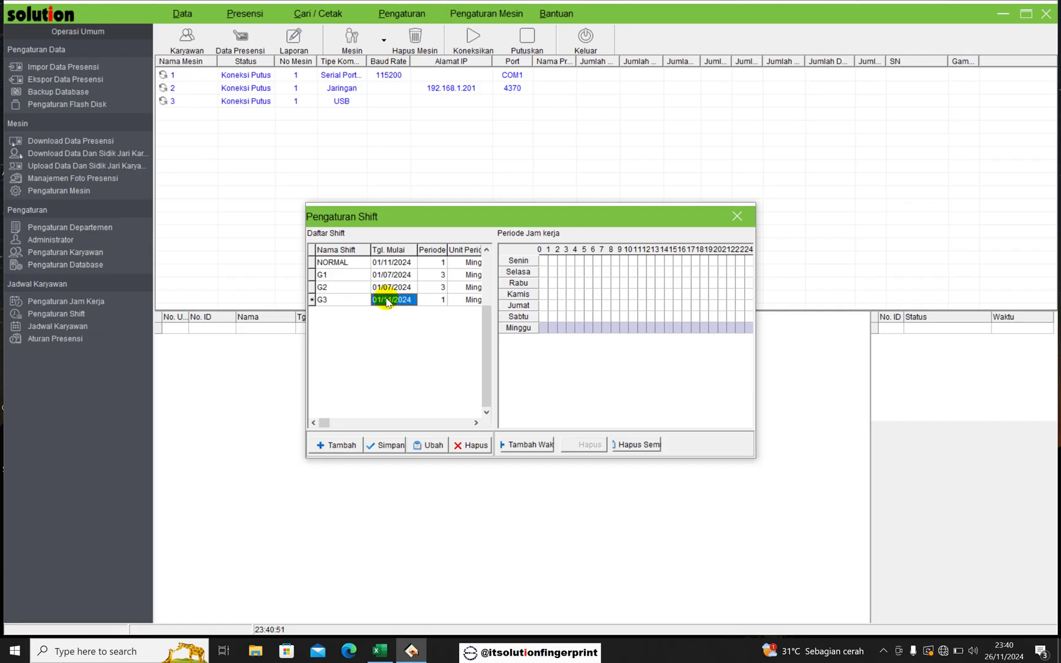
click(392, 300)
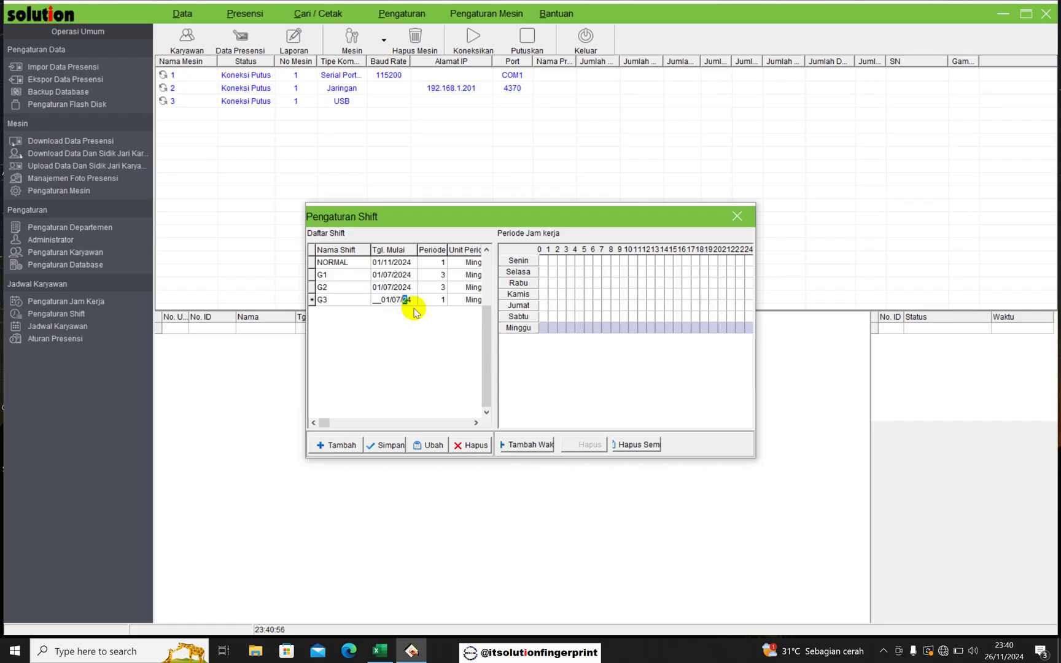
click(432, 301)
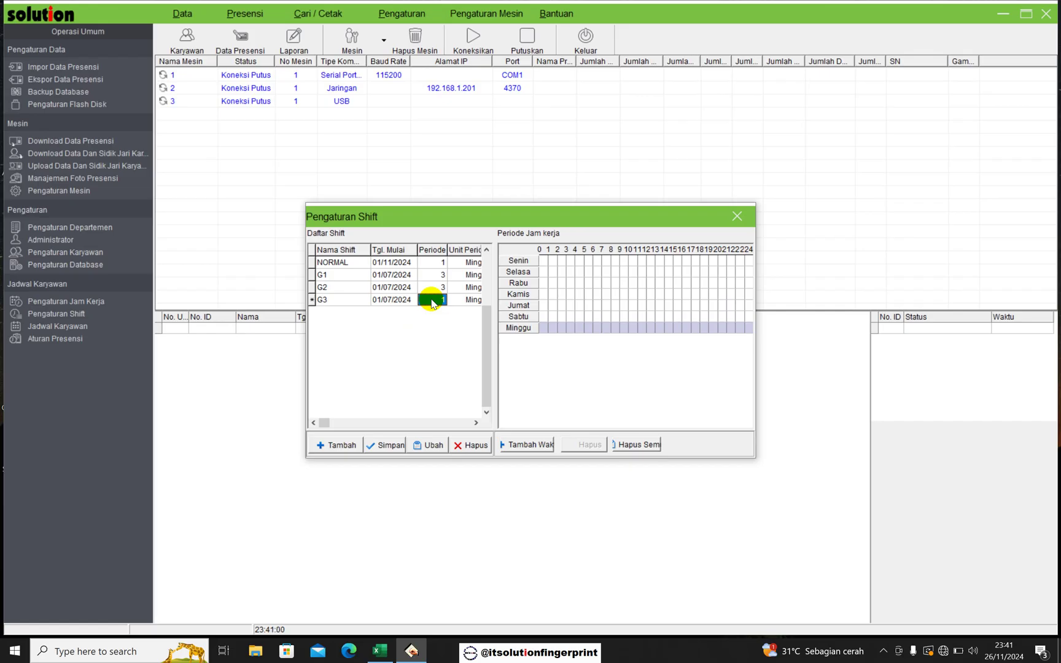
text(3)
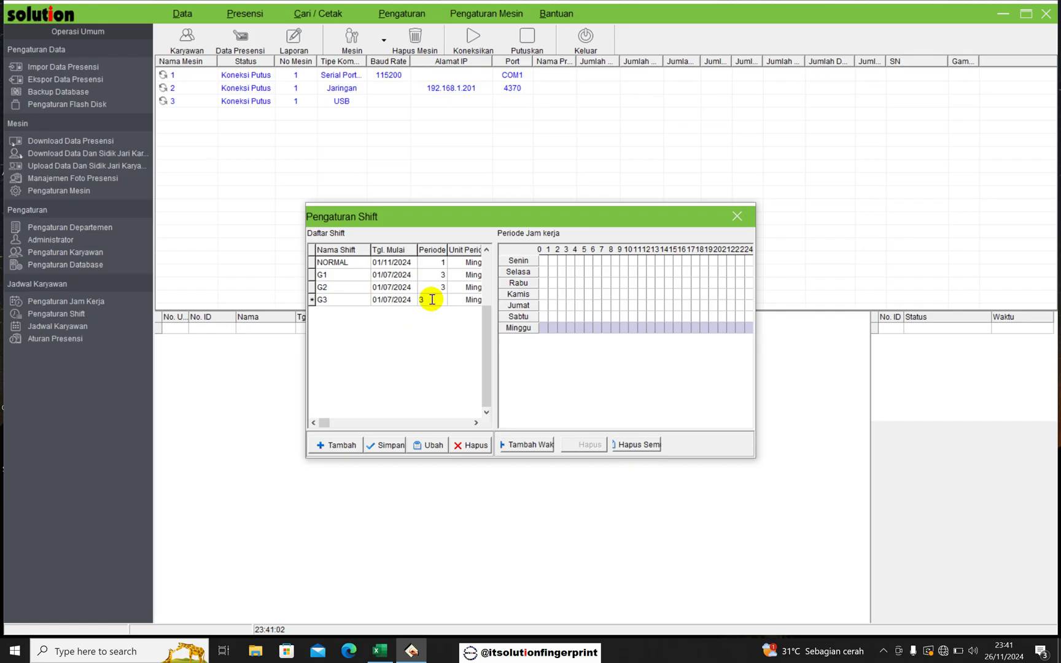
click(389, 446)
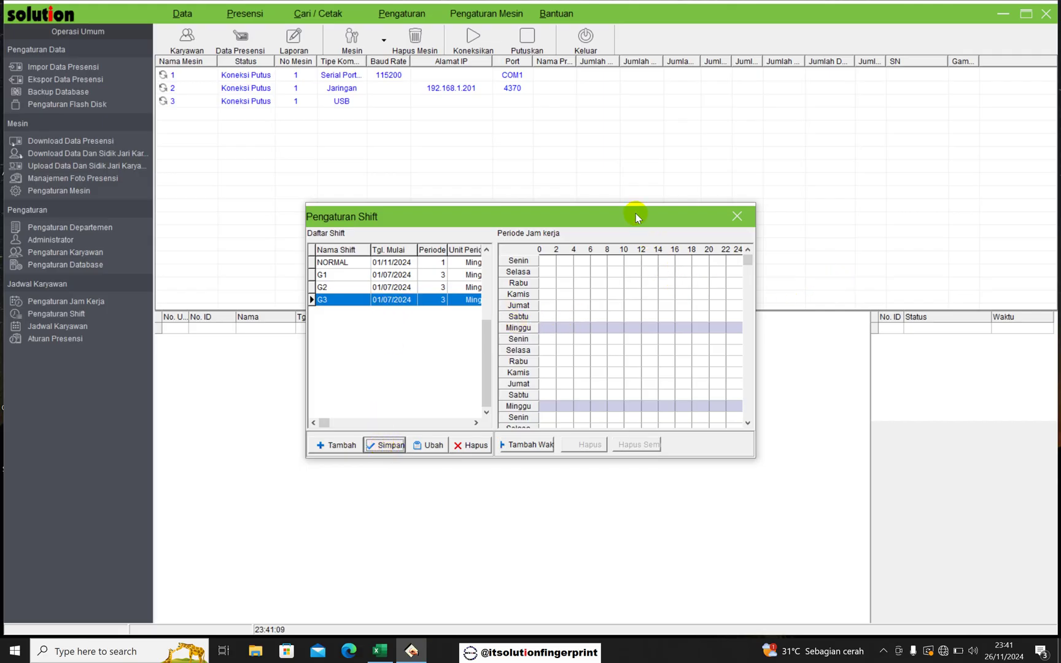
Step: Select shift G1 in the shift list, check its period unit against the Excel rotation roster, and return to the shift settings
drag(635, 213, 625, 114)
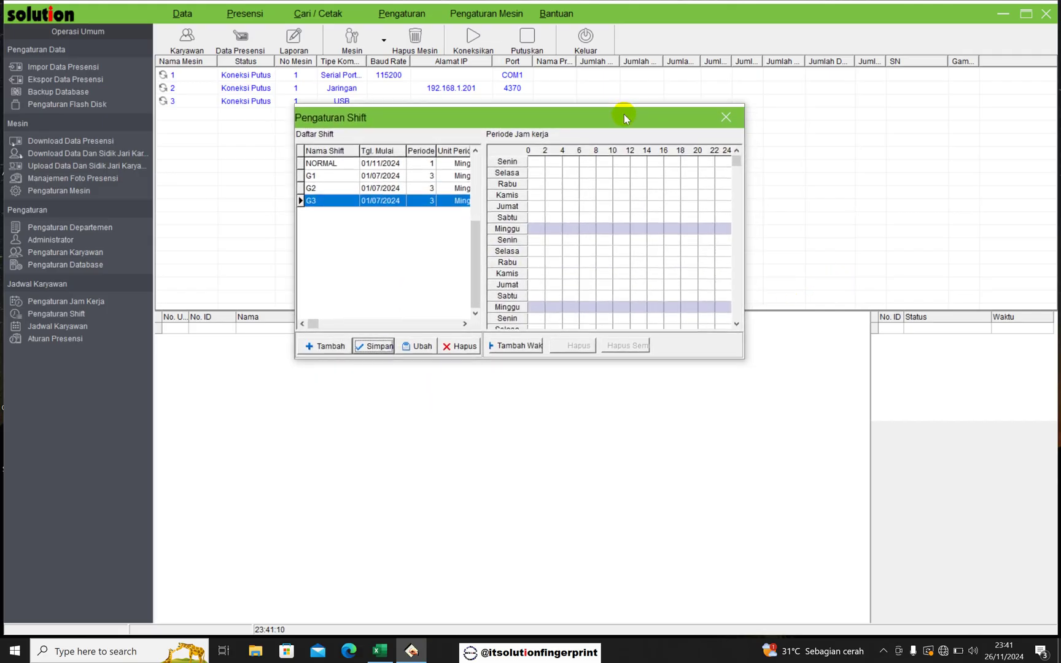
click(330, 178)
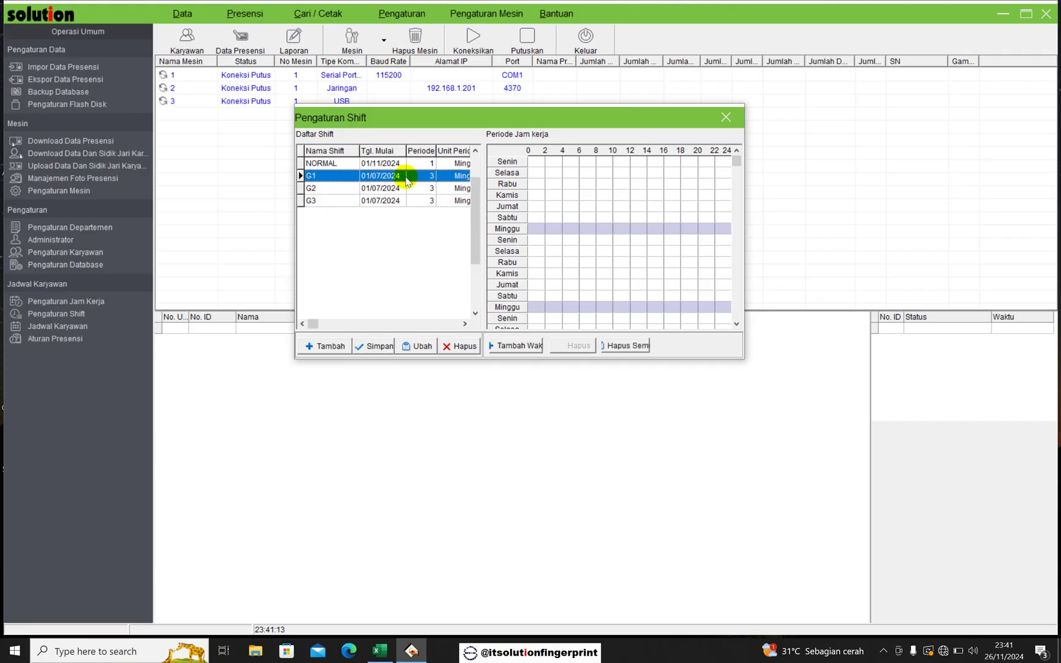
click(465, 324)
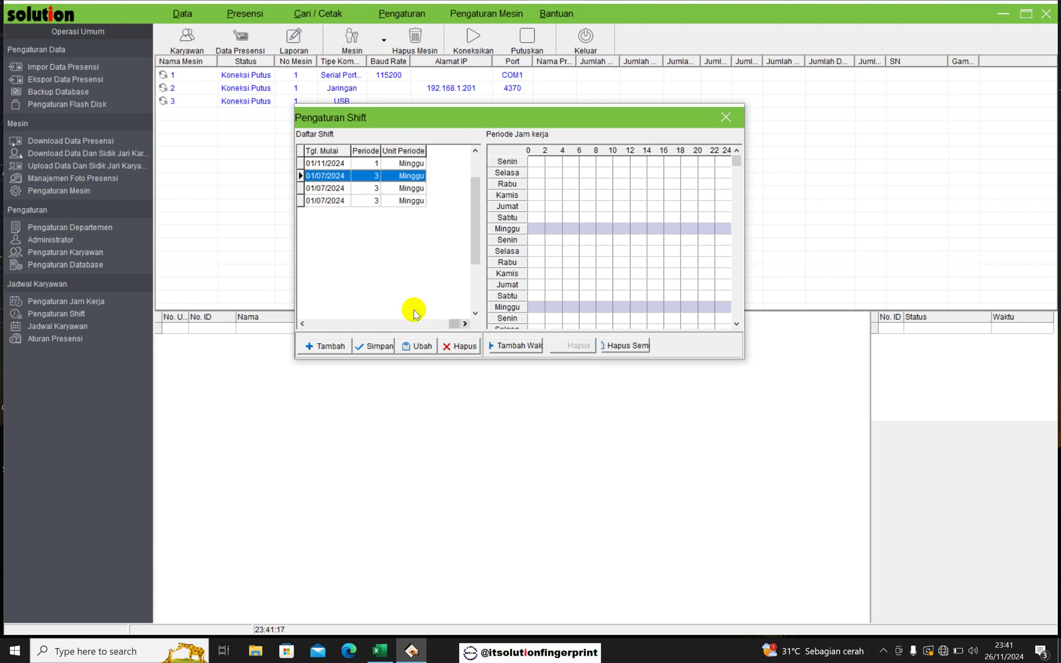
click(302, 323)
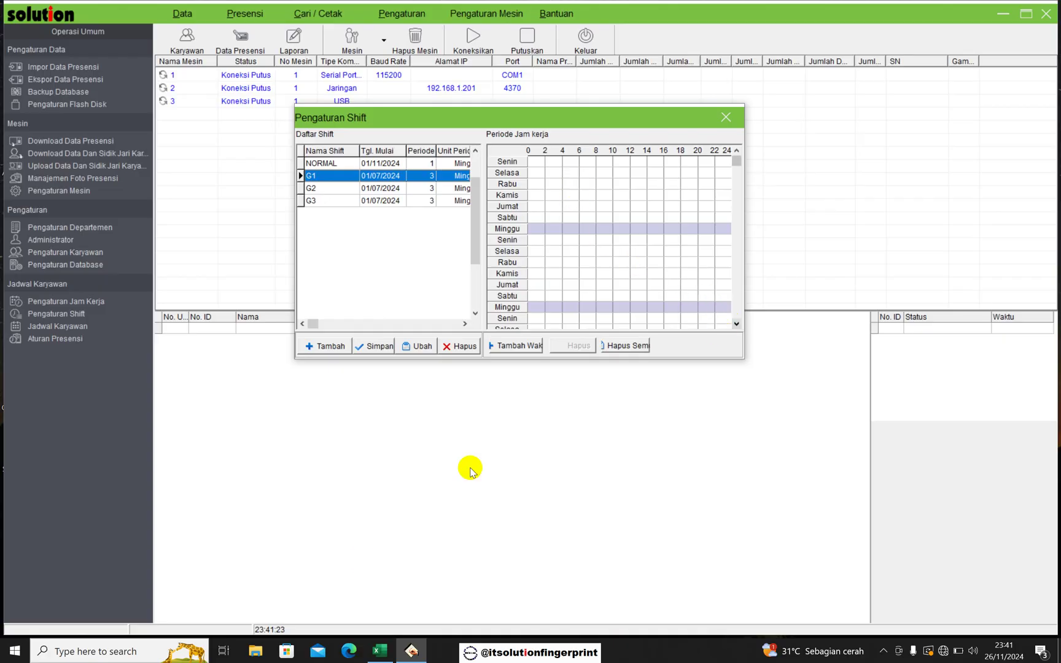
click(380, 652)
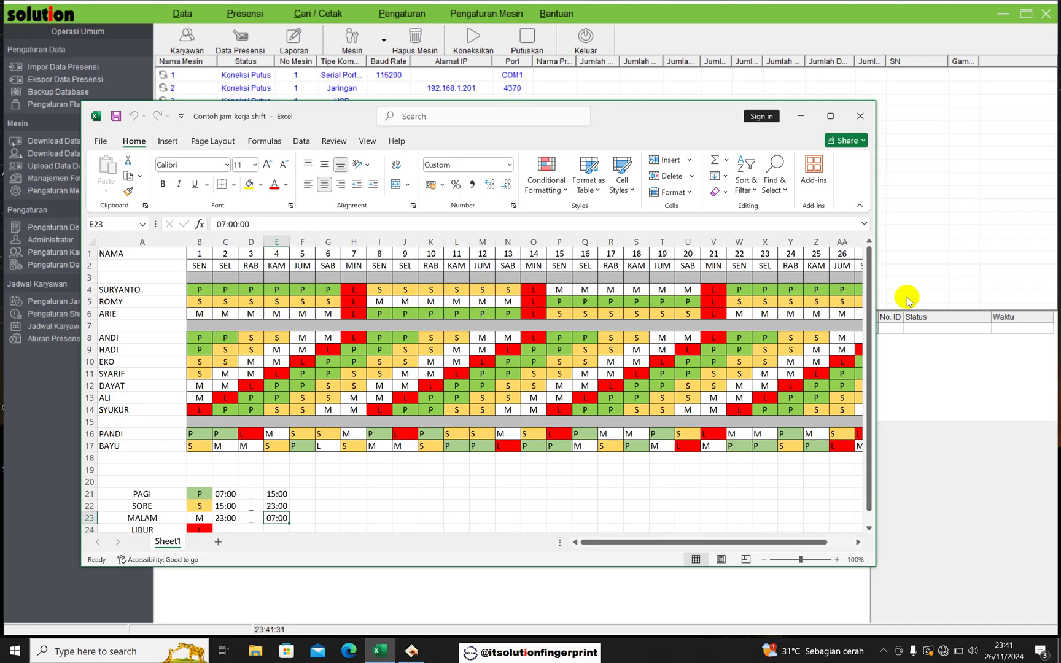
click(966, 279)
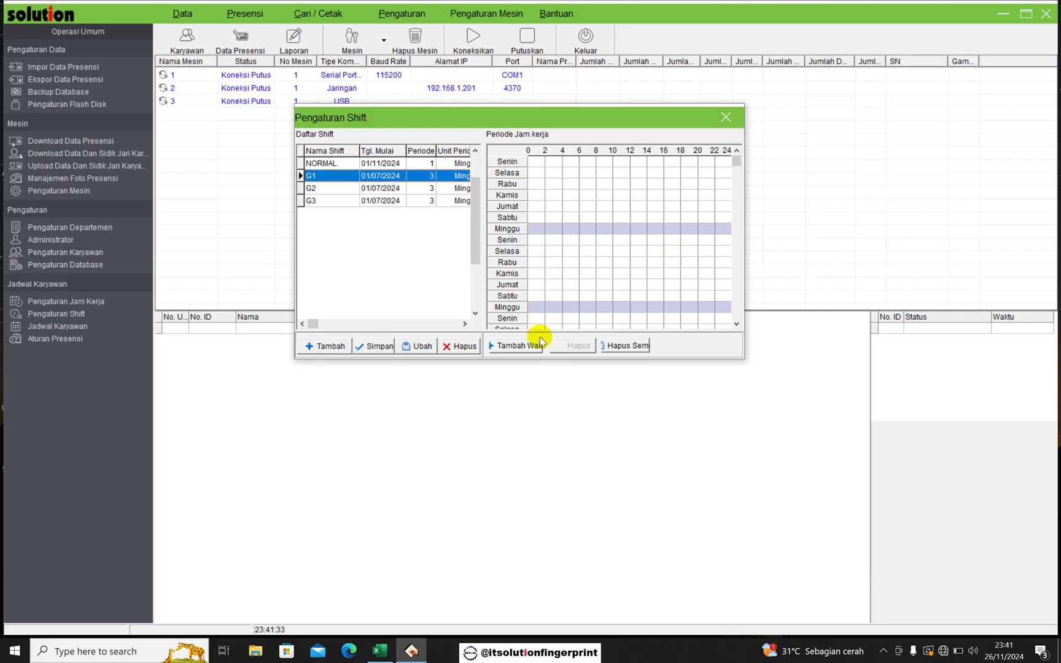
Step: Assign working hours P (07:00-15:00) to Monday through Saturday (Senin–Sabtu) of the first week of shift G1
click(520, 346)
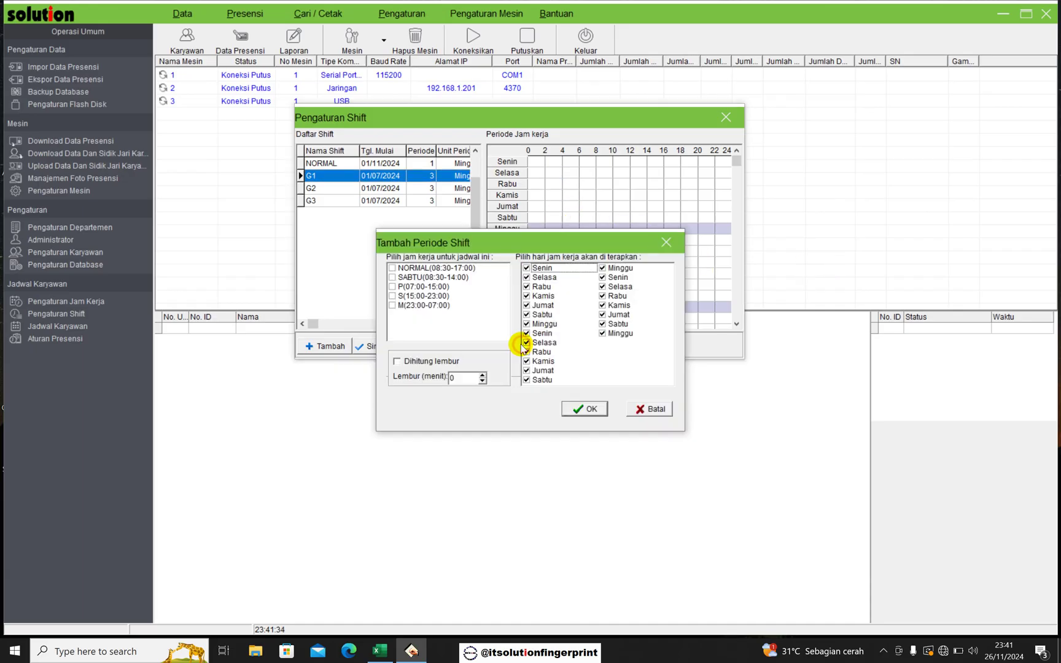
right_click(564, 293)
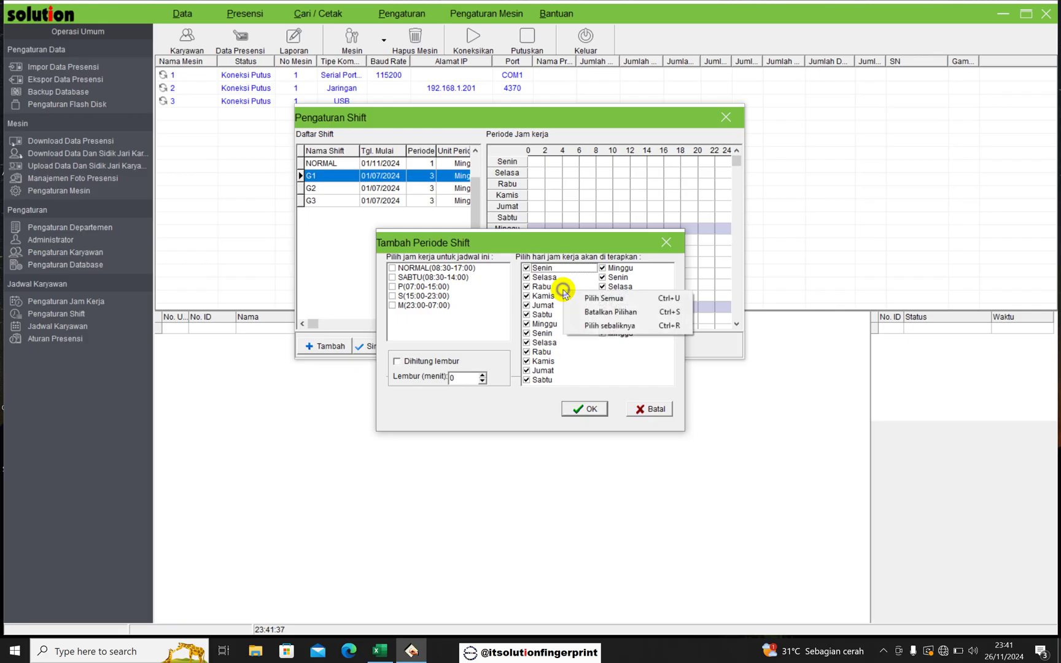
click(593, 327)
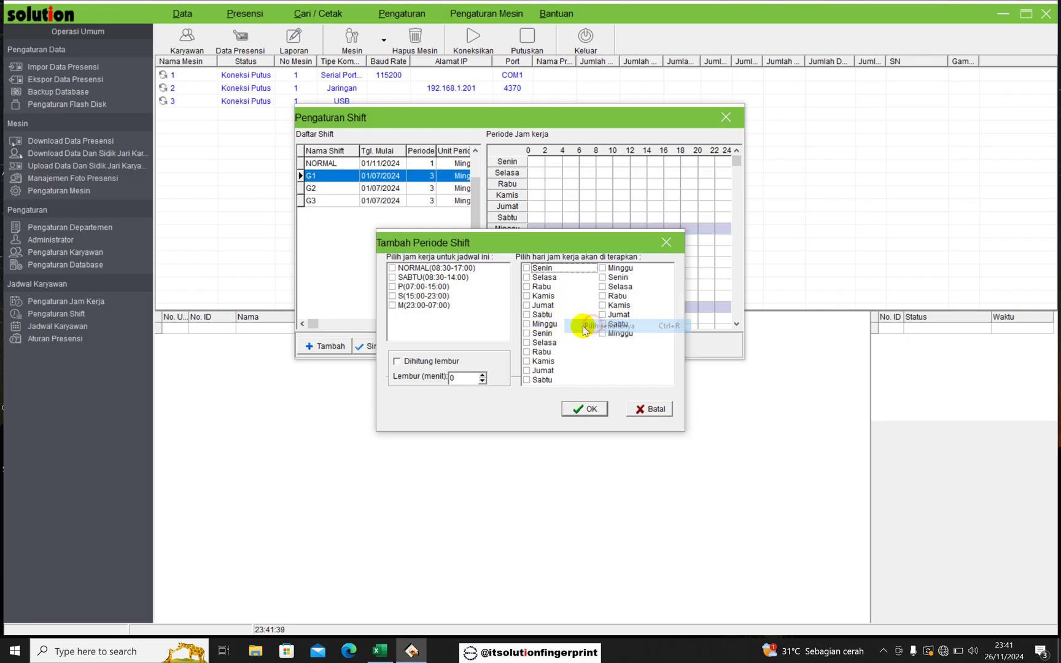
click(527, 269)
click(527, 277)
click(527, 287)
click(527, 296)
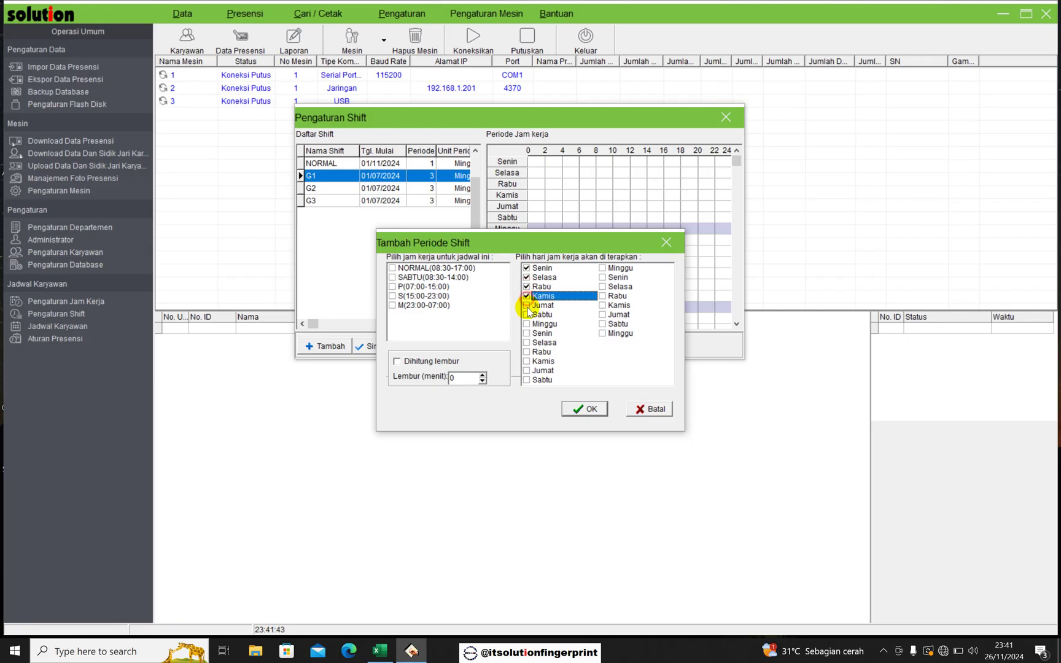
click(526, 305)
click(527, 314)
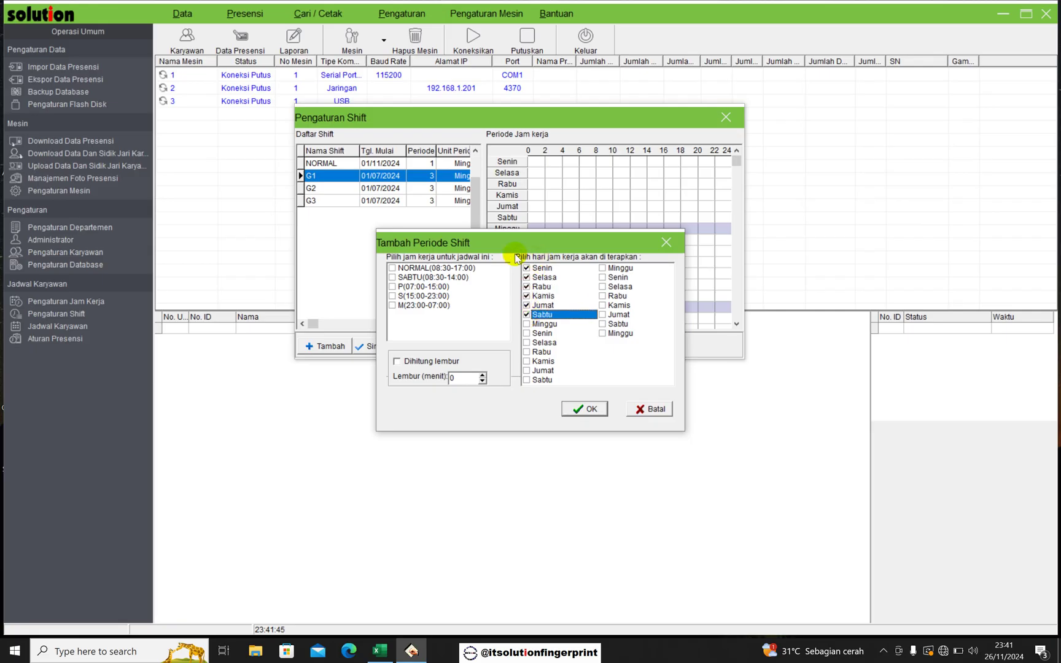
click(392, 286)
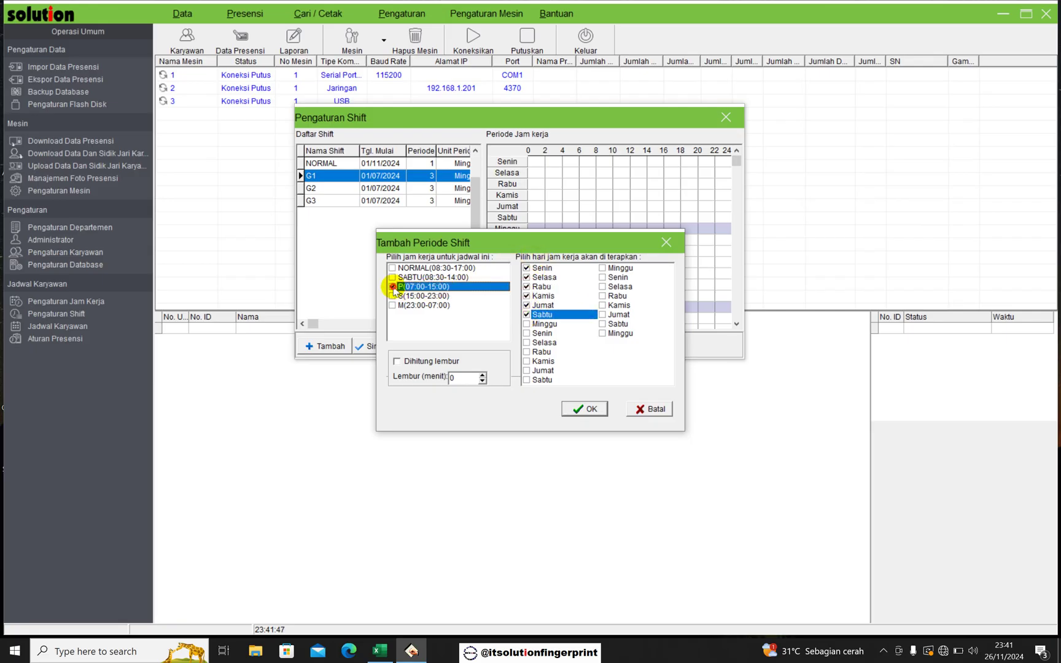
click(593, 410)
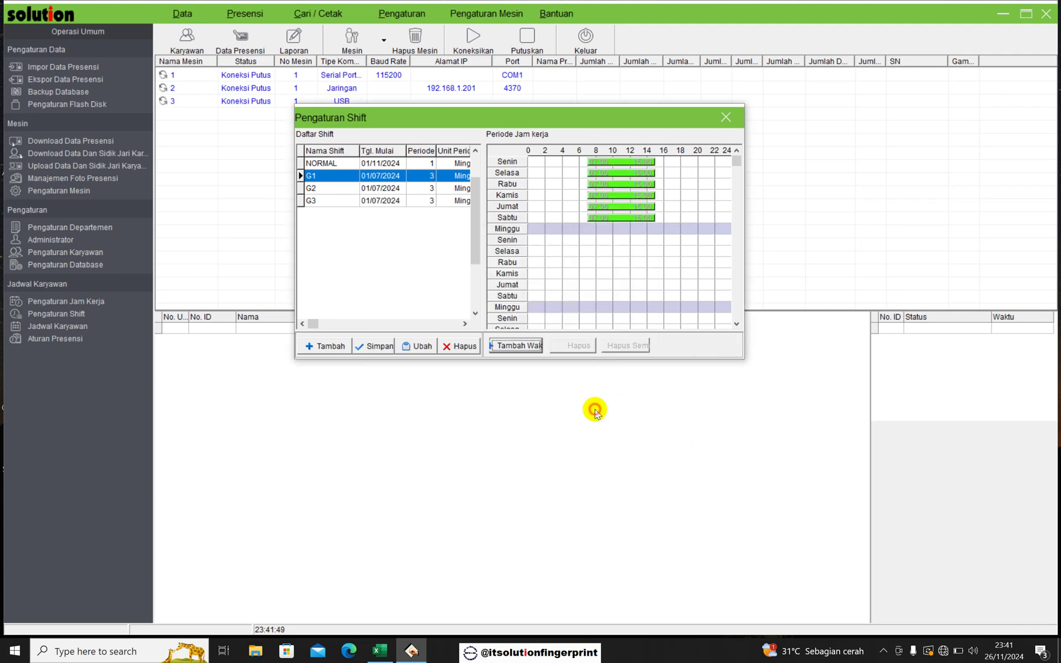
Step: Assign working hours S (15:00-23:00) to Monday through Saturday (Senin–Sabtu) of the second week of shift G1
click(516, 345)
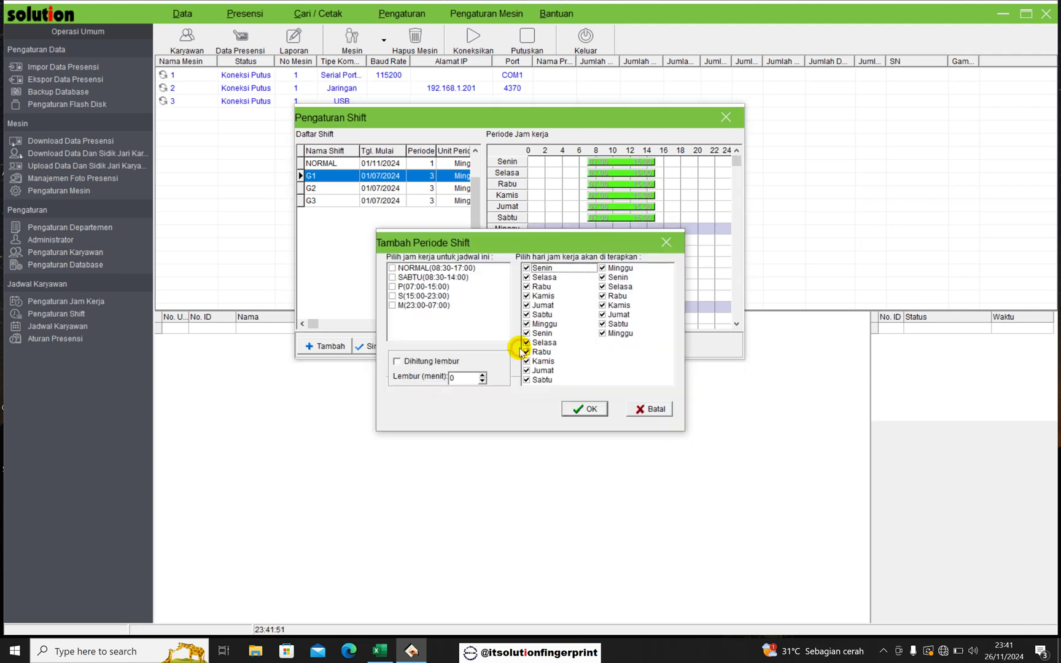
right_click(568, 301)
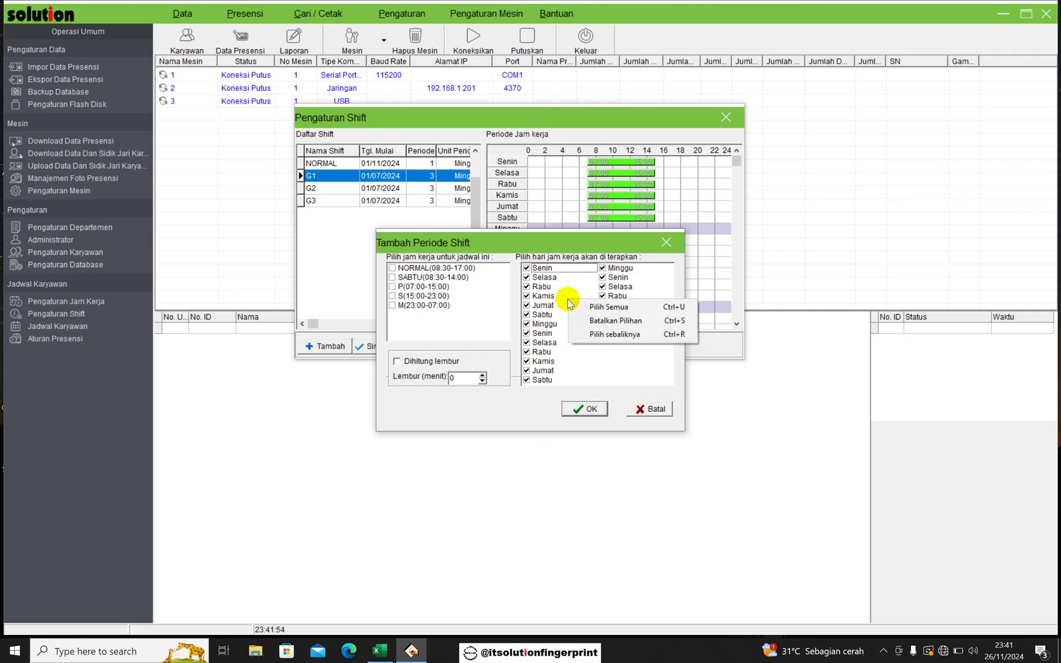
click(597, 320)
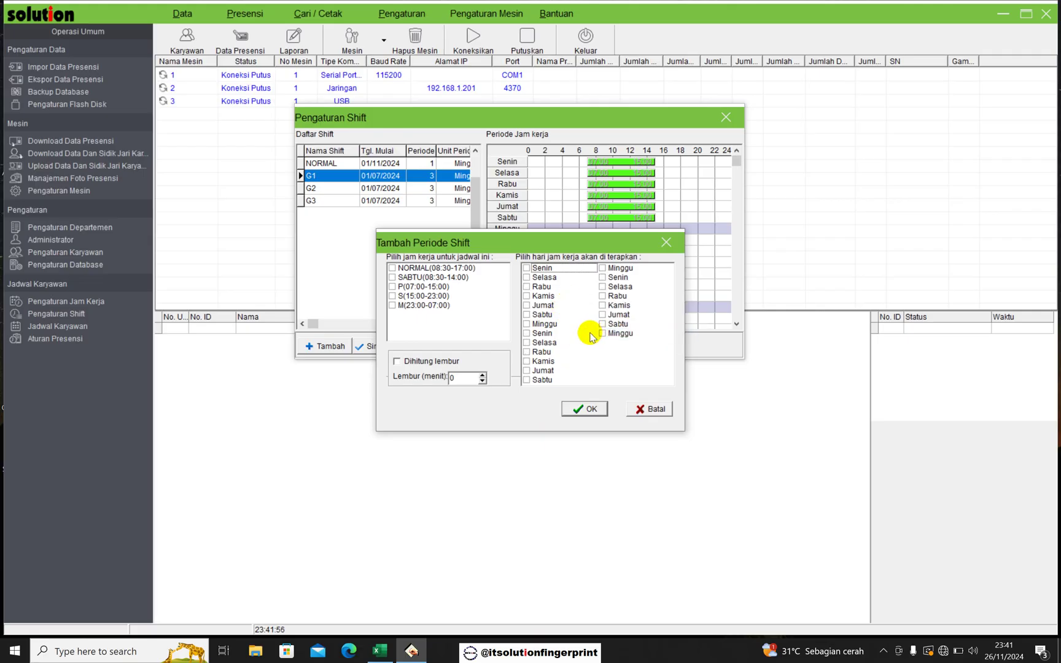
click(526, 333)
click(526, 343)
click(526, 352)
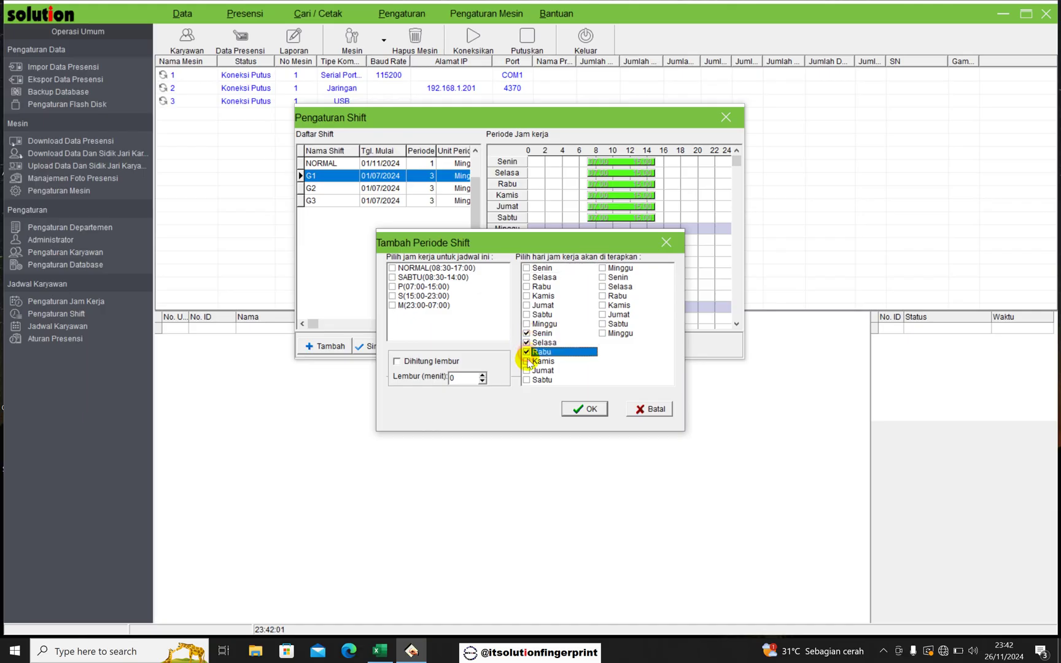
click(526, 361)
click(527, 370)
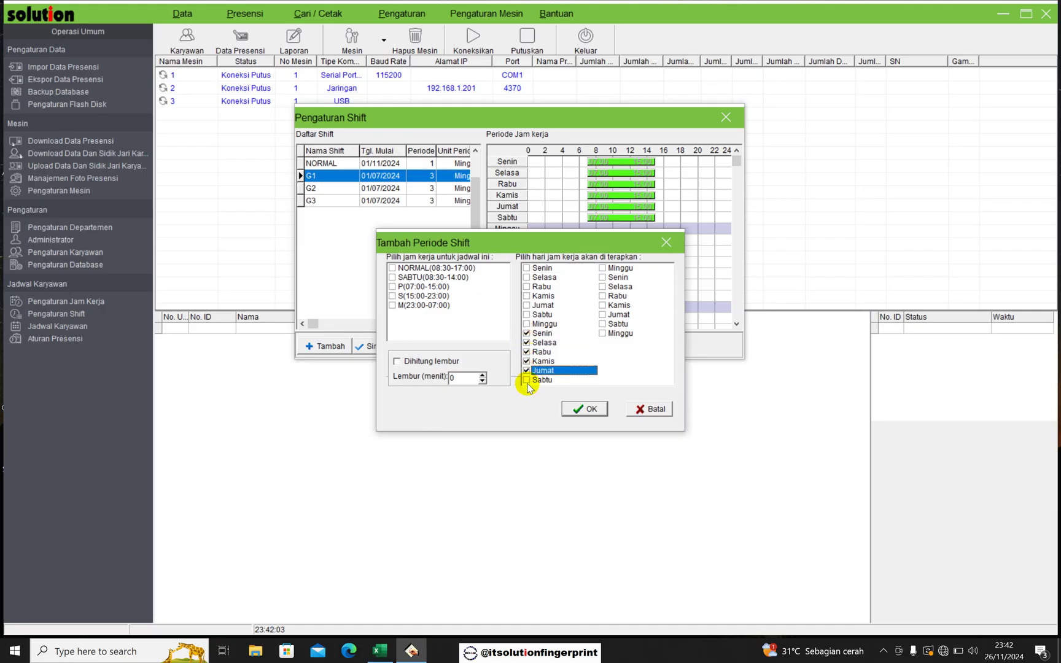
click(526, 380)
click(392, 296)
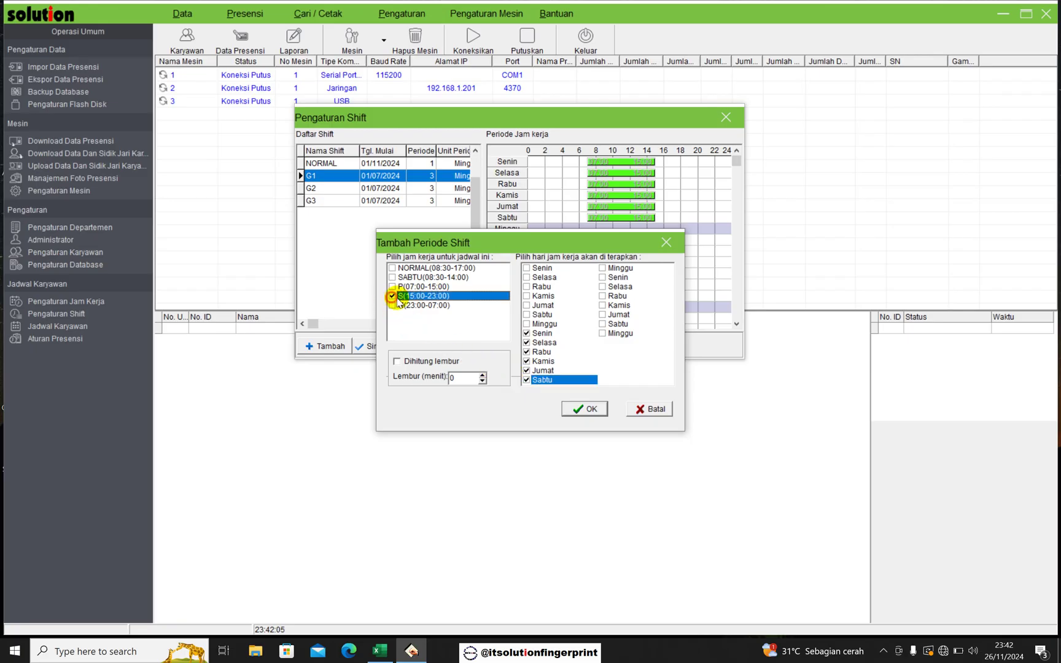
click(585, 408)
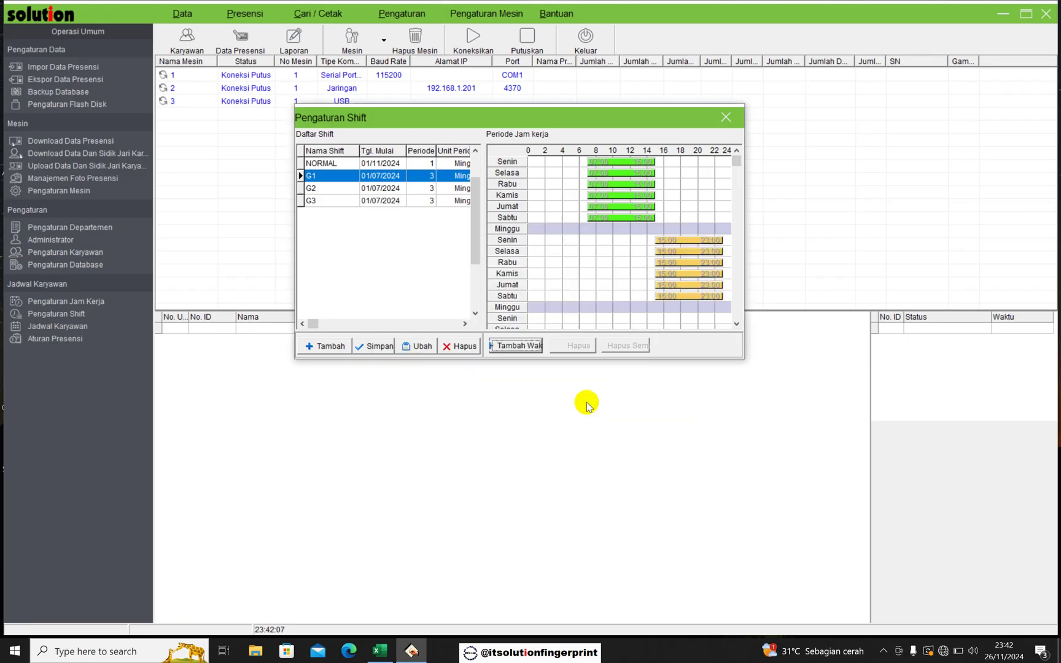
Step: Assign working hours M (23:00-07:00) to Monday through Saturday (Senin–Sabtu) of the third week of shift G1
click(736, 323)
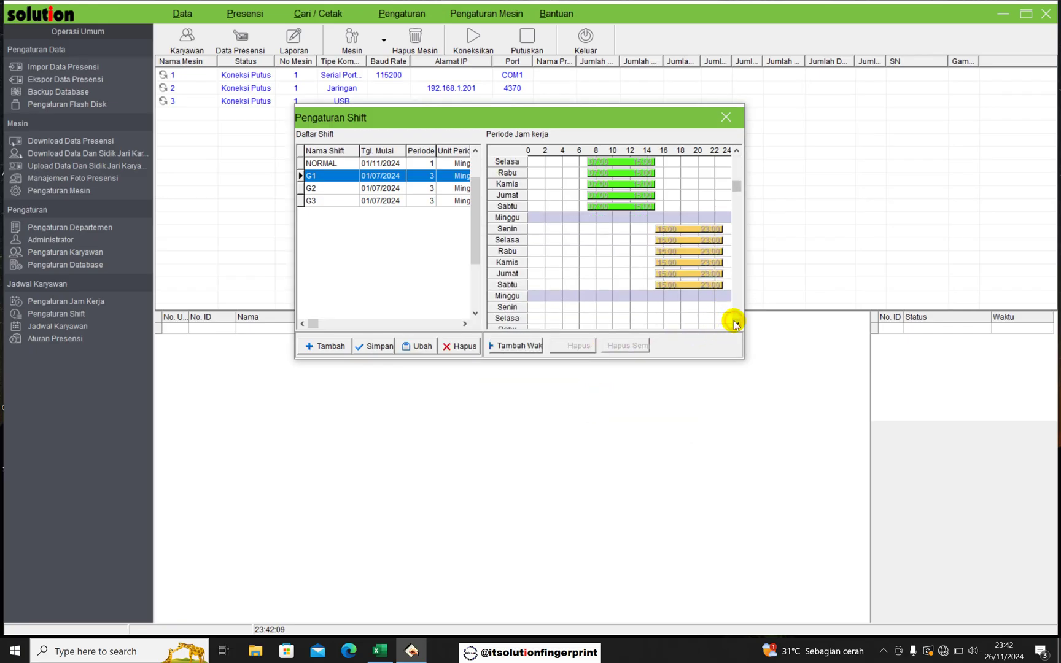
click(736, 324)
click(735, 323)
click(515, 345)
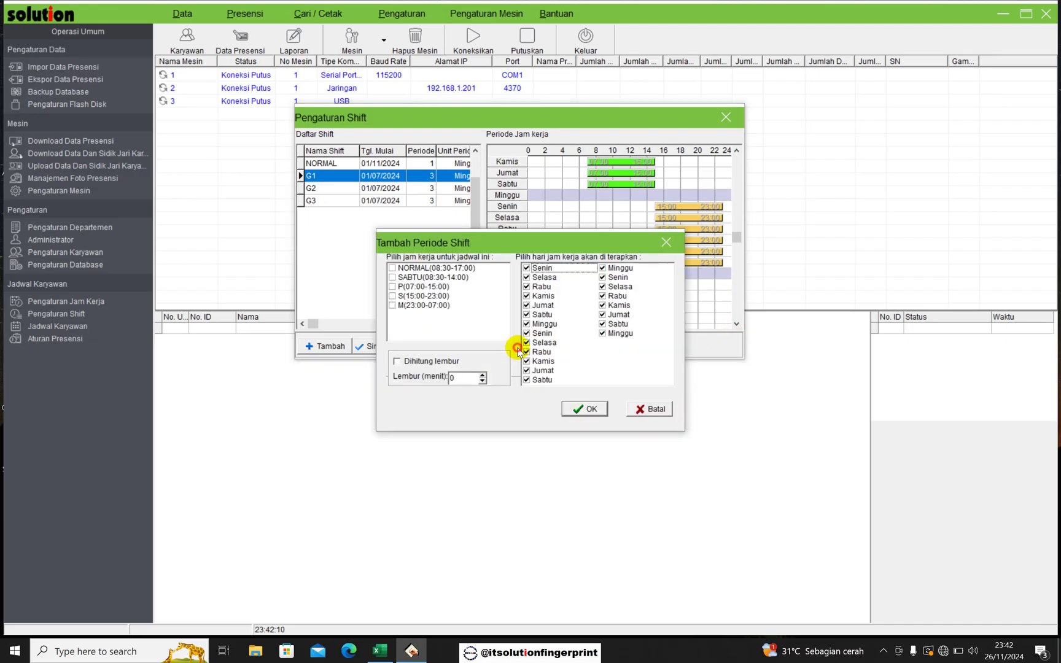
right_click(588, 322)
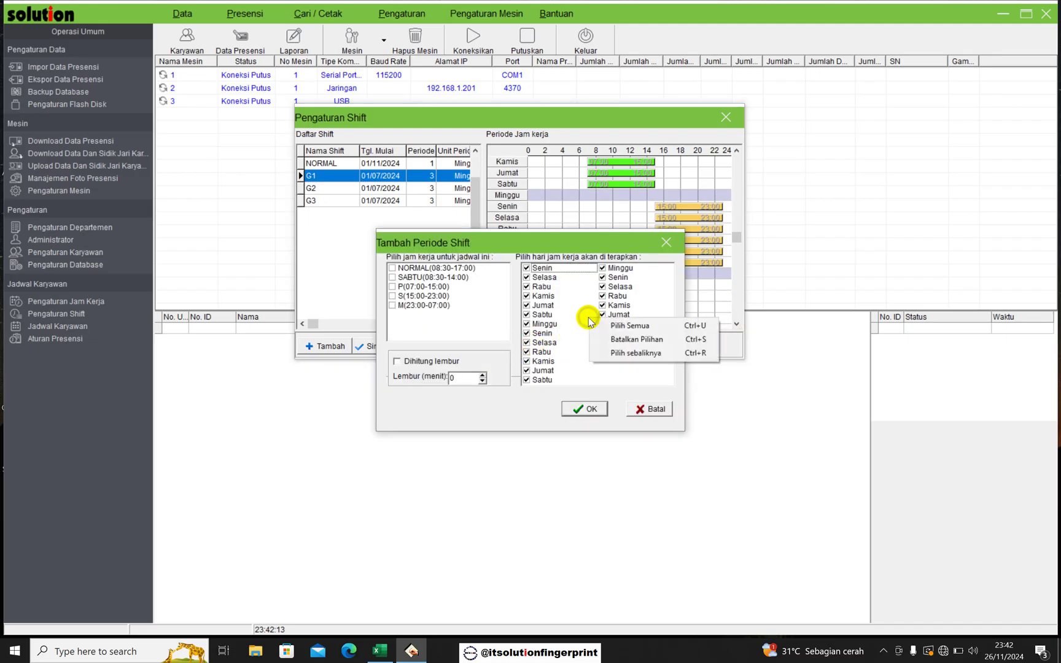
click(611, 353)
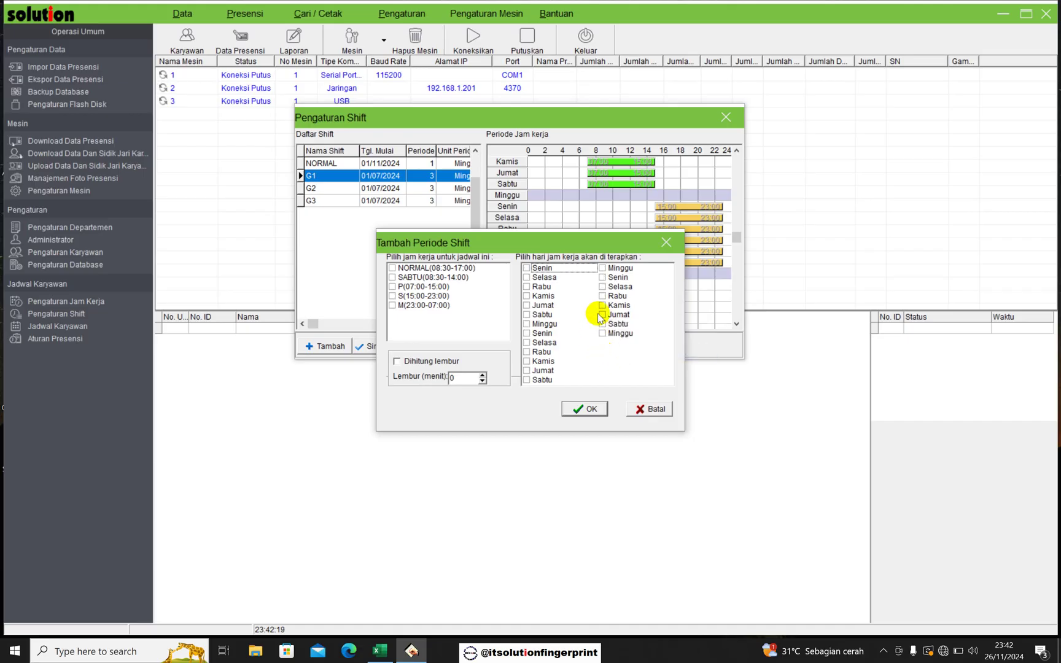
click(602, 278)
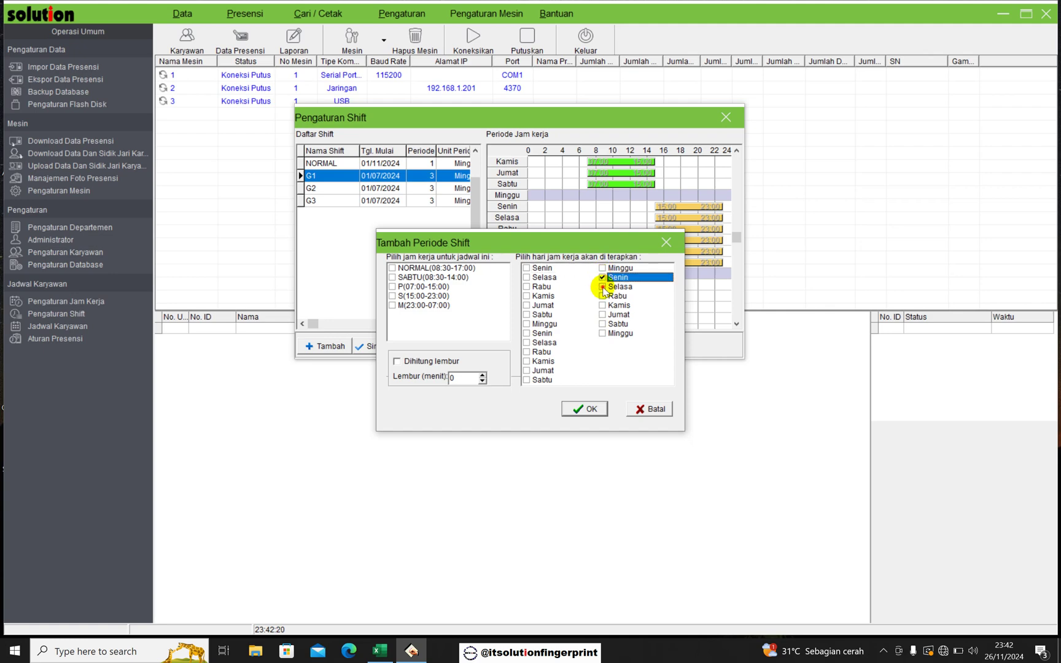
click(602, 287)
click(603, 296)
click(603, 305)
click(603, 314)
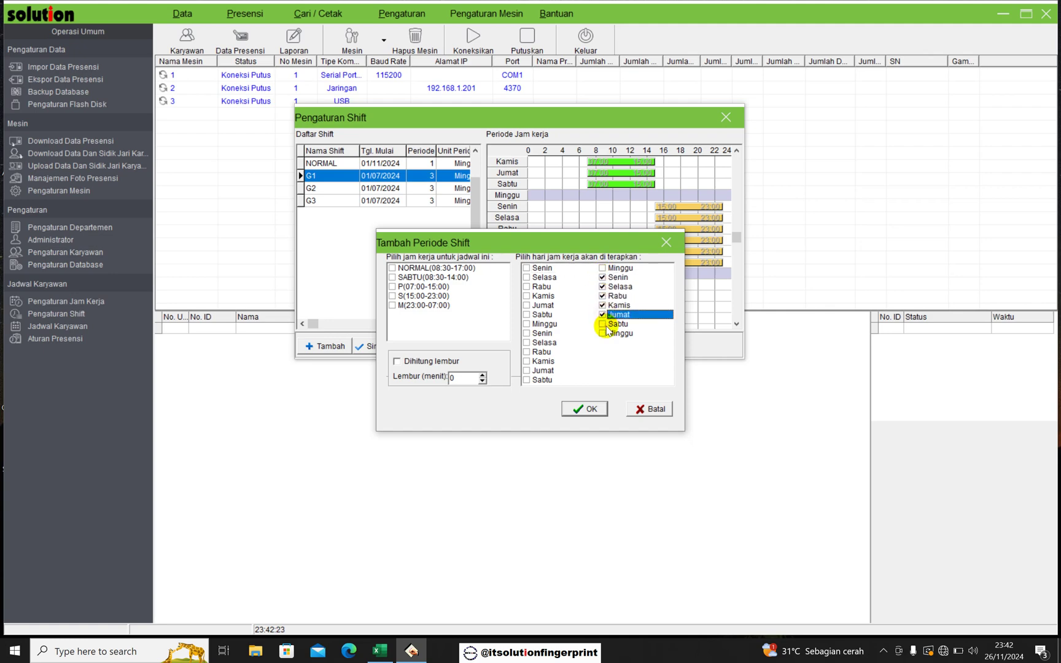
click(603, 323)
click(392, 305)
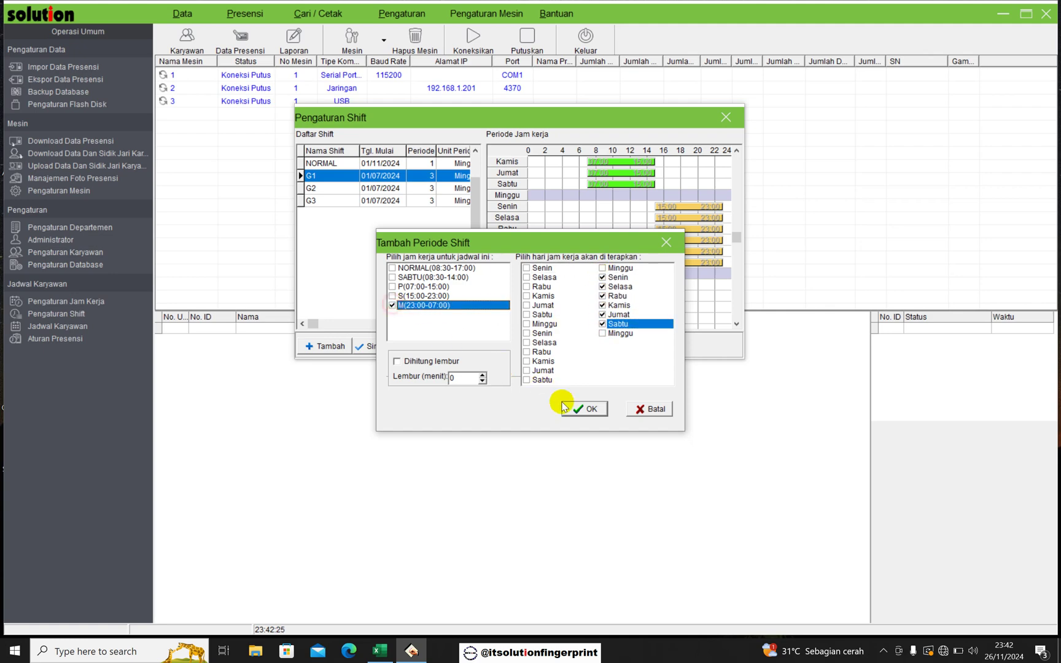
click(590, 408)
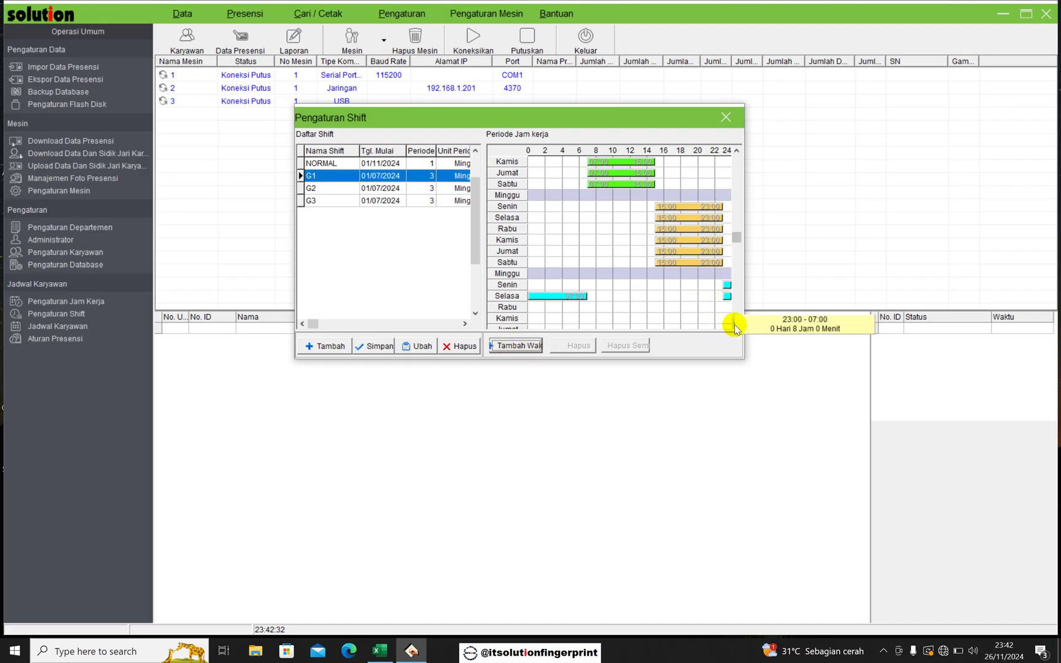
Step: Review the working-hours chart of shift G1 across all three weeks
scroll(733, 324, down, 3)
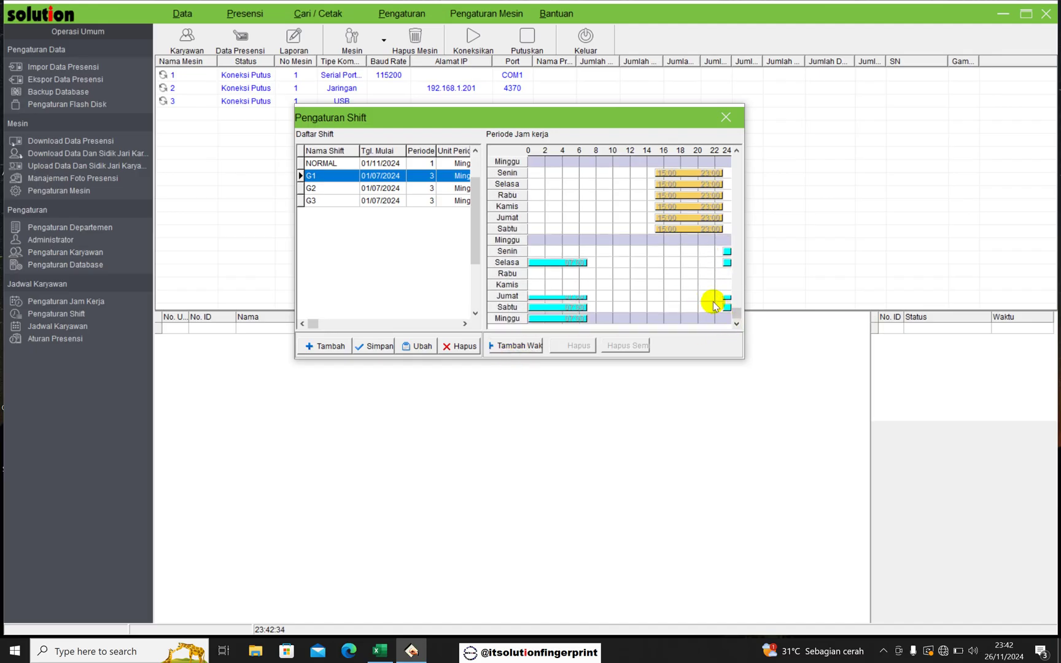
click(695, 287)
click(692, 275)
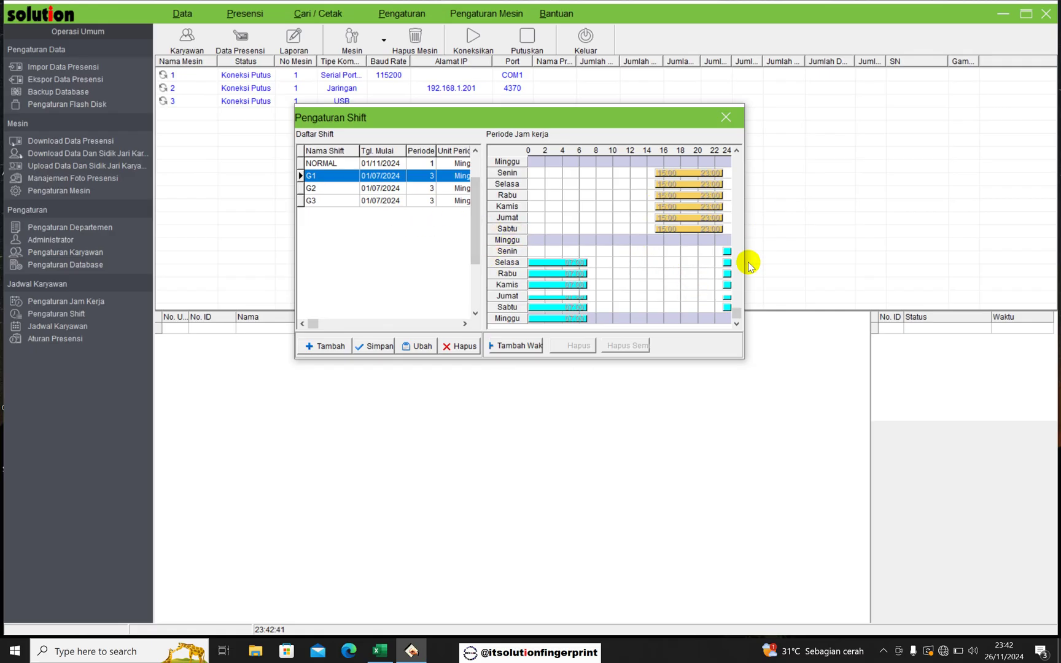
click(736, 150)
click(736, 150)
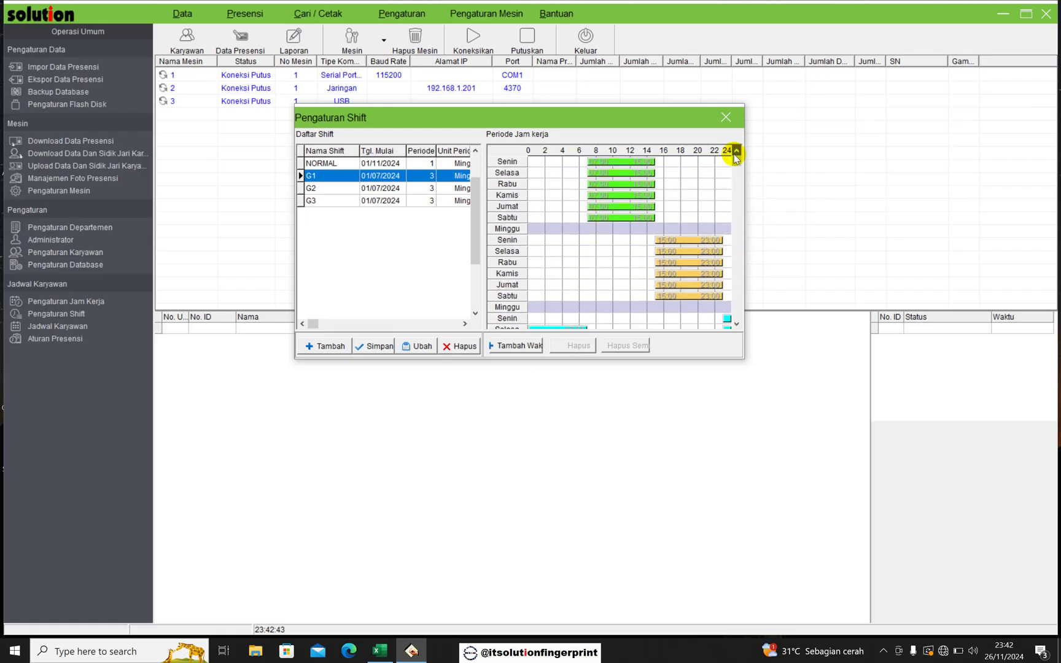
mouse_move(699, 288)
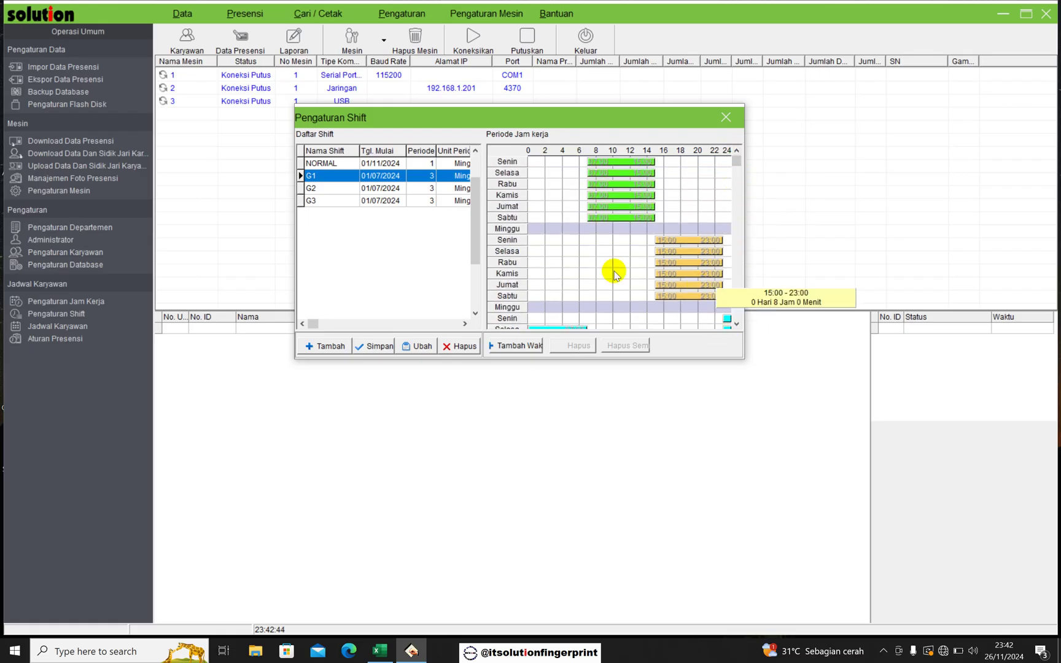
Step: Select shift G2 in the shift list, check its rotation order in the Excel roster, and return to the shift settings
click(315, 190)
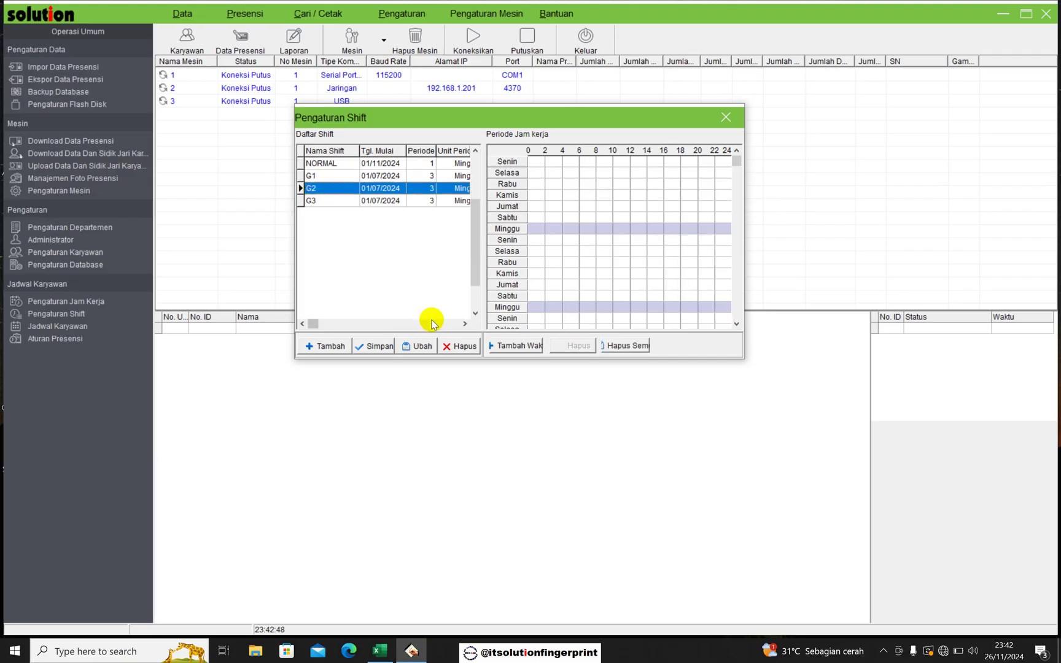
click(380, 651)
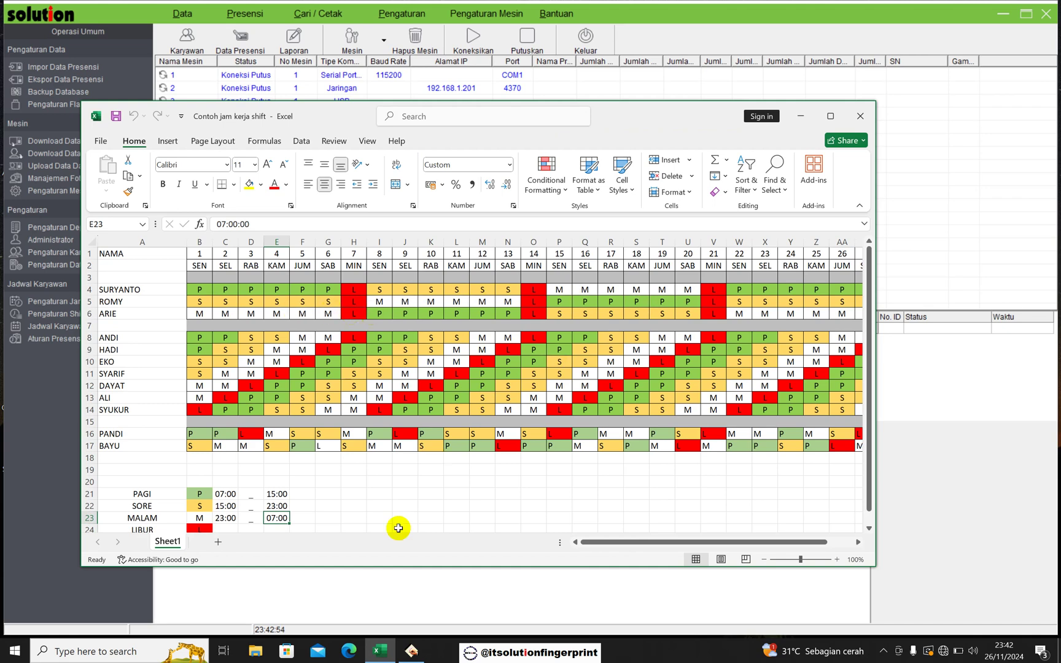
click(411, 651)
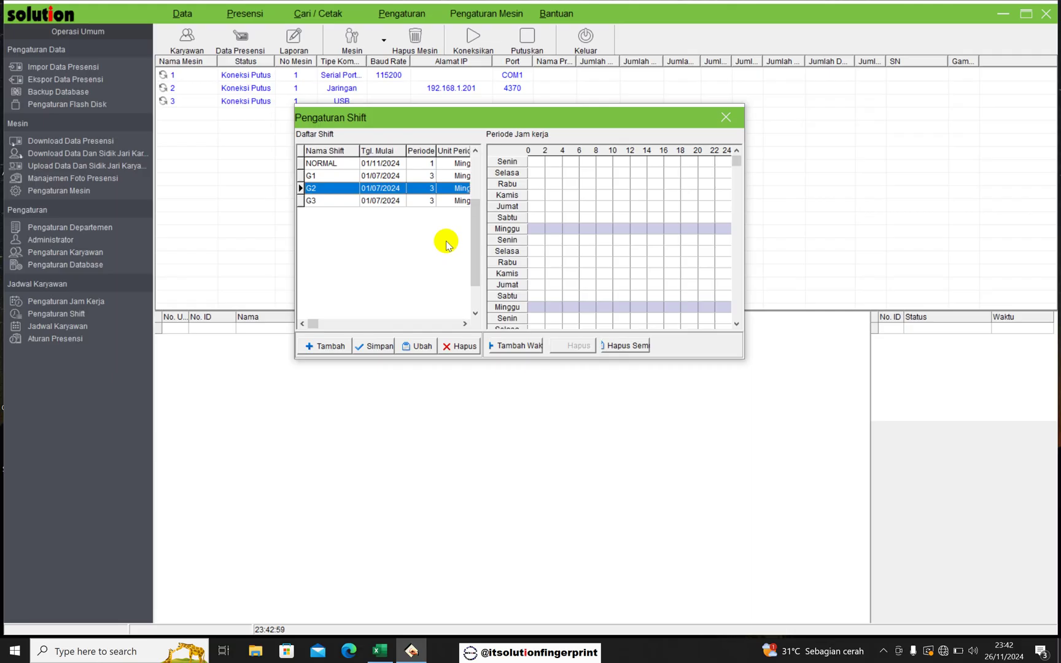
Step: Assign working hours S (15:00-23:00) to Monday through Saturday (Senin–Sabtu) of the first week of shift G2
click(521, 345)
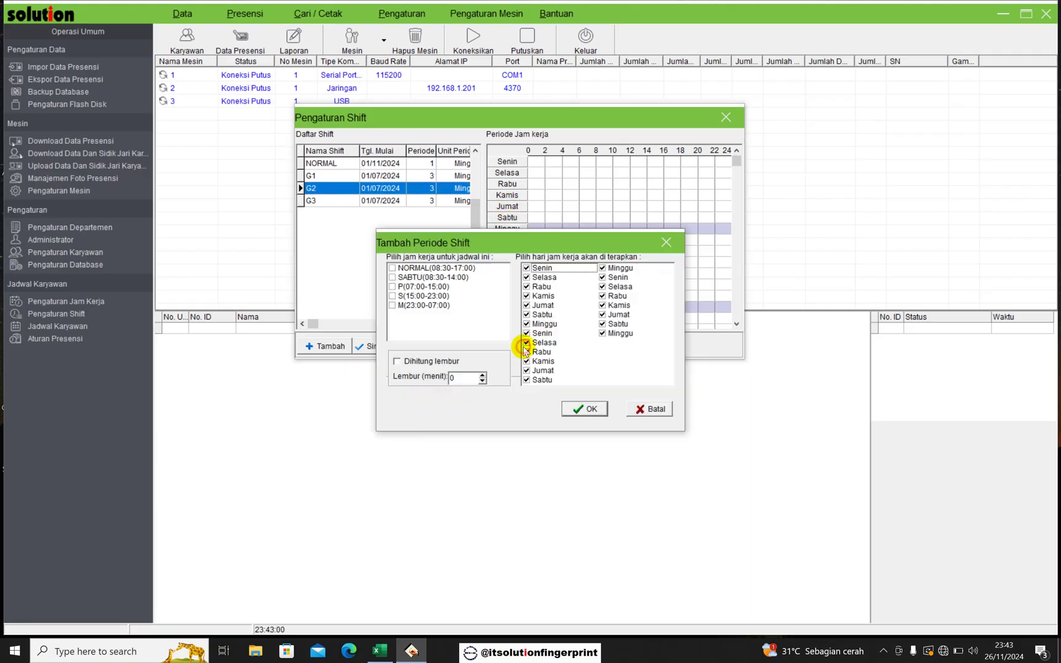
right_click(583, 295)
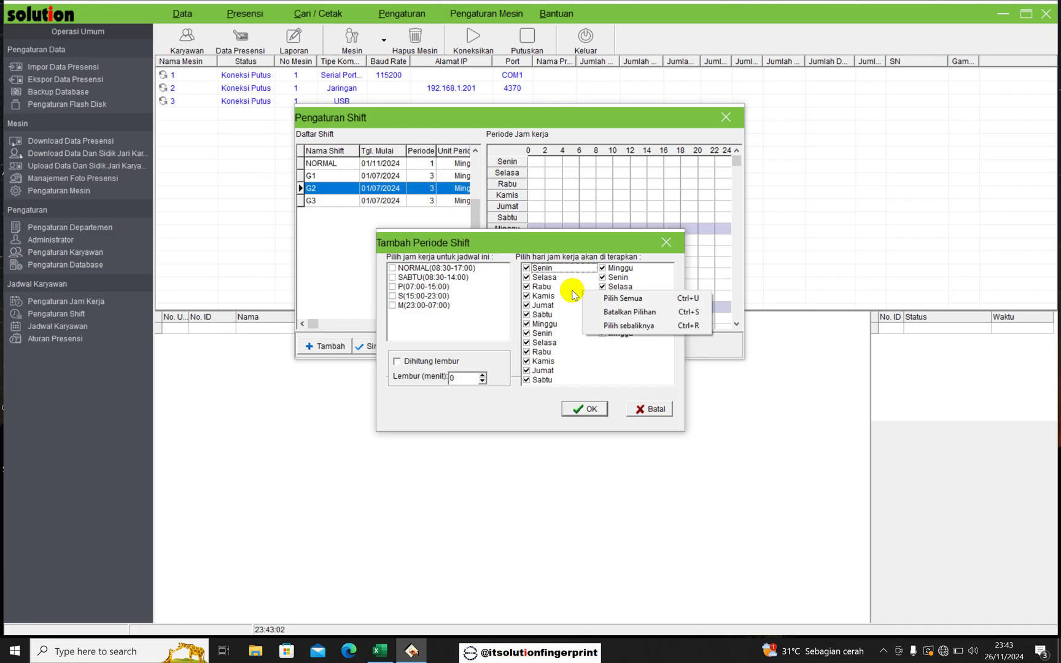
click(616, 327)
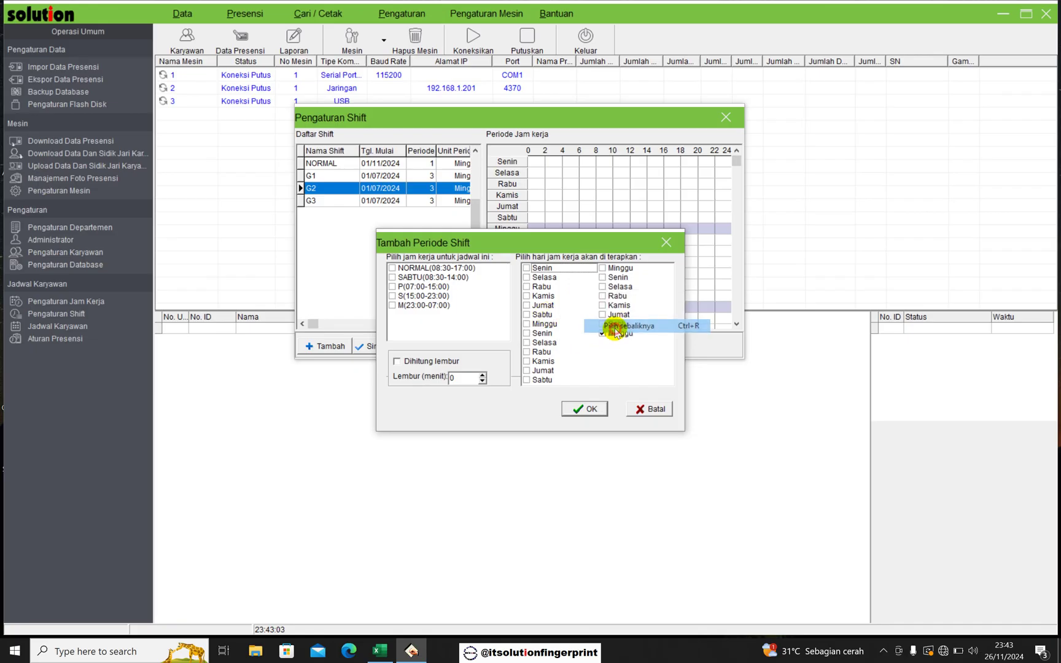
click(526, 268)
click(526, 277)
click(526, 286)
click(526, 296)
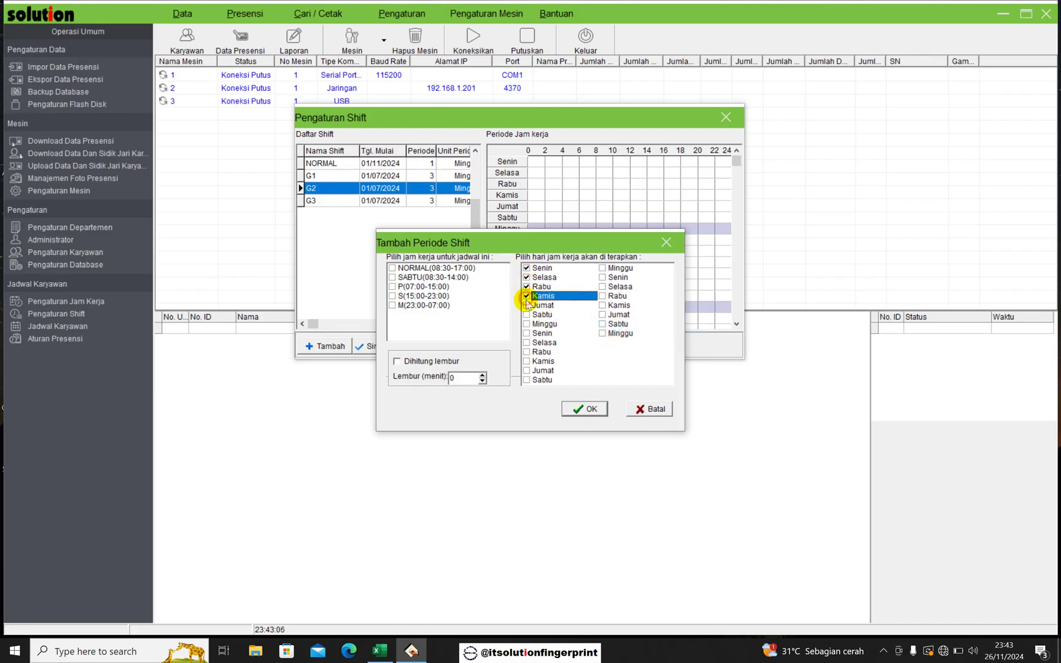
click(526, 305)
click(526, 315)
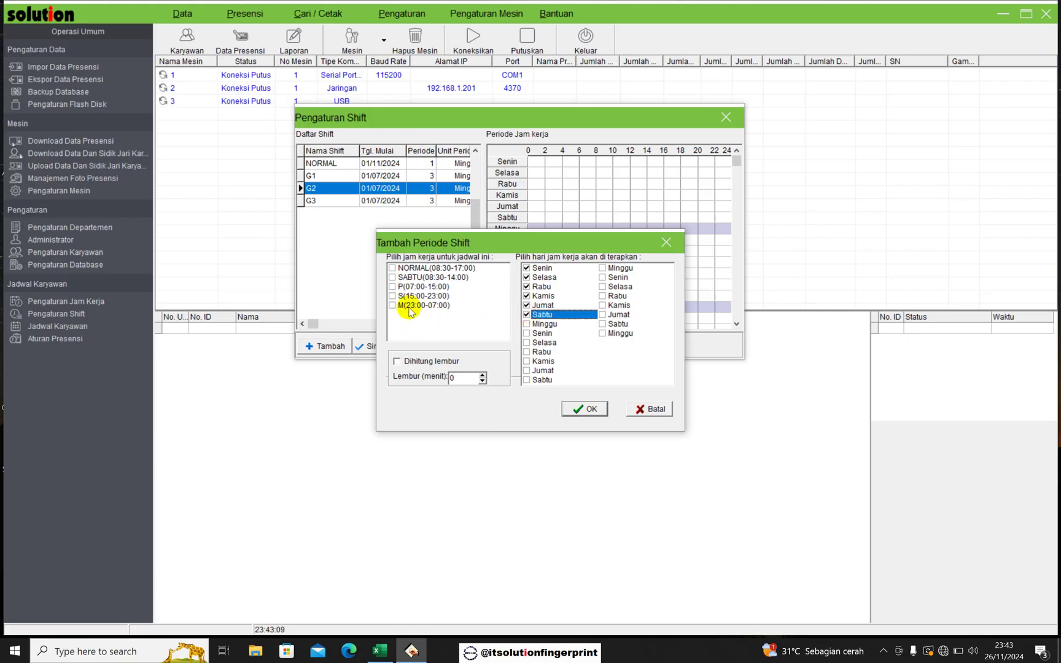
click(391, 296)
click(580, 409)
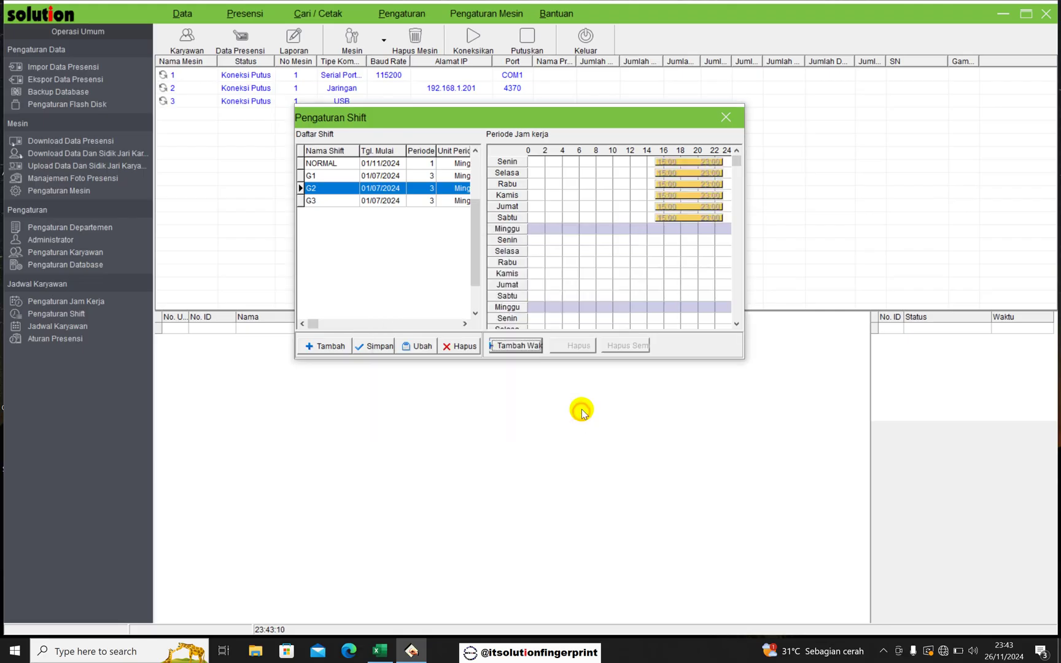
Step: Assign working hours M (23:00-07:00) to Monday through Saturday (Senin–Sabtu) of the second week of shift G2
click(505, 347)
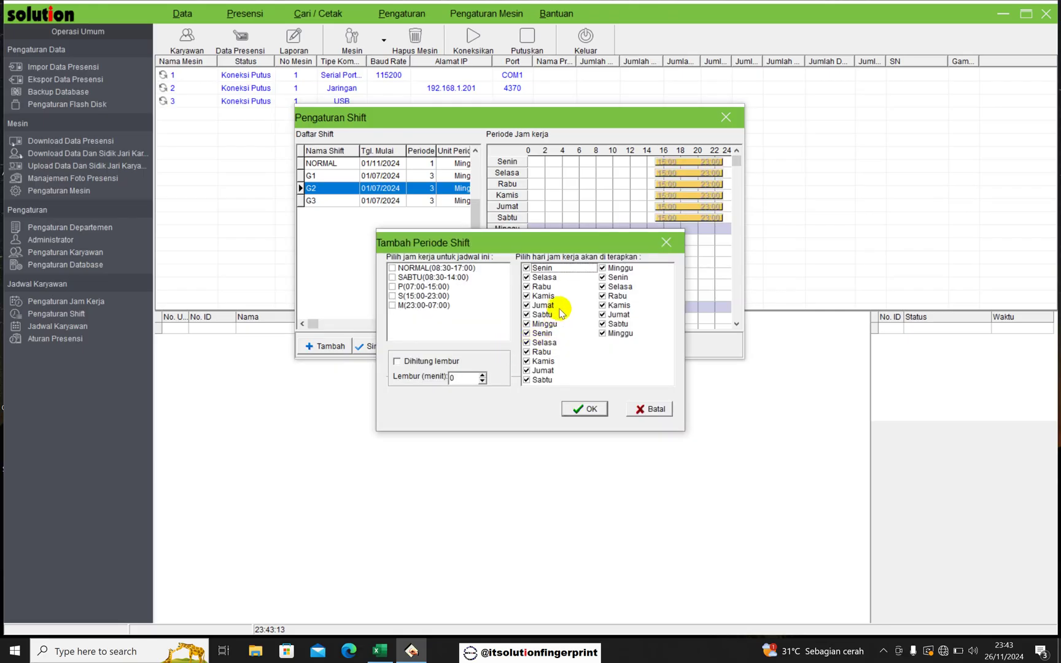
right_click(561, 308)
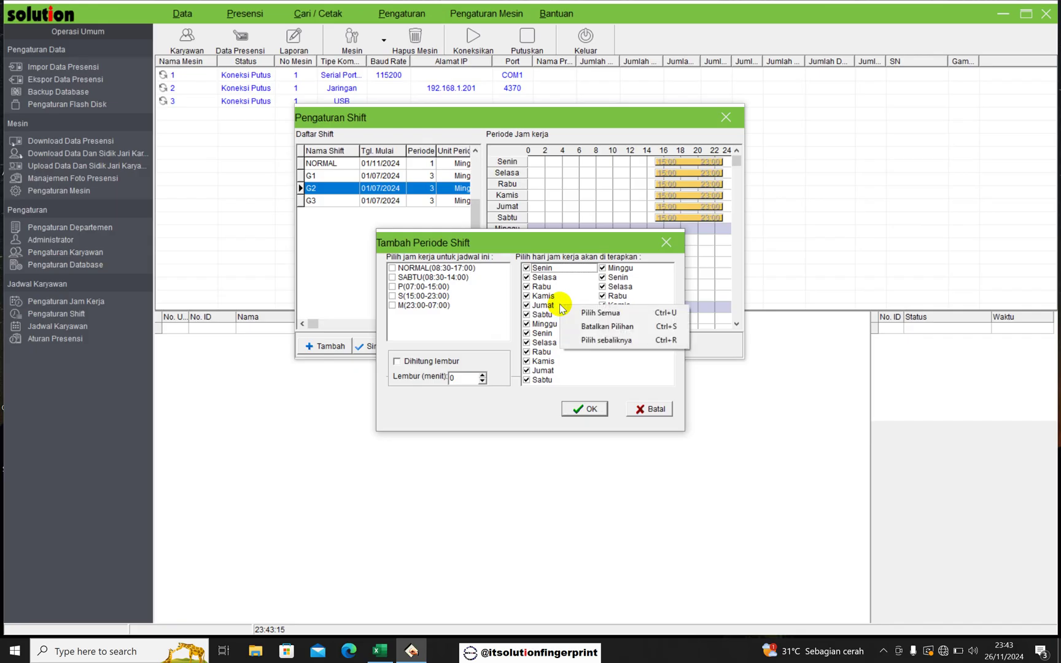
click(582, 341)
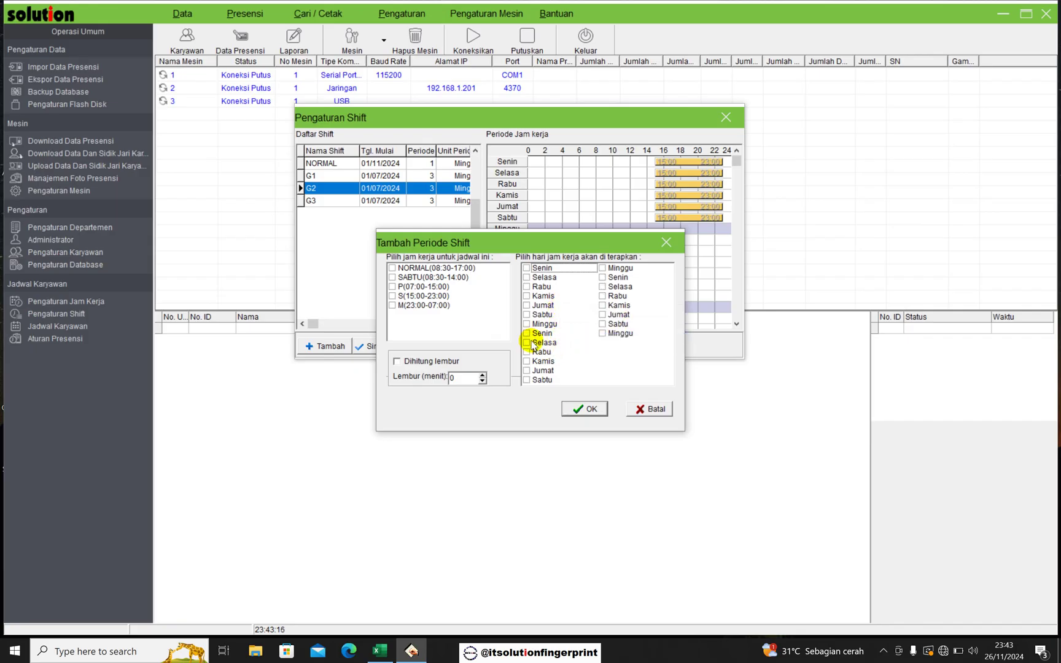
click(526, 333)
click(526, 342)
click(526, 351)
click(526, 360)
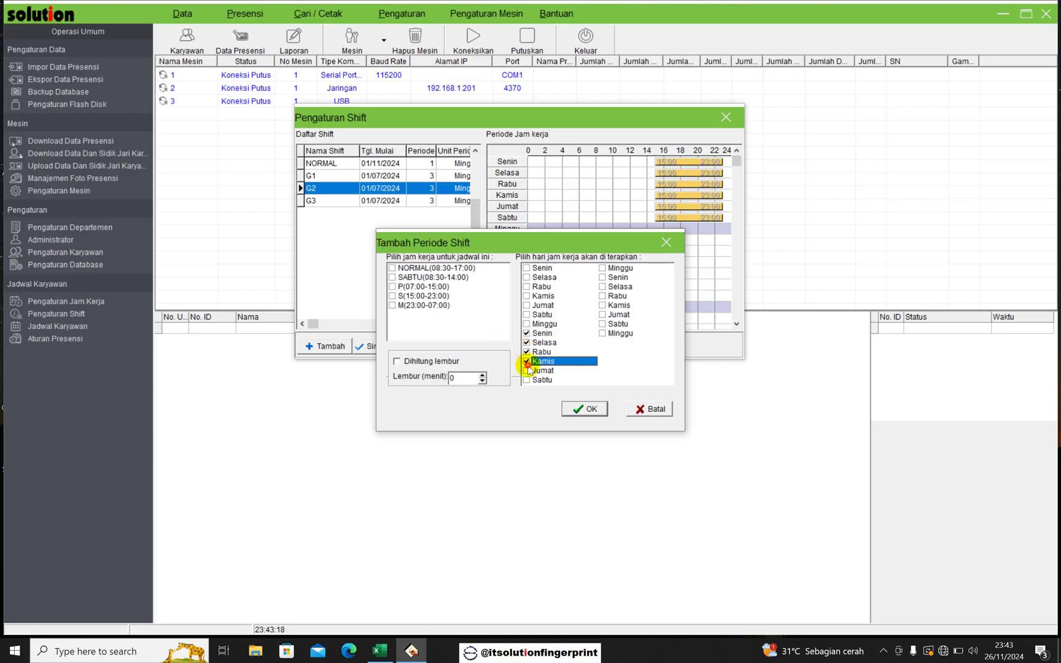
click(526, 370)
click(526, 380)
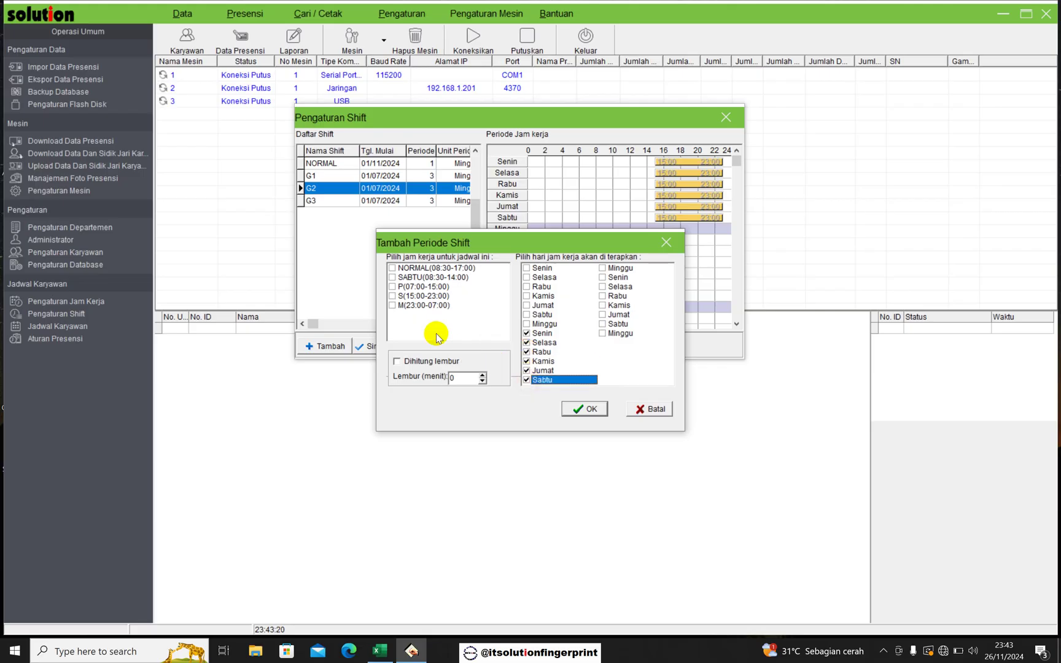
click(392, 306)
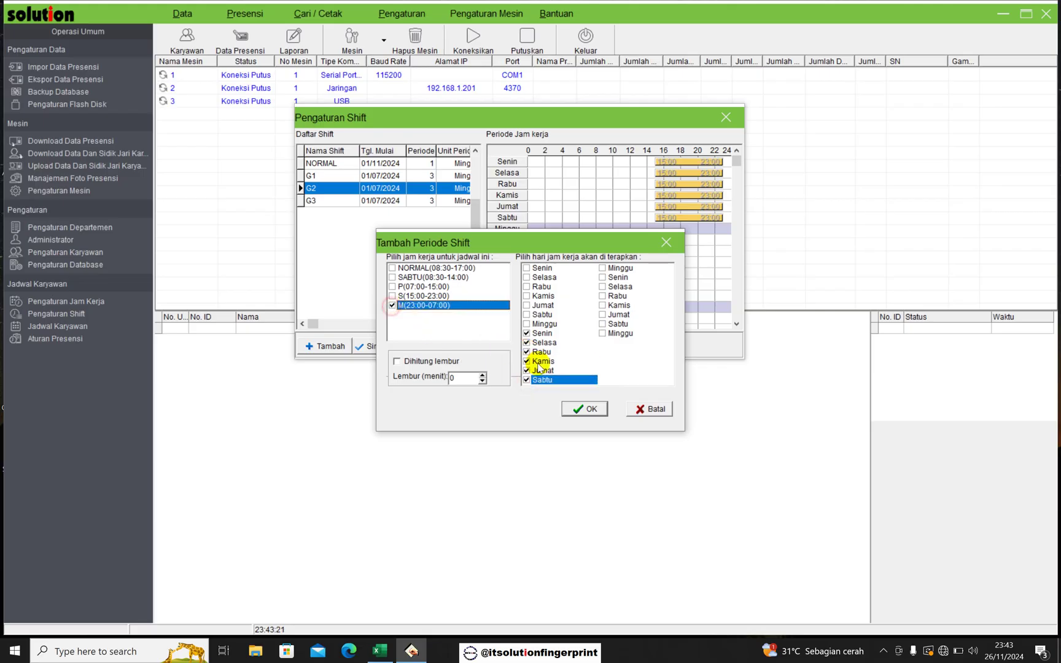
click(585, 409)
Step: Assign working hours P (07:00-15:00) to Monday through Saturday (Senin–Sabtu) of the third week of shift G2
click(518, 347)
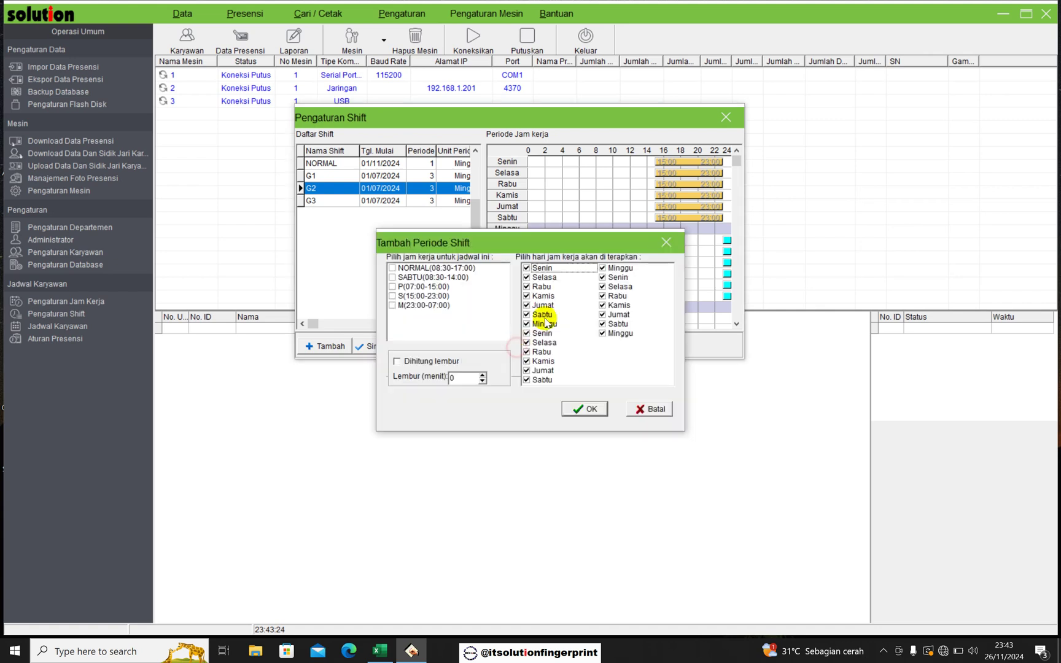
right_click(576, 279)
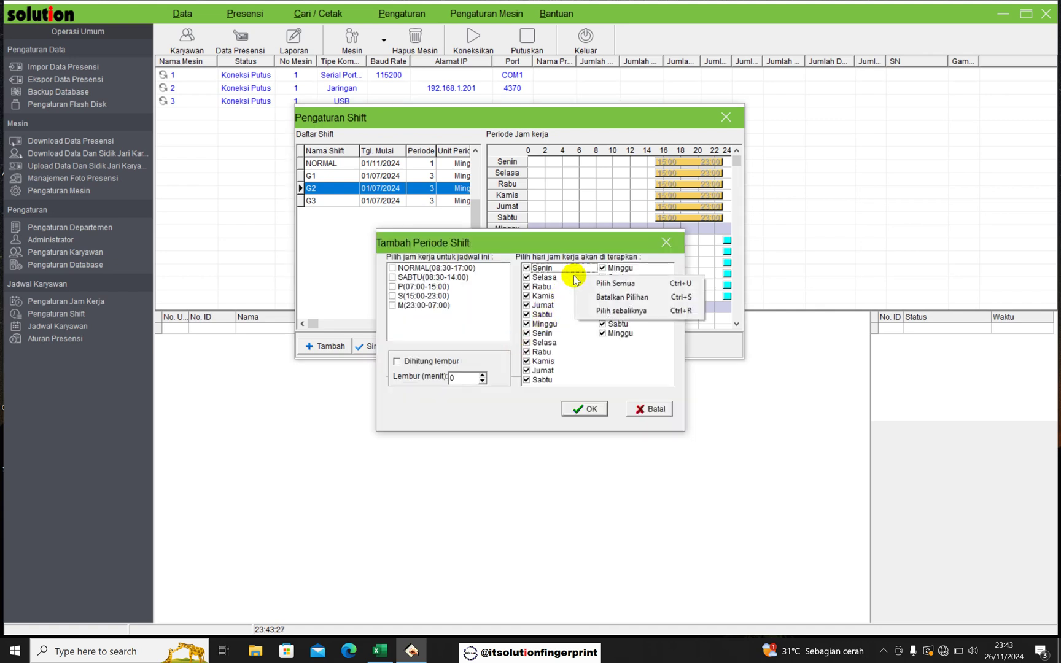
click(594, 309)
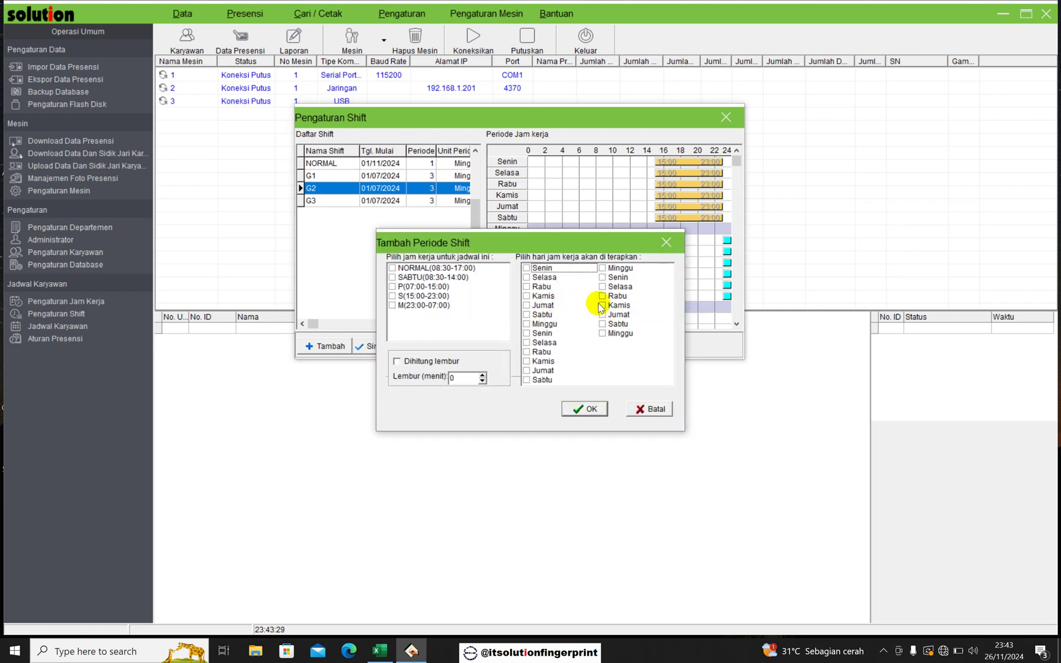
click(602, 278)
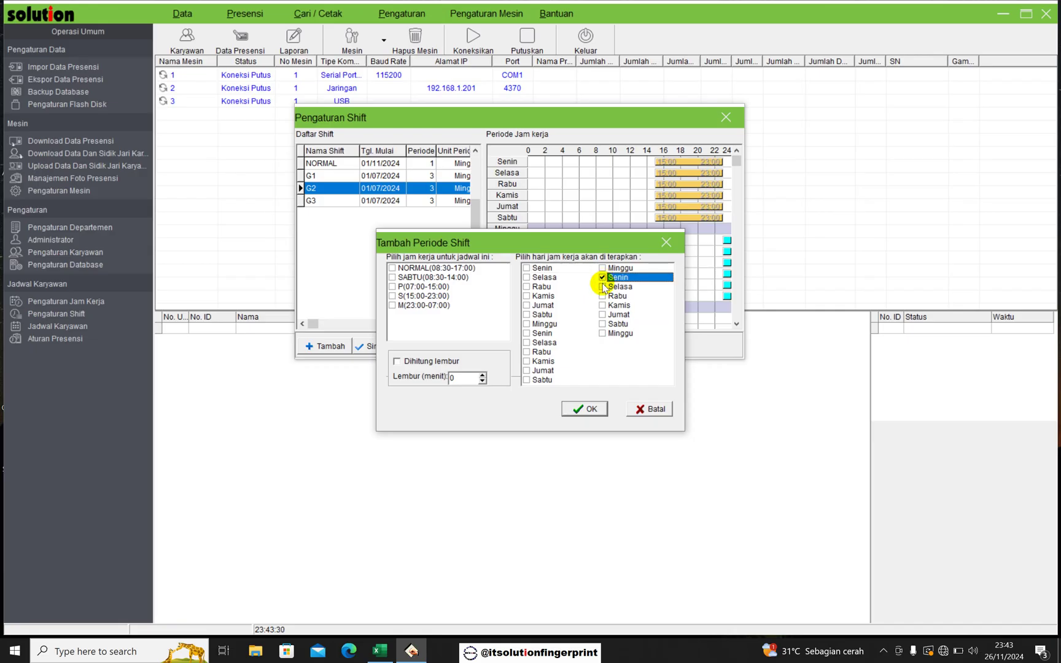
click(604, 287)
click(606, 296)
click(606, 305)
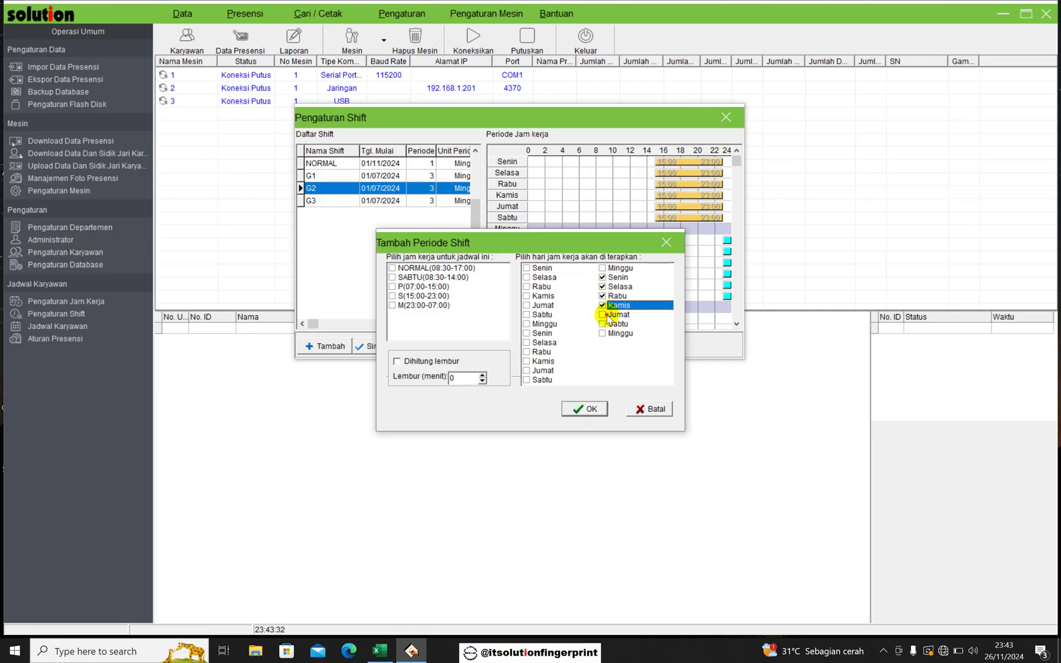
click(604, 324)
click(602, 315)
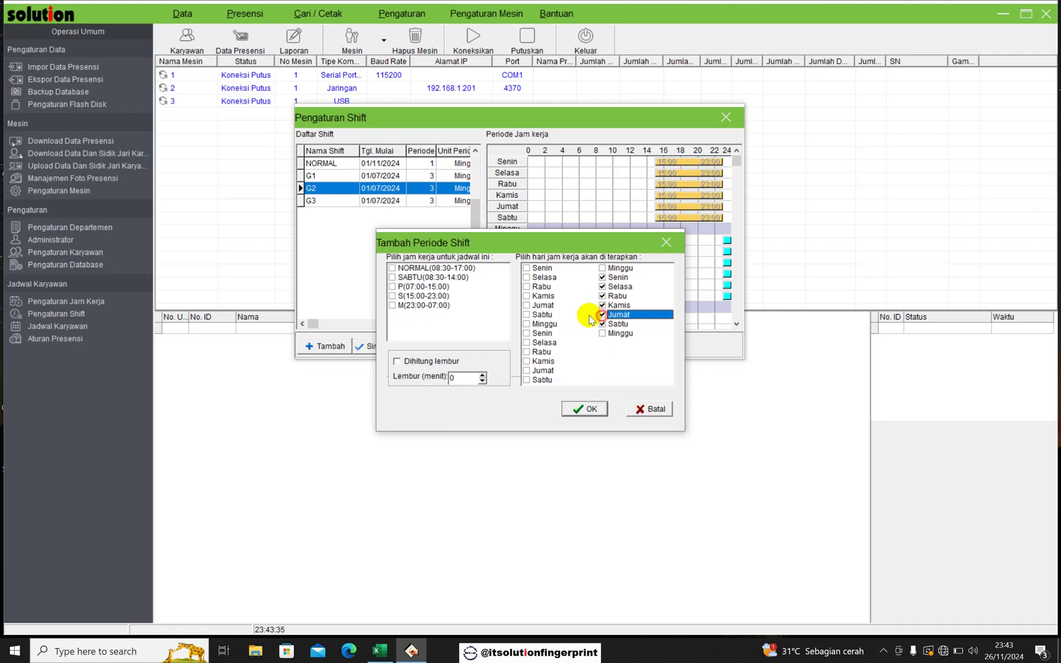
click(392, 287)
click(588, 409)
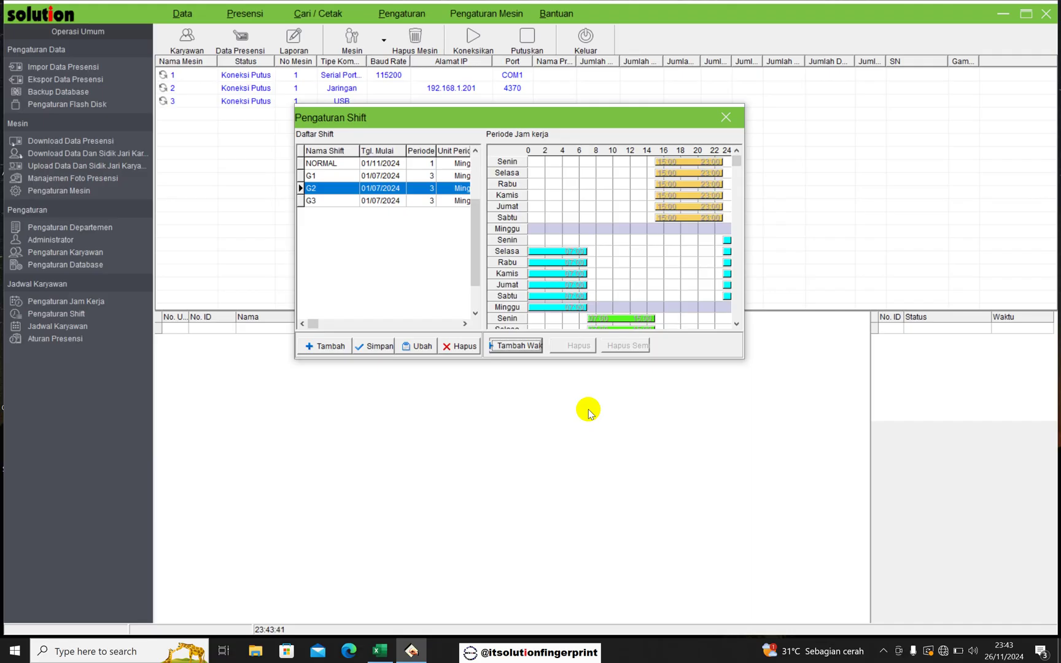
Step: Select shift G3 in the shift list, check its rotation order in the Excel roster, and return to the shift settings
click(331, 204)
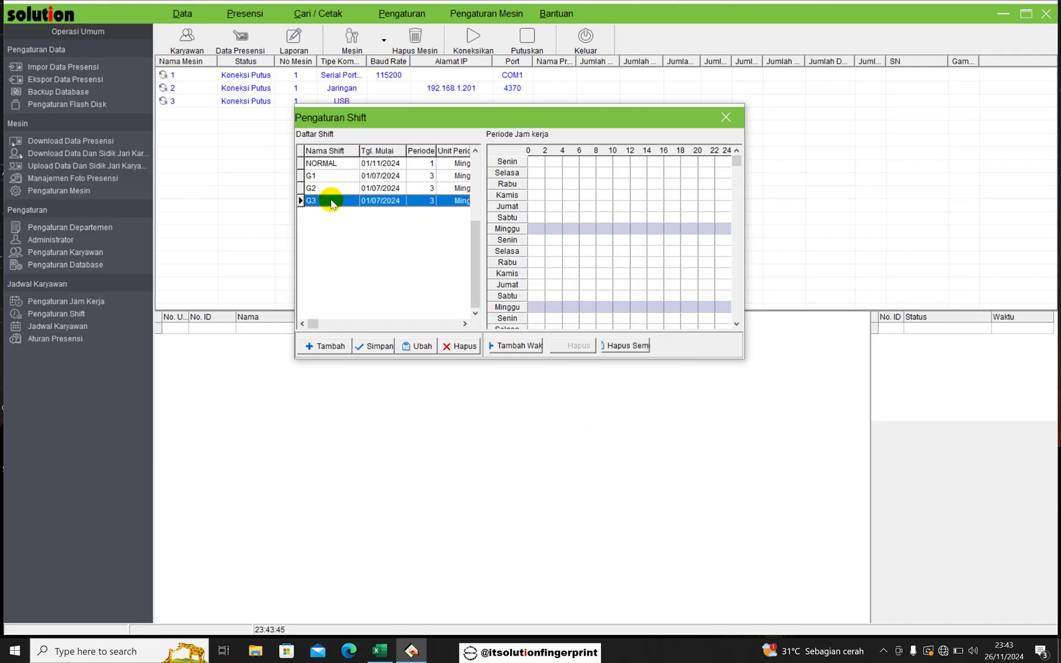
click(380, 651)
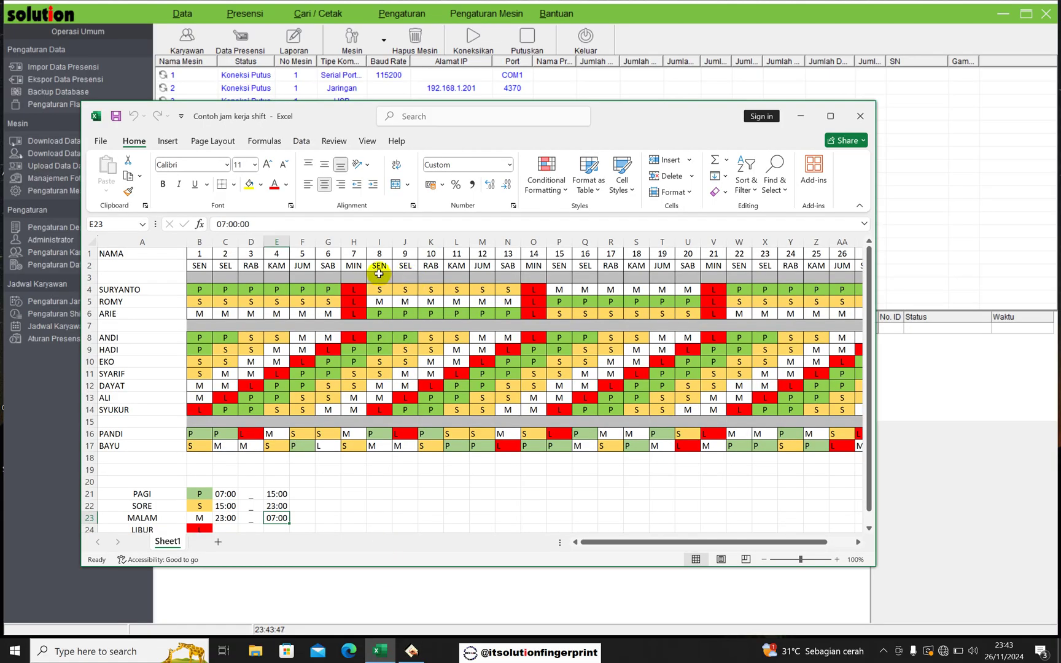
click(411, 651)
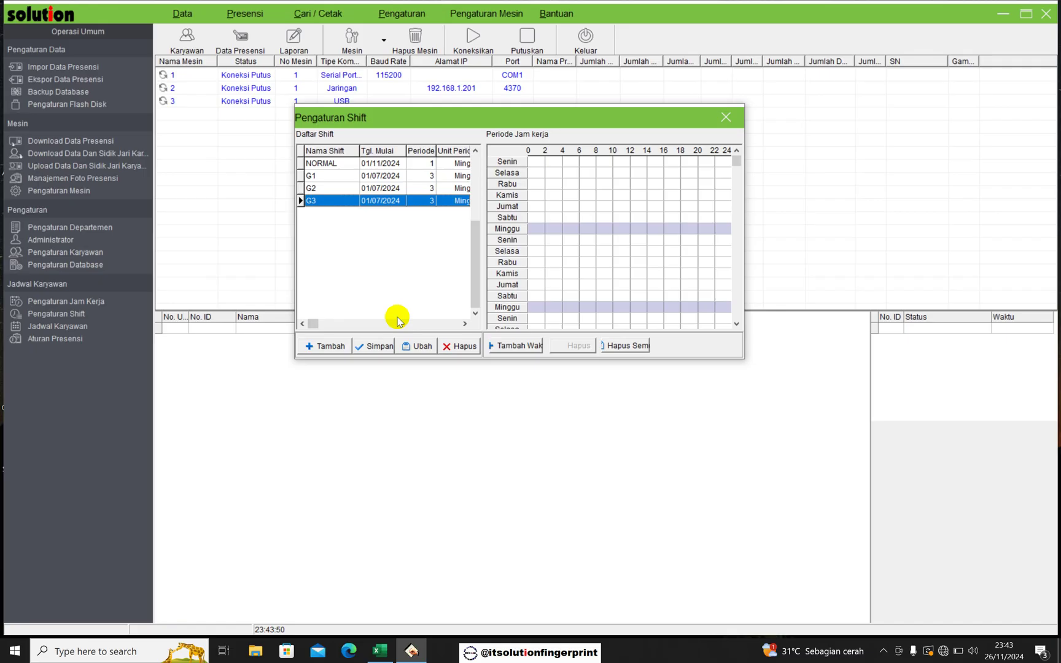
Step: Assign working hours M (23:00-07:00) to Monday through Saturday (Senin–Sabtu) of the first week of shift G3
click(519, 345)
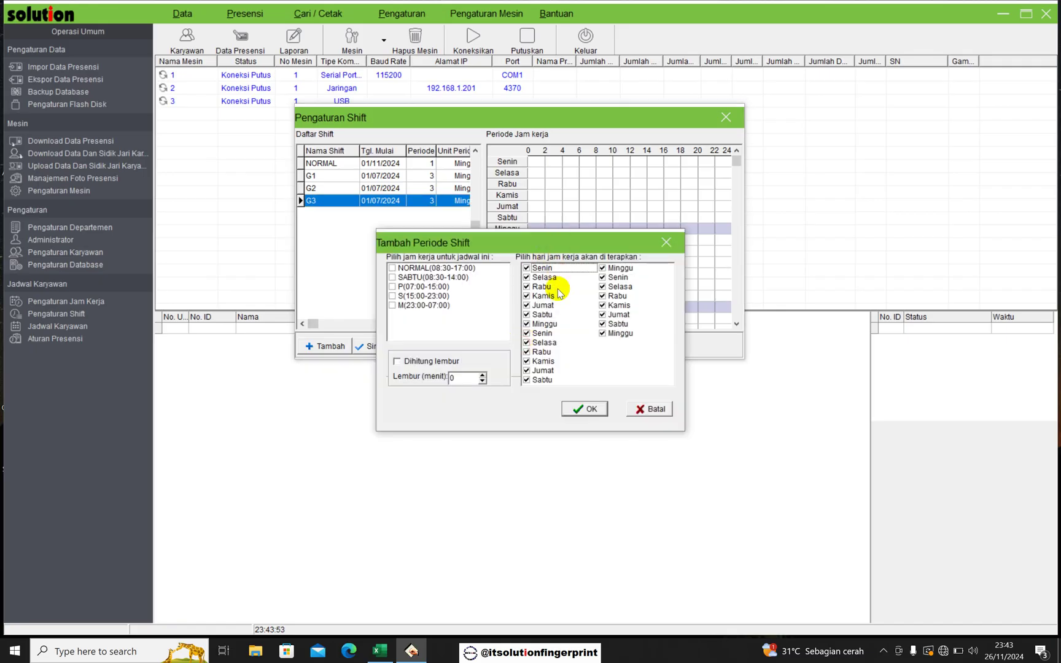
right_click(564, 323)
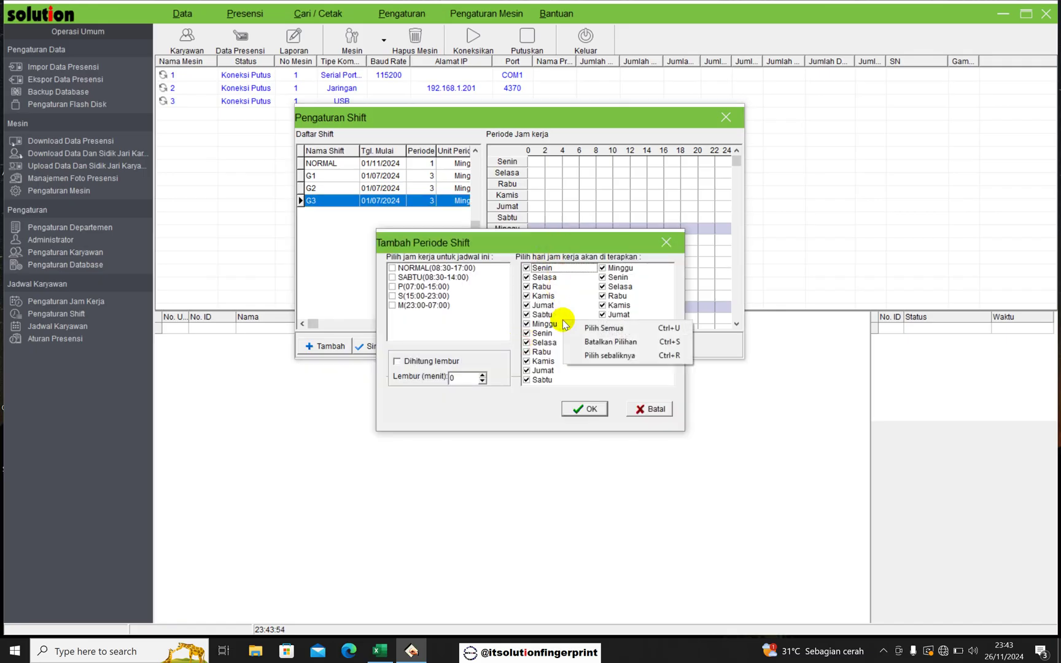
click(607, 356)
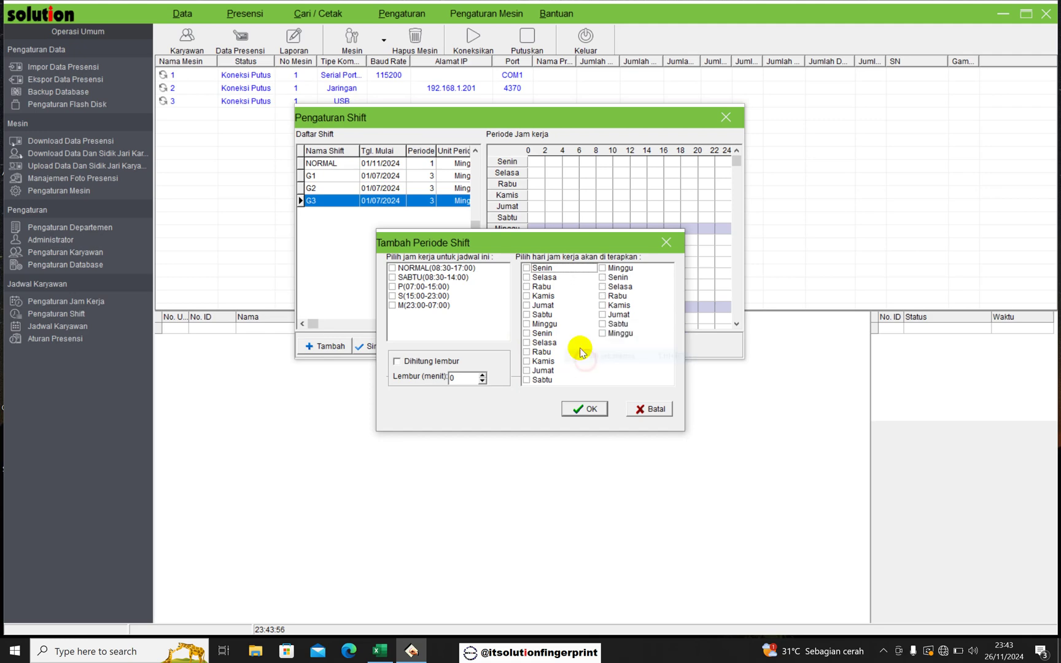
click(526, 269)
click(526, 278)
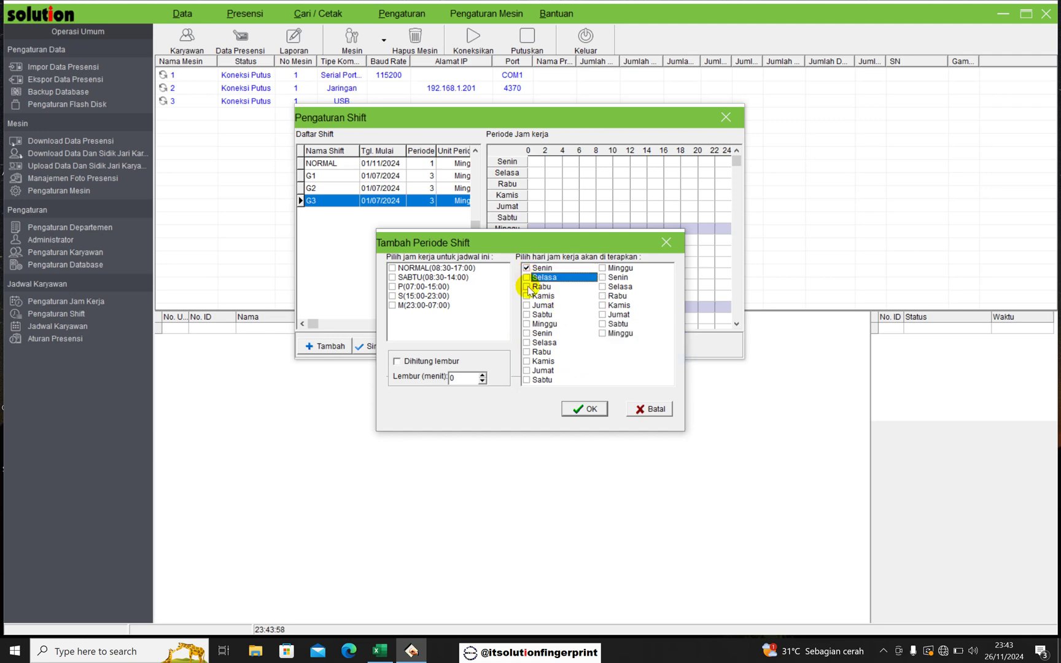
click(530, 287)
click(531, 297)
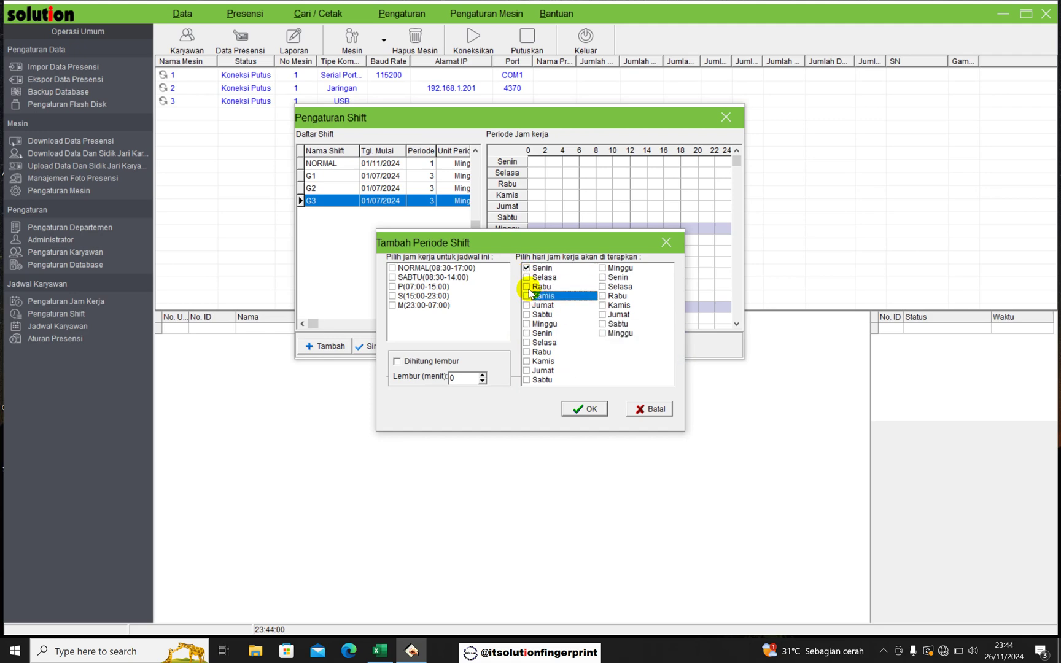
click(525, 286)
click(526, 278)
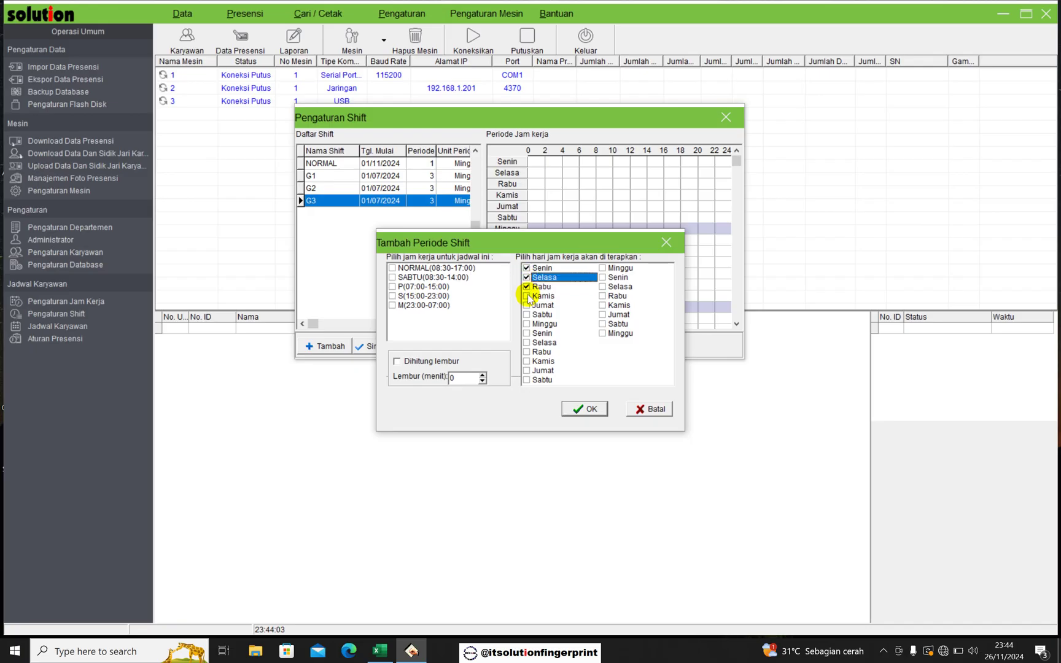
click(527, 296)
click(526, 305)
click(526, 315)
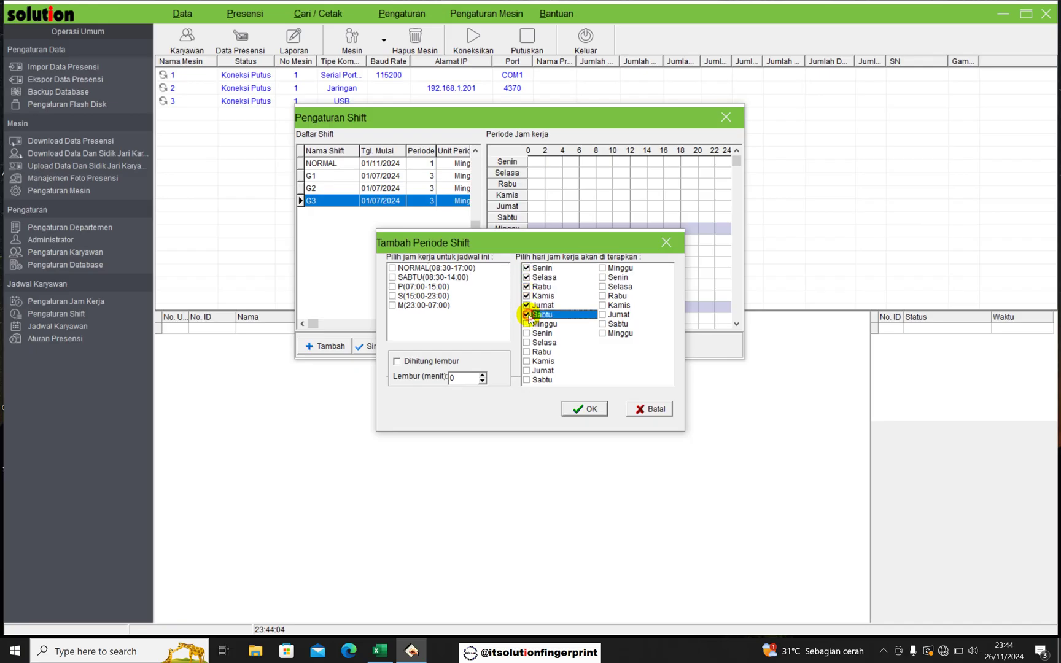
click(391, 306)
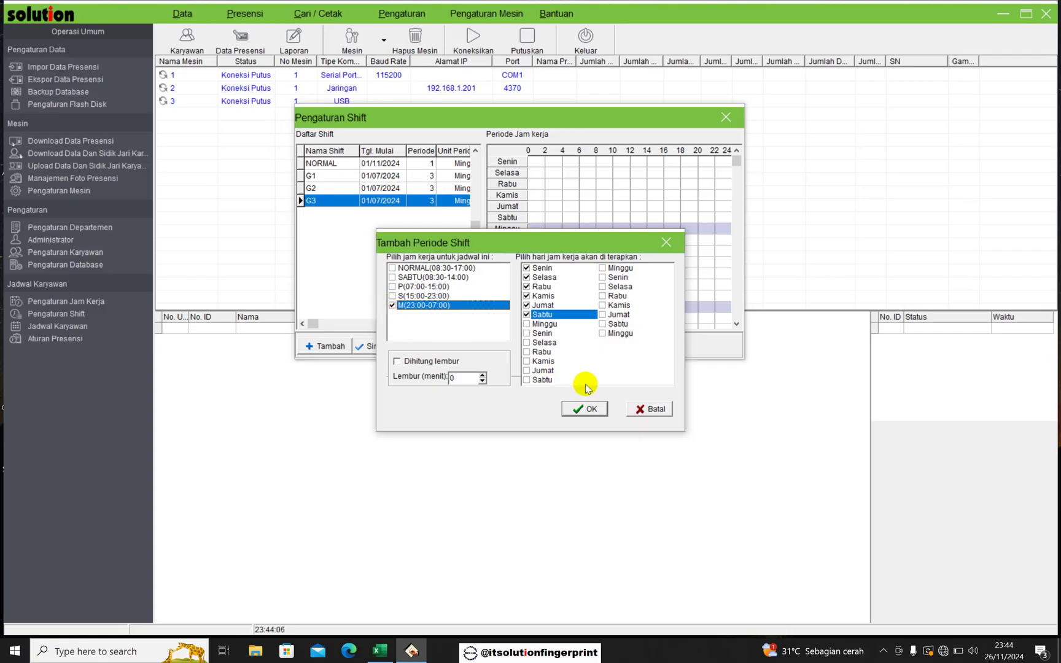
click(585, 409)
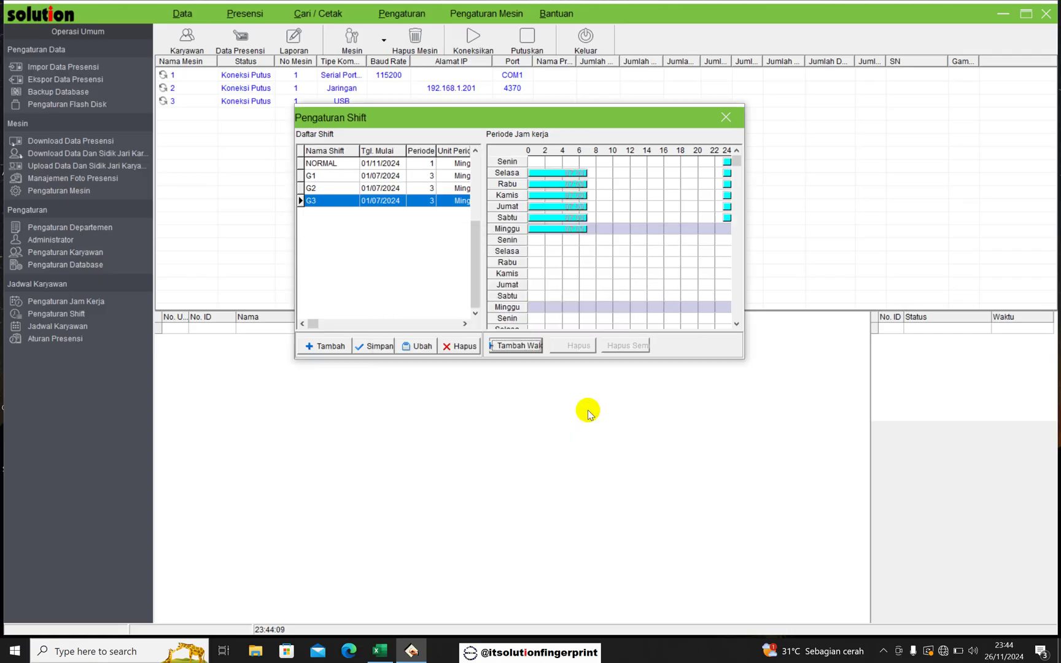
Step: Assign working hours P (07:00-15:00) to Monday through Saturday (Senin–Sabtu) of the second week of shift G3
click(515, 345)
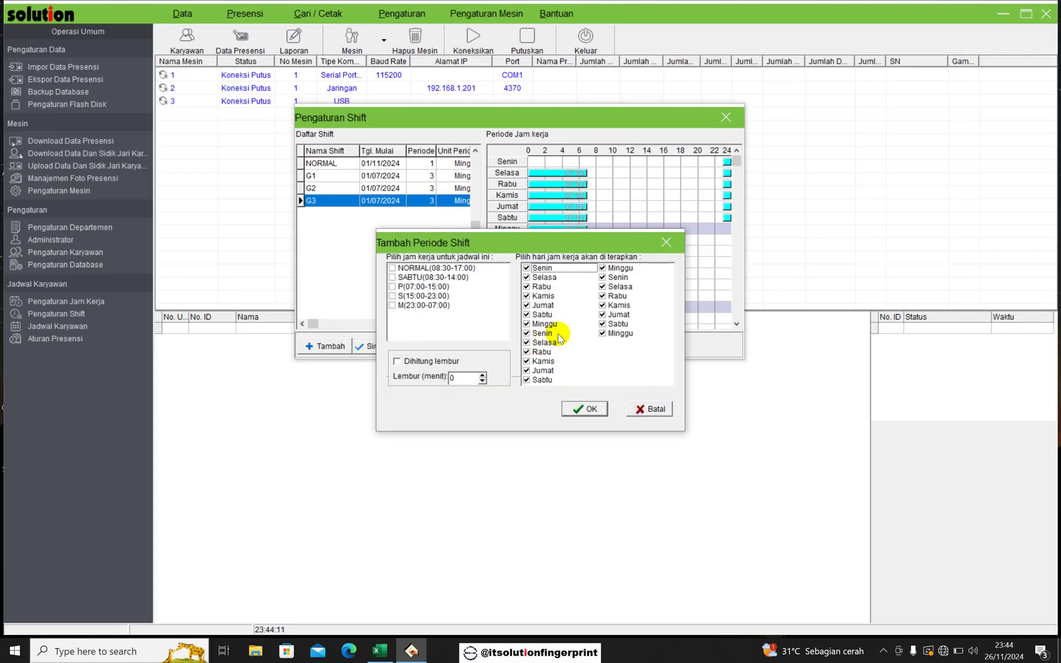
click(558, 334)
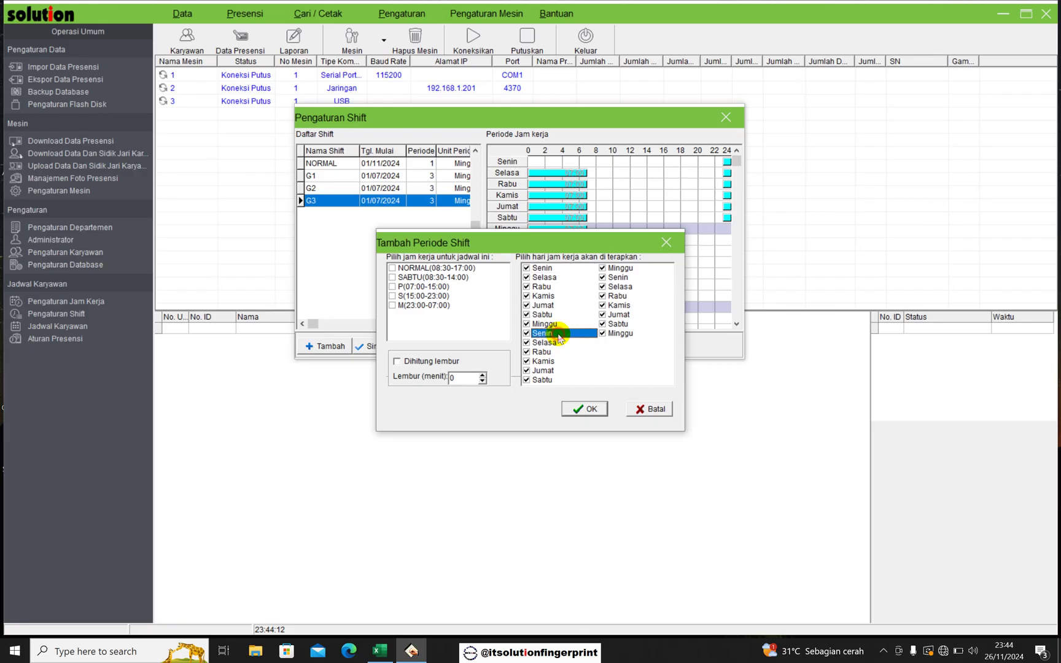
right_click(580, 363)
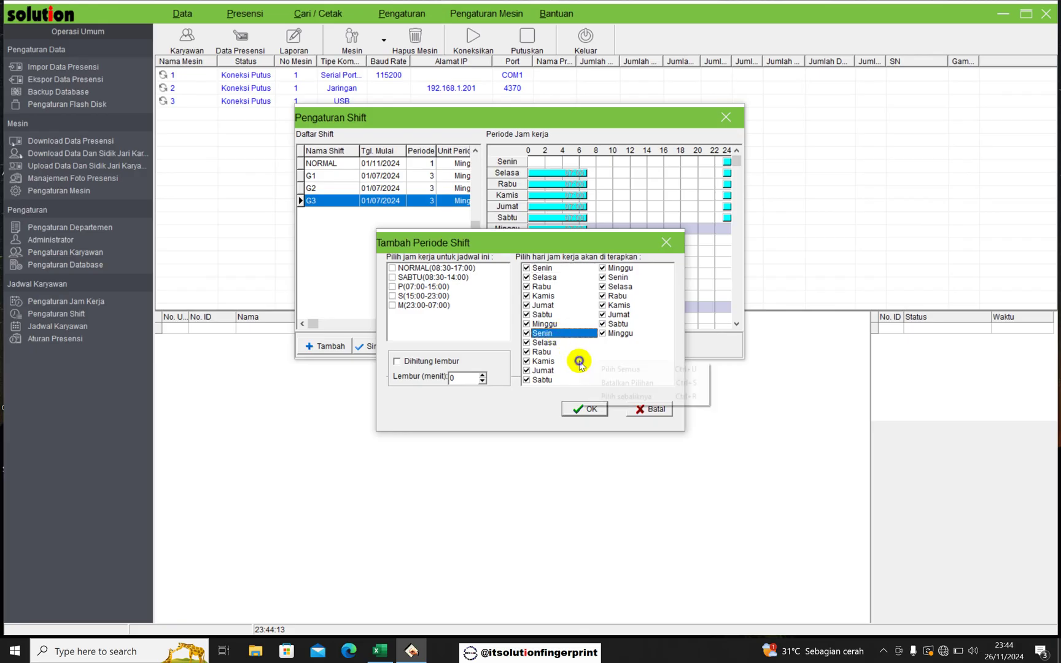
click(620, 398)
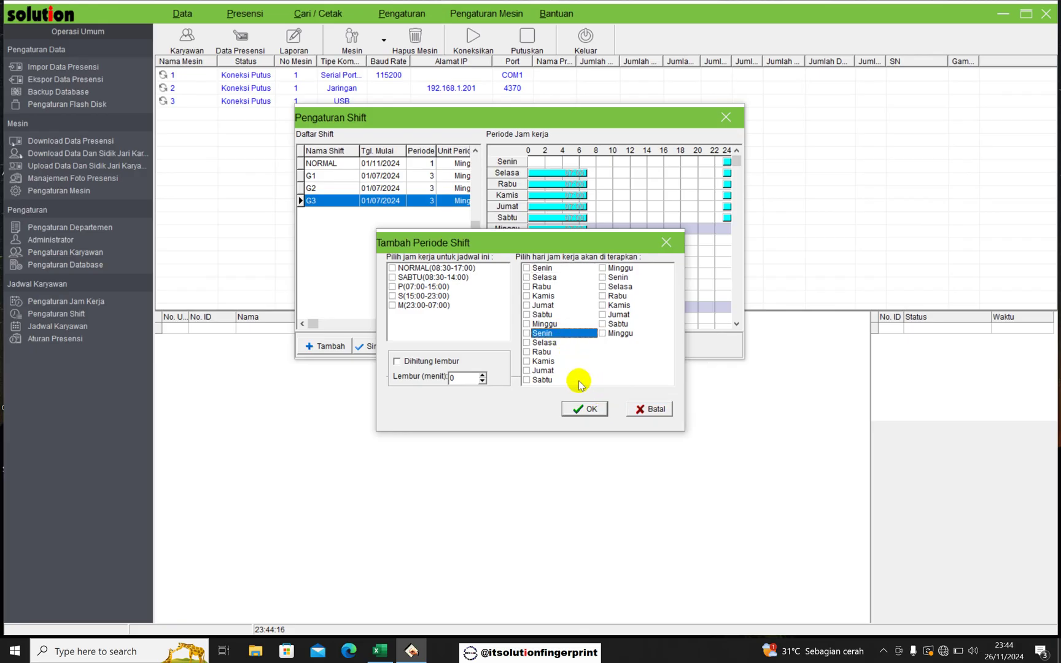
click(526, 343)
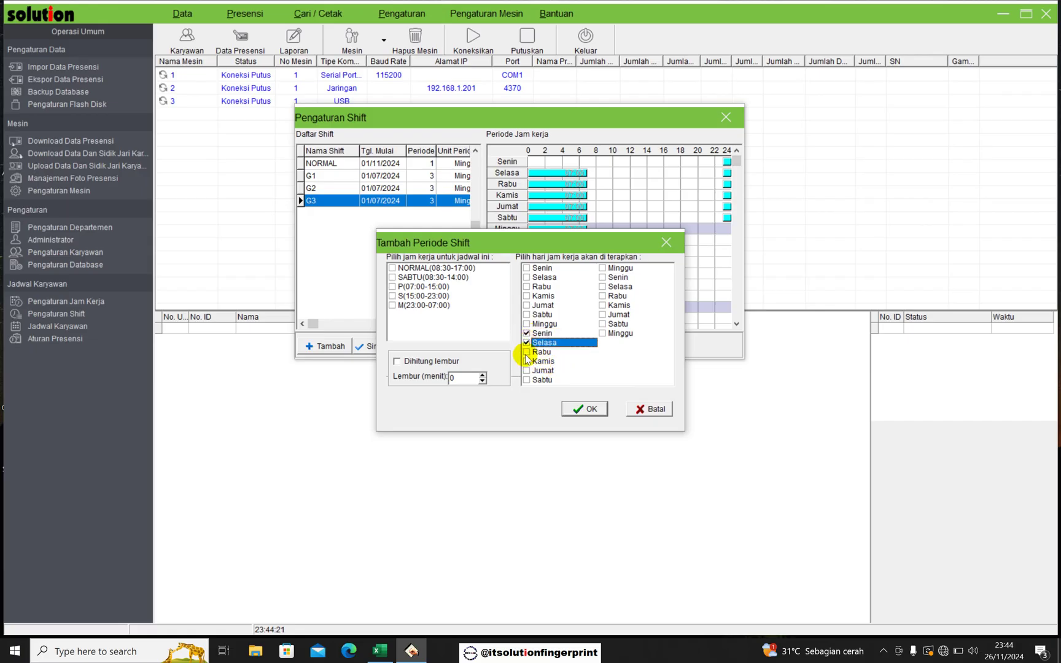
click(526, 352)
click(526, 361)
click(526, 370)
click(526, 380)
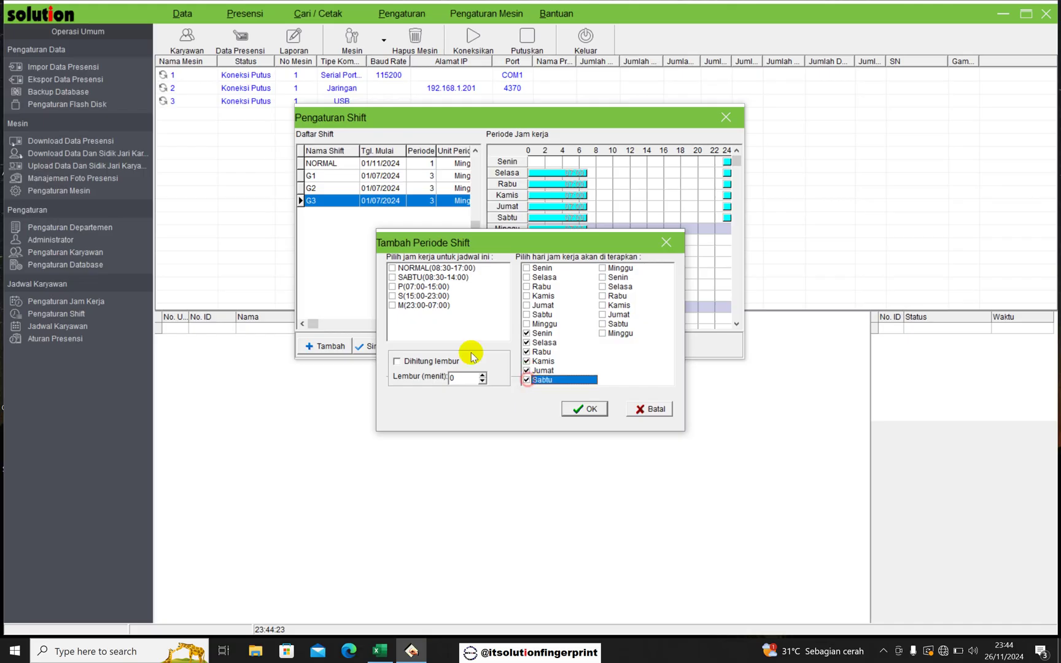
click(393, 287)
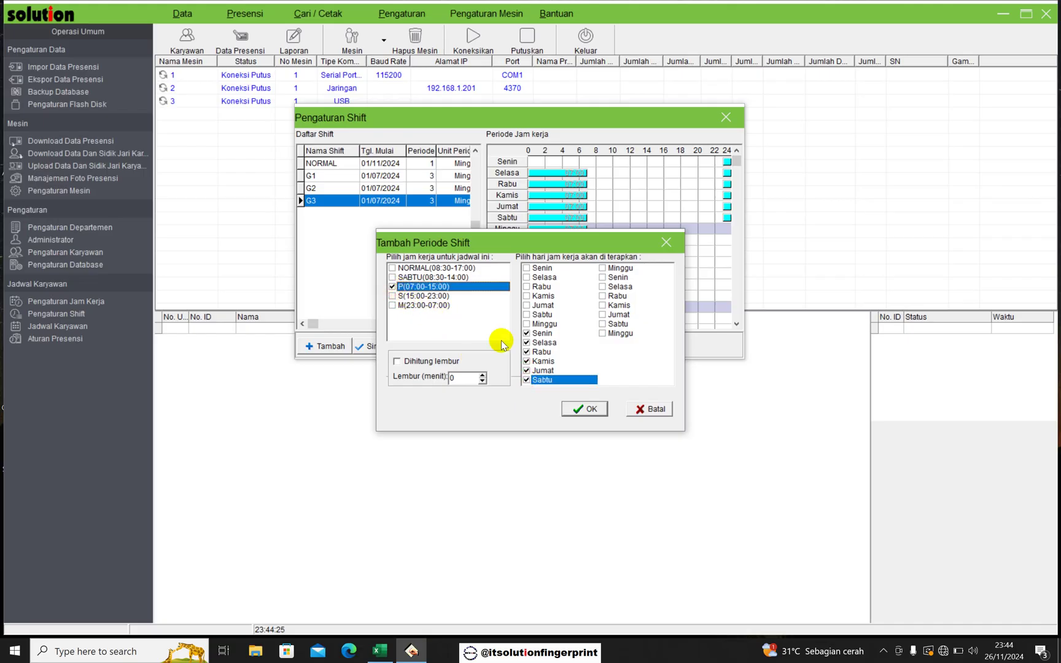
click(584, 409)
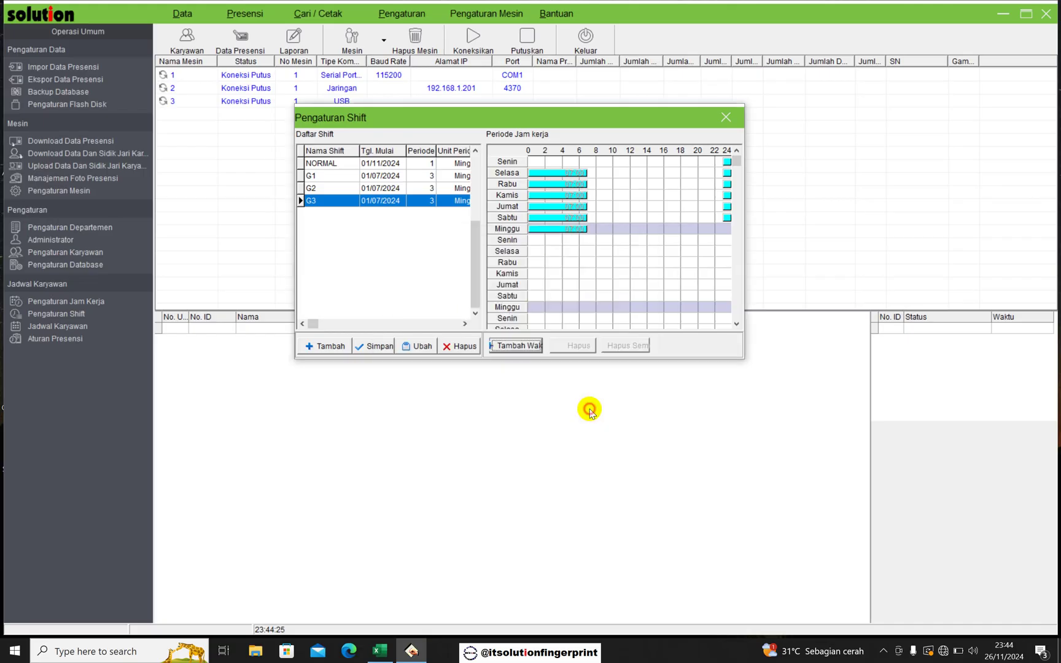
Step: Assign working hours S (15:00-23:00) to Monday through Saturday (Senin–Sabtu) of shift G3's third week and close the shift settings
click(516, 345)
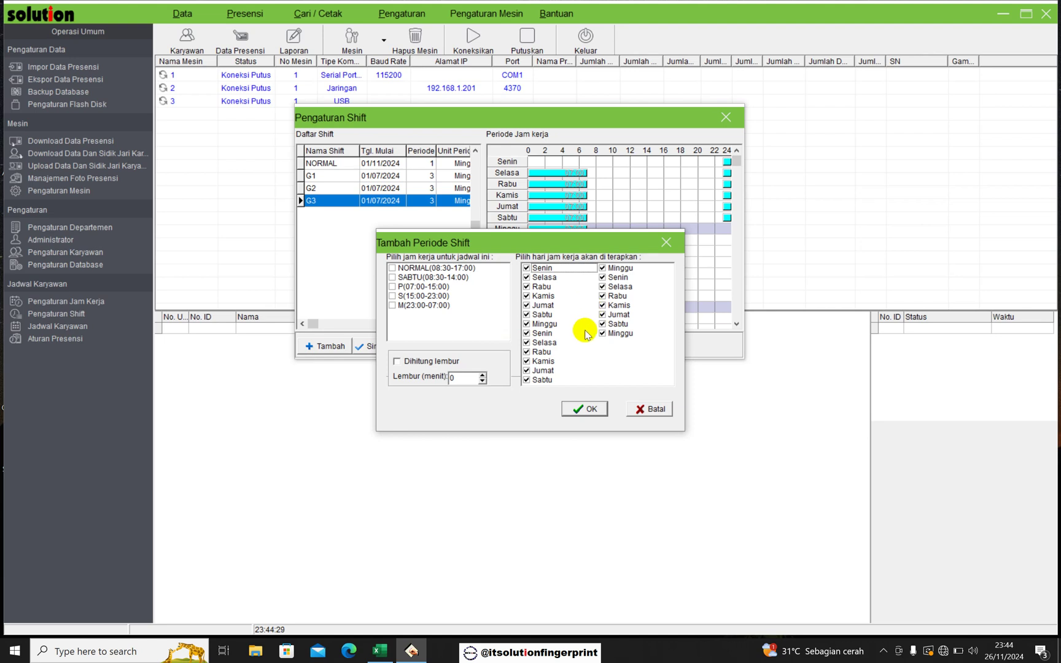
right_click(585, 334)
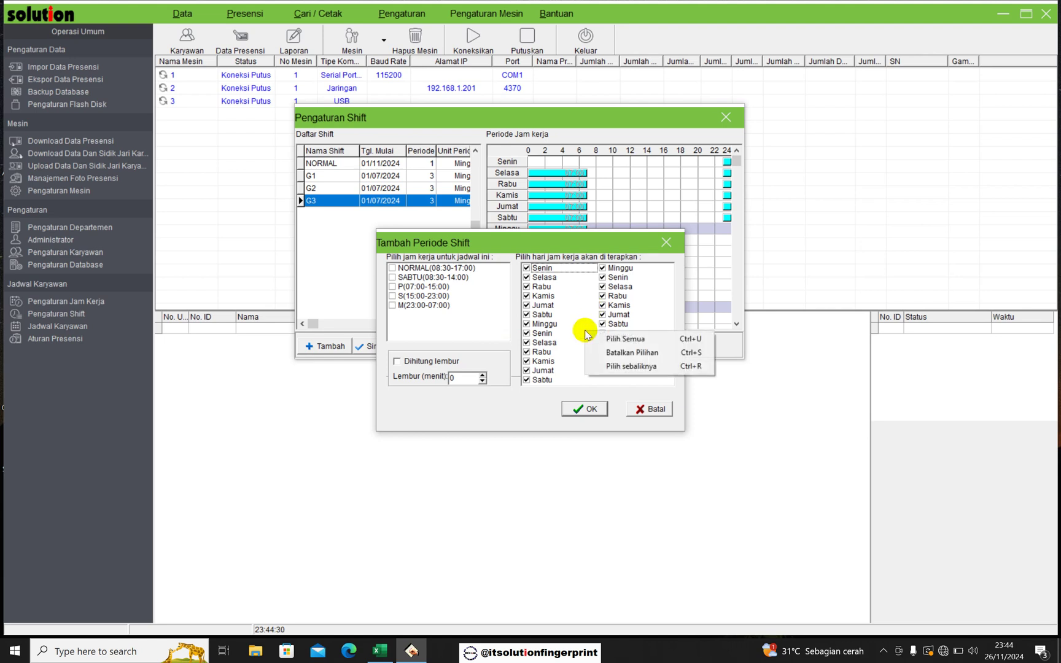
click(617, 367)
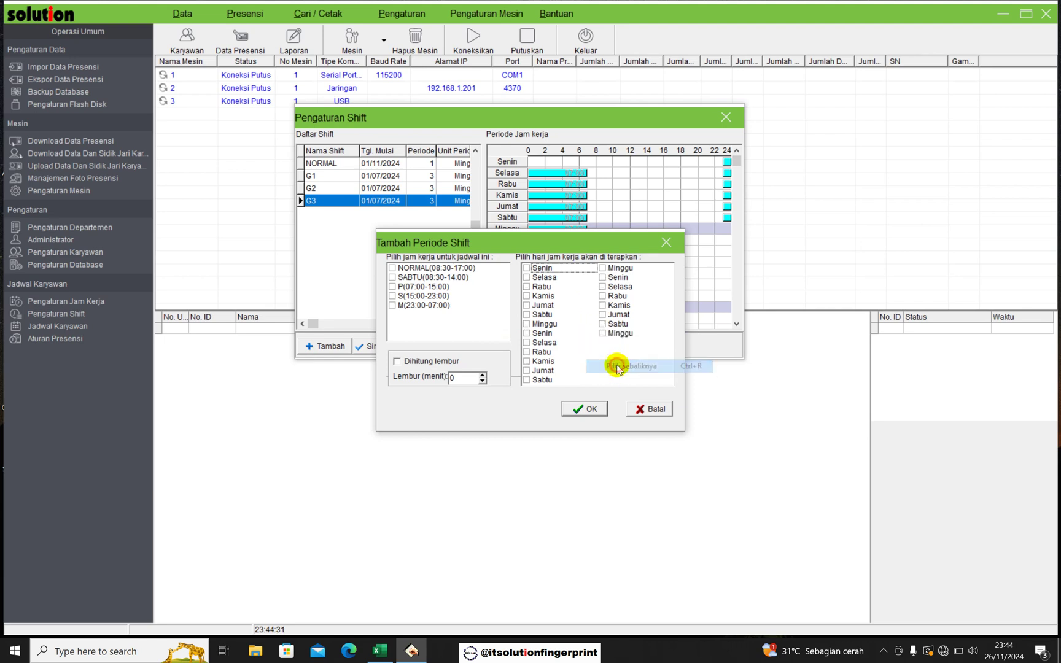
click(603, 277)
click(602, 286)
click(602, 296)
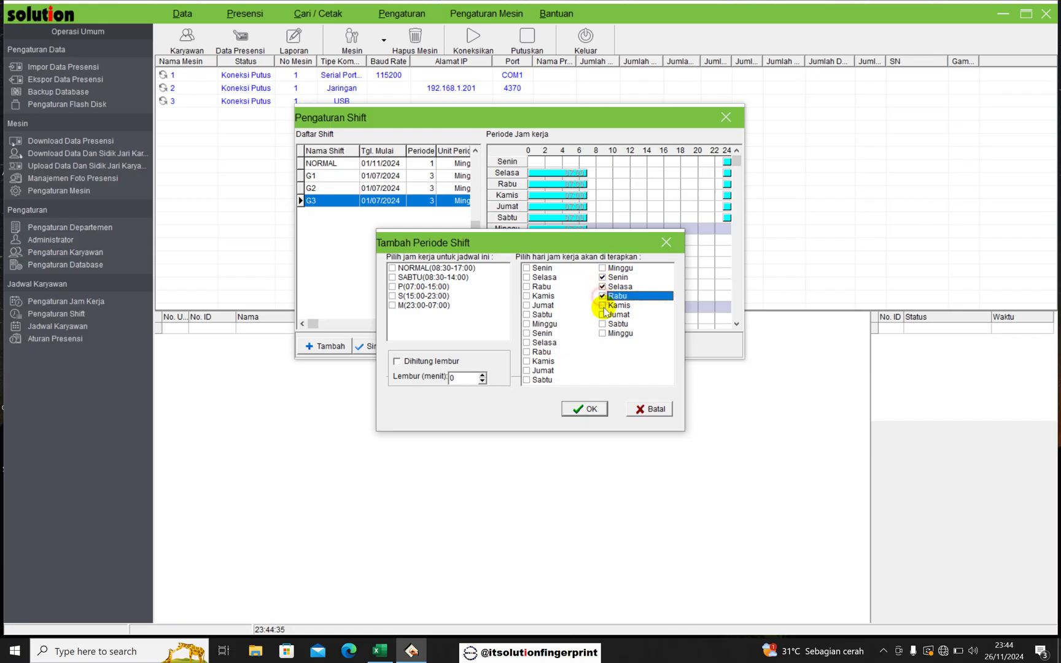
click(602, 305)
click(602, 314)
click(602, 323)
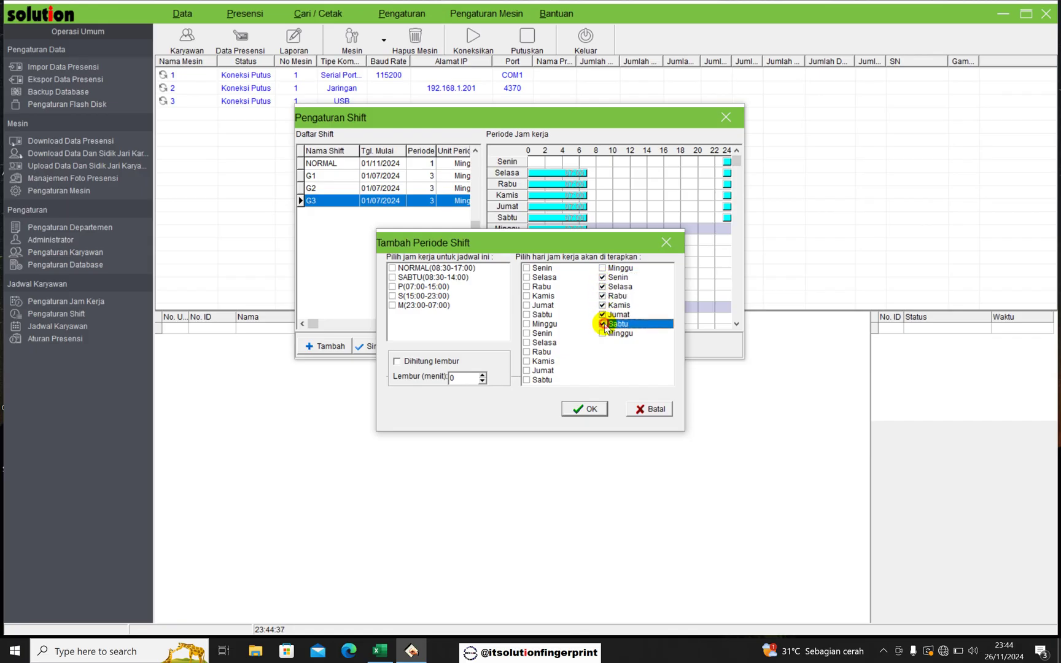
click(393, 296)
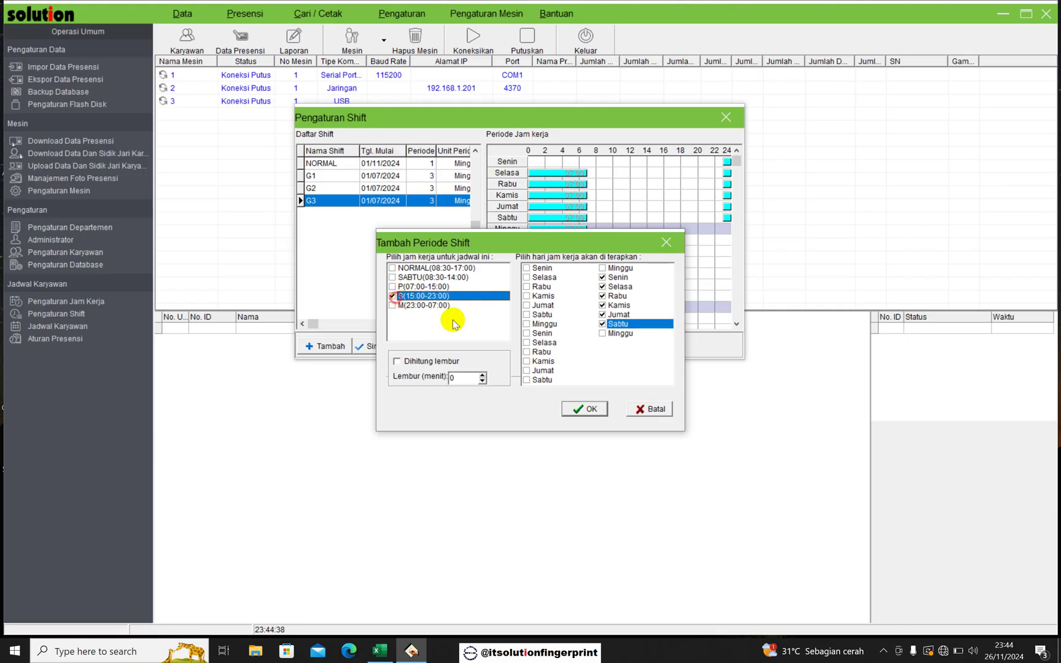
click(585, 409)
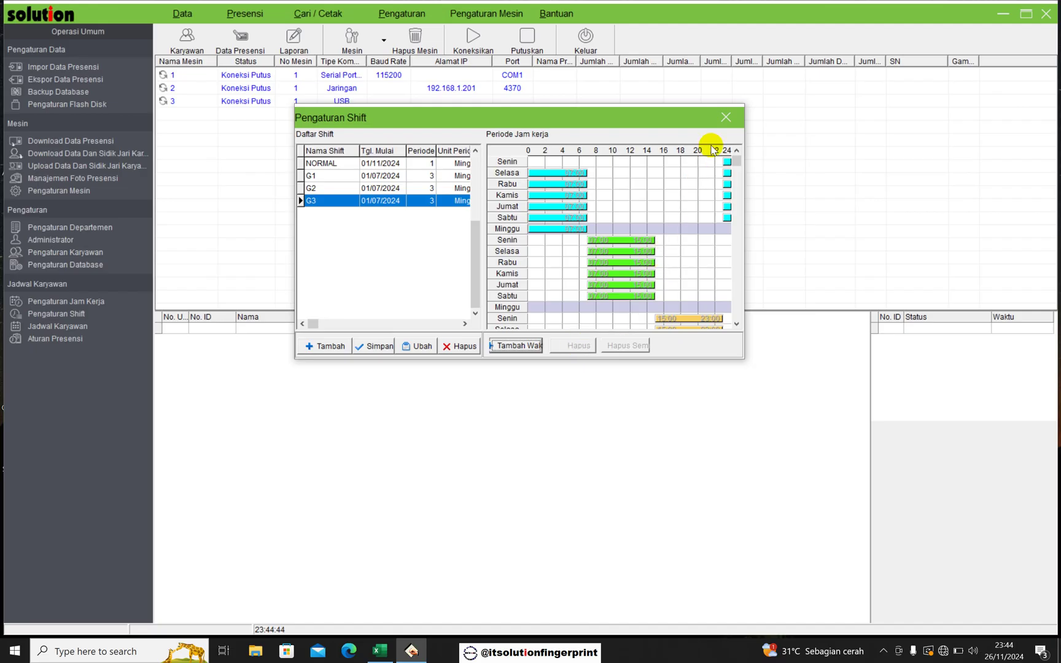
click(726, 117)
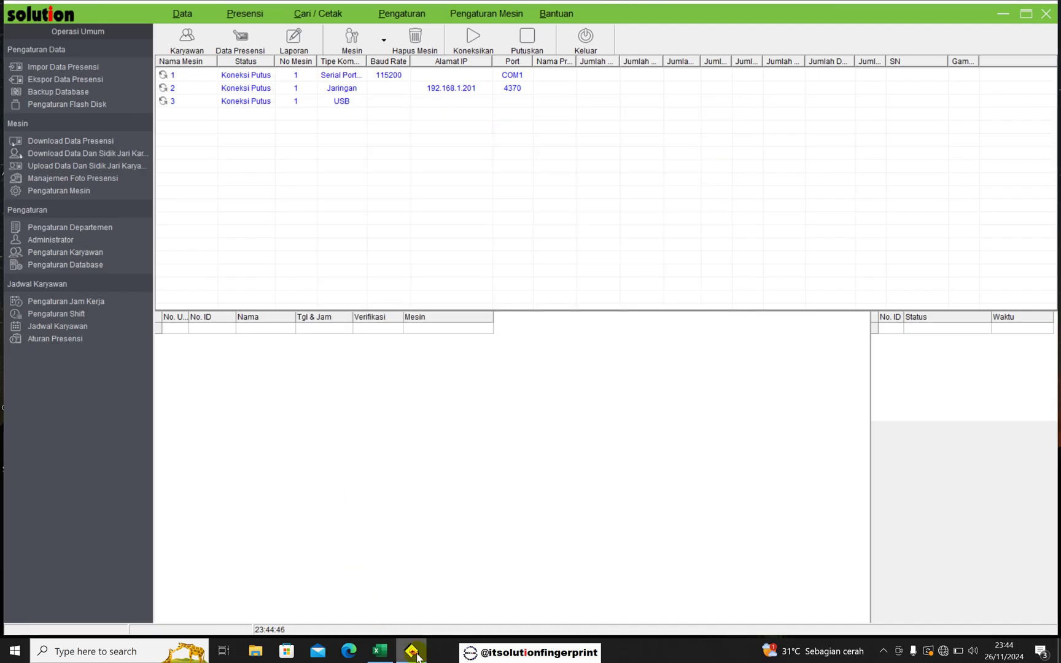
Step: Check in the Excel roster which employees in rows 4 to 6 follow the weekly rotations, and return to the attendance software
mouse_move(415, 654)
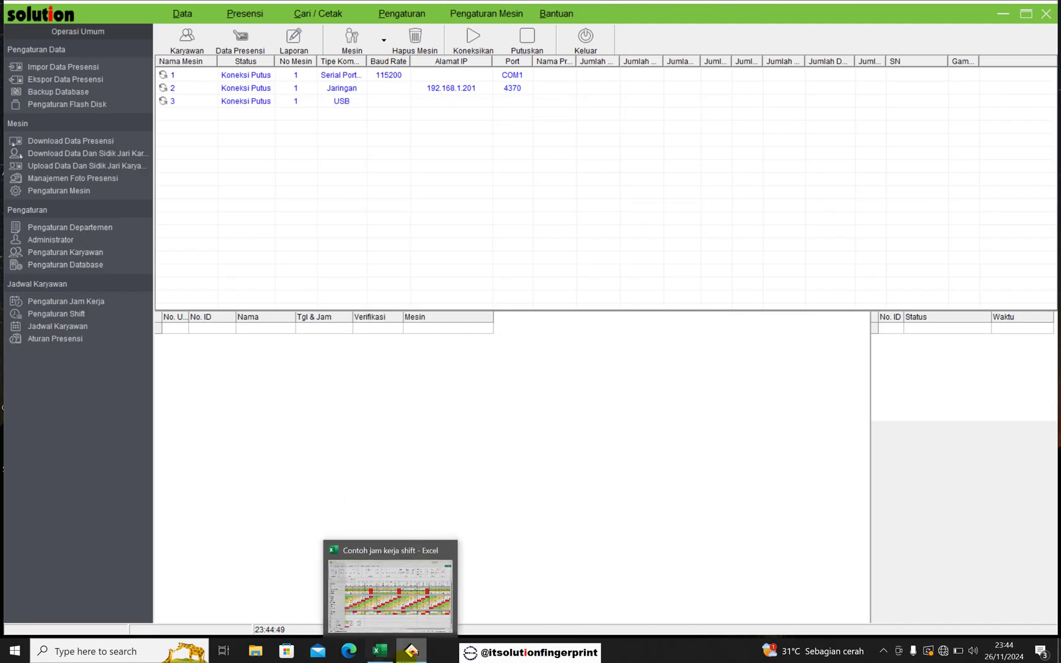
click(380, 650)
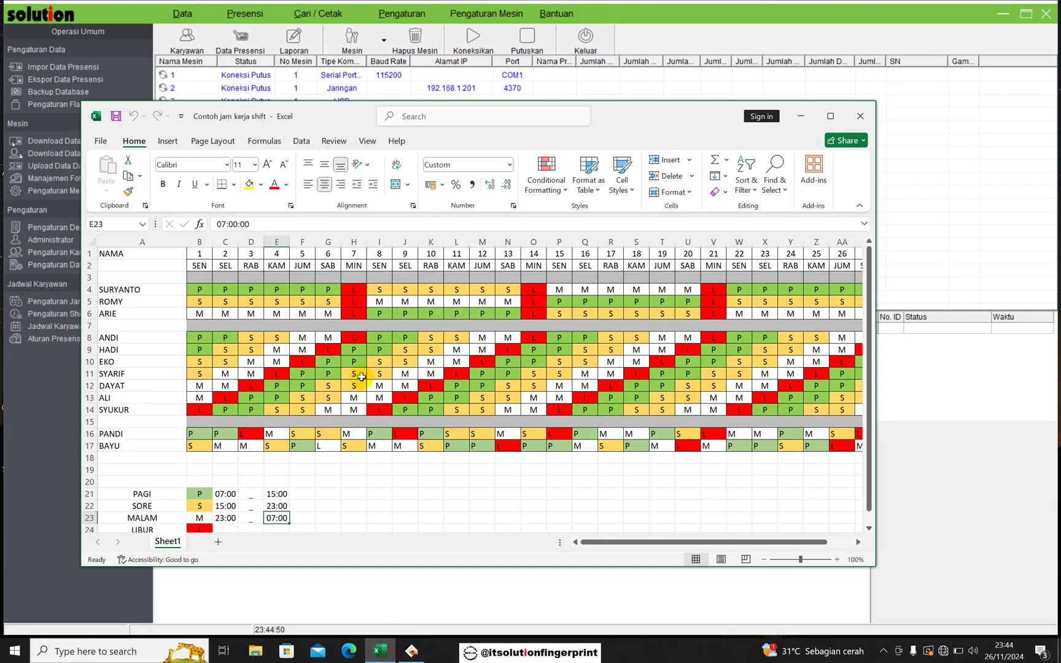
click(120, 289)
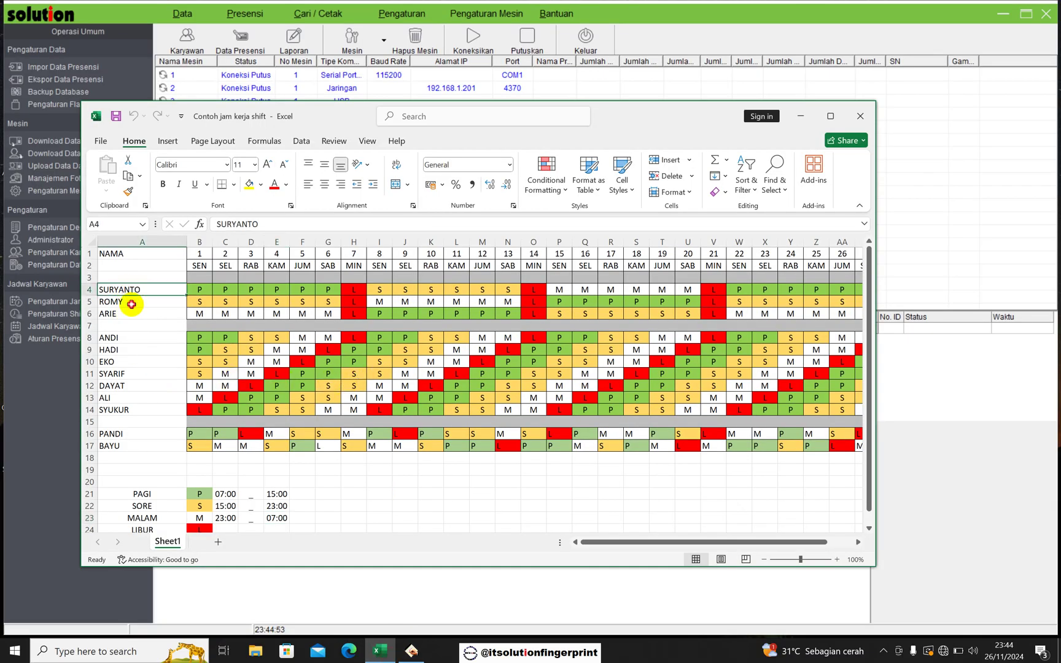
click(131, 304)
click(132, 314)
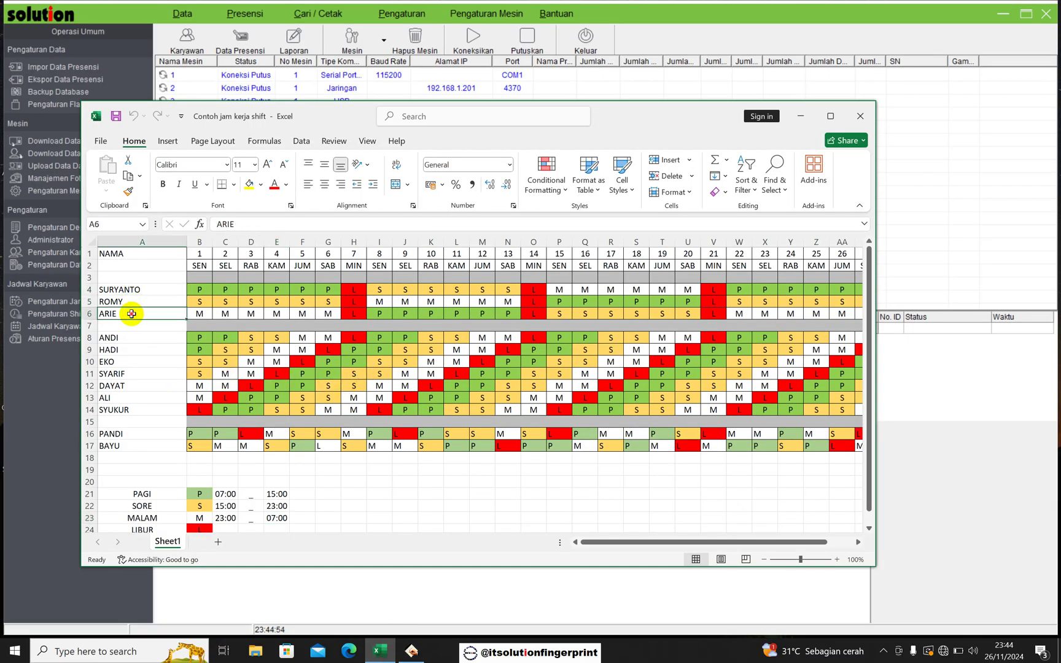
click(127, 291)
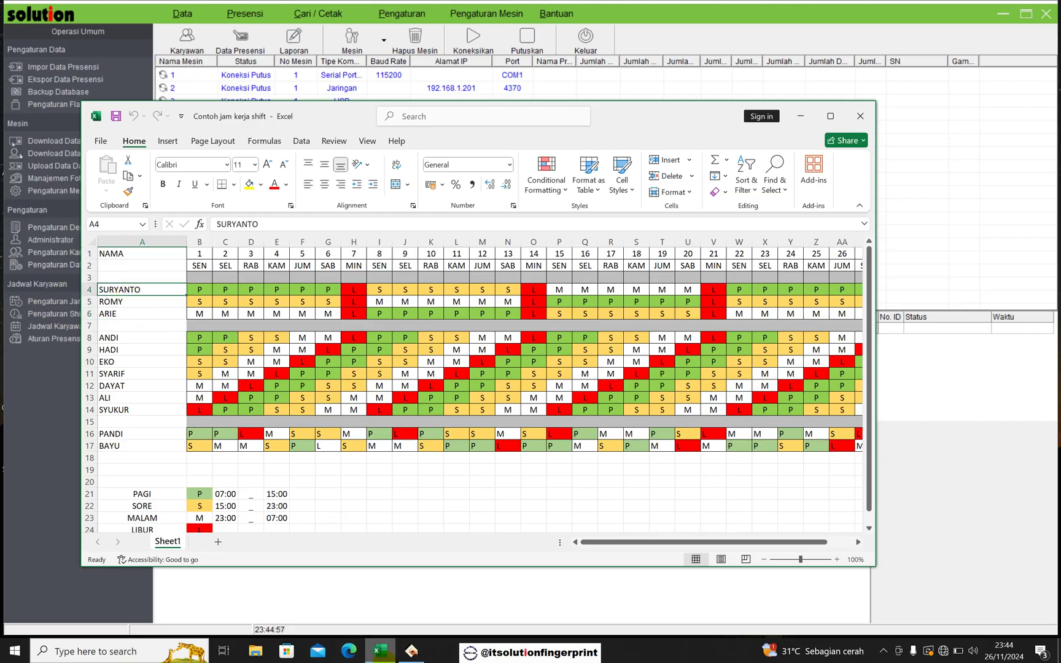
click(416, 655)
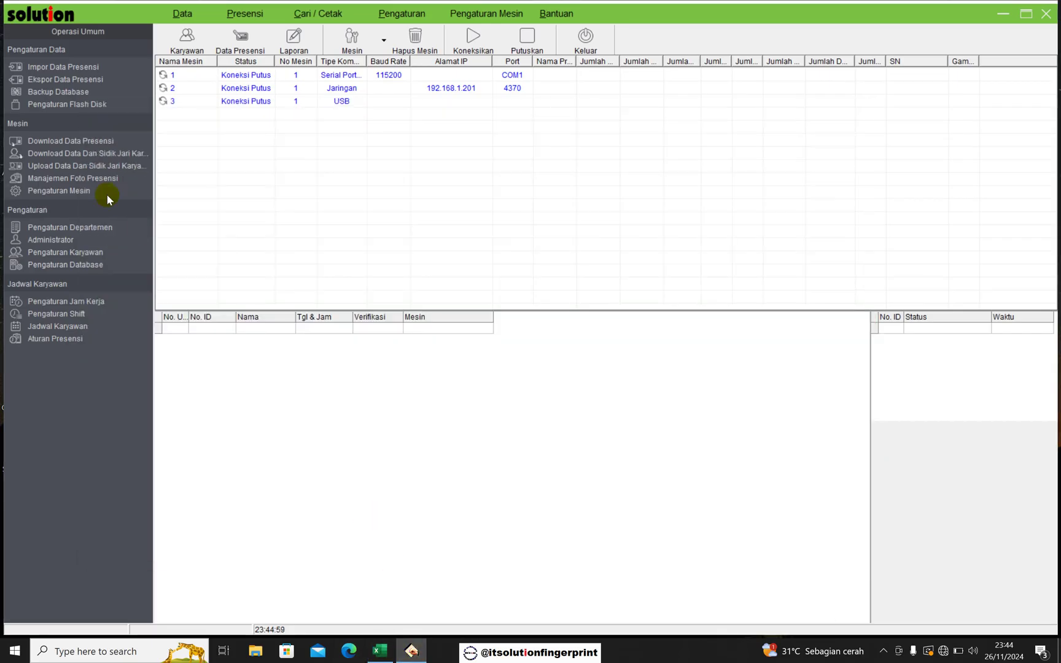
Step: Remove the NORMAL work schedule from all three IT SUPPORT employees in the employee schedule (Jadwal Karyawan)
click(68, 331)
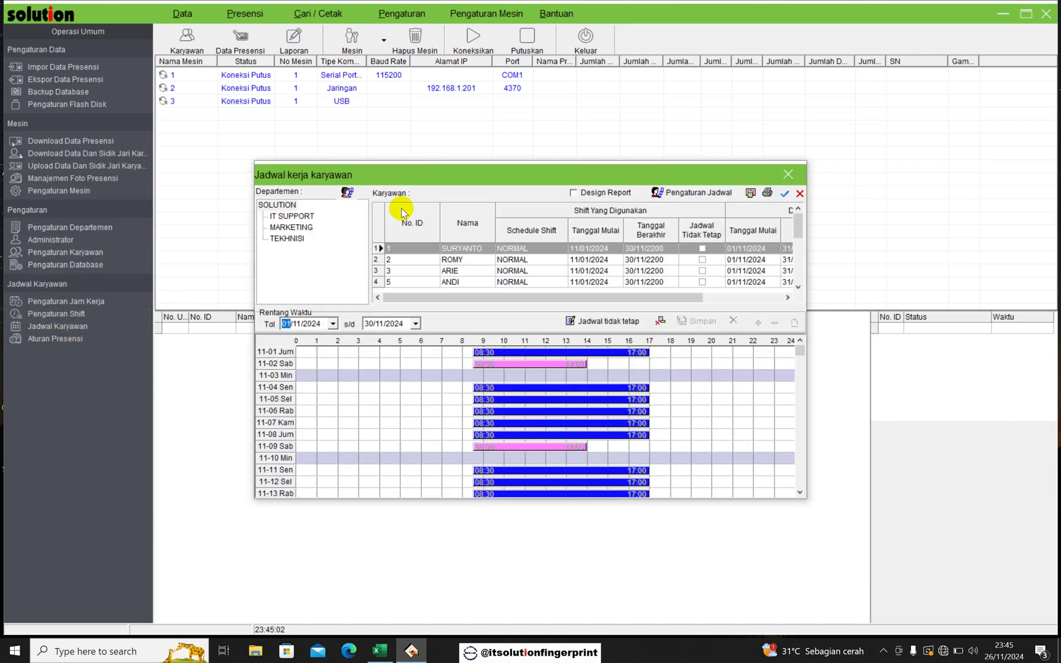
click(294, 218)
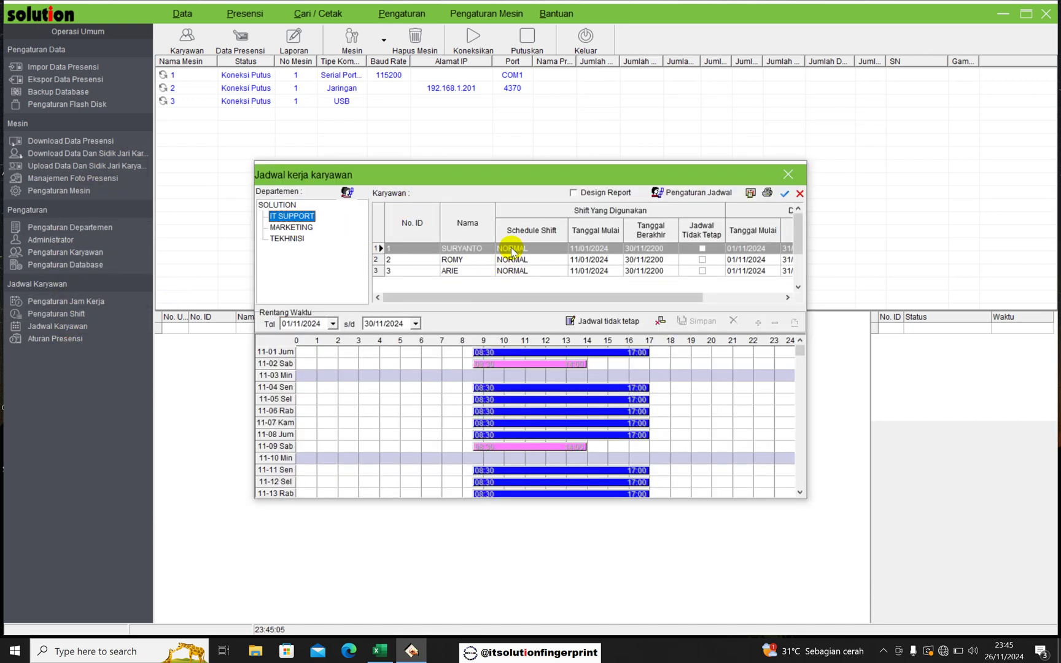
click(784, 195)
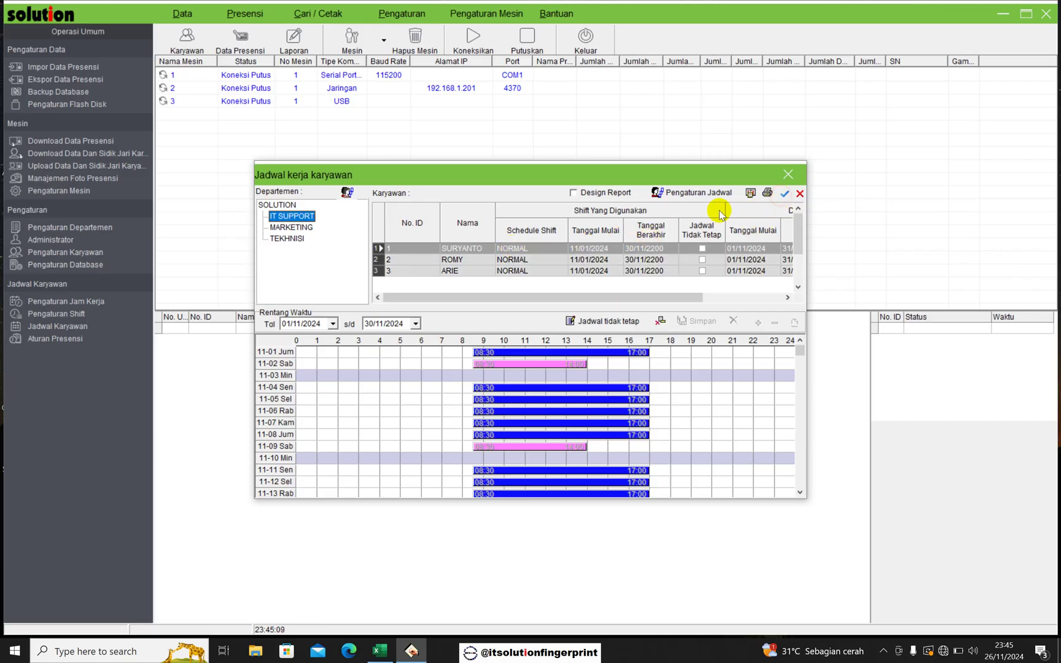
click(696, 193)
click(490, 339)
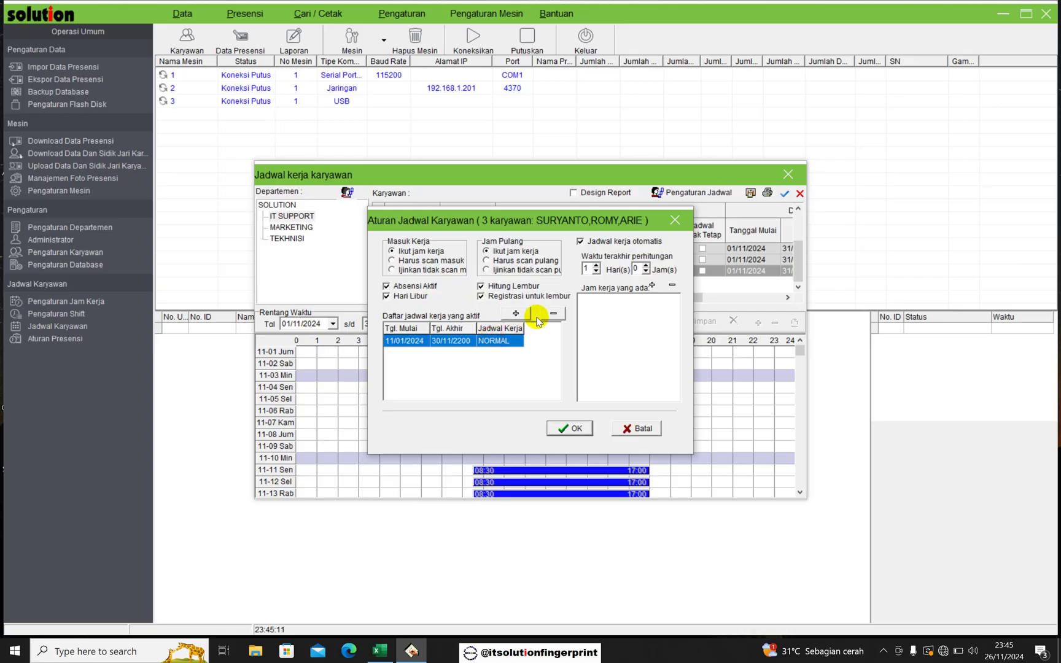
click(545, 315)
click(569, 427)
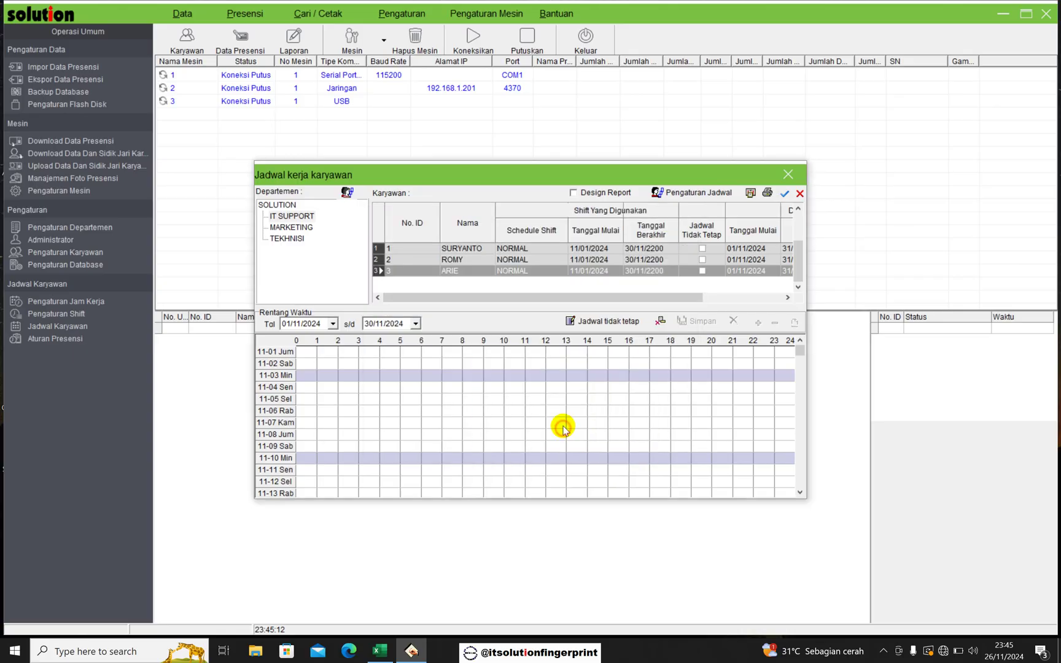
Step: Assign shift G1 to the first IT SUPPORT employee from 01/07/2024 to 30/11/2200 and close the employee schedule
click(480, 270)
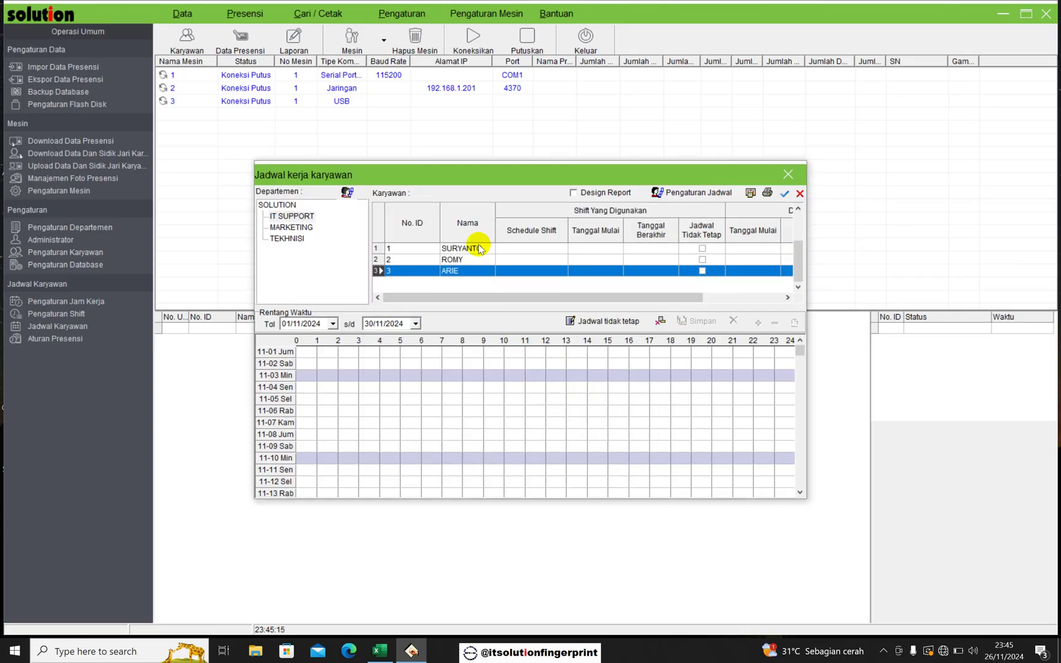
click(478, 246)
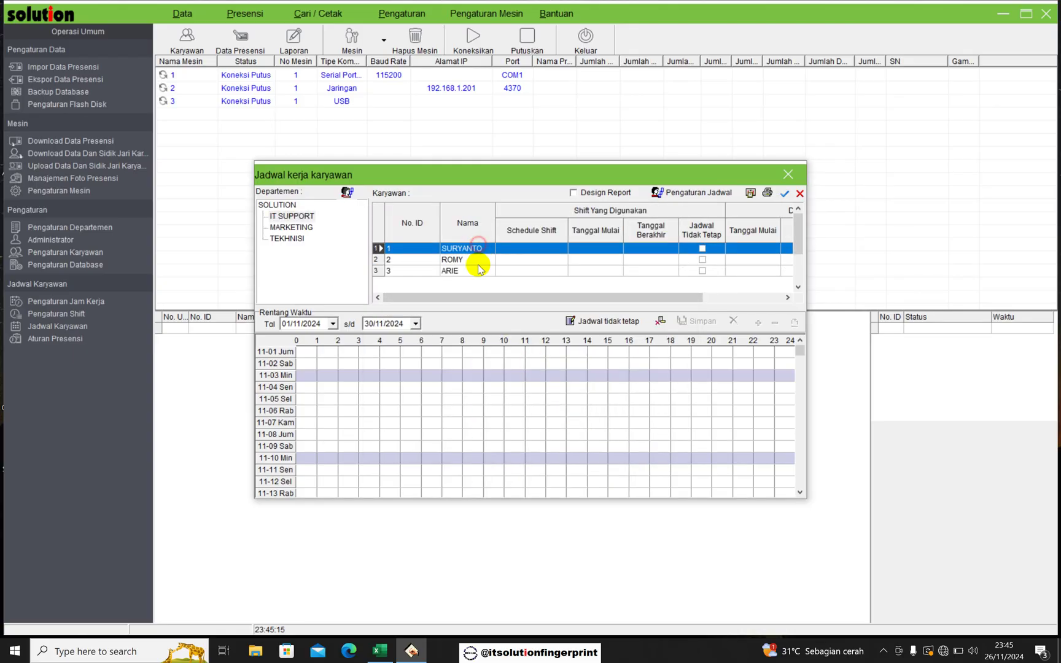
click(704, 194)
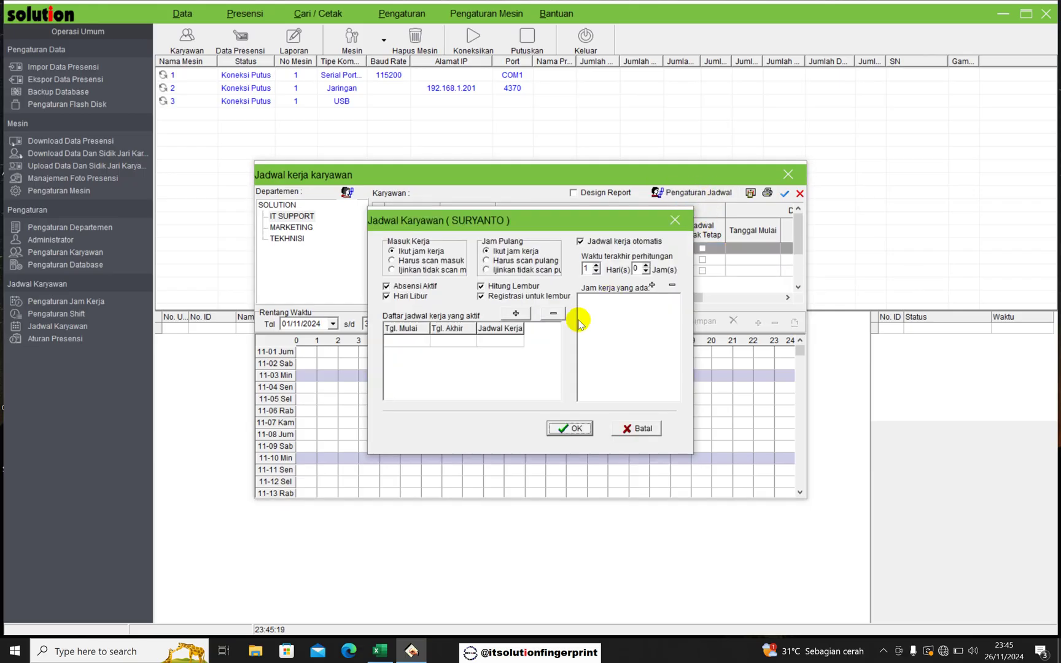
click(517, 314)
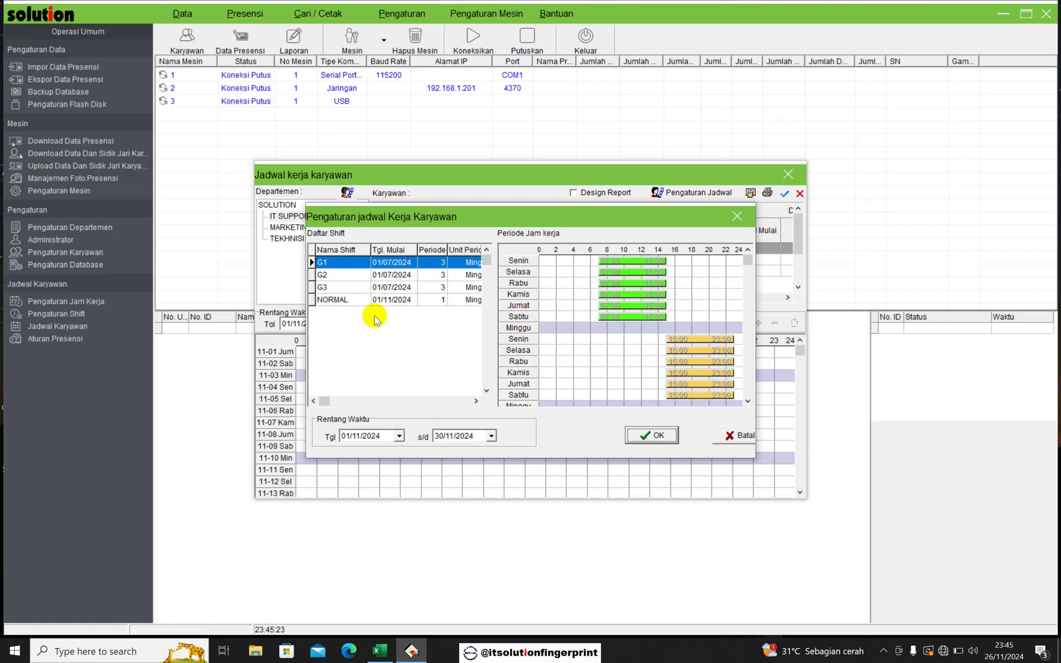
click(346, 266)
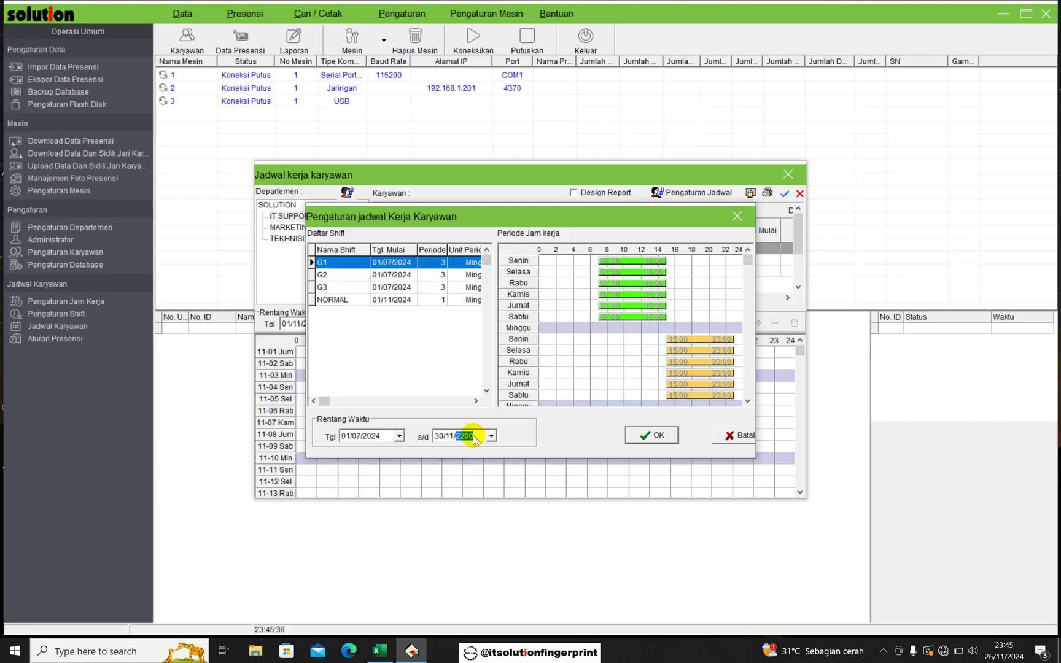
click(654, 435)
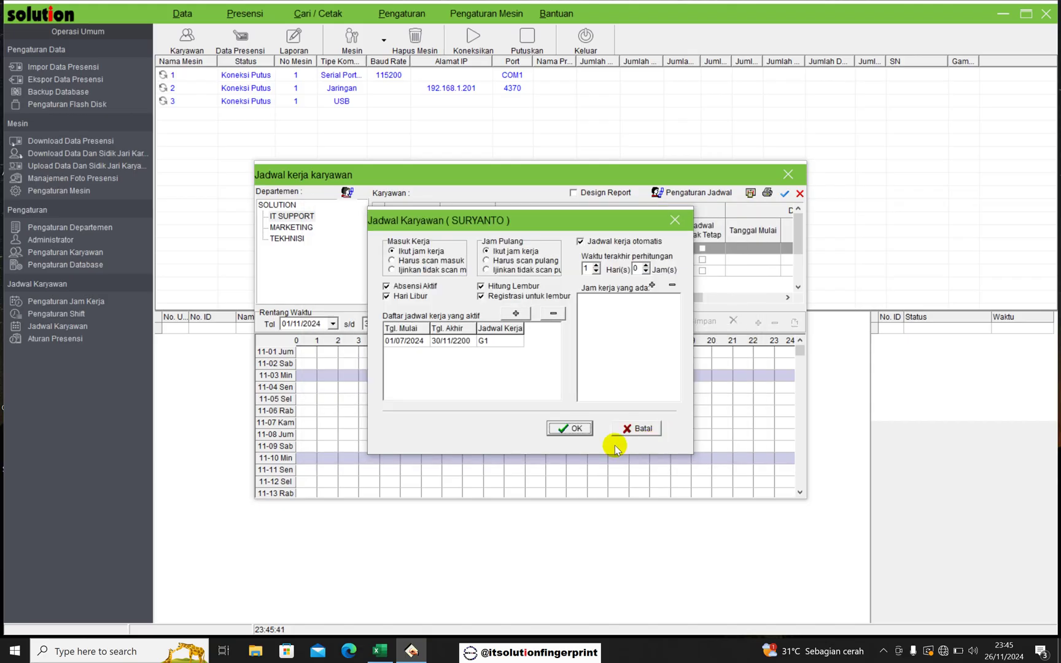
click(577, 429)
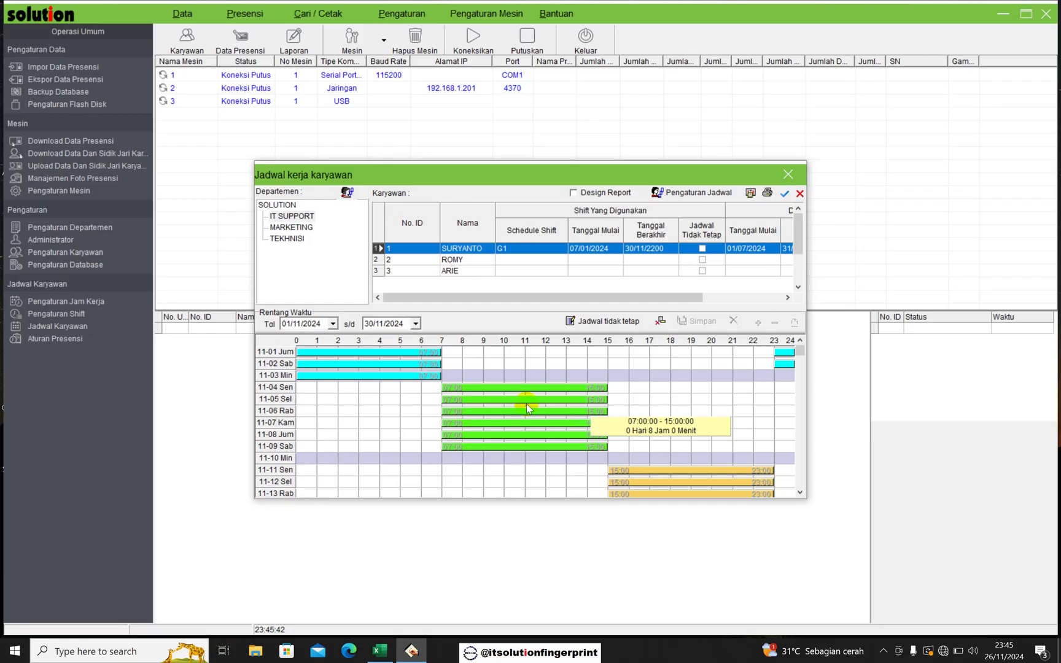
click(788, 175)
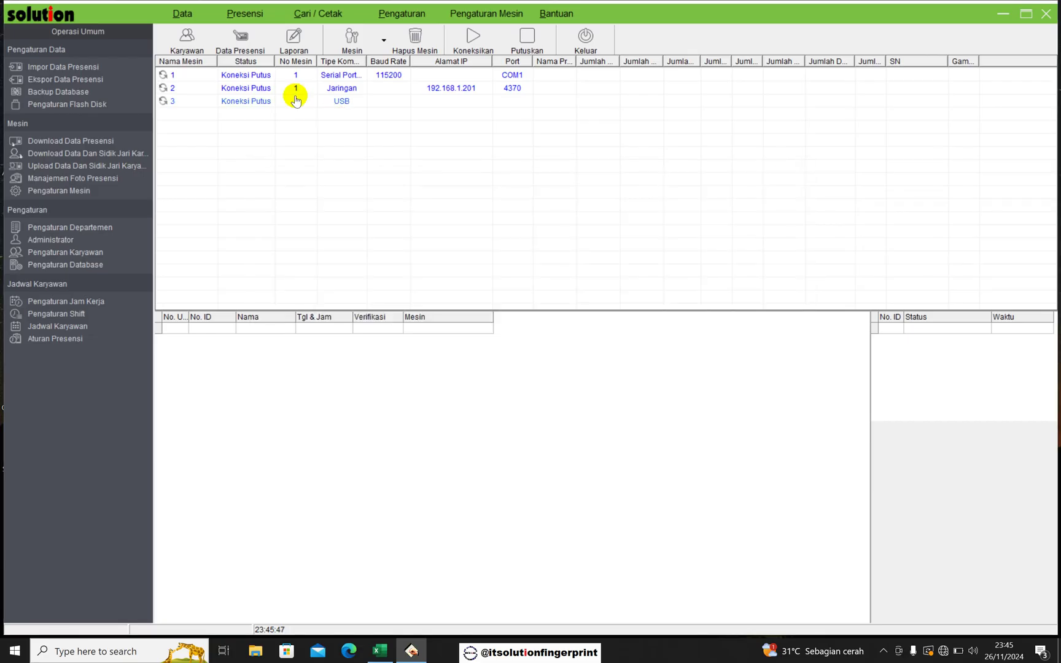
Step: Open the attendance report and calculation window, choose the first IT SUPPORT employee and set the start date to 01/07/2024
click(288, 40)
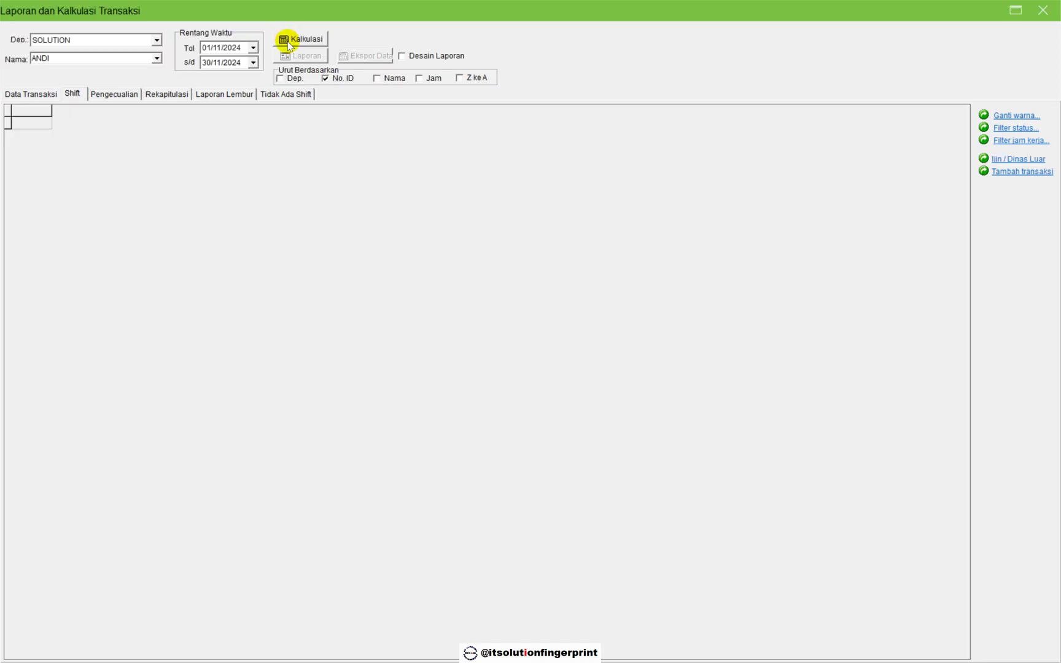
click(157, 59)
click(86, 78)
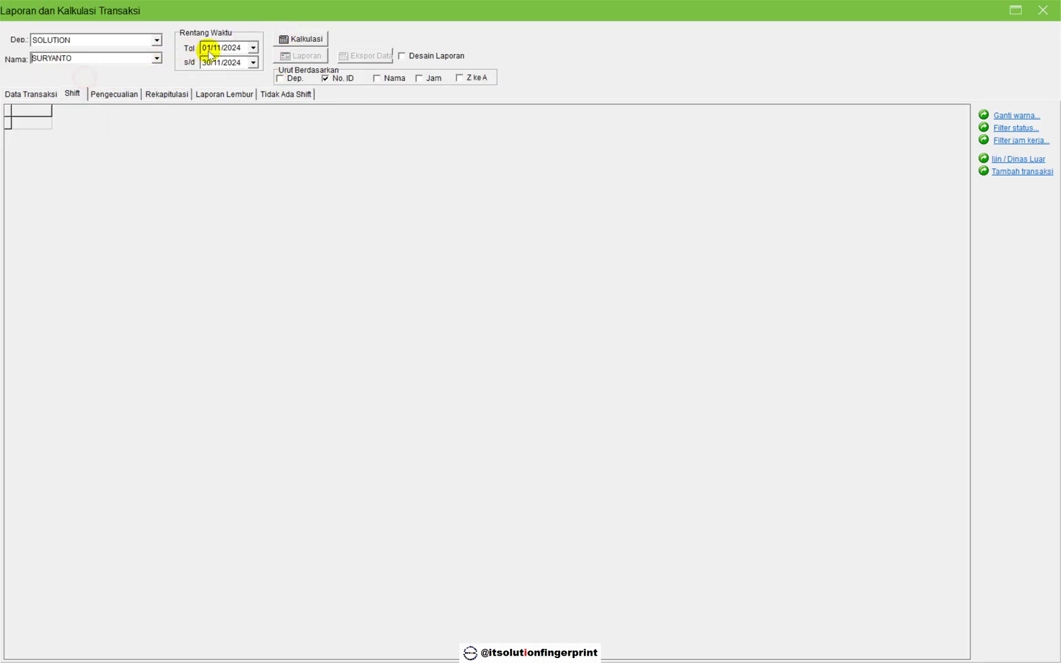
click(252, 48)
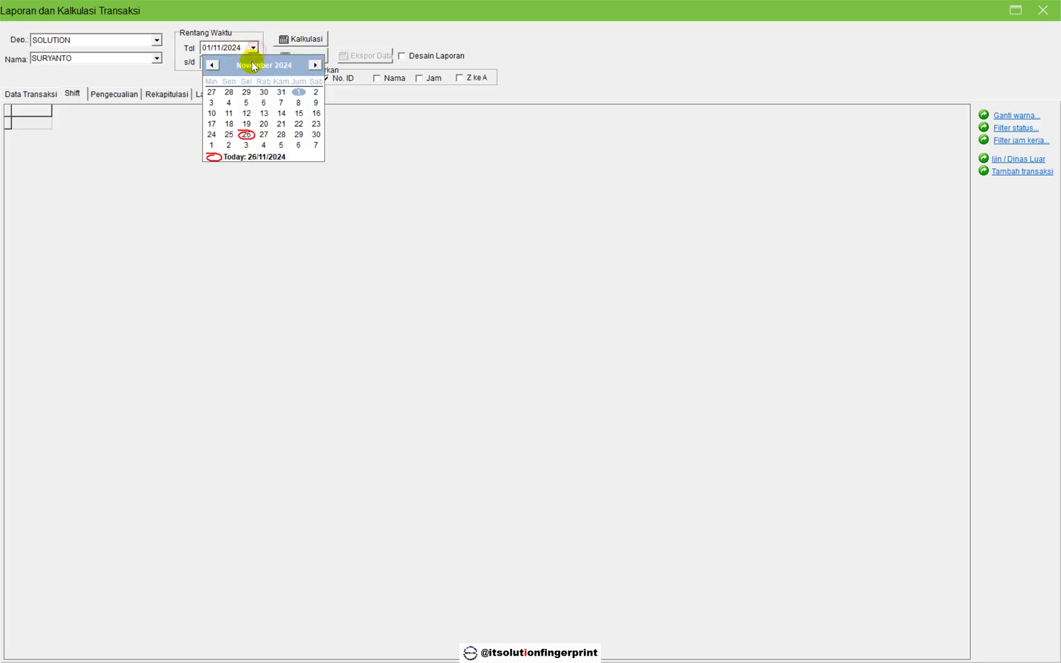
click(212, 65)
click(212, 65)
click(213, 65)
click(213, 66)
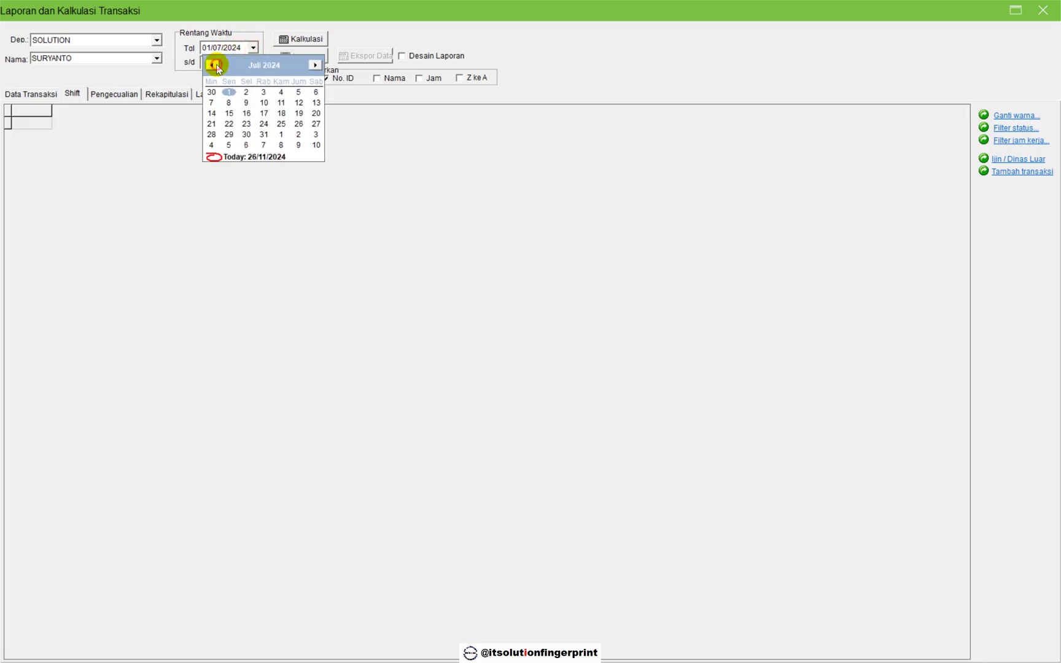
click(230, 92)
Step: Set the report's end date to 31/07/2024 and calculate the employee's shift transactions
click(253, 62)
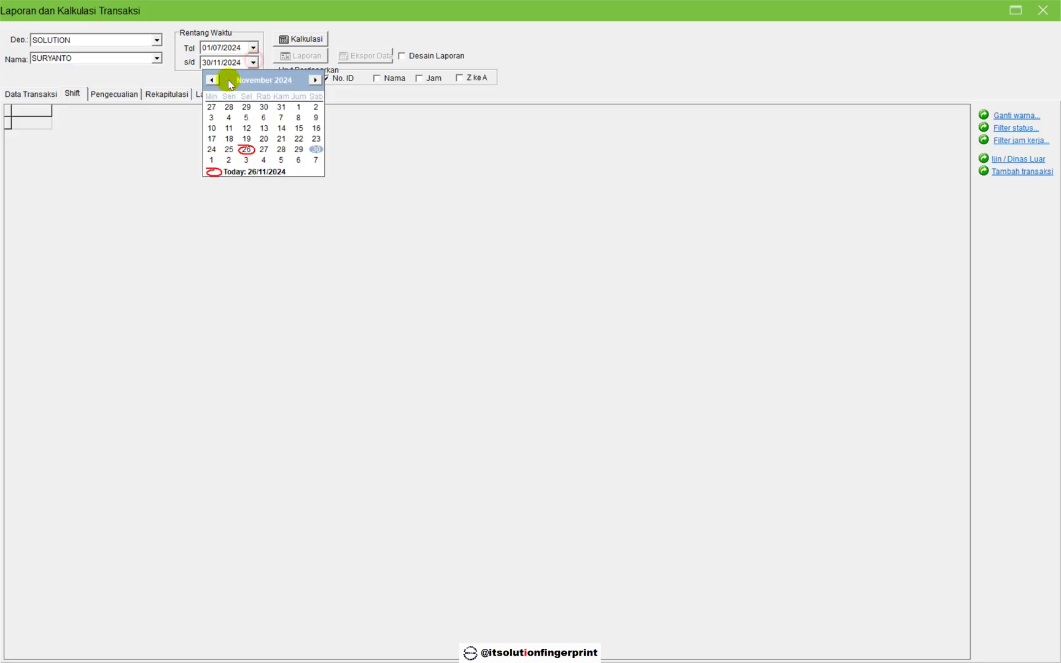
click(211, 79)
click(211, 79)
click(211, 80)
click(211, 80)
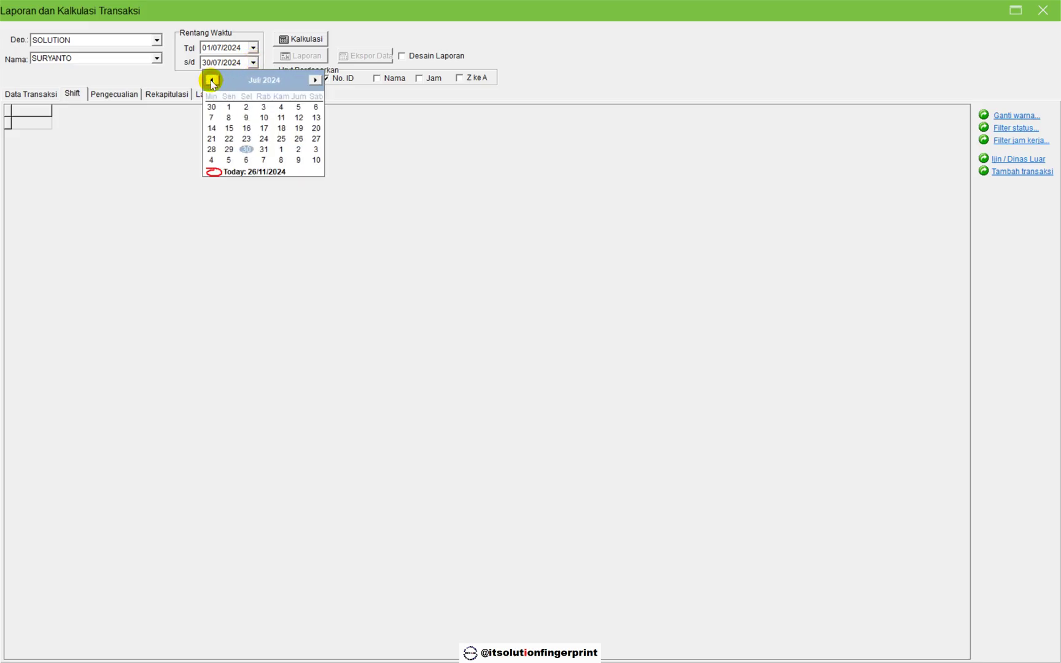
click(264, 150)
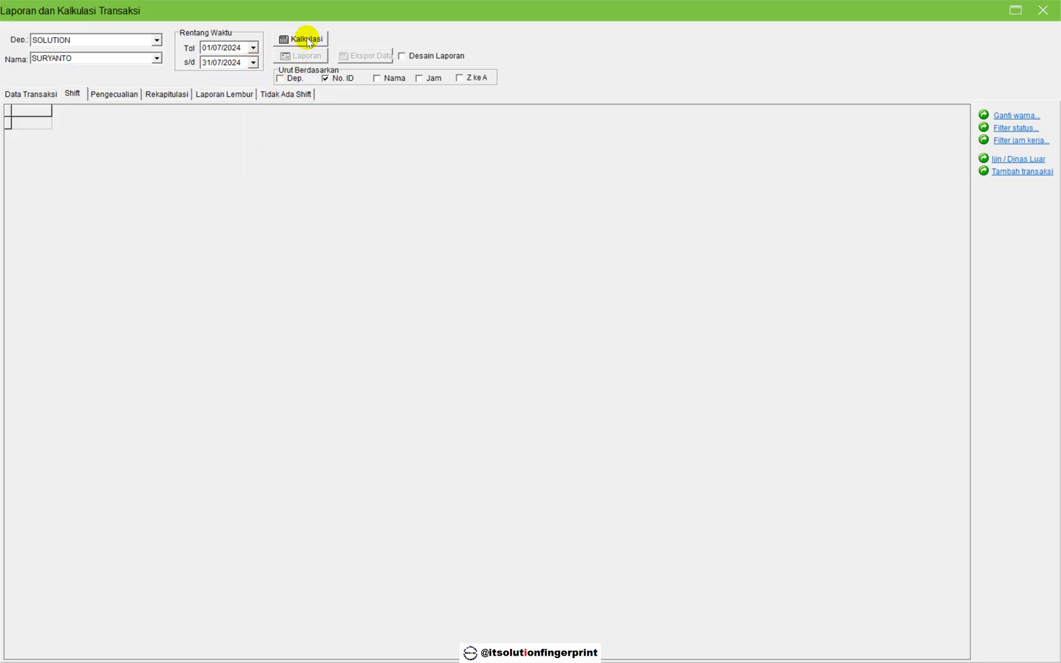
click(307, 39)
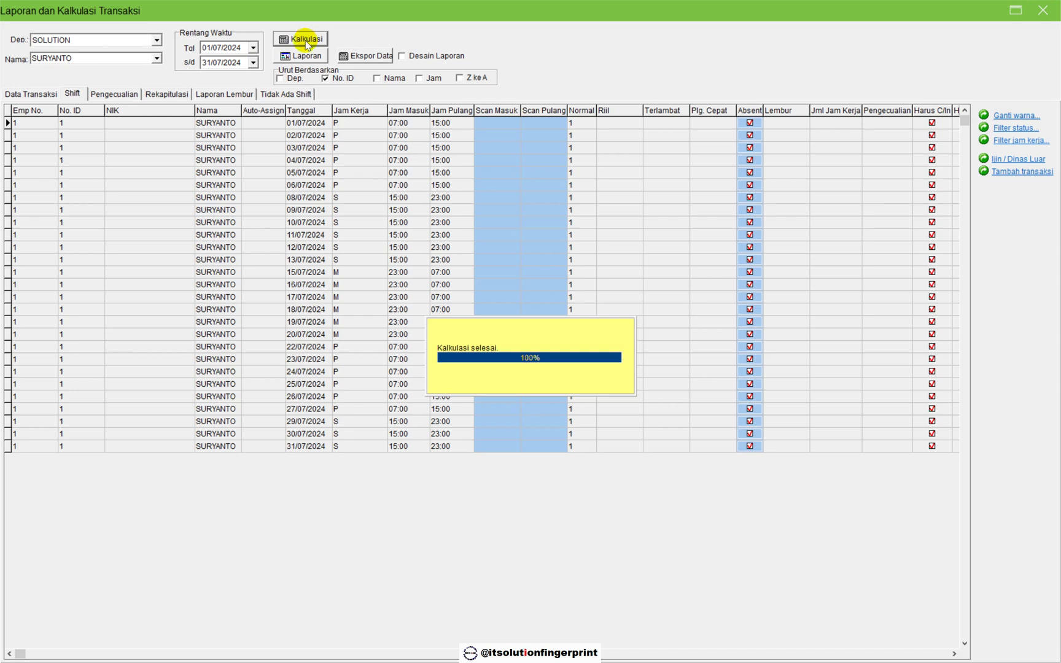
Step: Preview the Jadwal Harian Karyawan report, close the preview and restore the calculation window to a smaller size
click(301, 57)
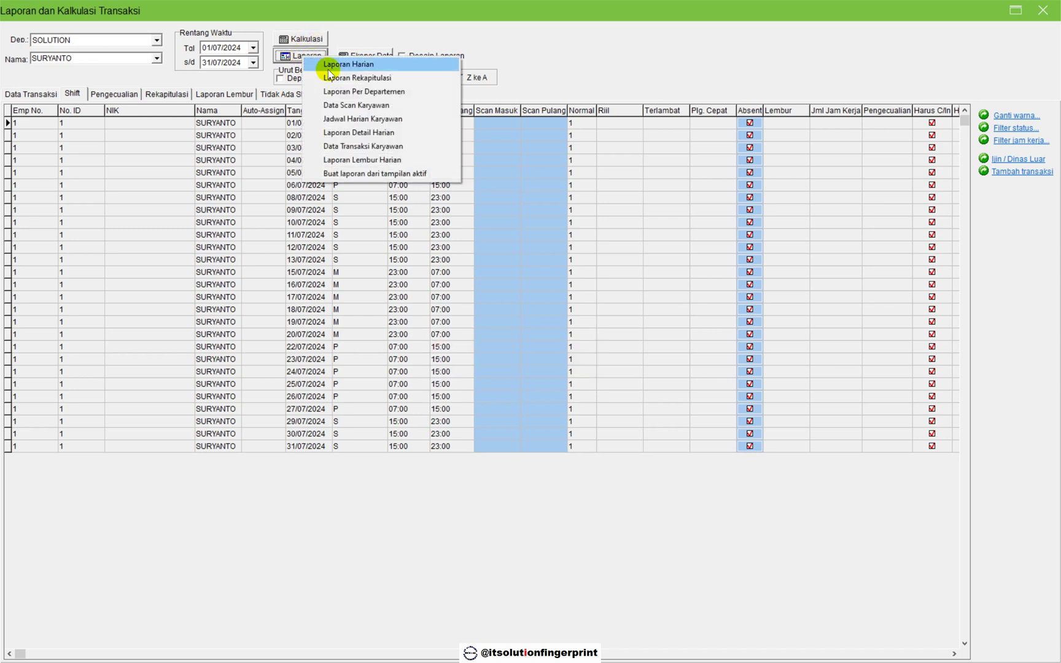
click(352, 119)
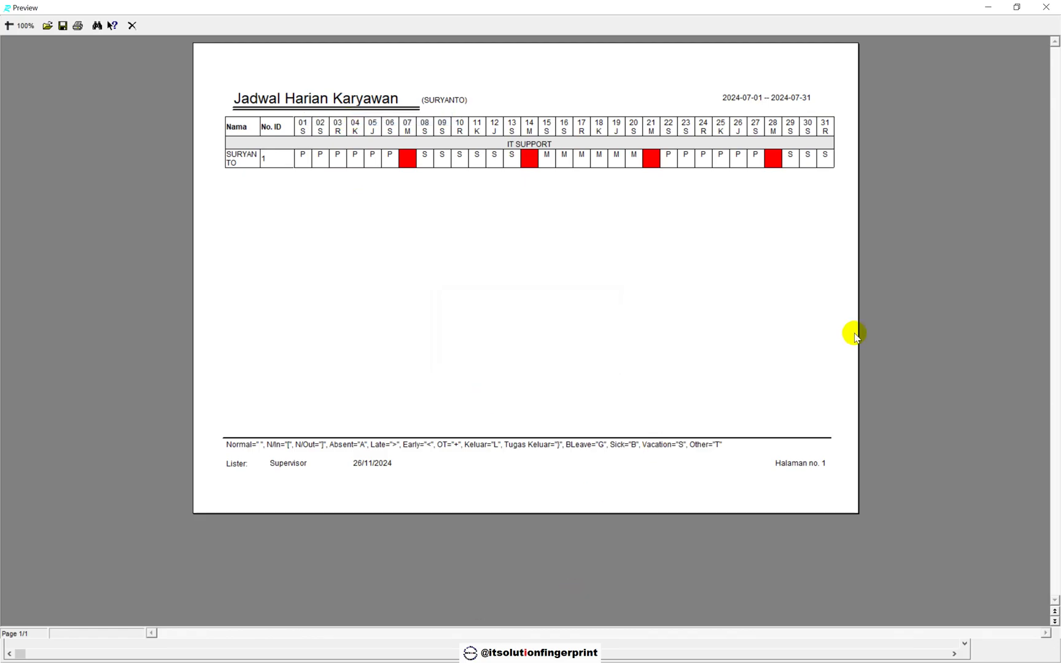
click(1016, 7)
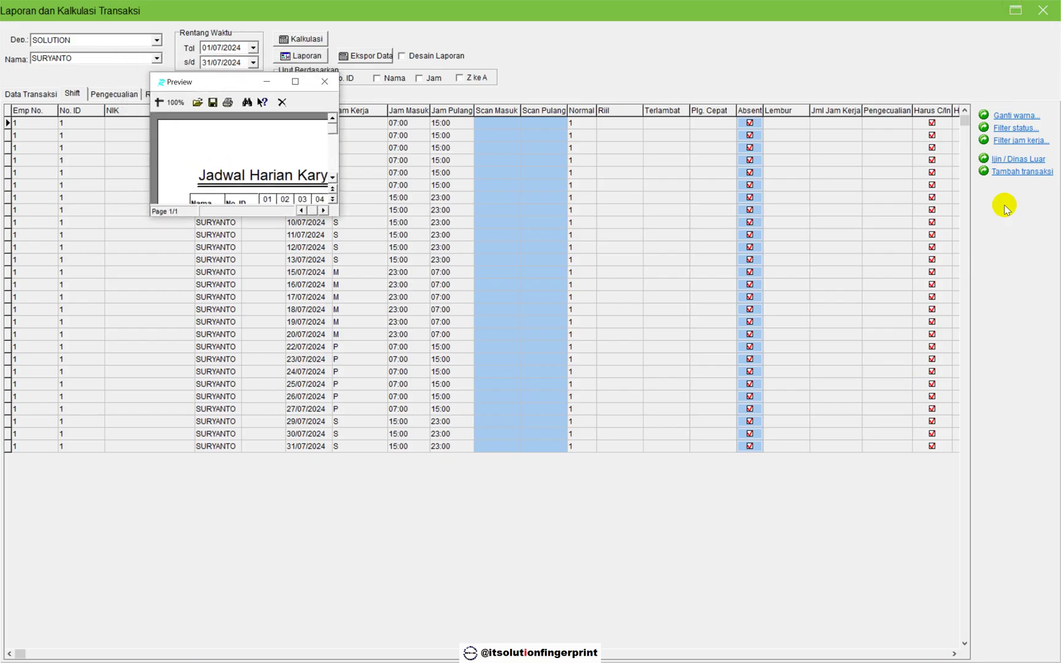
click(324, 83)
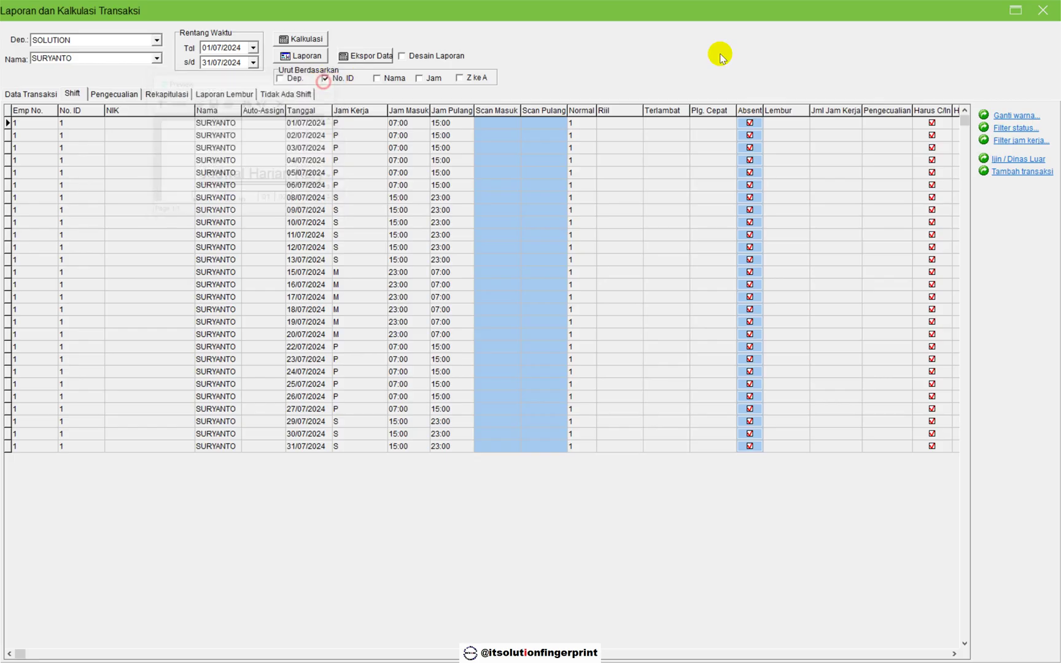
click(1011, 12)
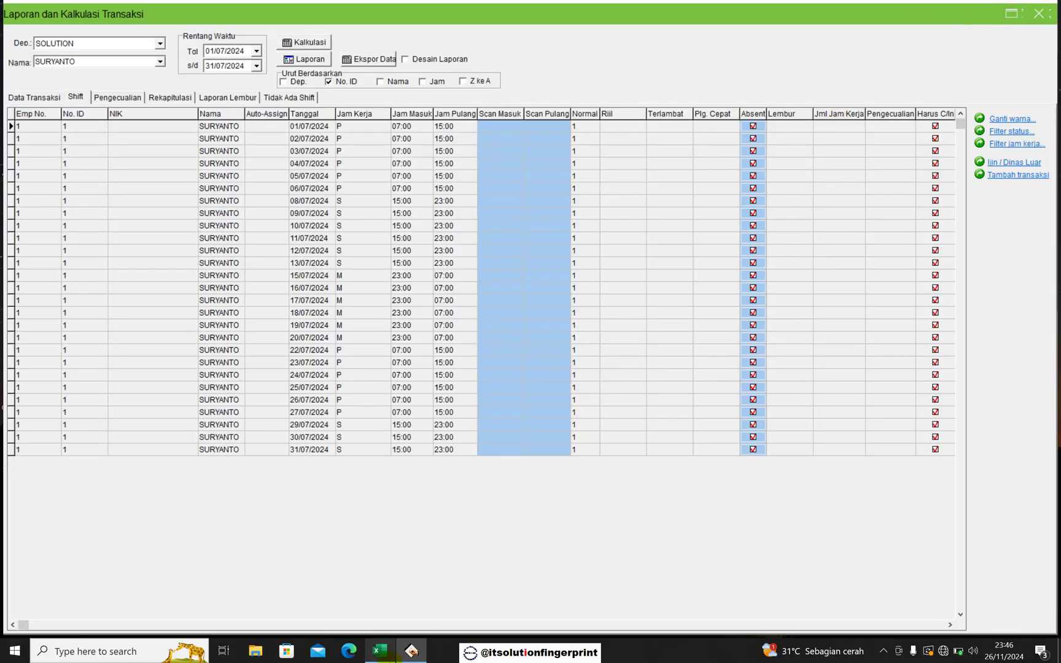
Step: Look at the first employee's row in the Excel roster and return to the attendance calculation window
mouse_move(380, 650)
click(400, 586)
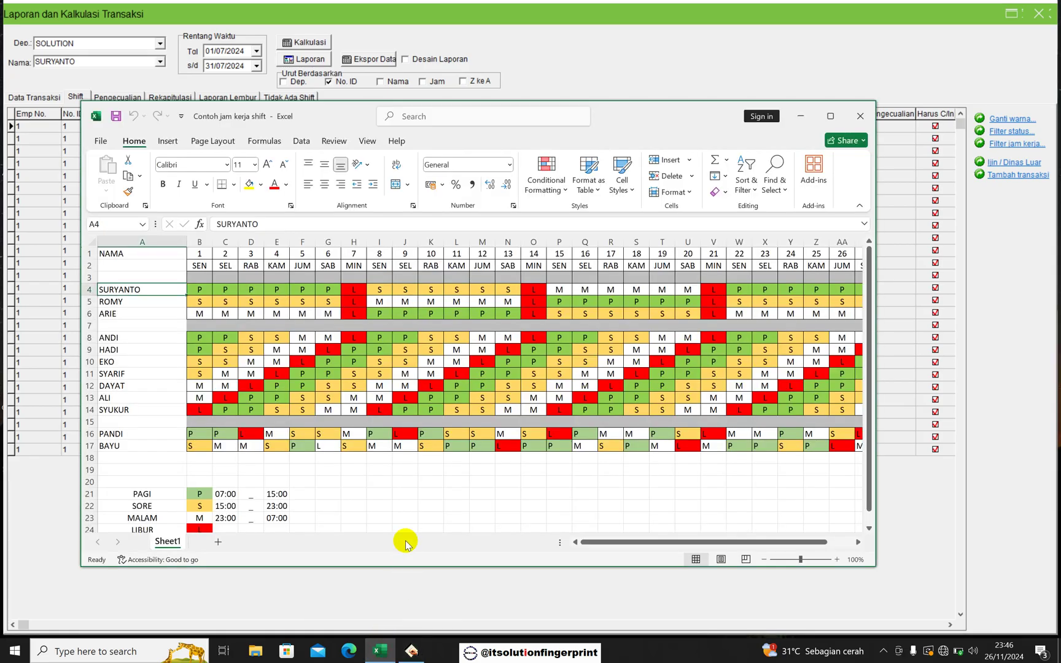
click(764, 48)
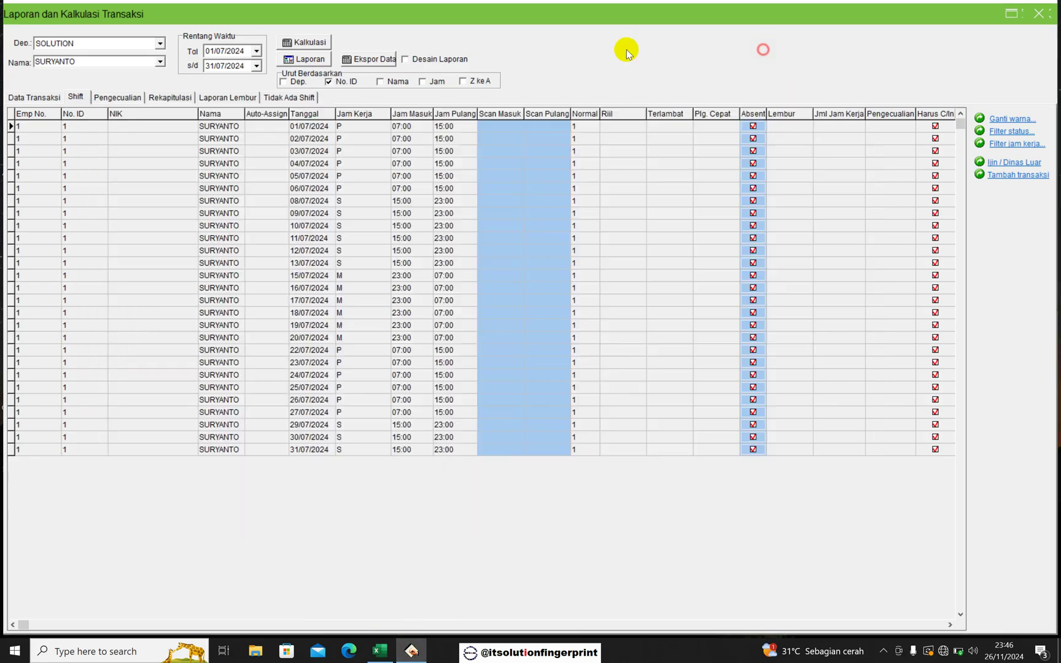
Step: Reopen the Jadwal Harian Karyawan report maximized and place the Excel roster below the employee's schedule row for comparison
click(303, 59)
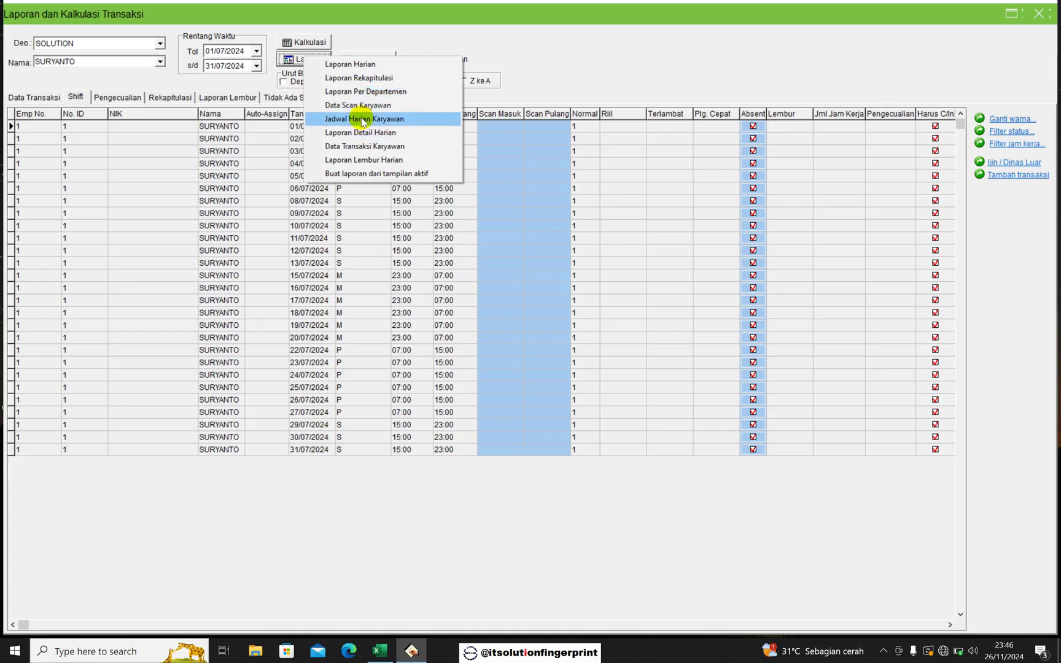
click(363, 121)
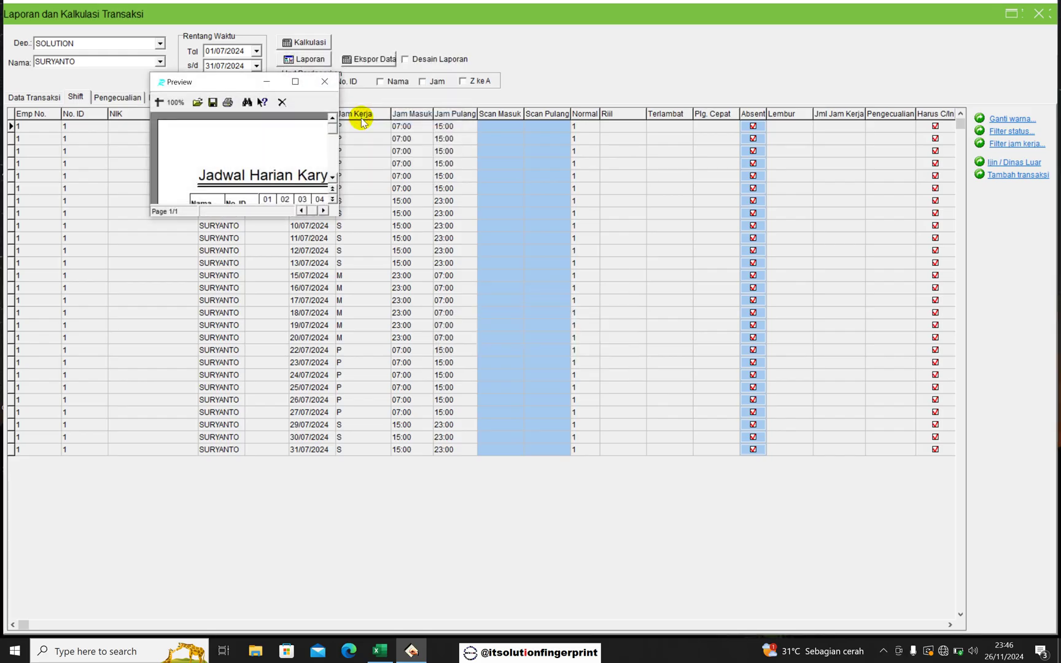
click(296, 82)
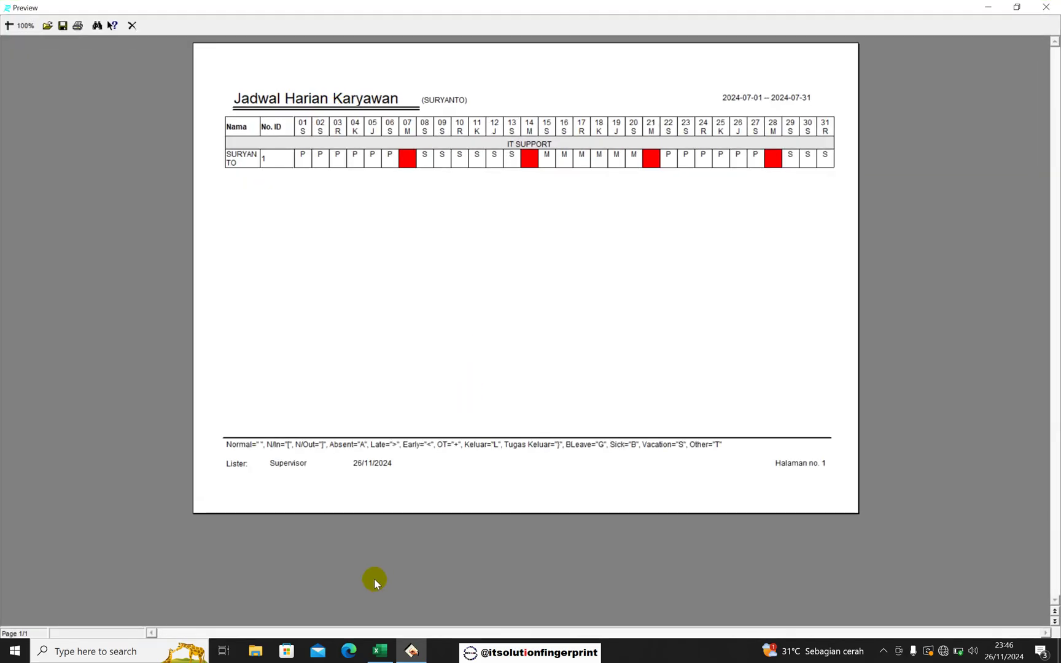
click(381, 652)
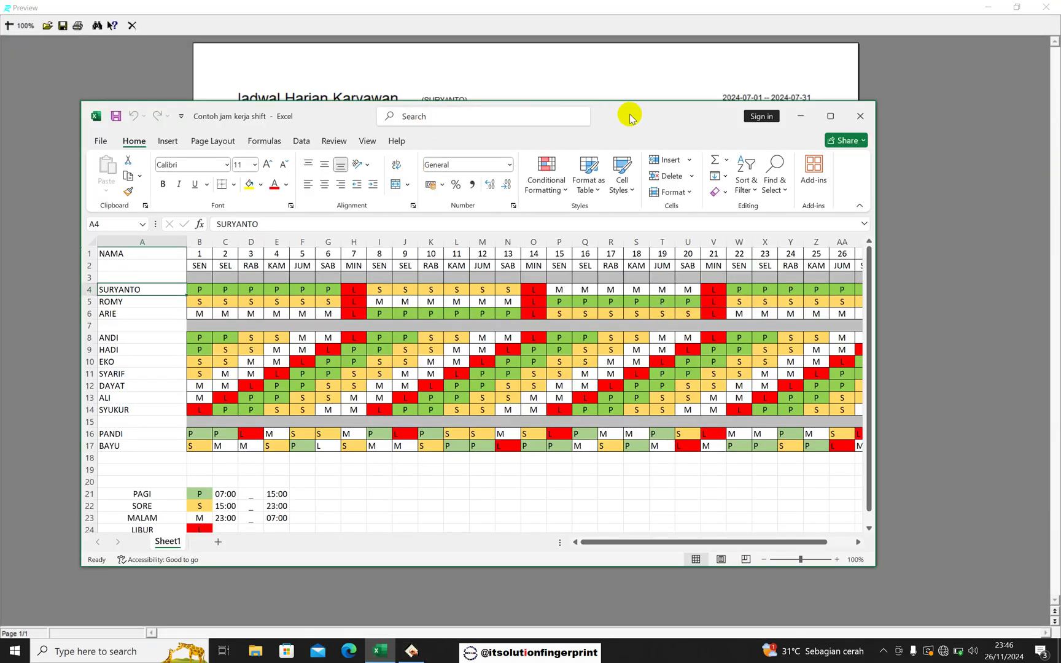
drag(644, 115, 675, 207)
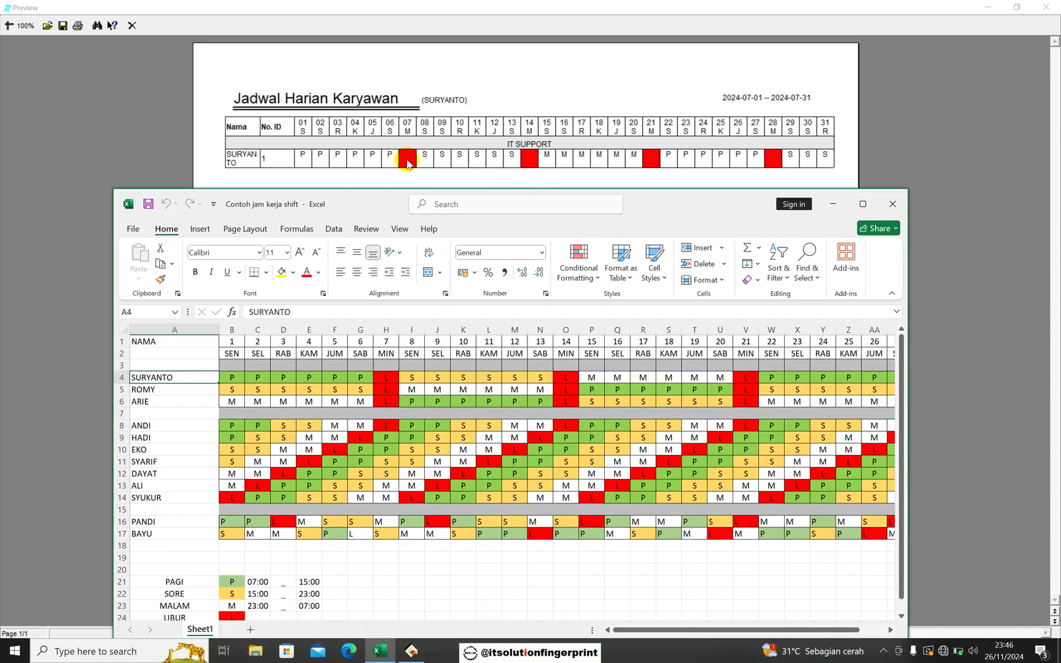
Step: Compare the roster's remaining days through day 31 with the daily schedule report, and return to the report preview
click(890, 630)
click(890, 630)
click(890, 630)
click(890, 630)
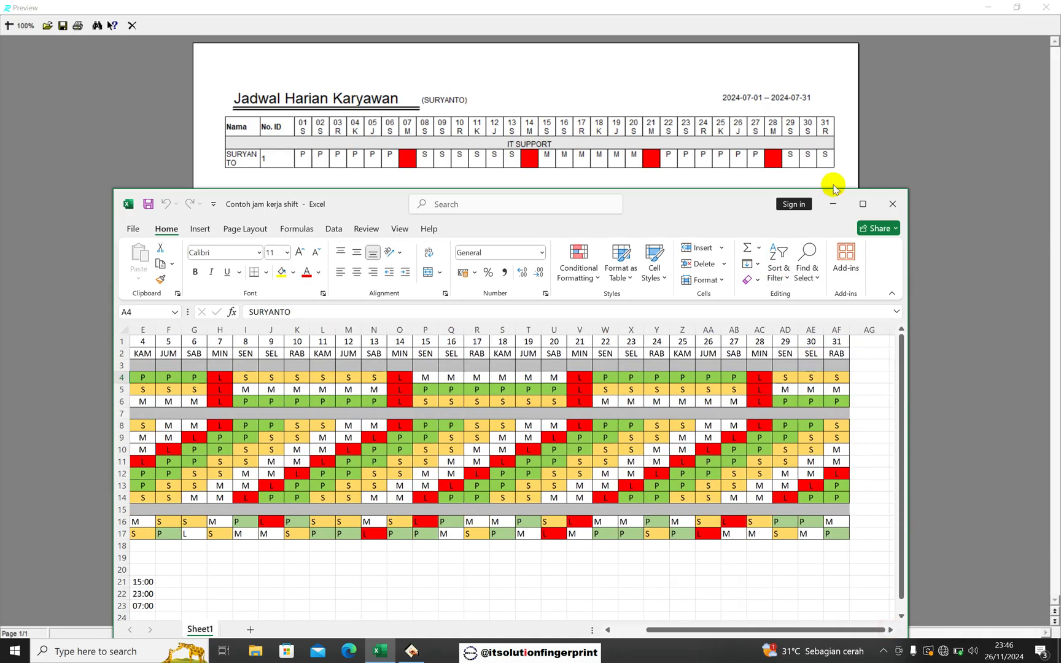
click(930, 110)
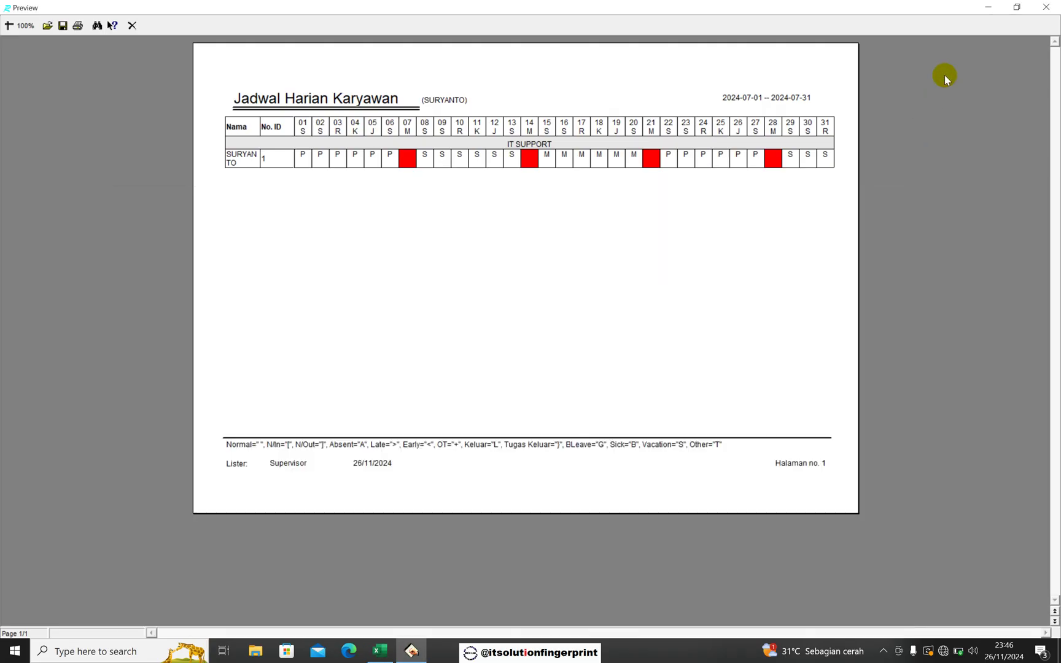
Step: Close the report preview and calculation window, and open the work schedules of the IT SUPPORT department's employees
click(1045, 7)
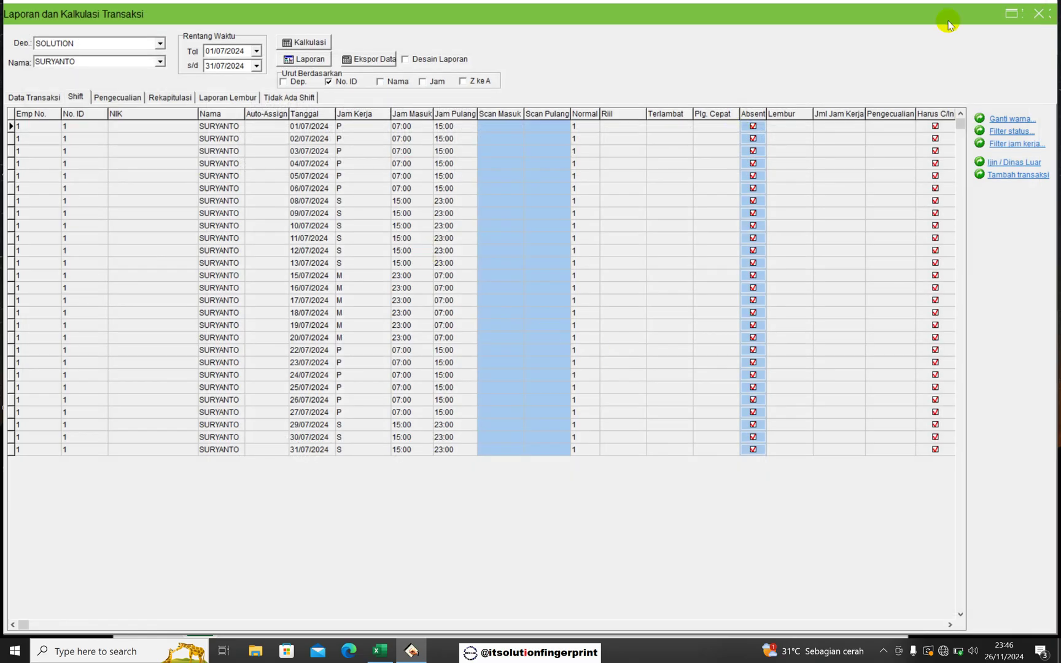
click(1037, 19)
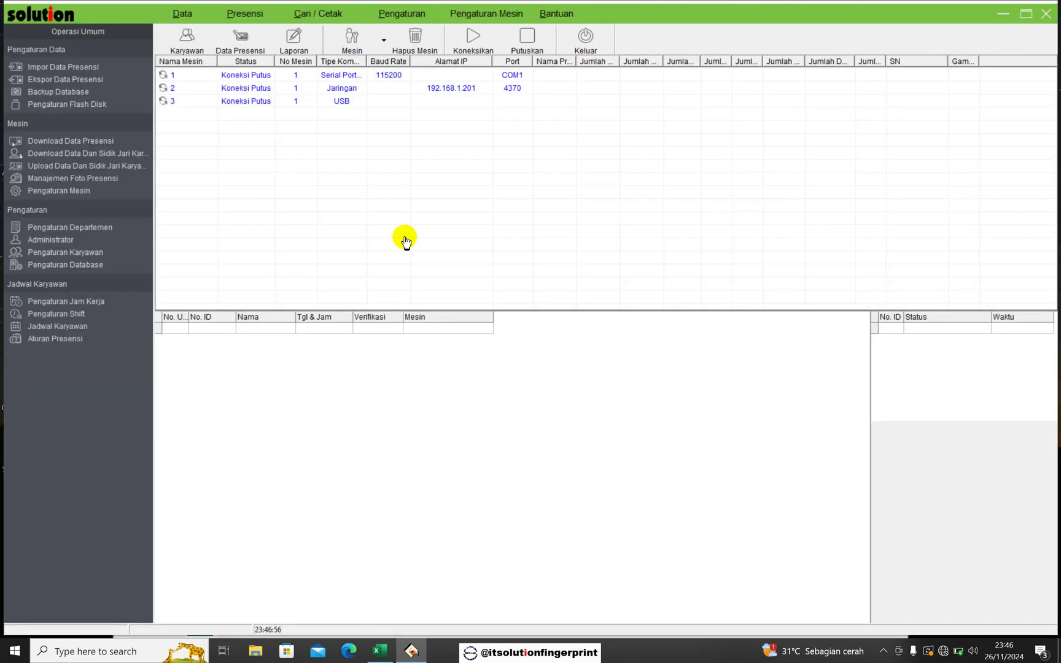
click(61, 325)
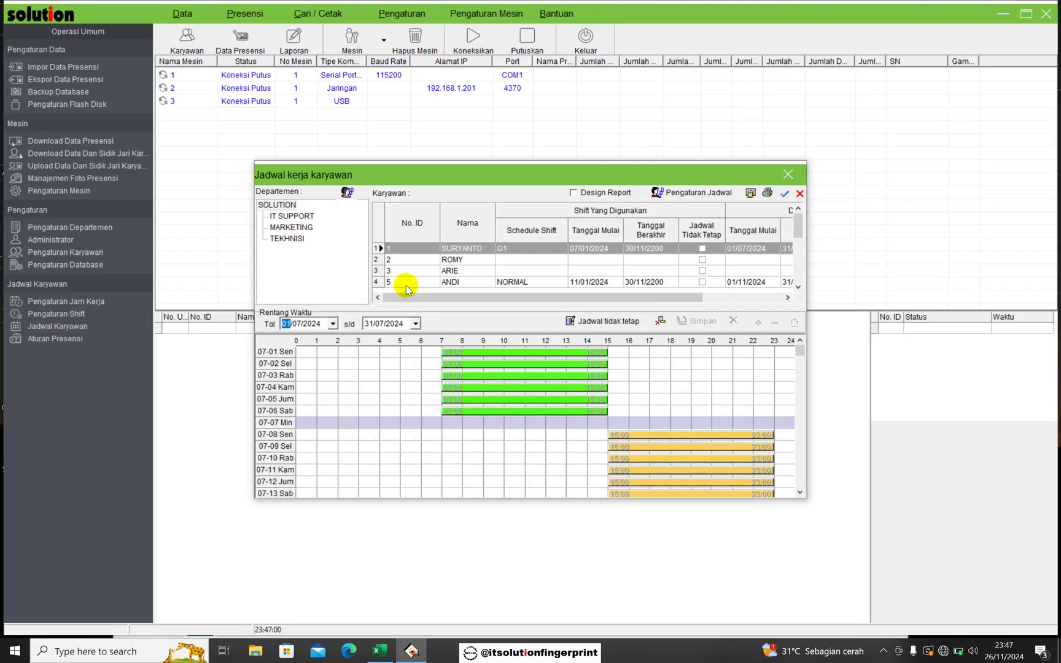
click(291, 216)
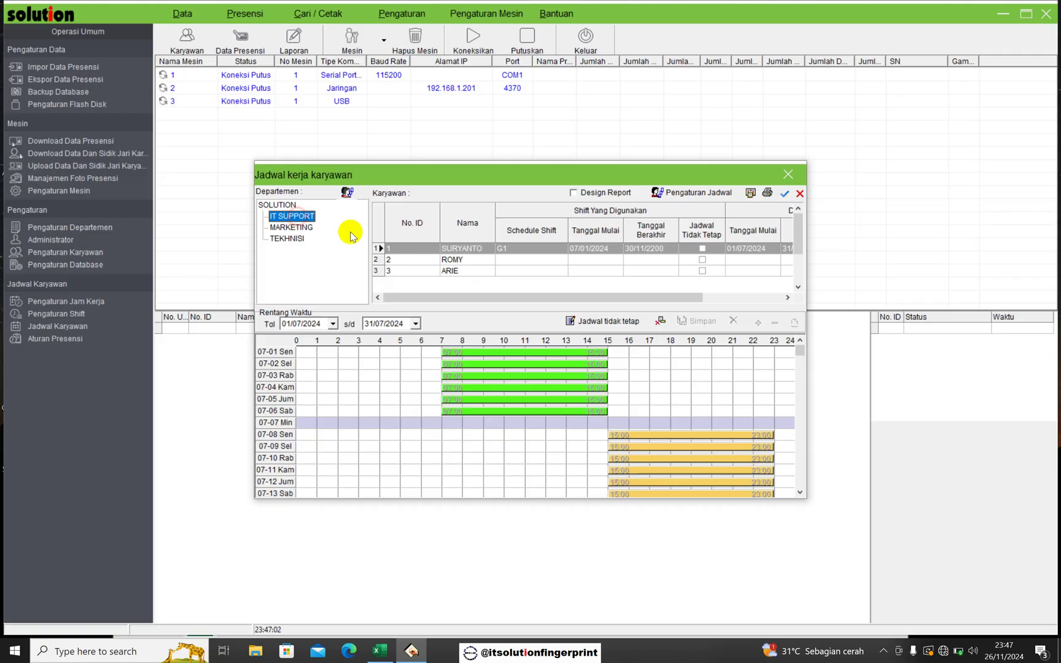
Step: Assign shift G2 to the second IT SUPPORT employee with the end date 31/07/2200
click(461, 261)
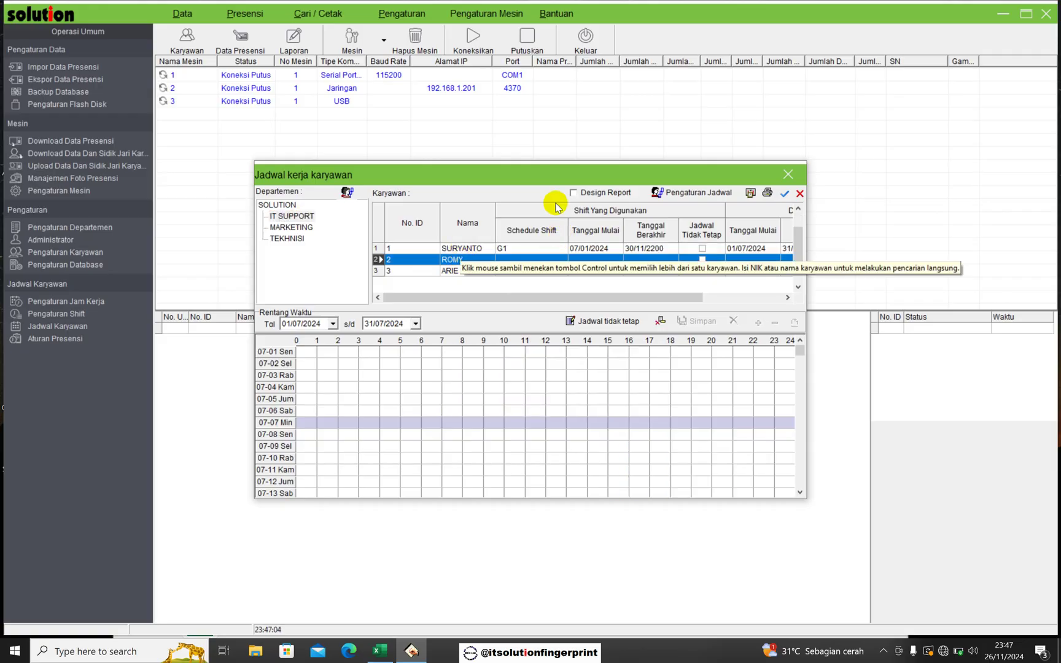
double_click(574, 260)
click(515, 313)
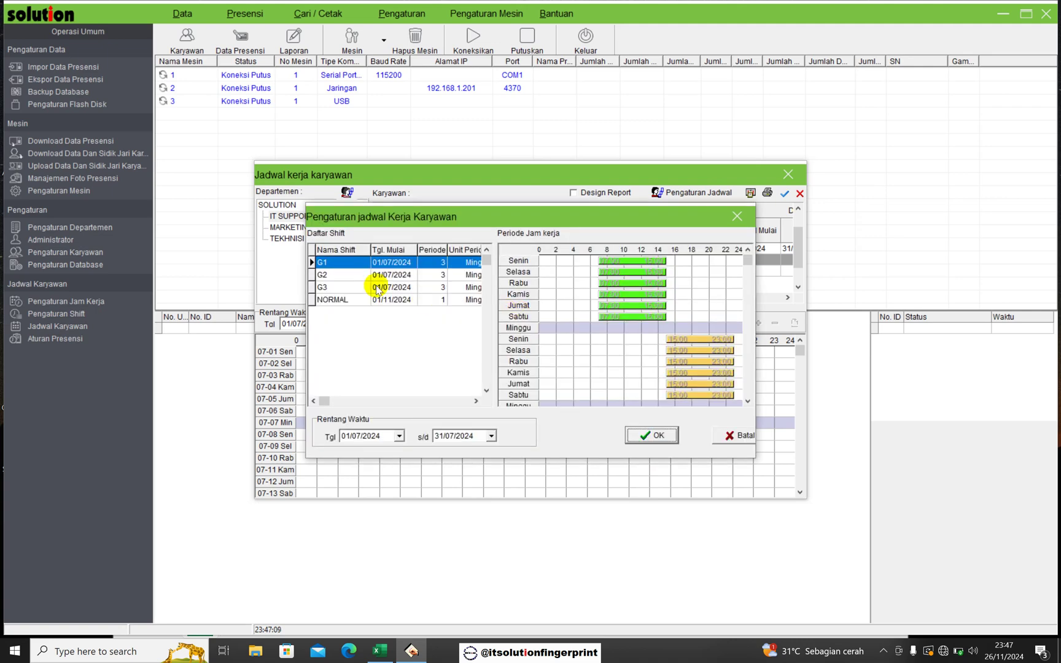
click(336, 275)
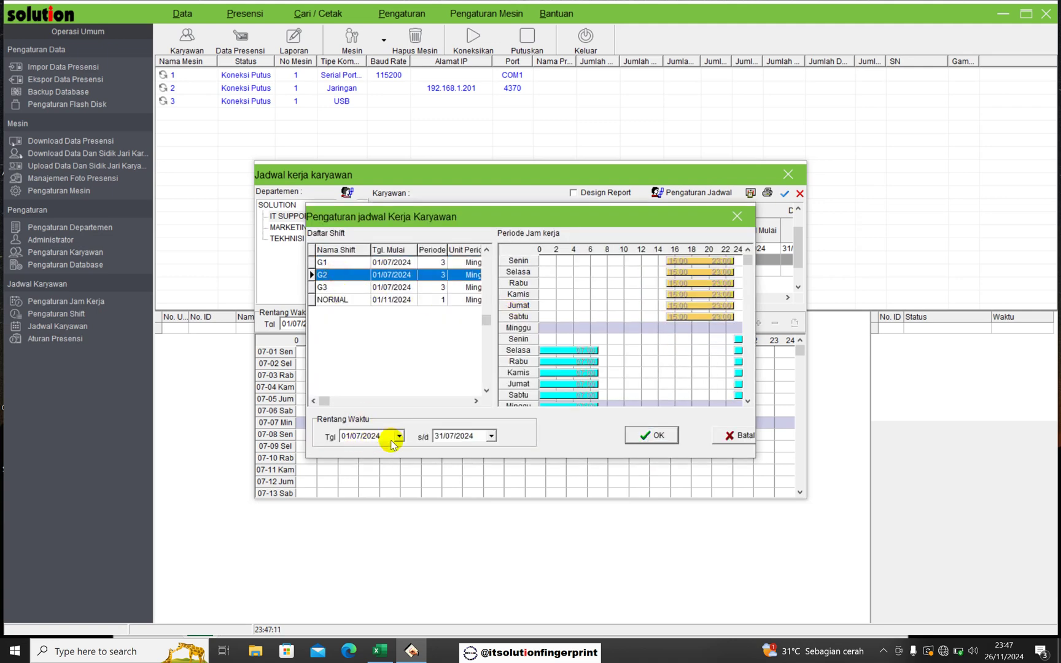
click(471, 437)
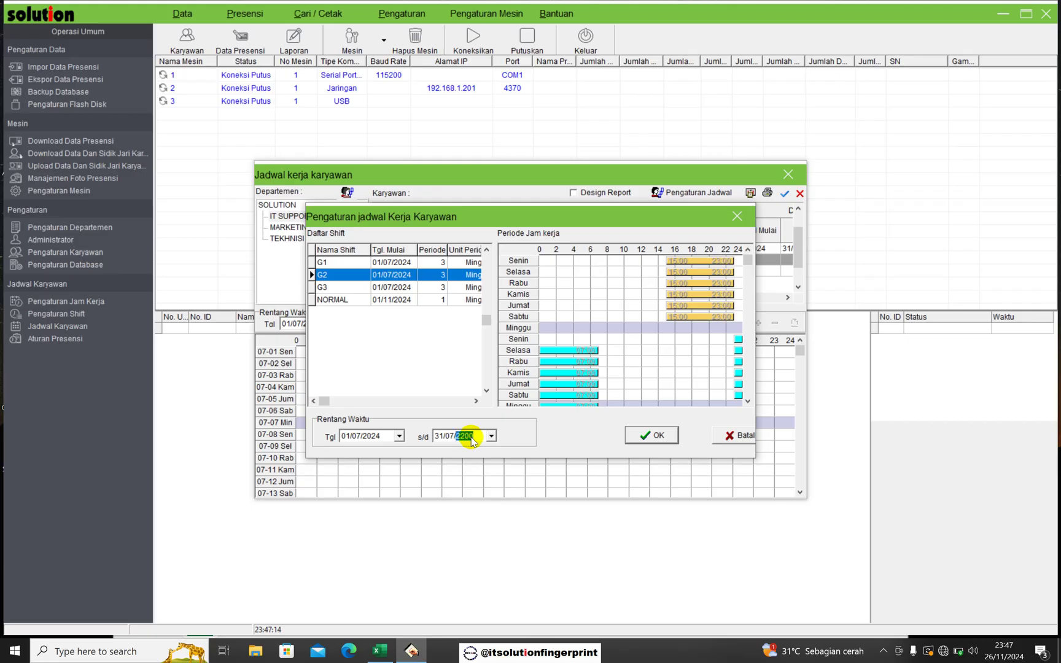
click(641, 434)
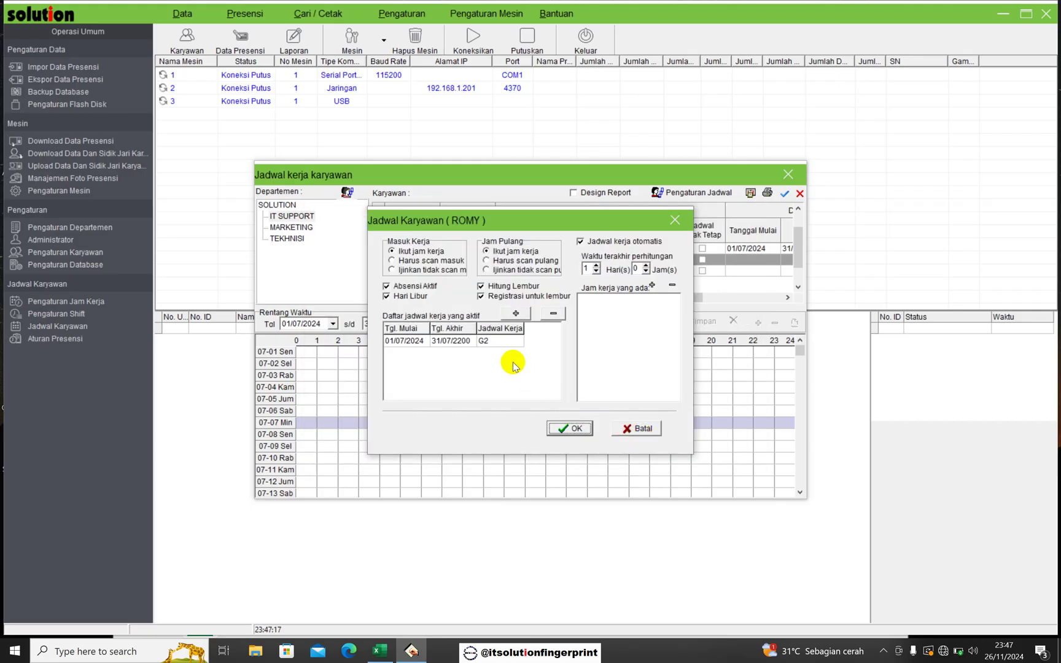
click(561, 428)
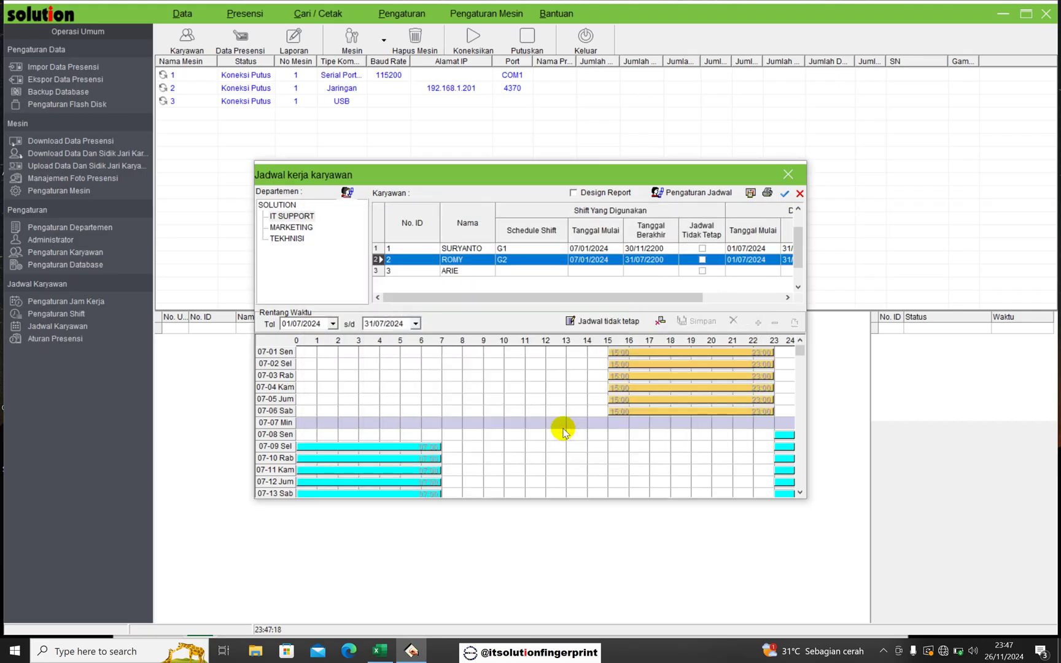
Step: Assign shift G3 to the third IT SUPPORT employee with the end date 31/07/2200, and close the employee schedules
click(509, 270)
click(682, 195)
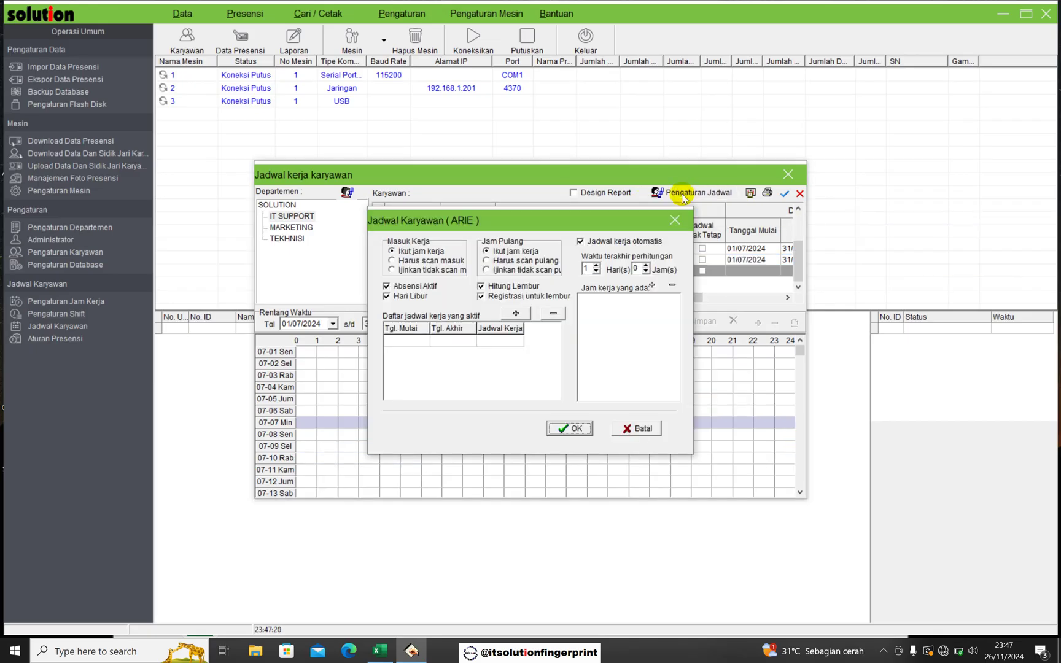
click(515, 314)
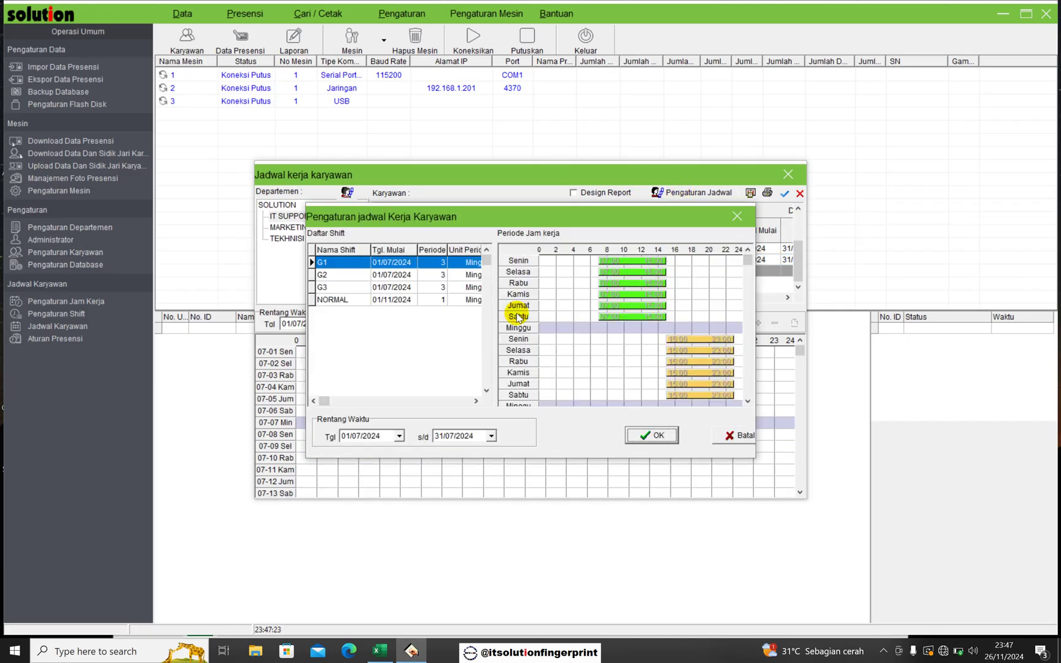
click(339, 287)
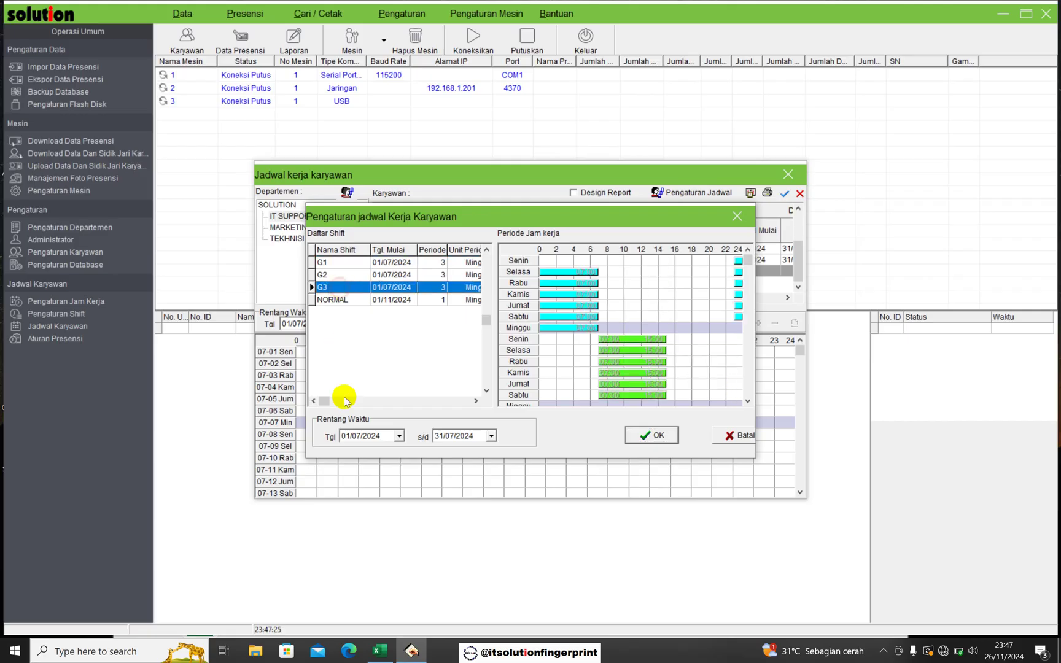
click(472, 437)
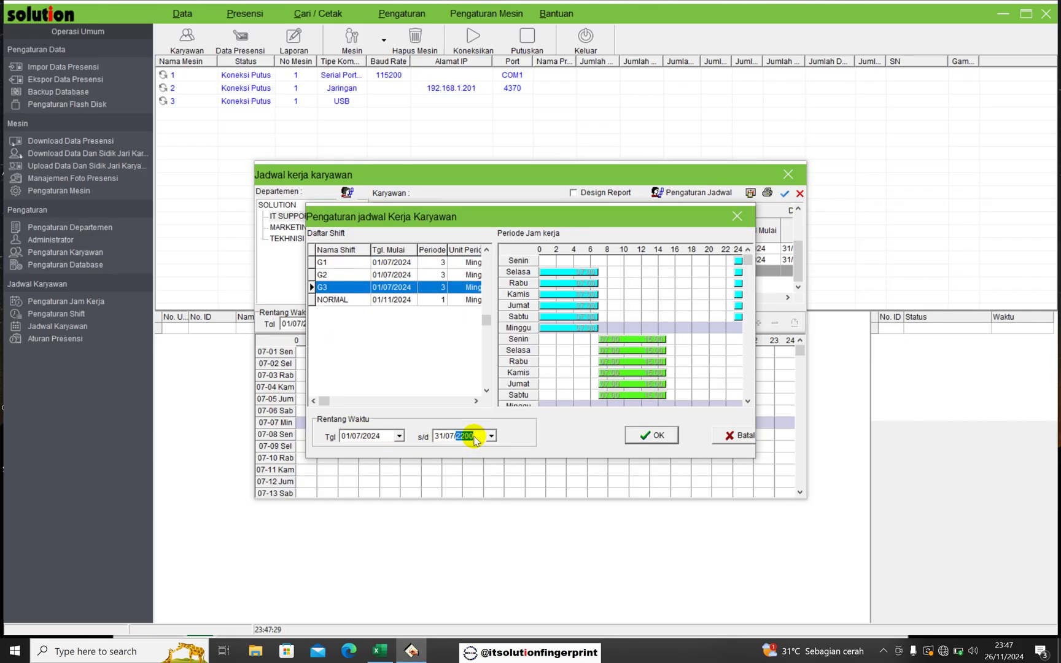
click(646, 436)
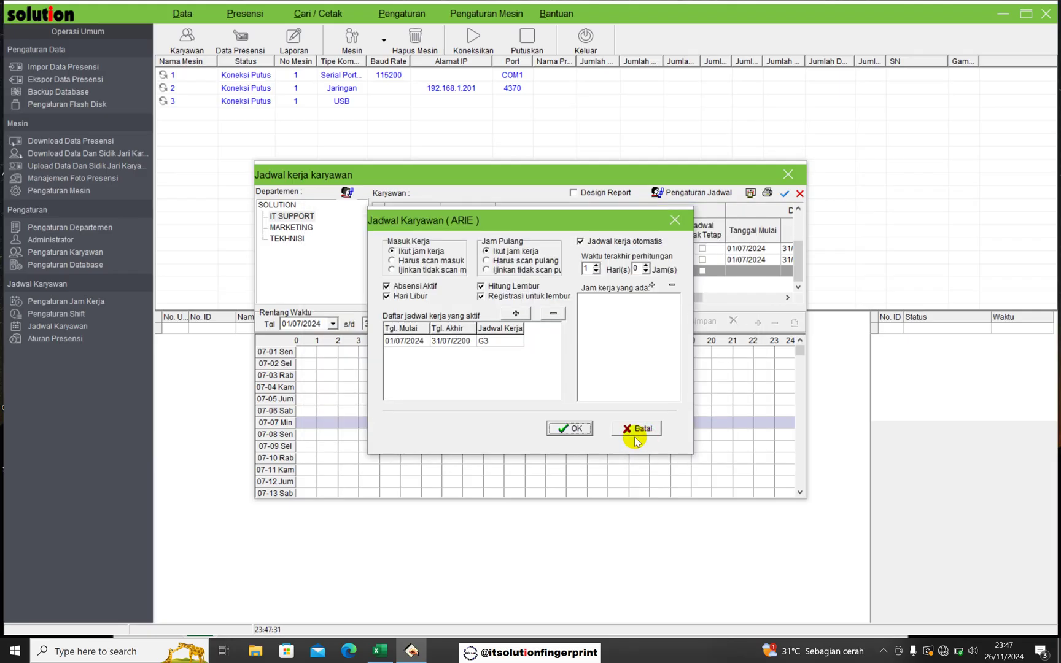
click(577, 428)
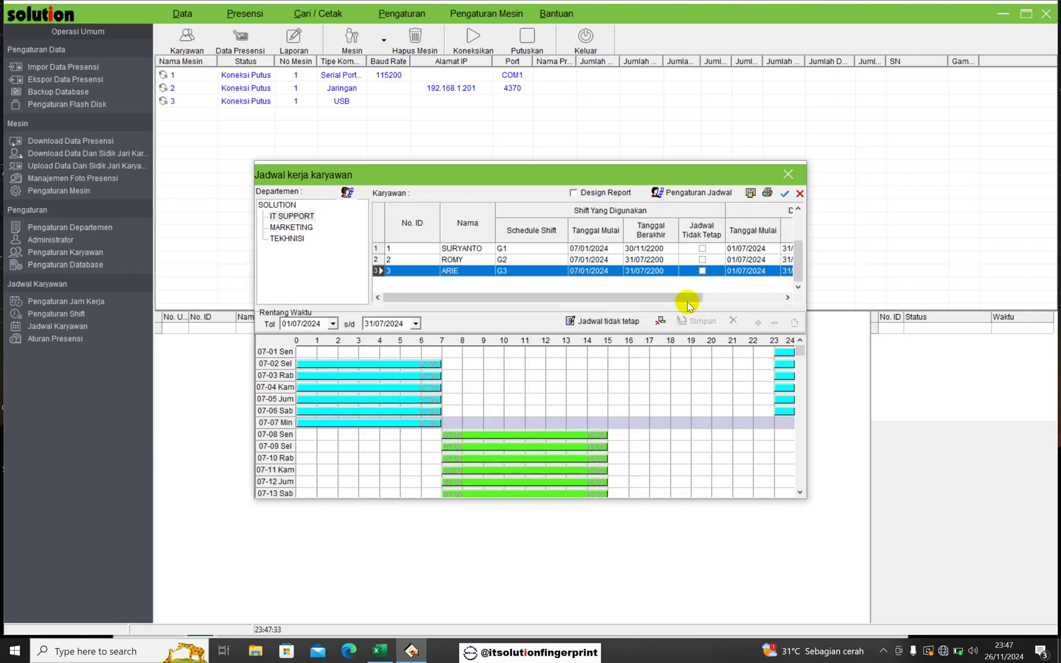
click(787, 173)
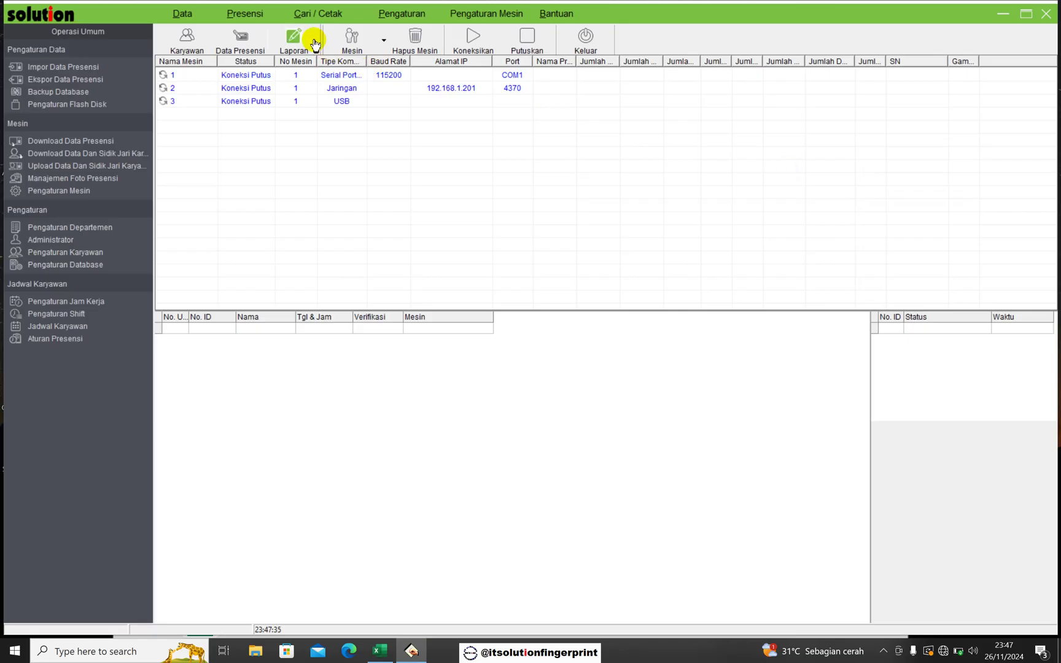
Step: Calculate attendance for all employees in the IT SUPPORT department and preview the Jadwal Harian Karyawan report
click(290, 39)
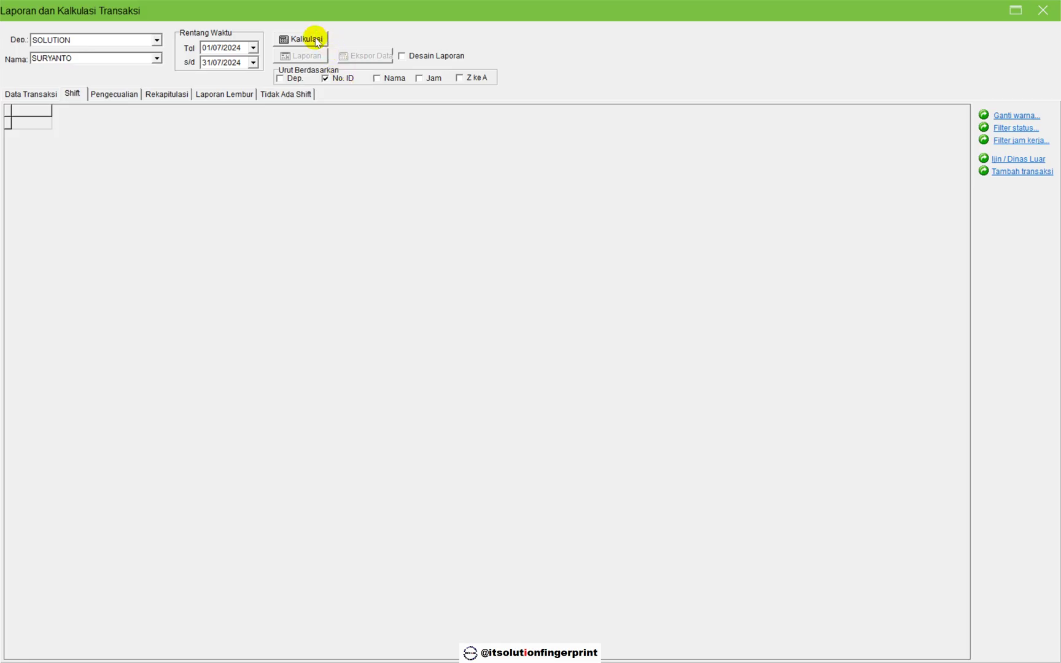
click(156, 40)
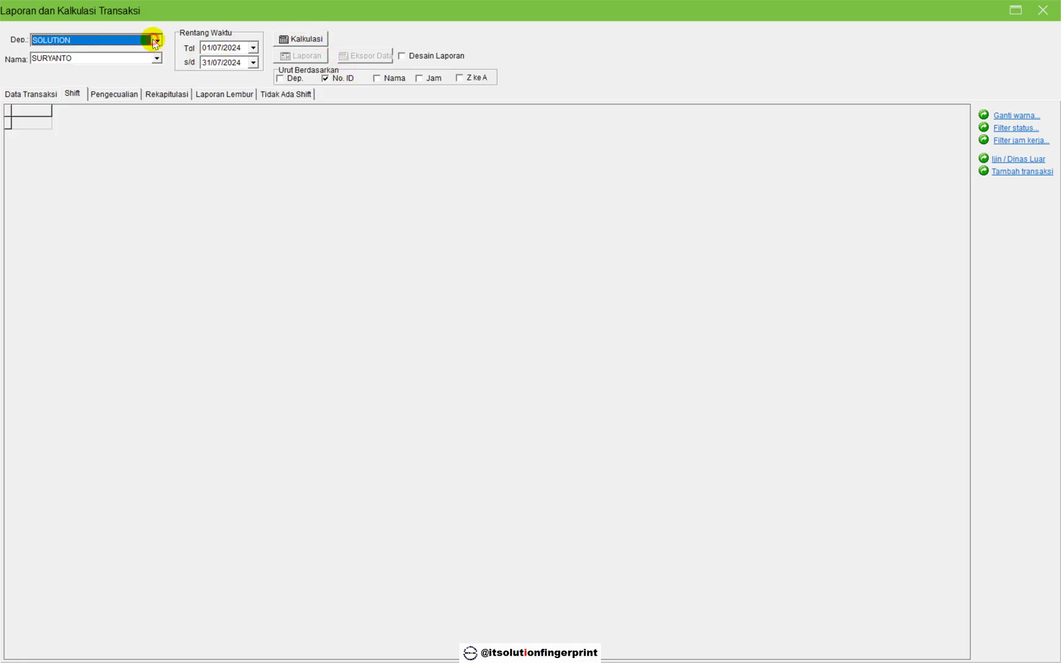
click(68, 64)
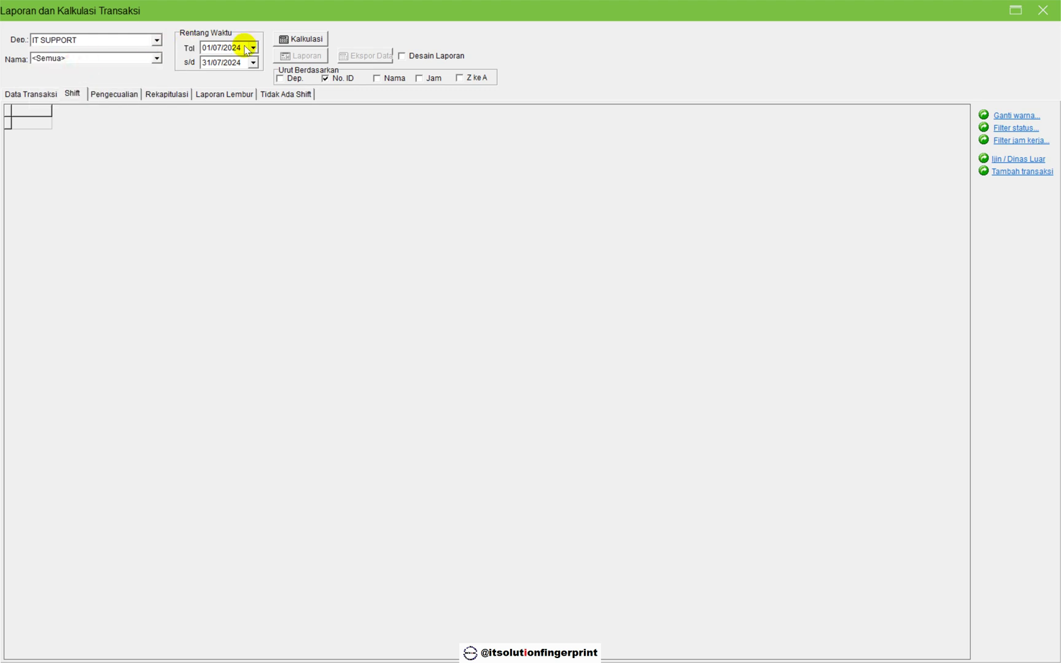
click(291, 38)
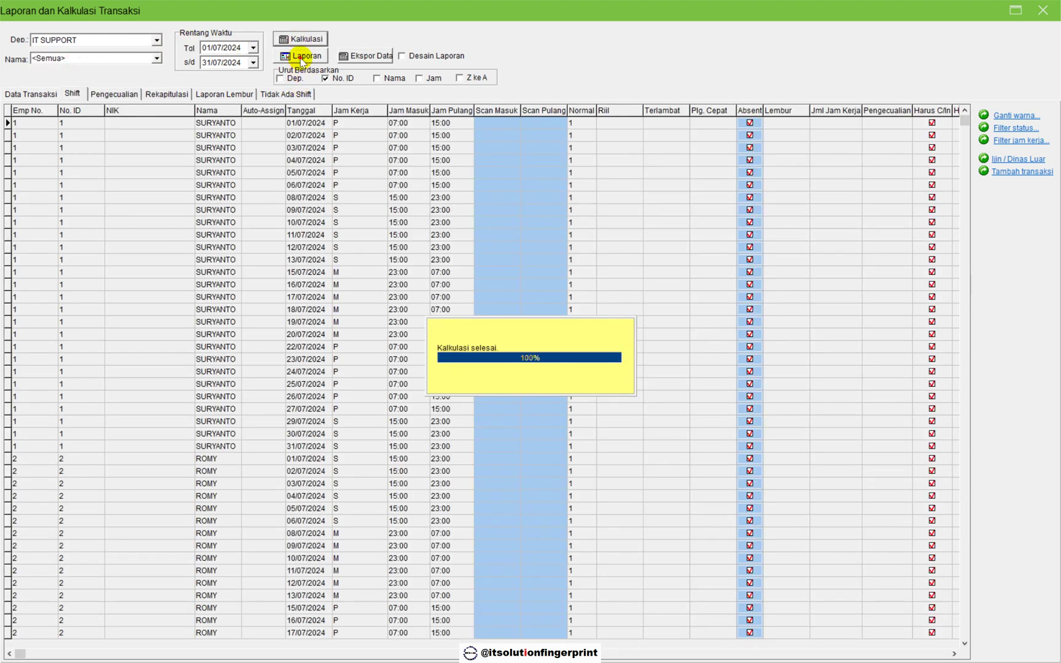
click(301, 57)
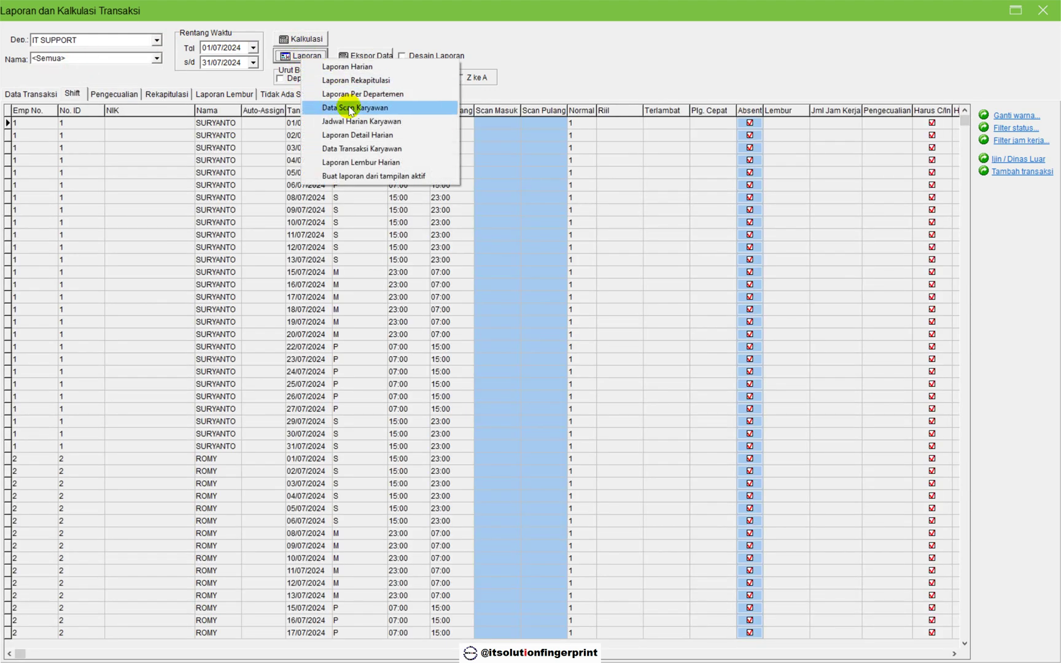
click(353, 125)
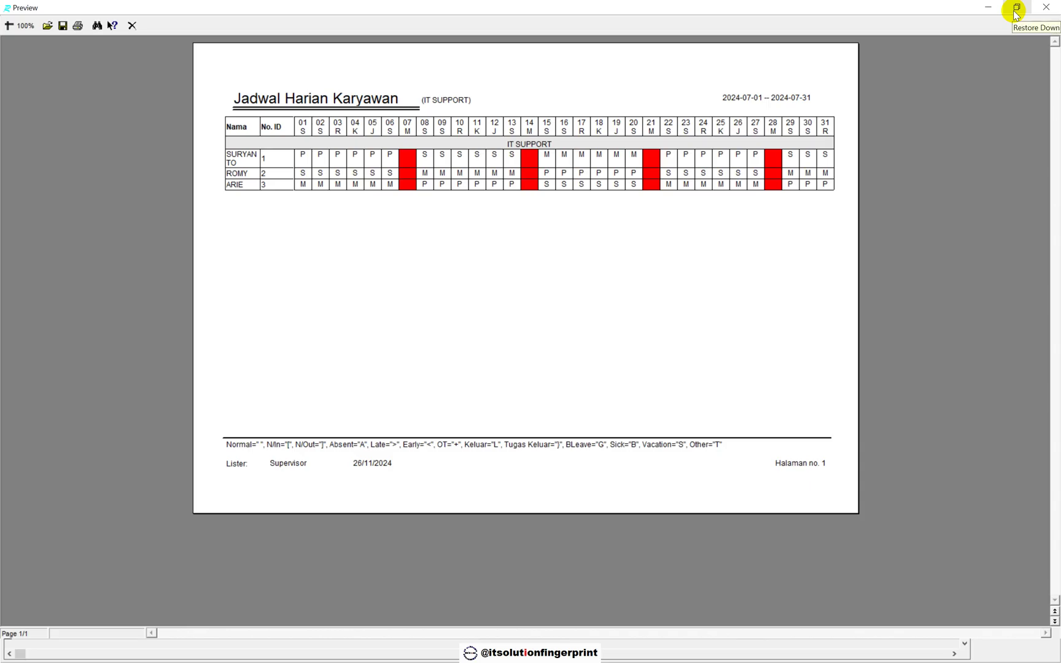
Step: Place the Excel roster below the report's employee rows and compare the three IT SUPPORT schedules from day 1
key(alt+Tab)
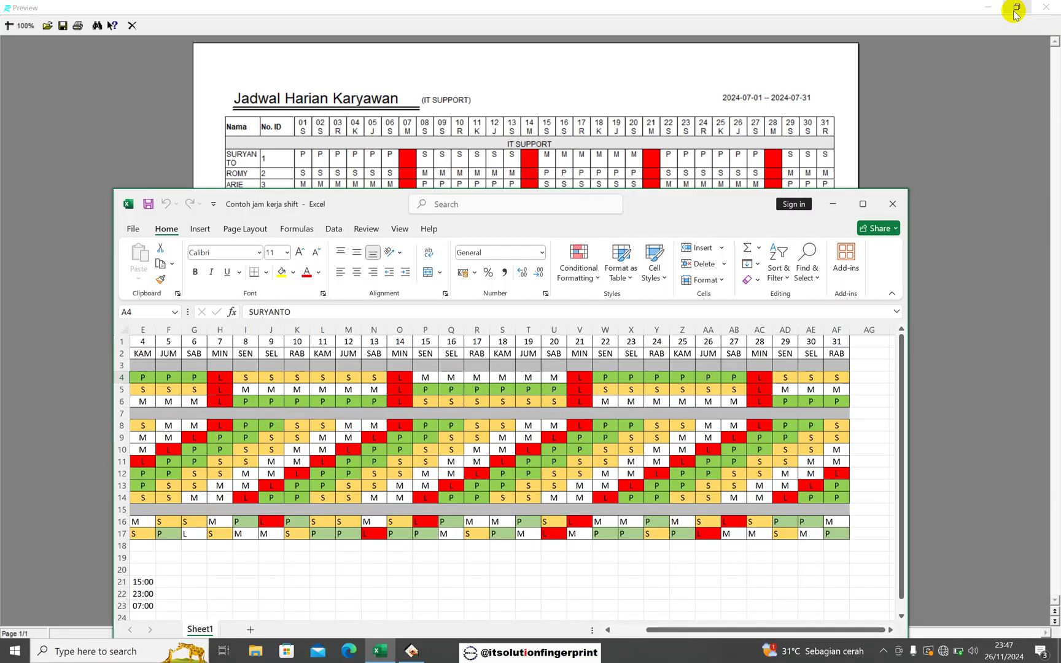
mouse_move(665, 204)
mouse_down()
mouse_move(675, 266)
mouse_move(676, 219)
mouse_up()
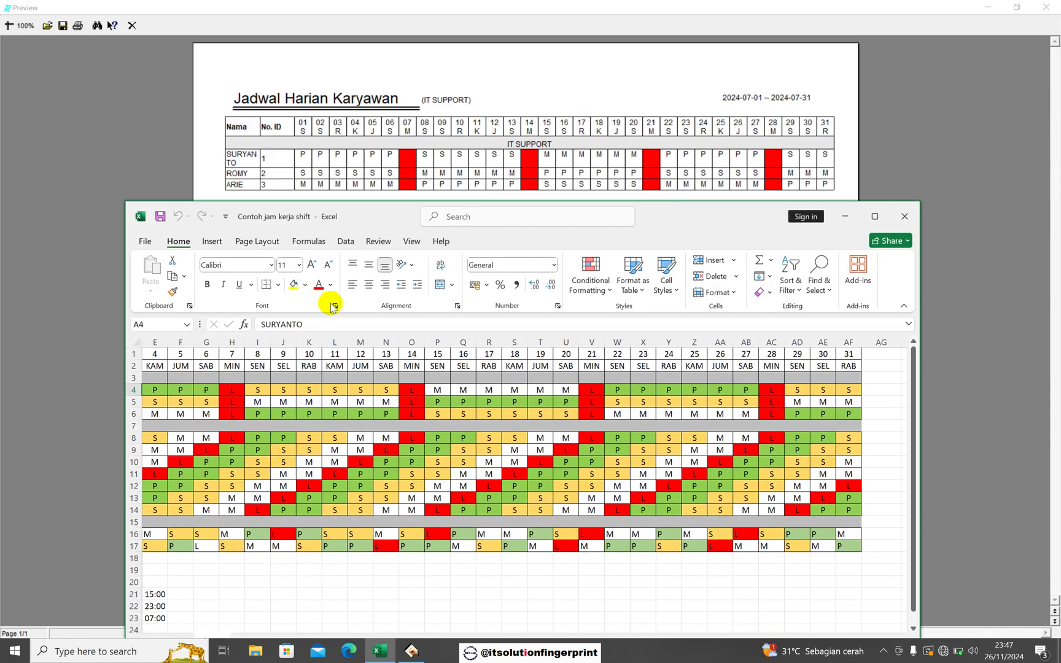
drag(369, 214, 370, 183)
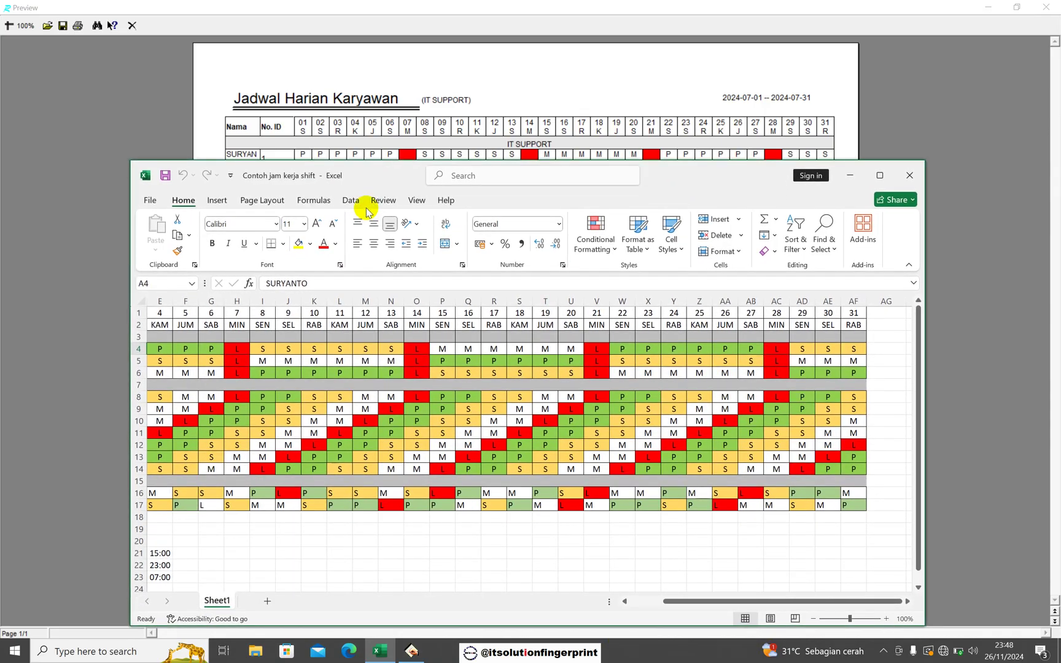
click(625, 601)
click(624, 602)
click(624, 602)
click(624, 602)
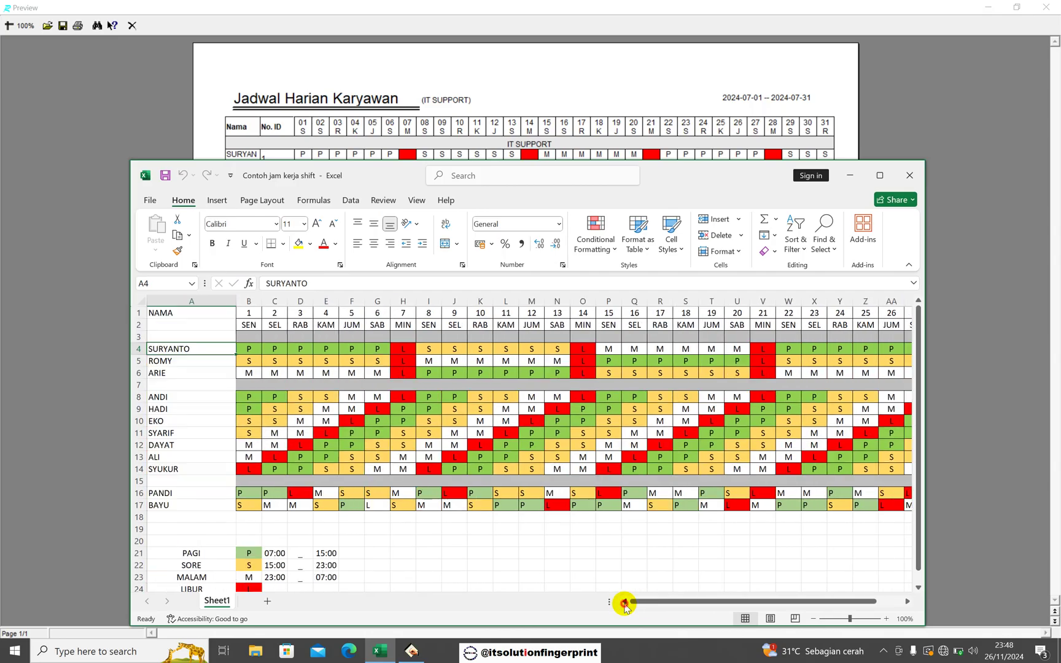
drag(669, 176, 674, 267)
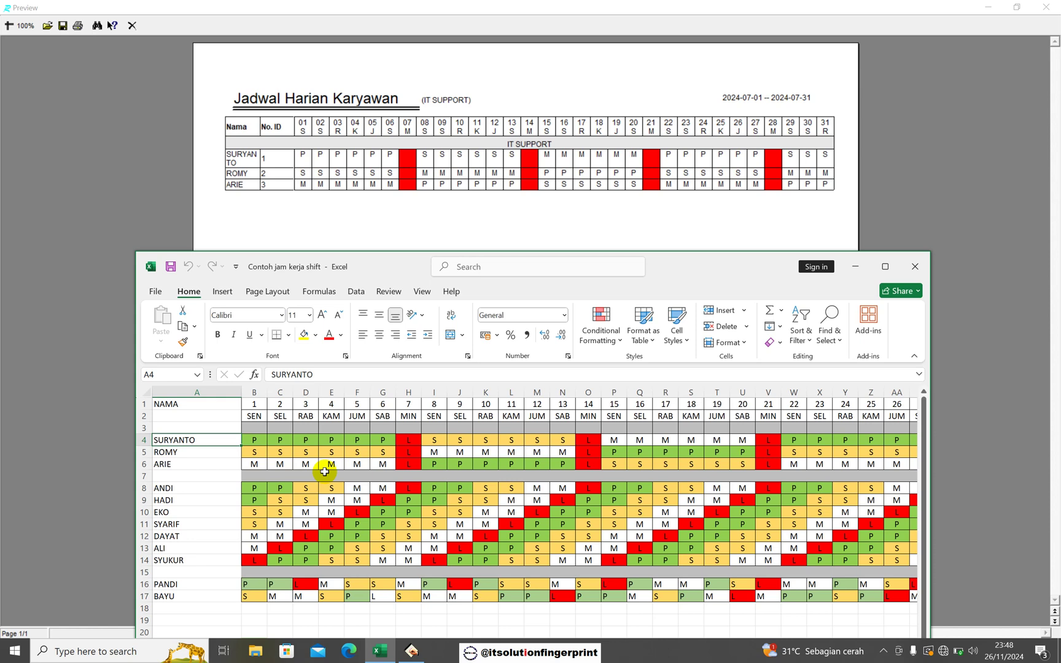
Step: Examine the shift rotation in row 8 of the Excel roster from day 1 through day 7
drag(673, 275, 669, 140)
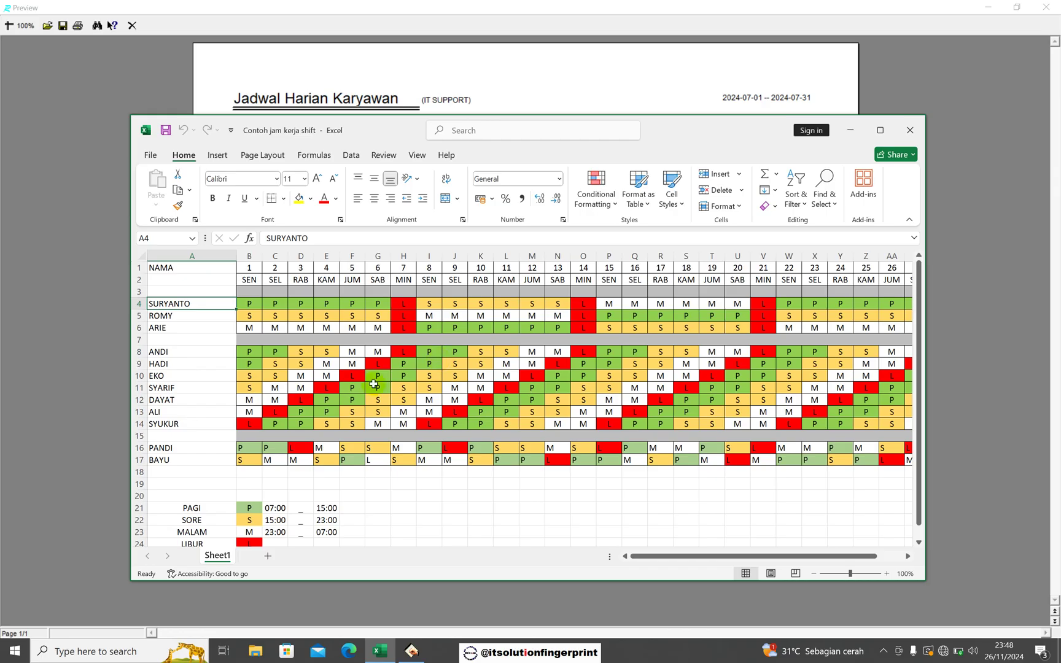
click(252, 352)
click(276, 351)
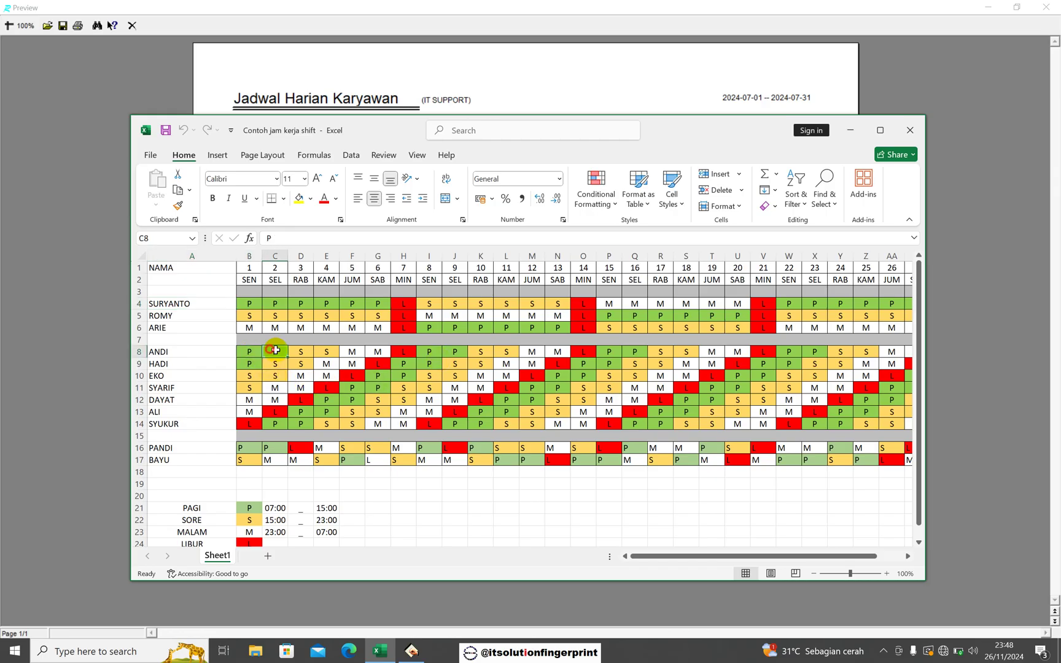
click(299, 351)
click(330, 361)
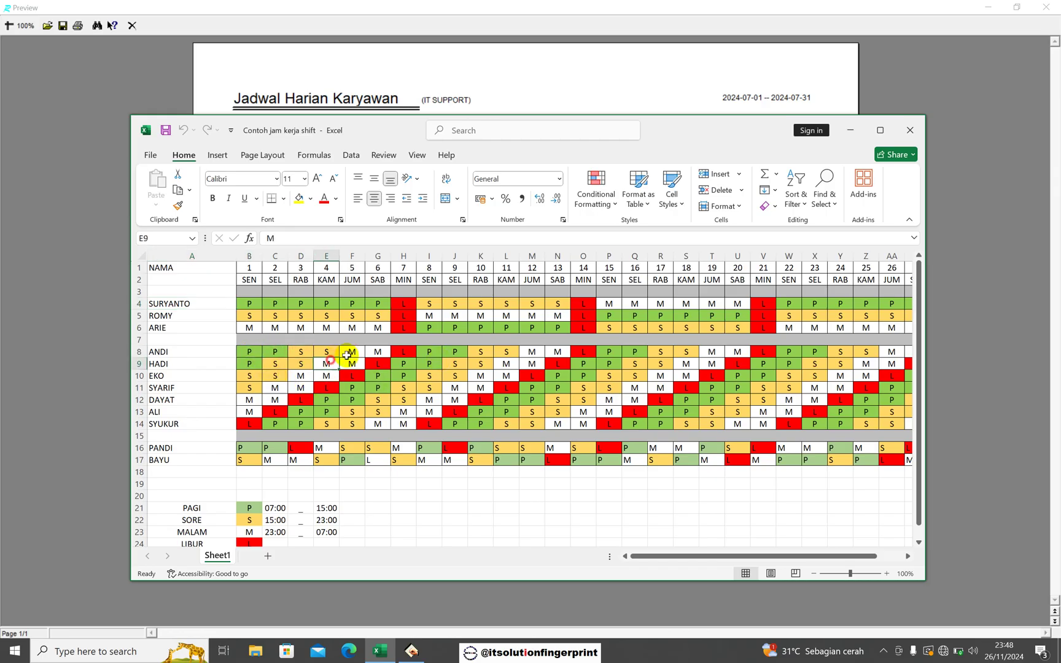
click(351, 353)
click(371, 354)
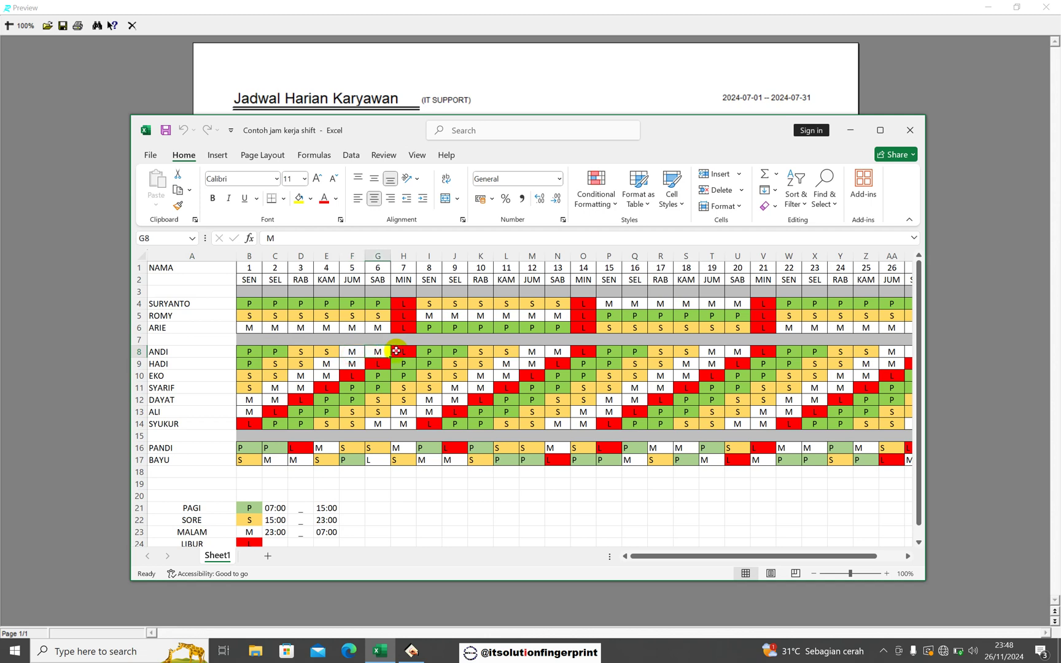
click(396, 350)
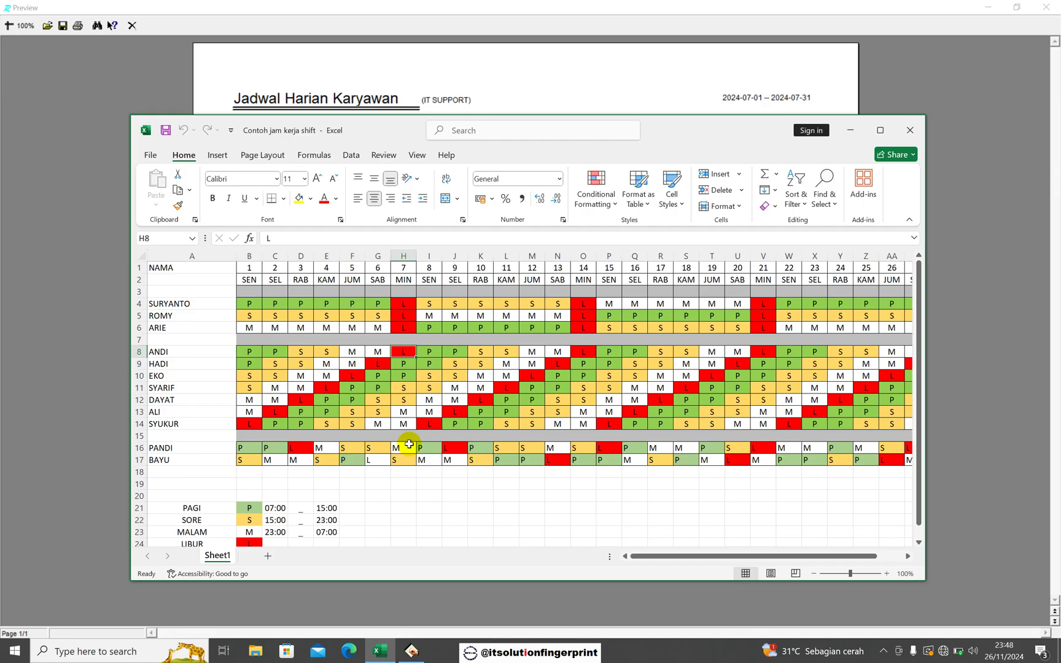
Step: Return to the IT SUPPORT daily schedule report and close both its preview and the calculation window
click(988, 238)
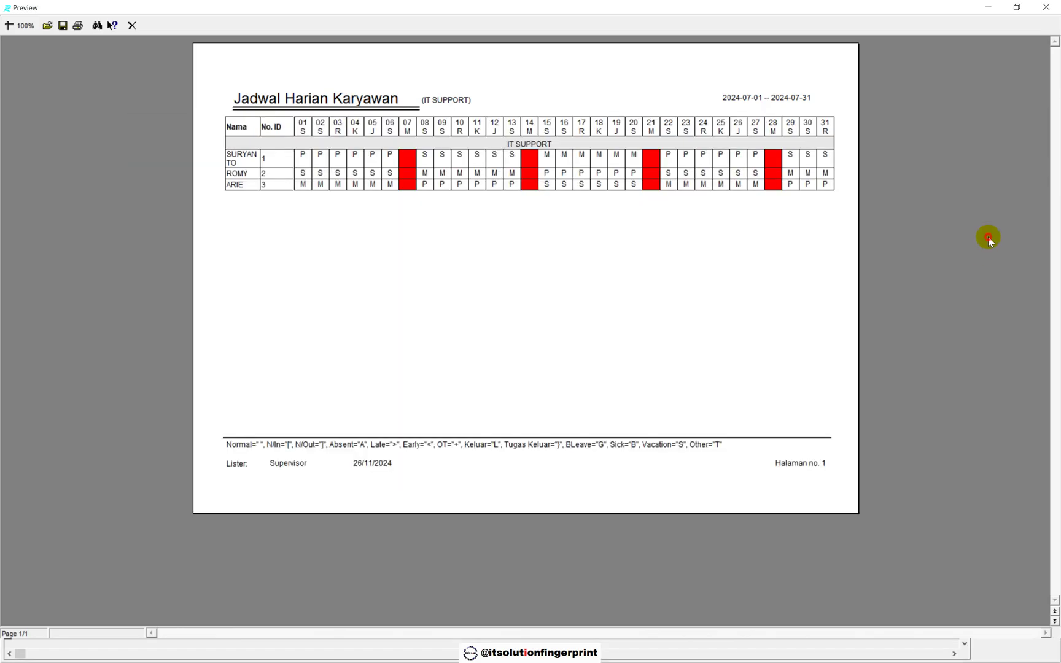
click(1043, 7)
click(1044, 11)
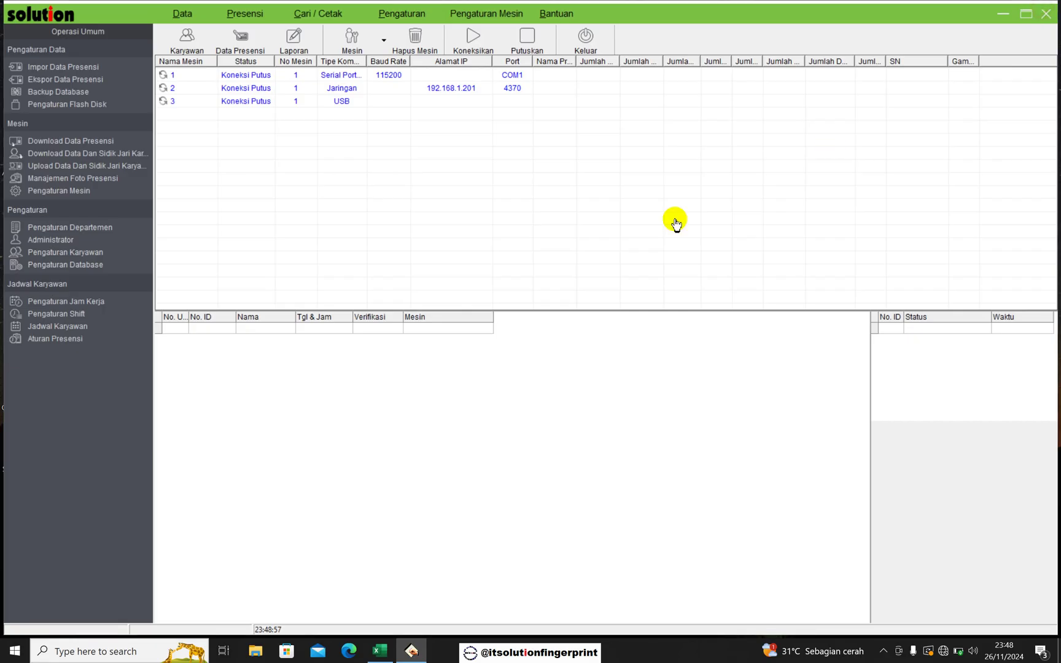
Step: Add a new shift named GP1 in the shift settings
click(85, 321)
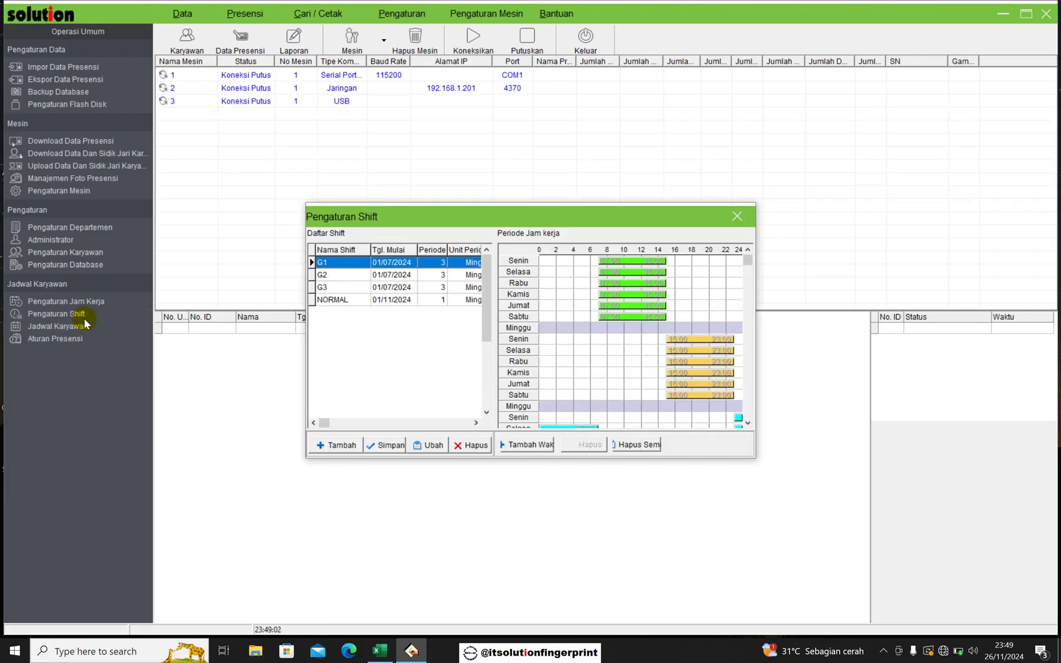
click(336, 446)
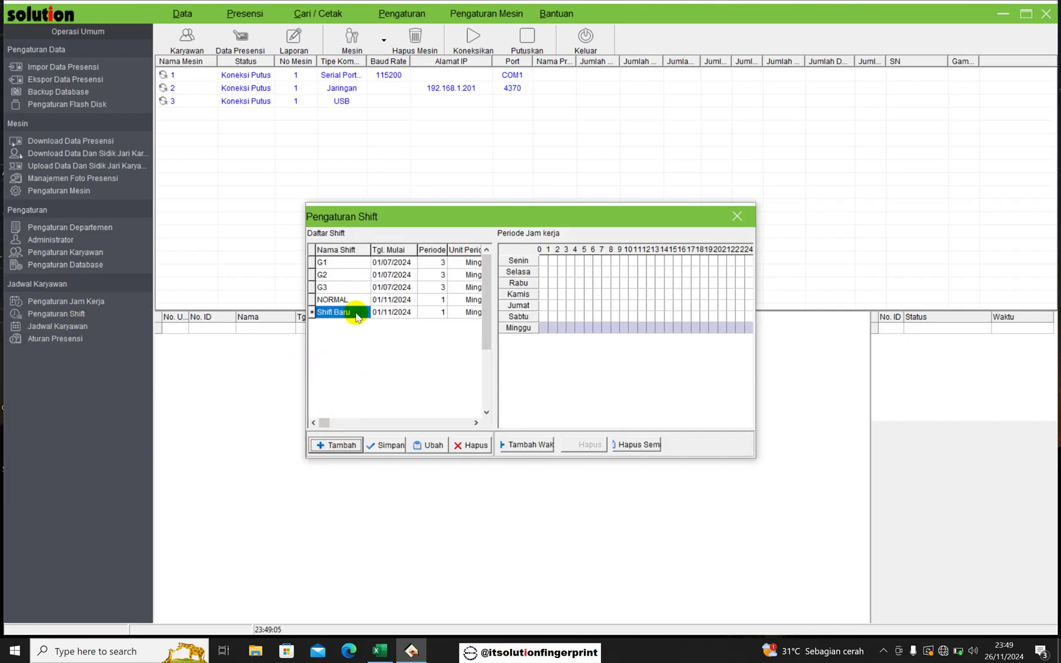
click(356, 313)
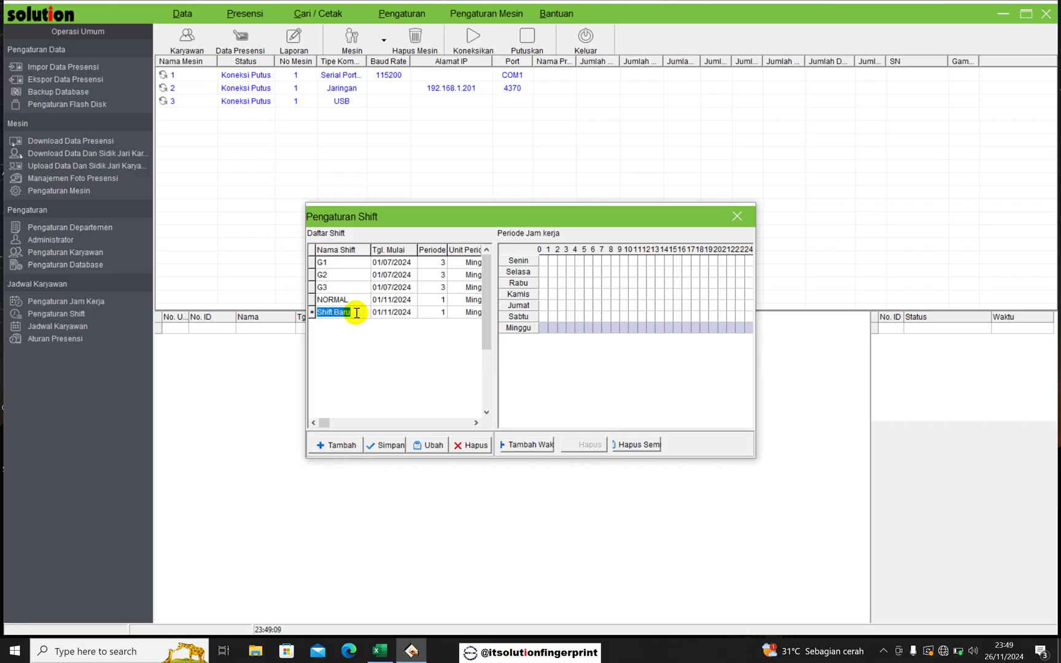
text(G)
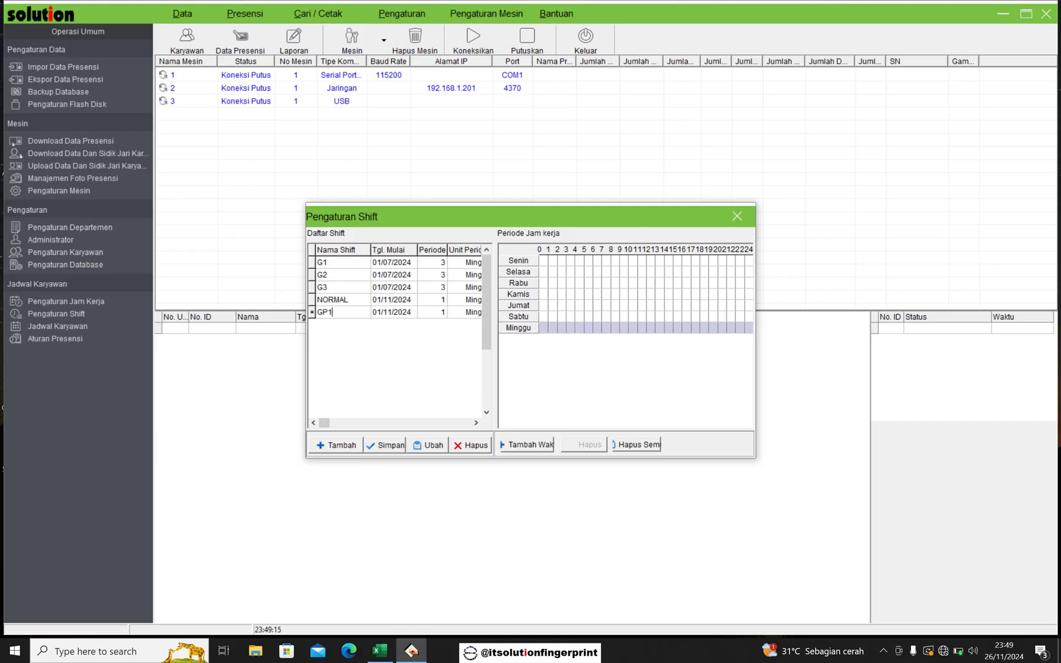
text(P1)
Step: Set GP1's start date to 01/07/2024 and its period to 7 with Hari as the unit, and save the shift
click(387, 314)
click(395, 314)
click(437, 314)
click(467, 312)
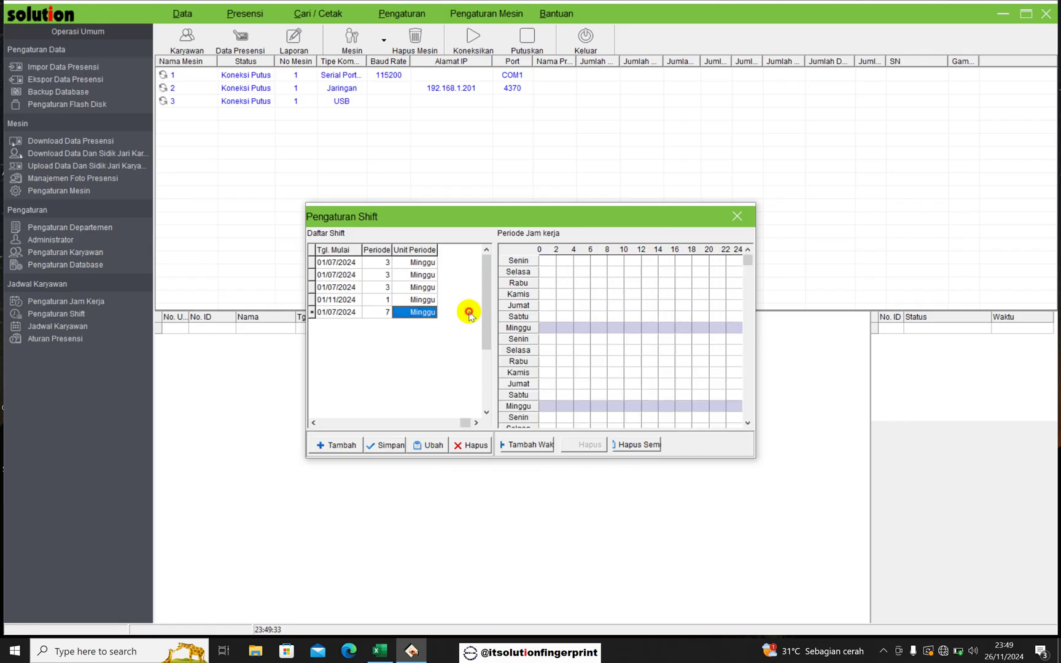
click(434, 313)
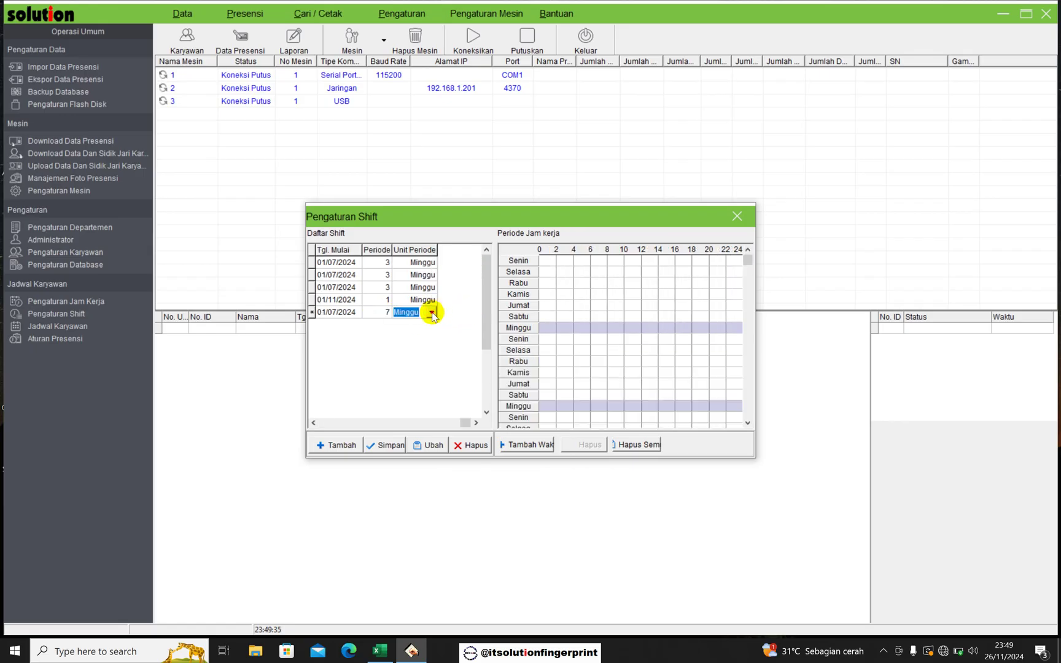
click(432, 311)
click(402, 332)
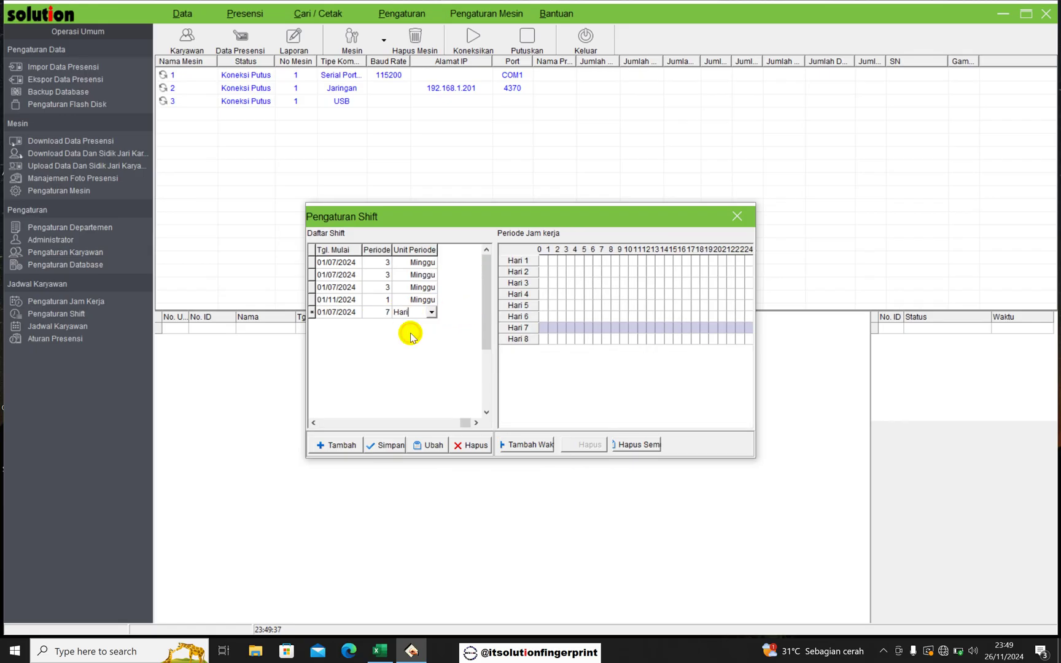
click(386, 447)
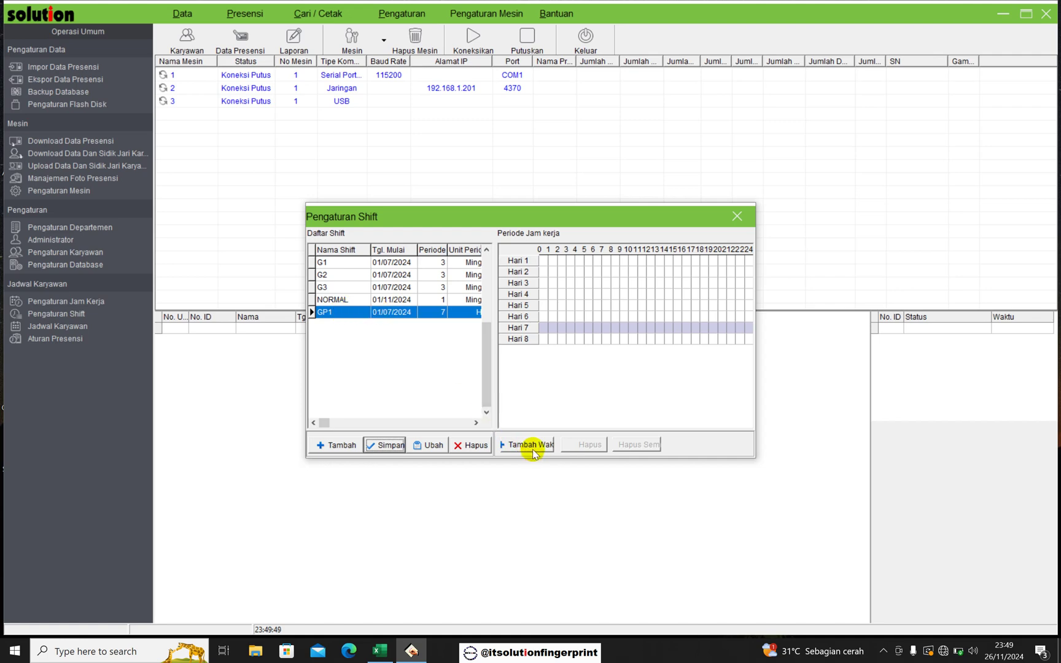
Step: Switch to the Excel roster to check the seven-day rotation in row 8, and return to the shift settings
click(380, 651)
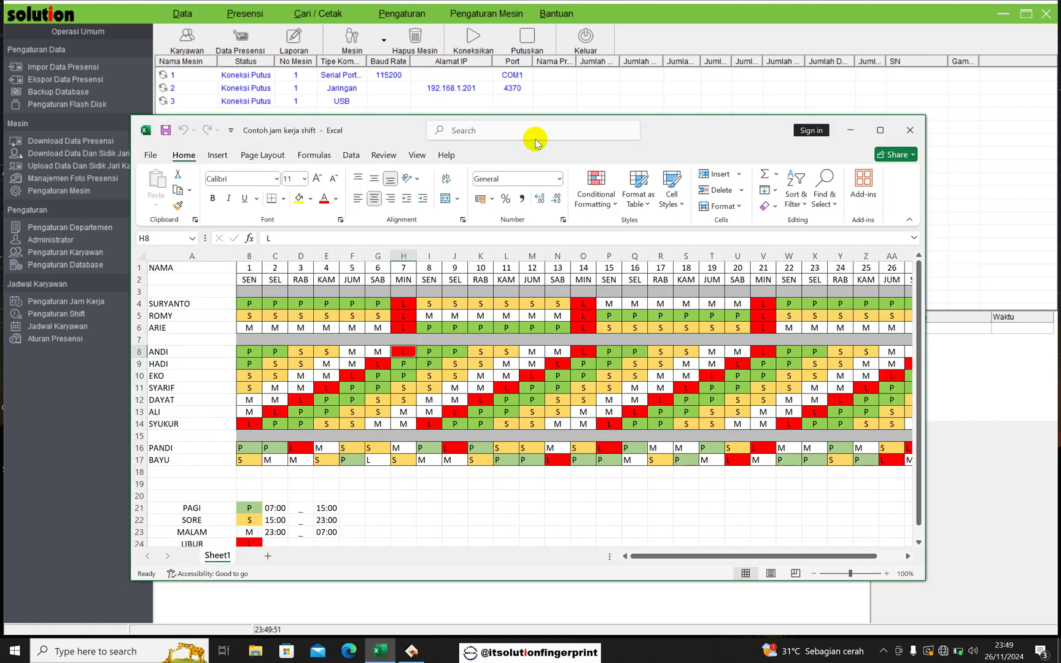
drag(738, 127, 738, 175)
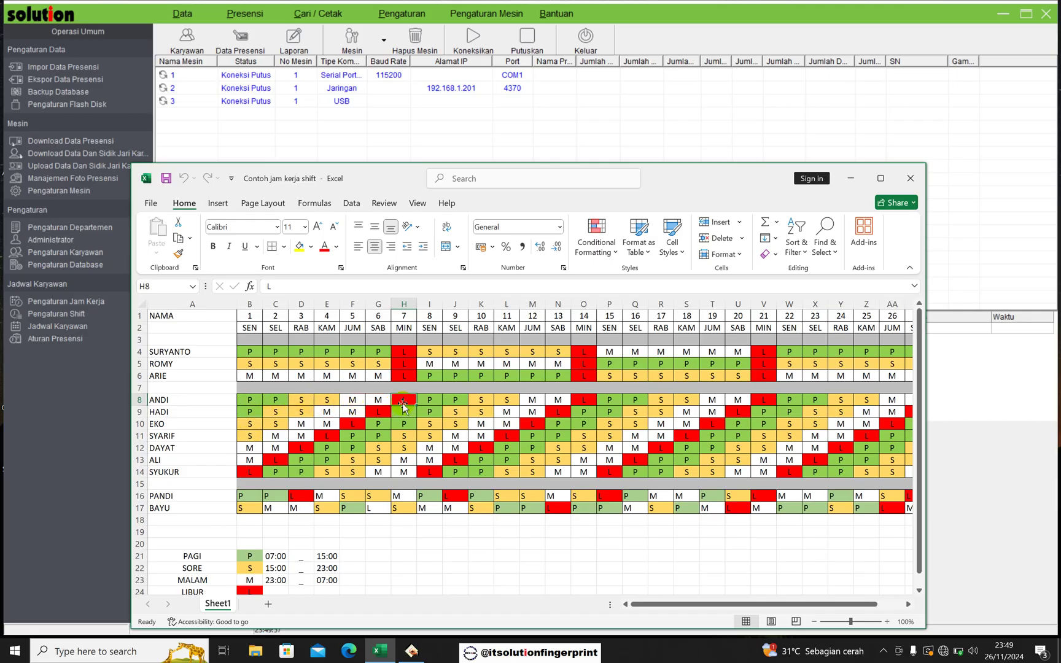
click(742, 115)
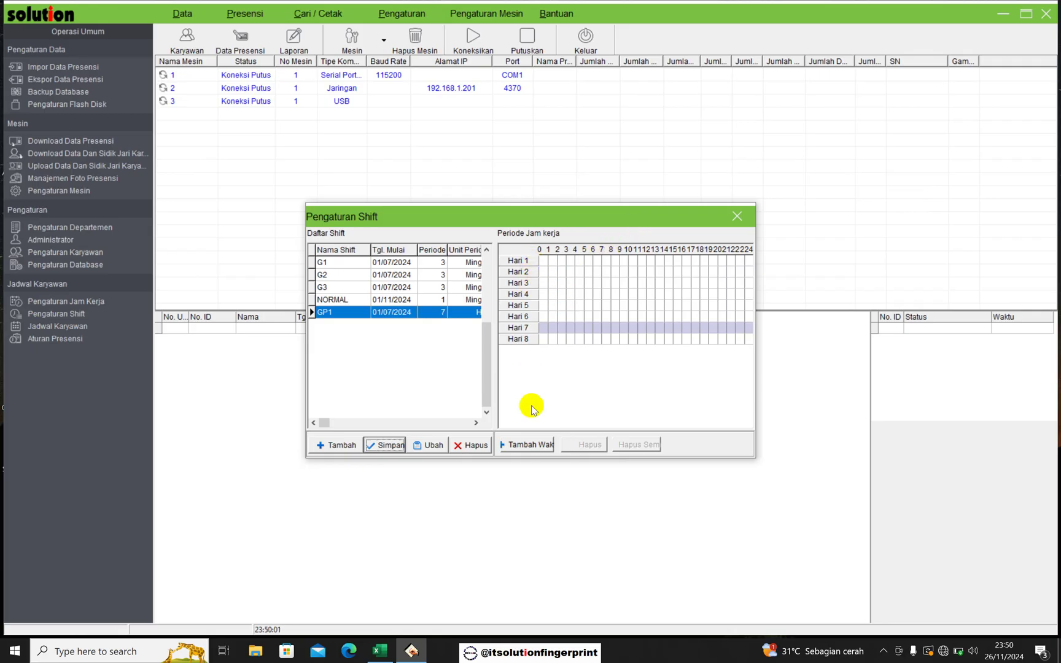
Step: Start adding a shift period to GP1 and deselect all the days from Hari 1 to Hari 7
click(529, 444)
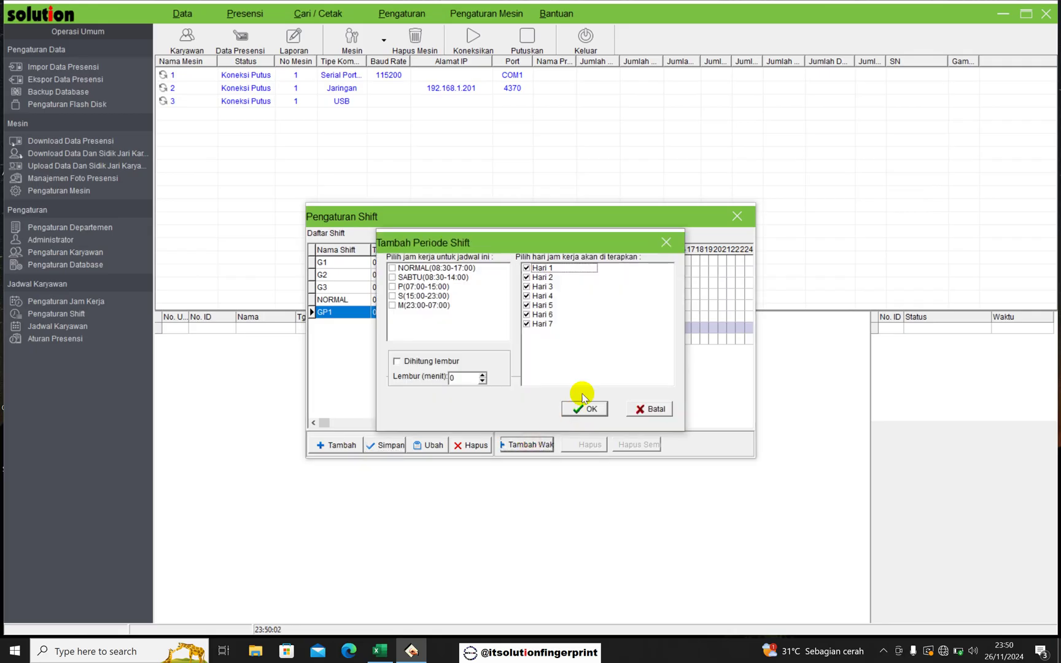
right_click(563, 307)
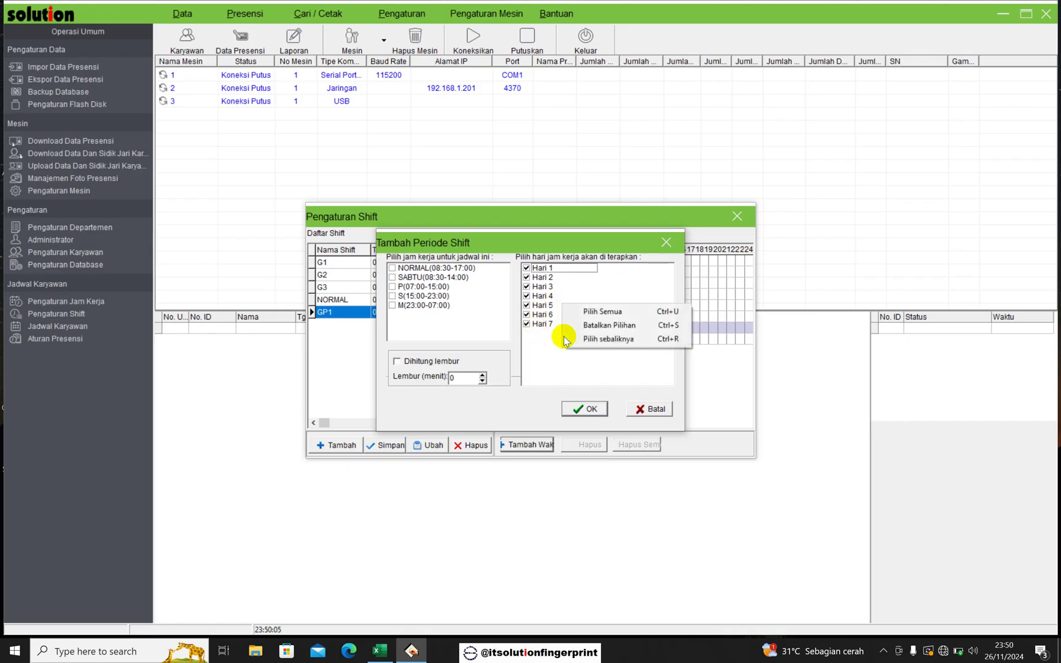
click(591, 341)
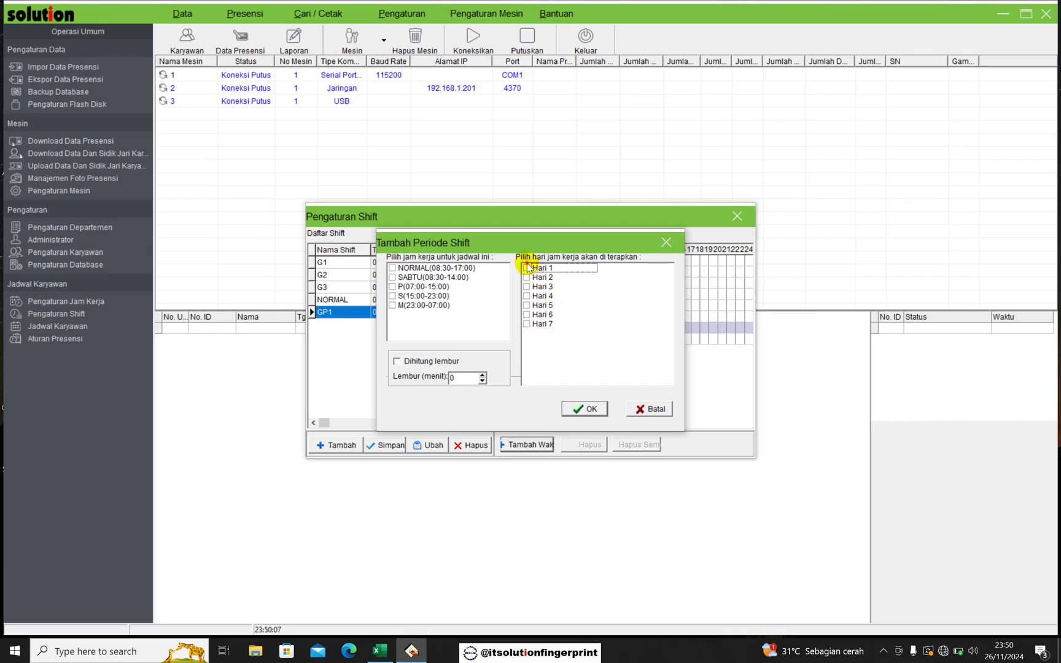
Step: Assign the P (07:00-15:00) working hours to Hari 1 and Hari 2 of shift GP1
click(527, 268)
click(527, 277)
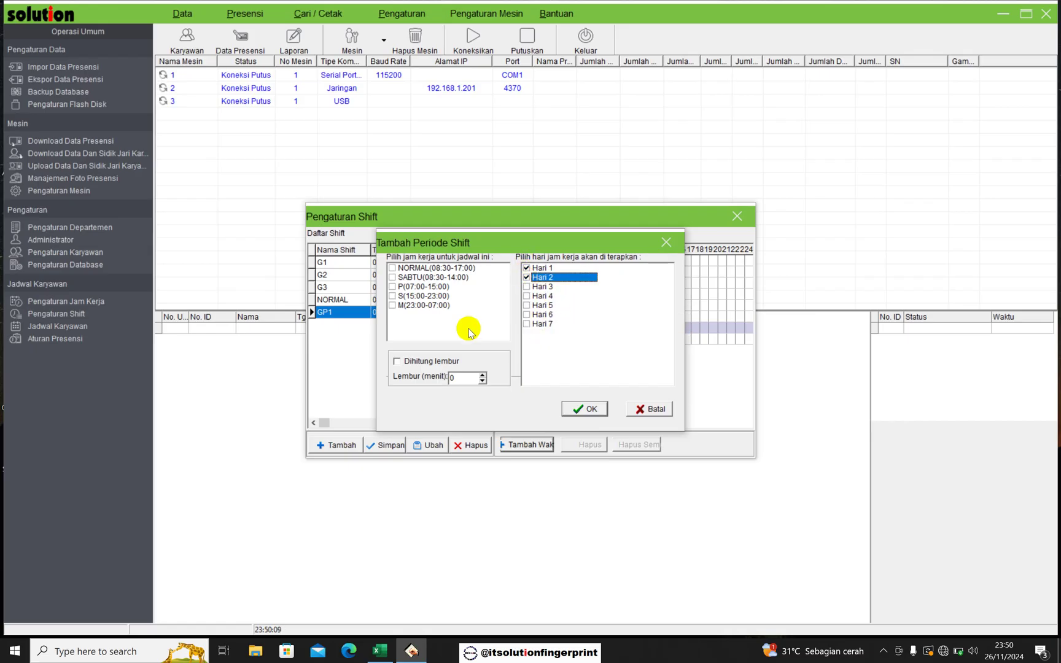
click(392, 287)
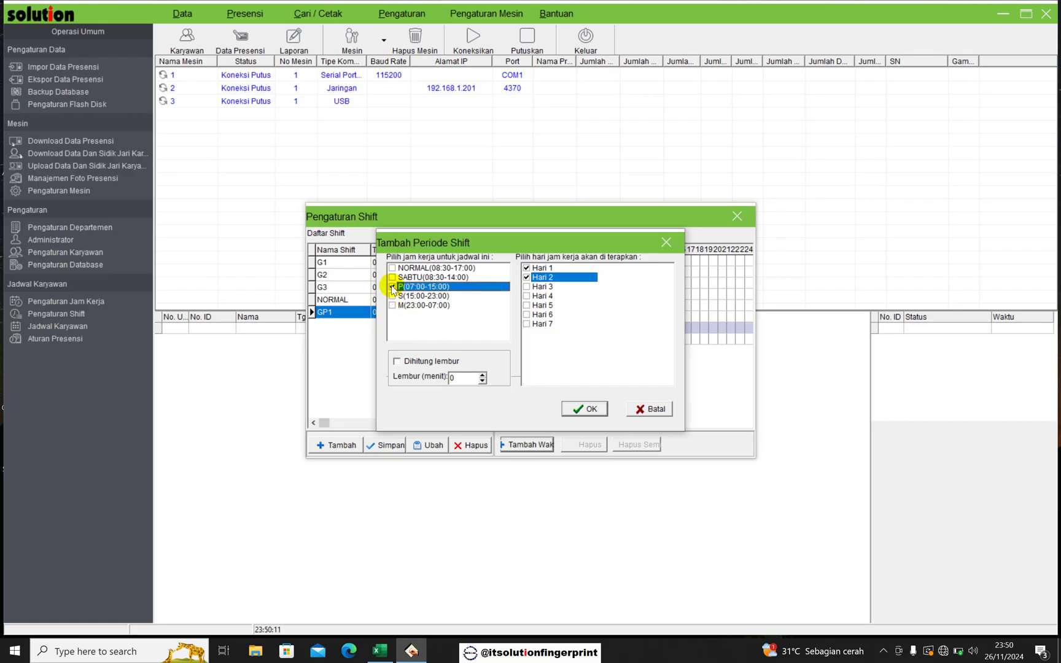
click(584, 409)
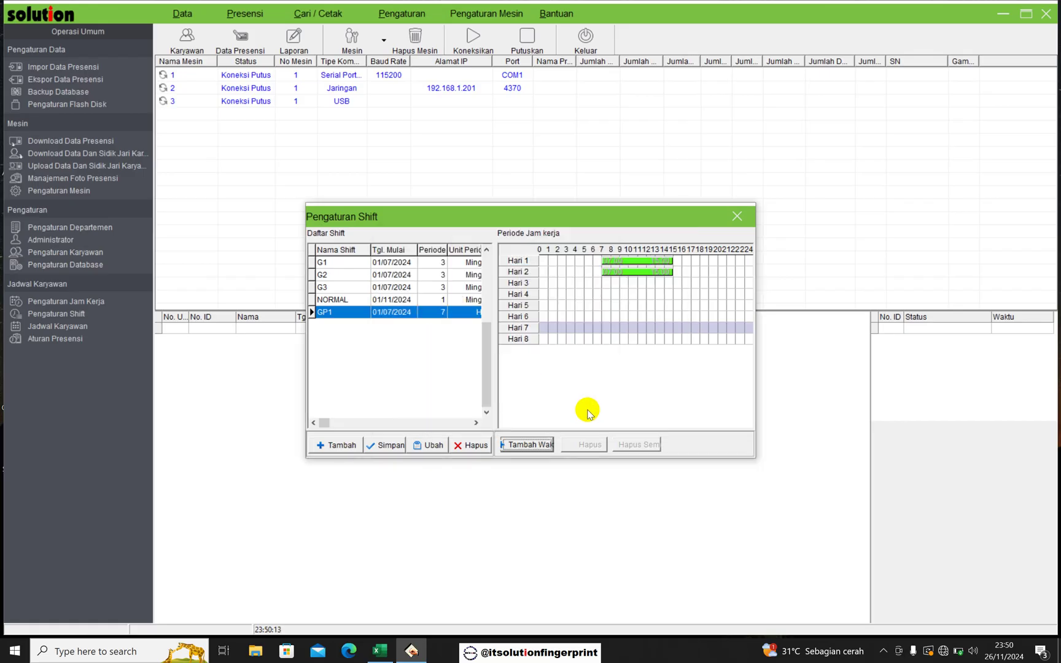
Step: Add the S (15:00-23:00) working hours to only Hari 3 and Hari 4 of shift GP1
click(527, 445)
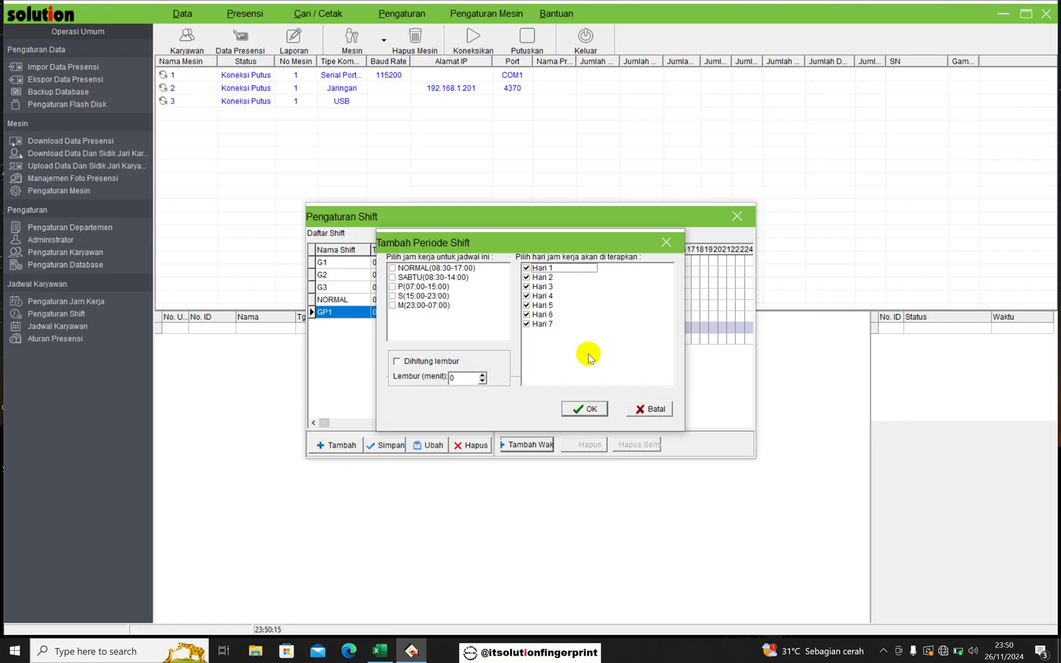
right_click(588, 357)
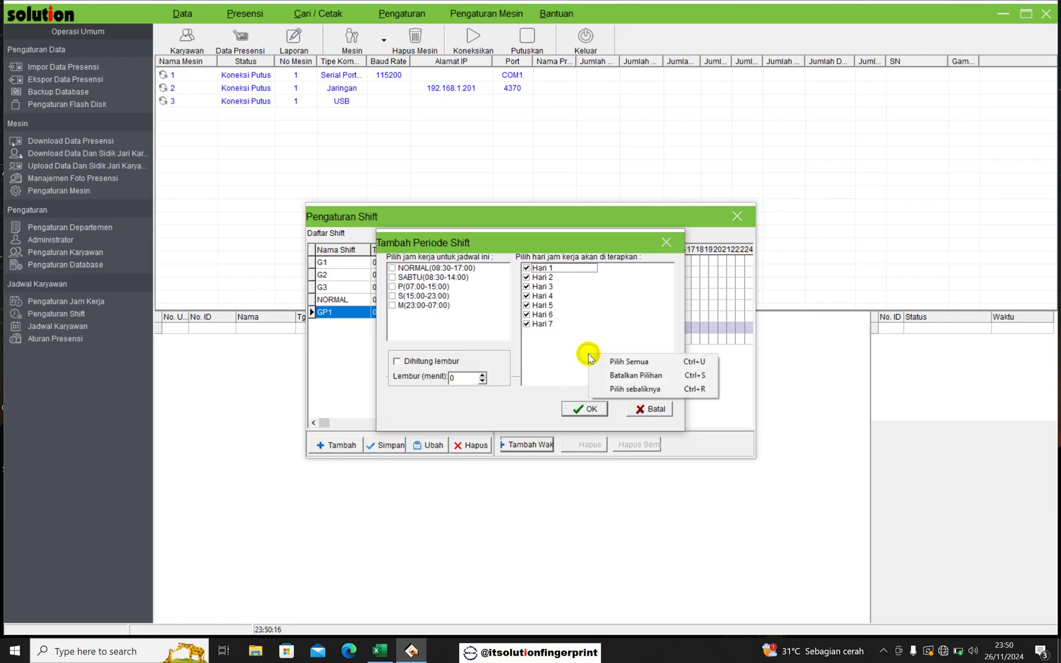
click(614, 389)
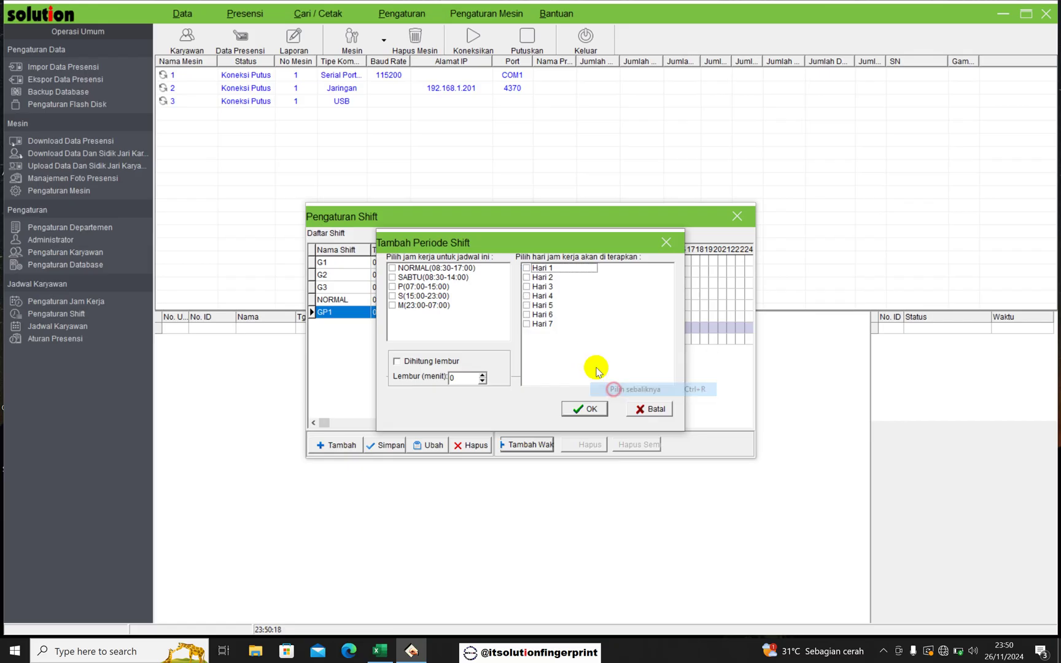
click(527, 287)
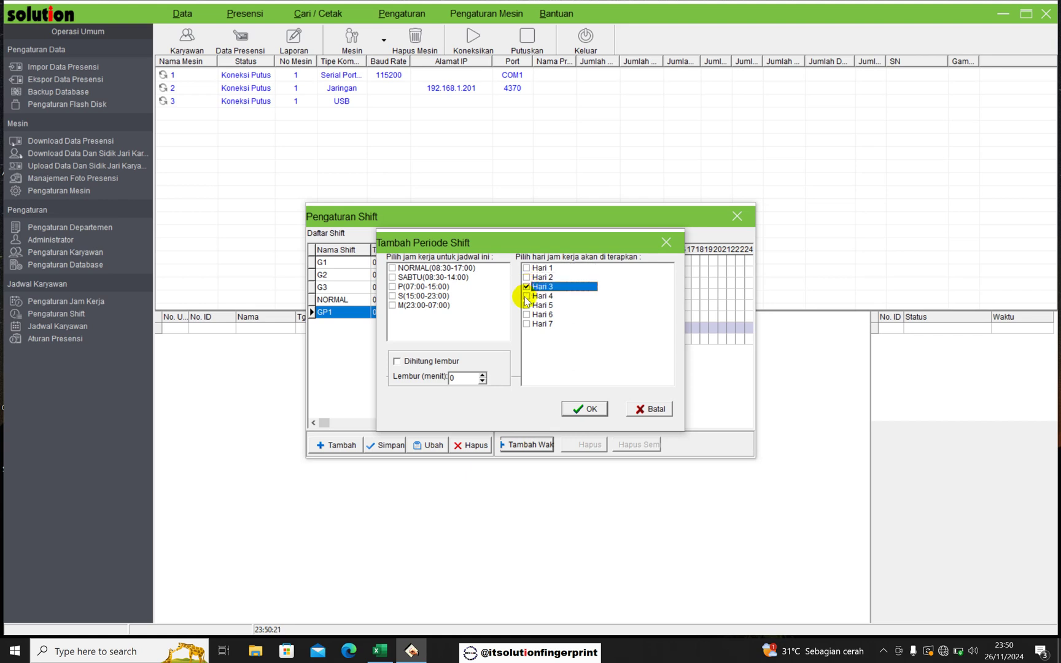
click(526, 297)
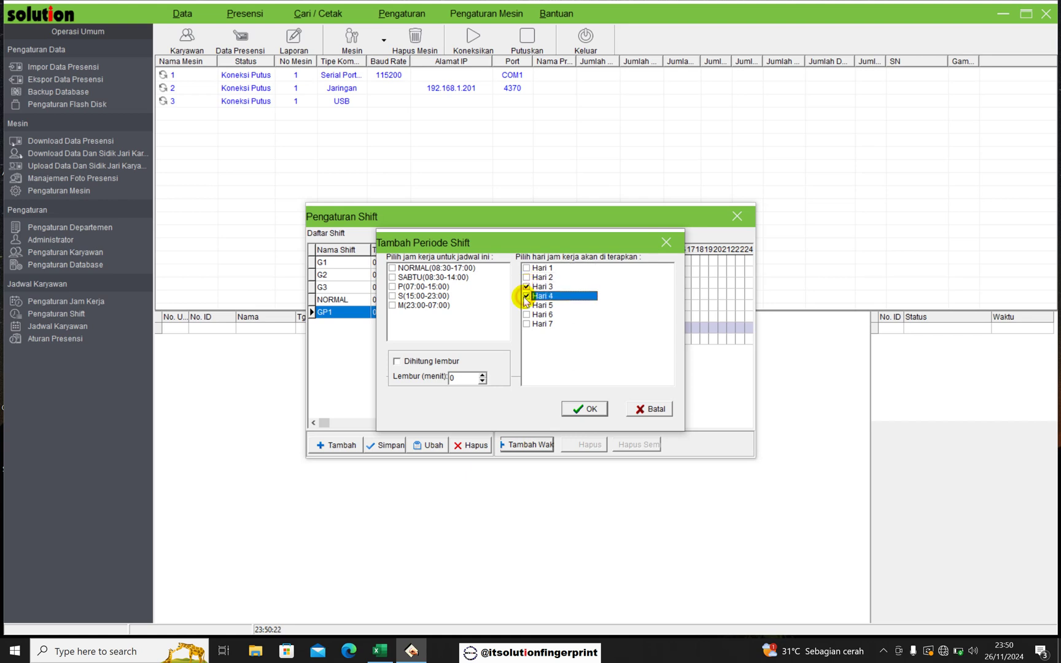
click(392, 298)
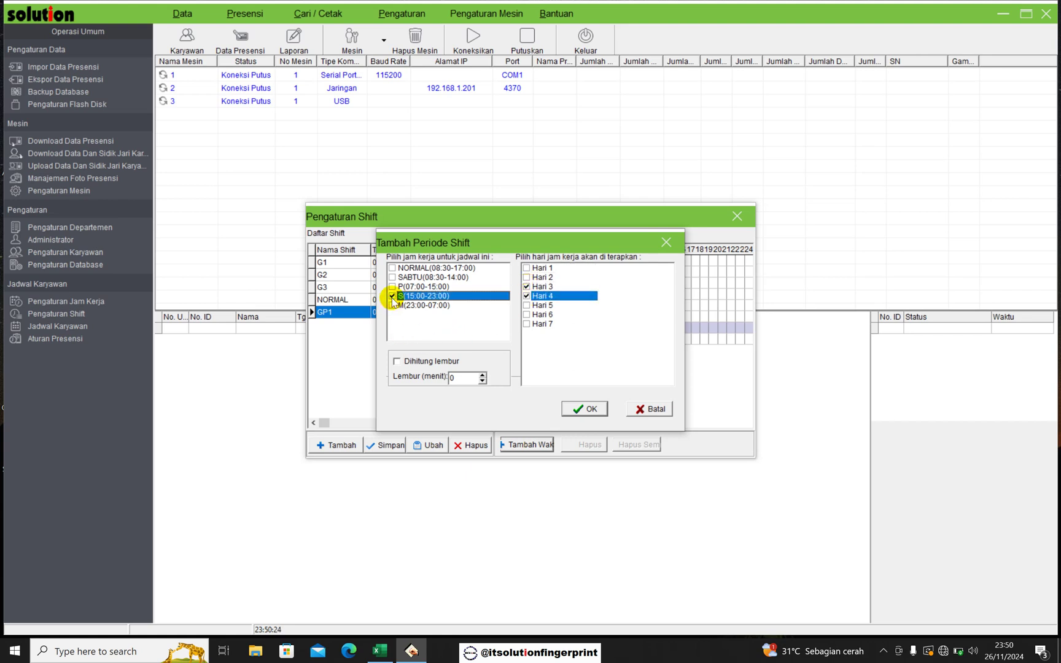
click(586, 409)
Step: Add the M (23:00-07:00) working hours to only Hari 5 and Hari 6 of GP1, and save the shift
click(540, 442)
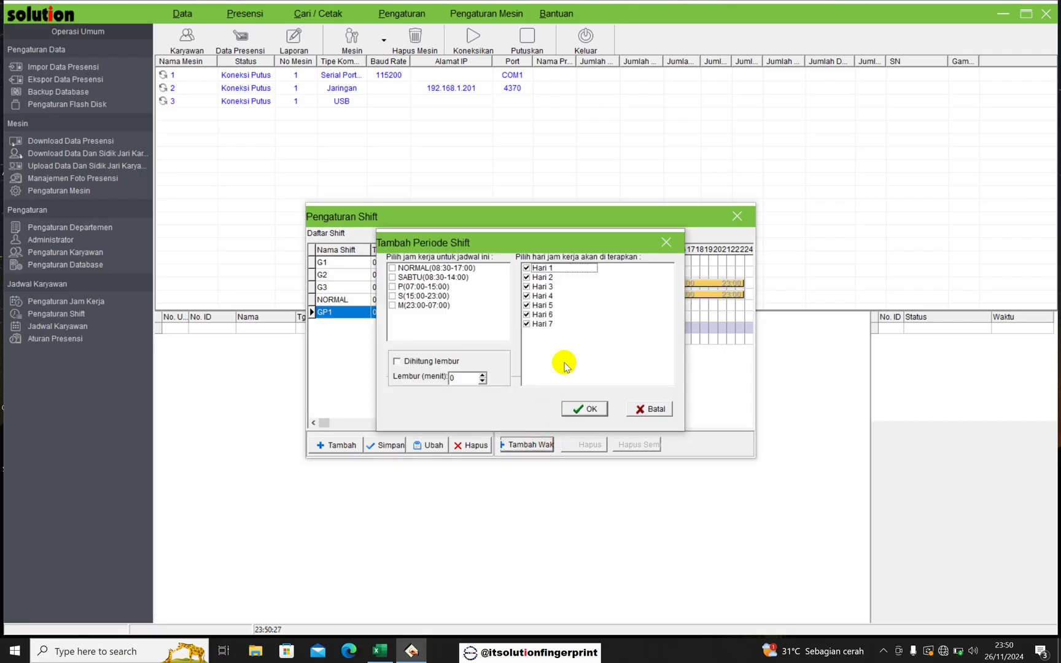
right_click(573, 354)
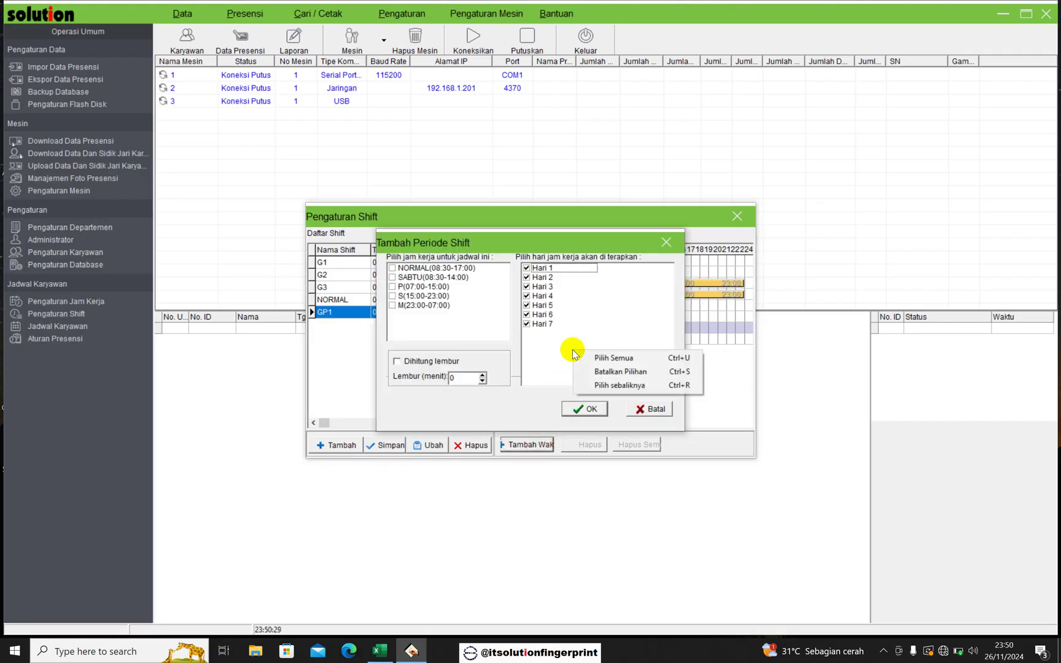
click(600, 385)
click(526, 305)
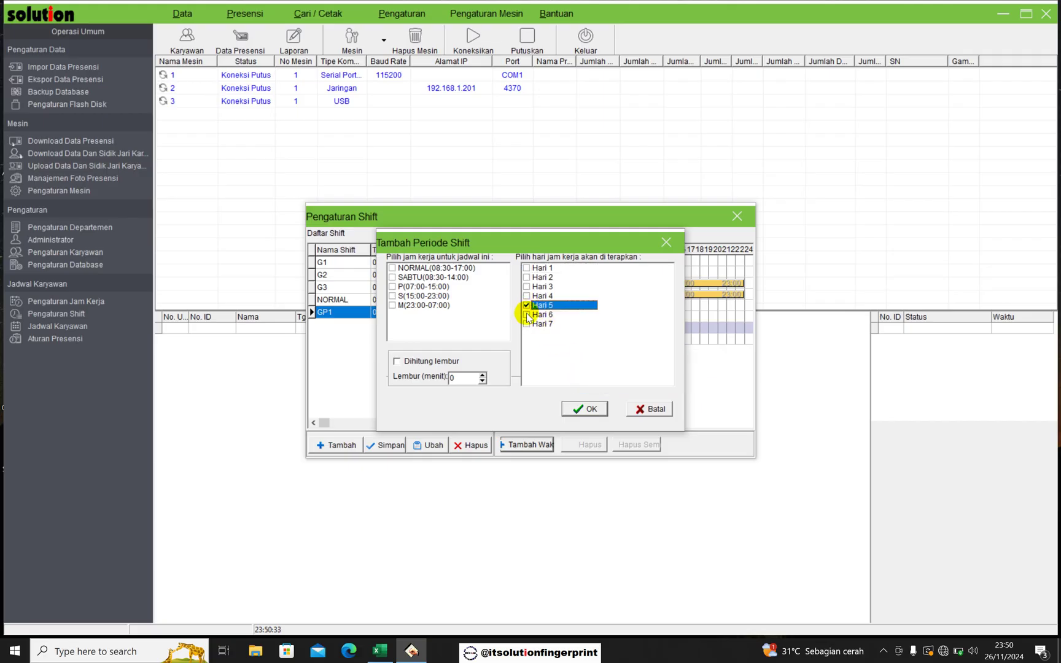
click(526, 314)
click(392, 305)
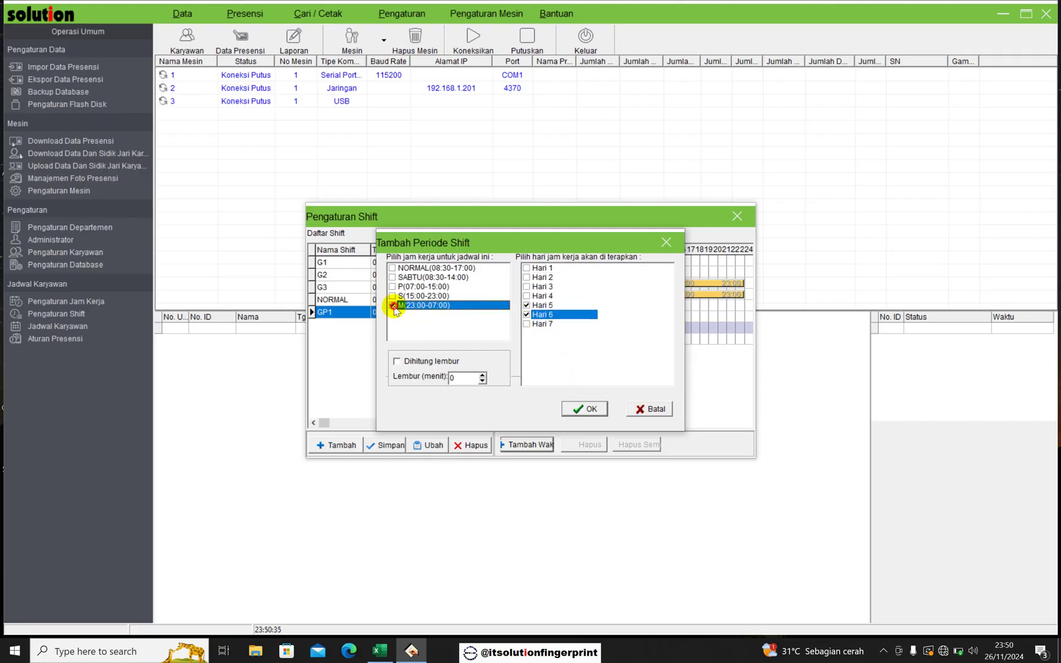
click(582, 407)
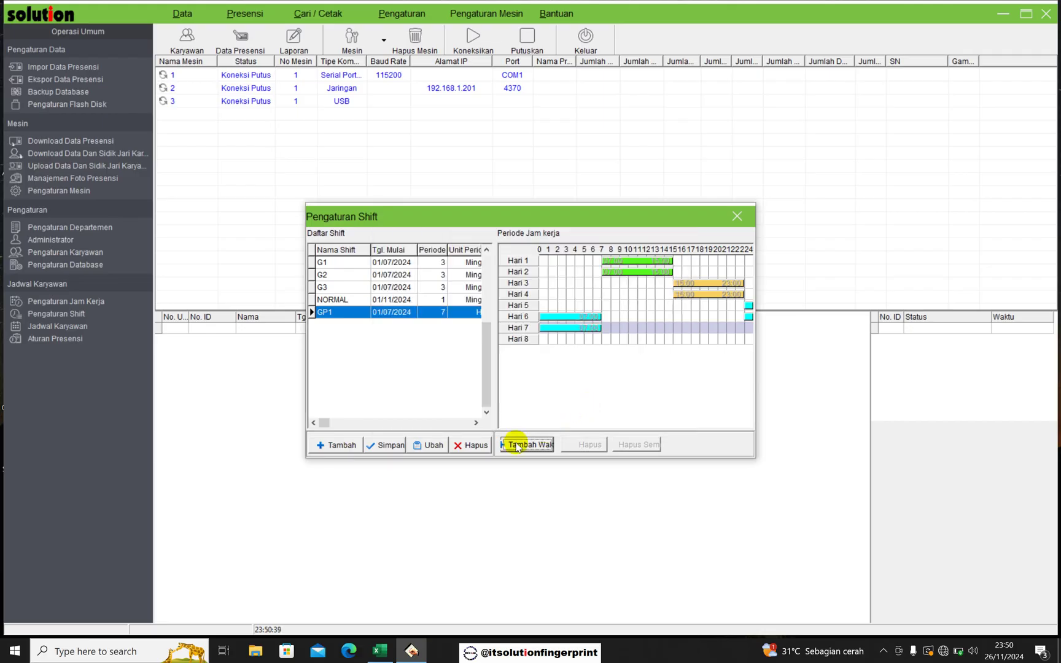
click(389, 446)
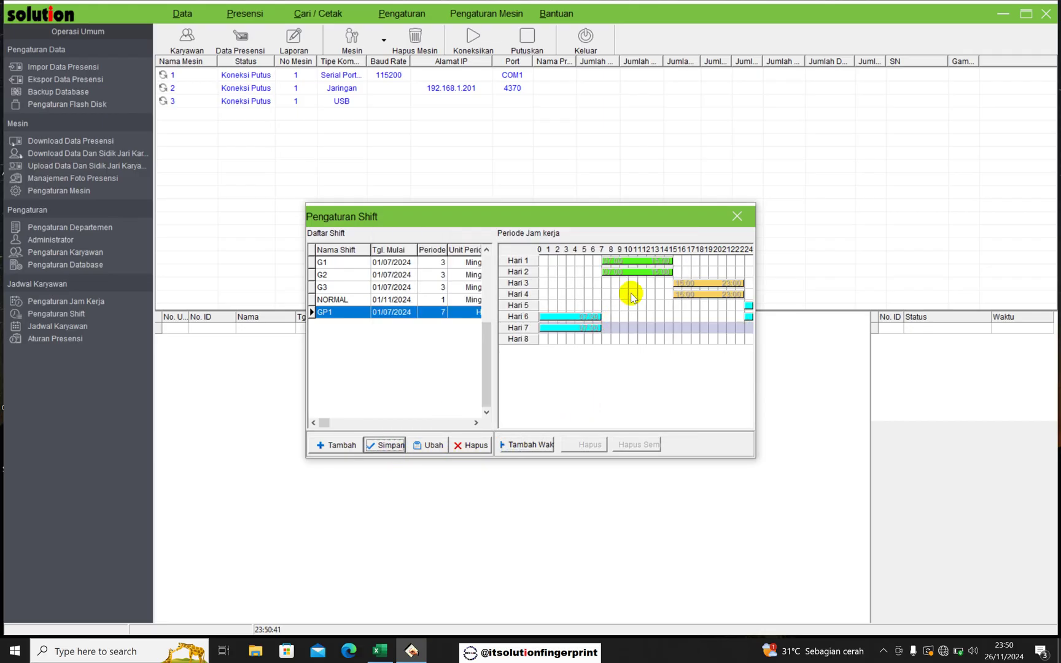
click(738, 218)
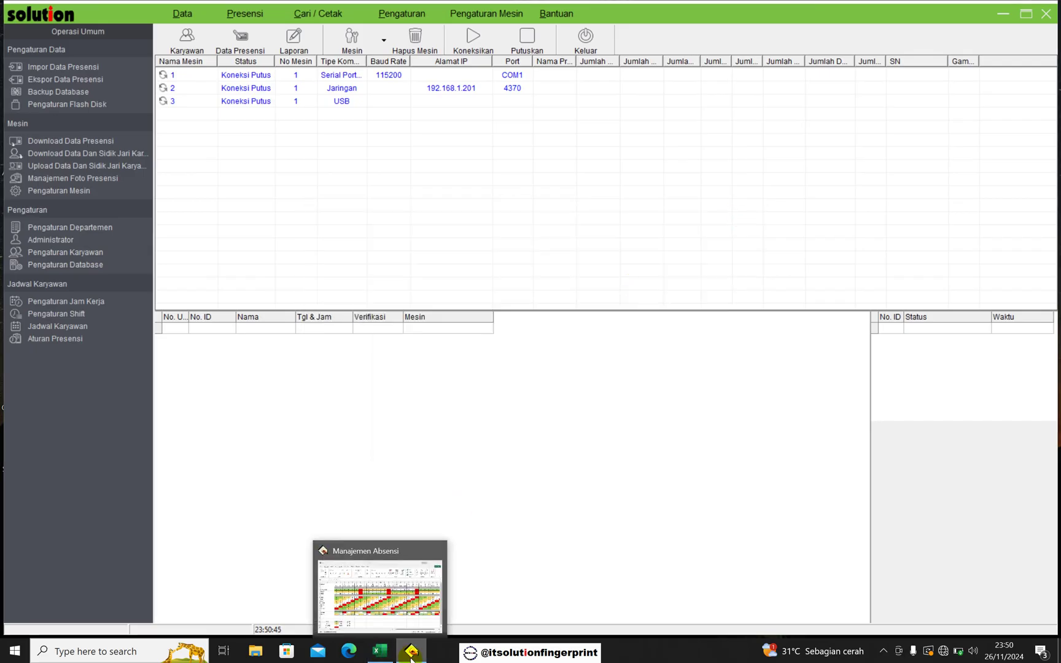
Step: Switch to Excel to check the shift roster in the Contoh jam kerja shift workbook, and return to the attendance program
click(378, 653)
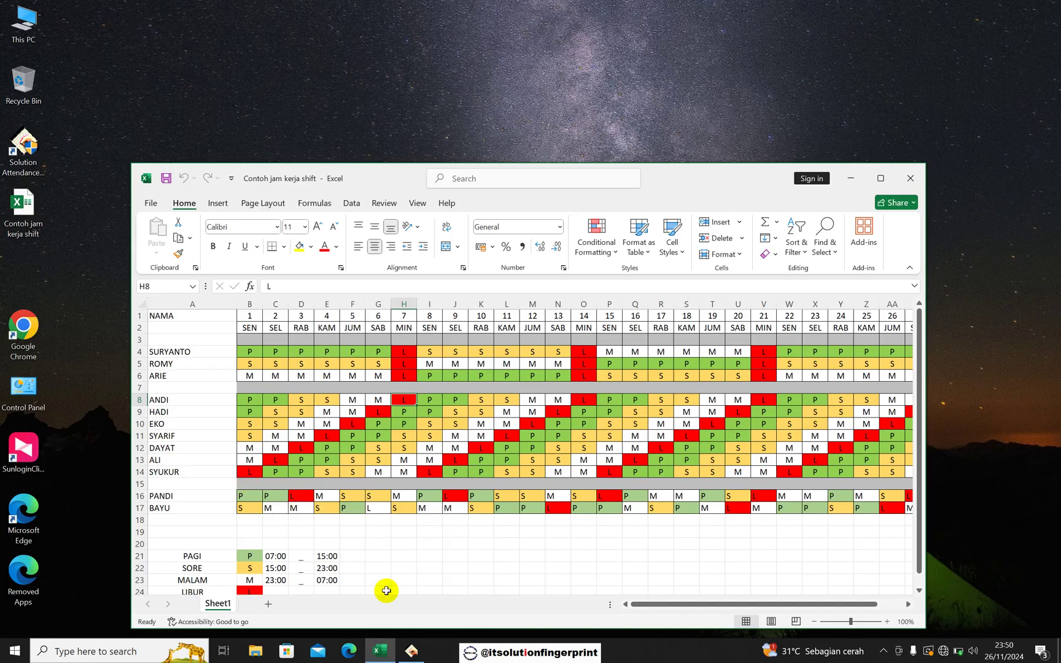
click(356, 512)
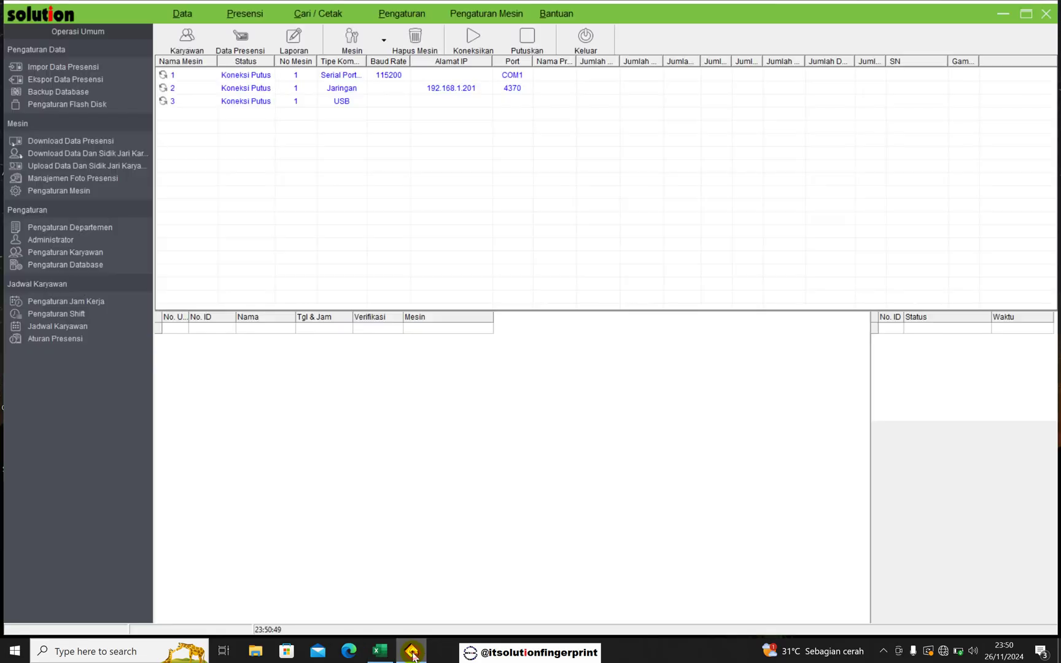
Step: Remove the NORMAL schedule from all employees of the TEKHNISI department in the employee schedule settings
click(70, 325)
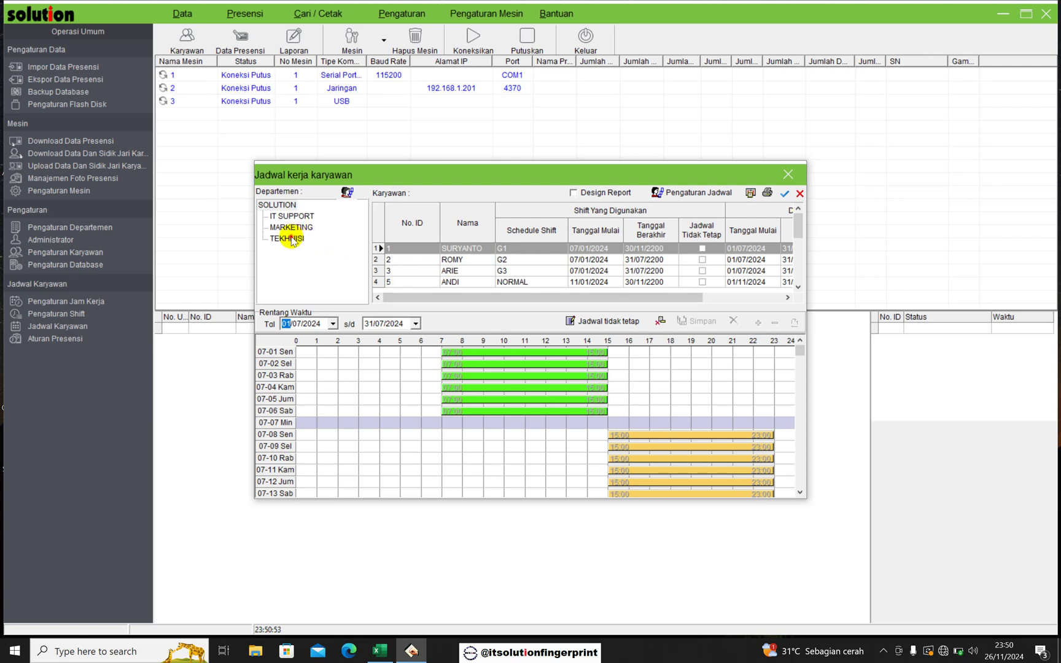
click(289, 238)
click(459, 248)
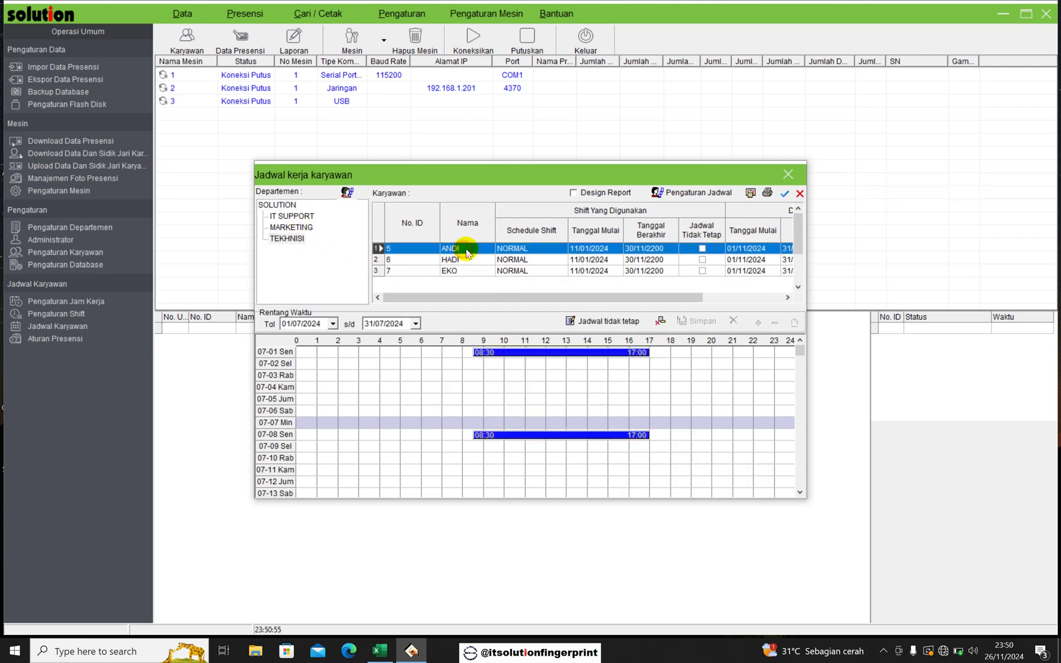
click(784, 193)
click(706, 190)
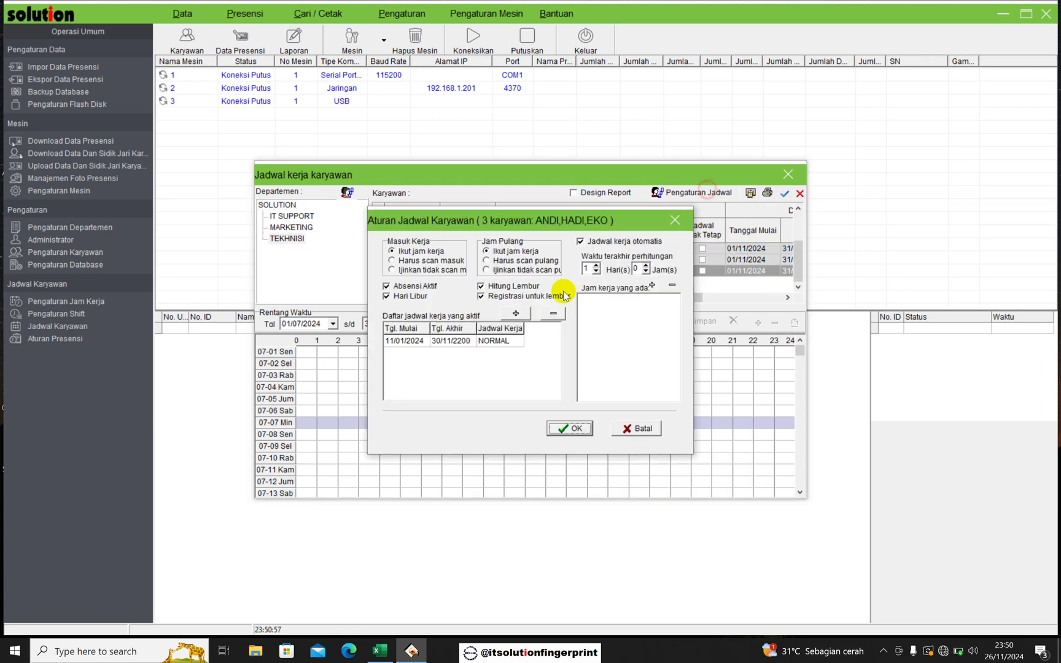
click(501, 341)
click(552, 313)
Step: Assign shift GP1 to all TEKHNISI employees for the period 01/07/2024 to 31/07/2200
click(519, 313)
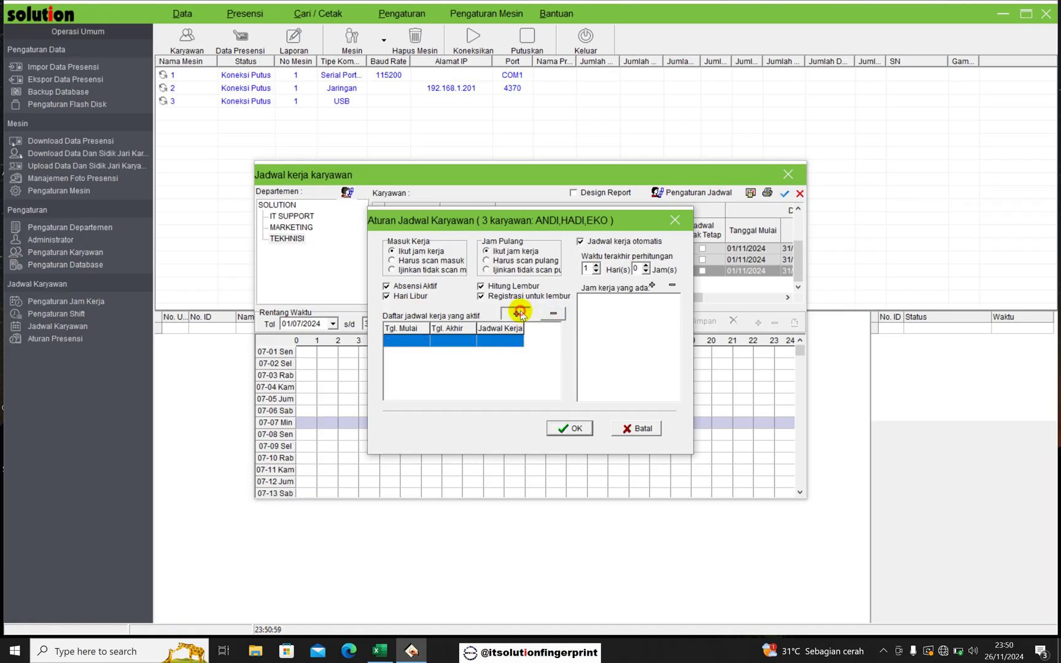
click(336, 301)
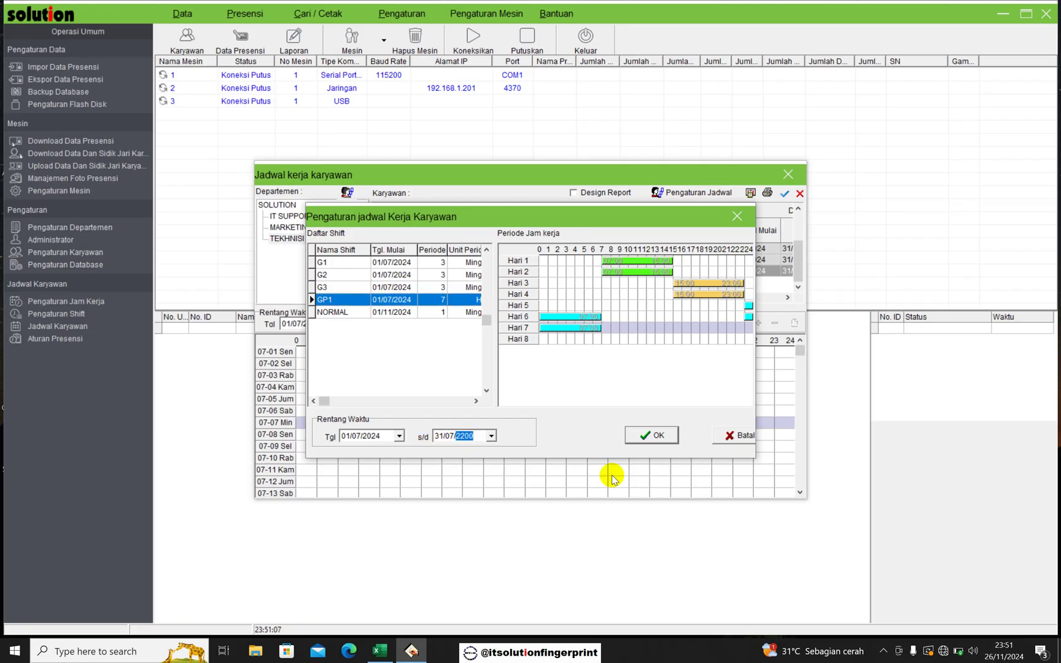
click(652, 434)
click(582, 435)
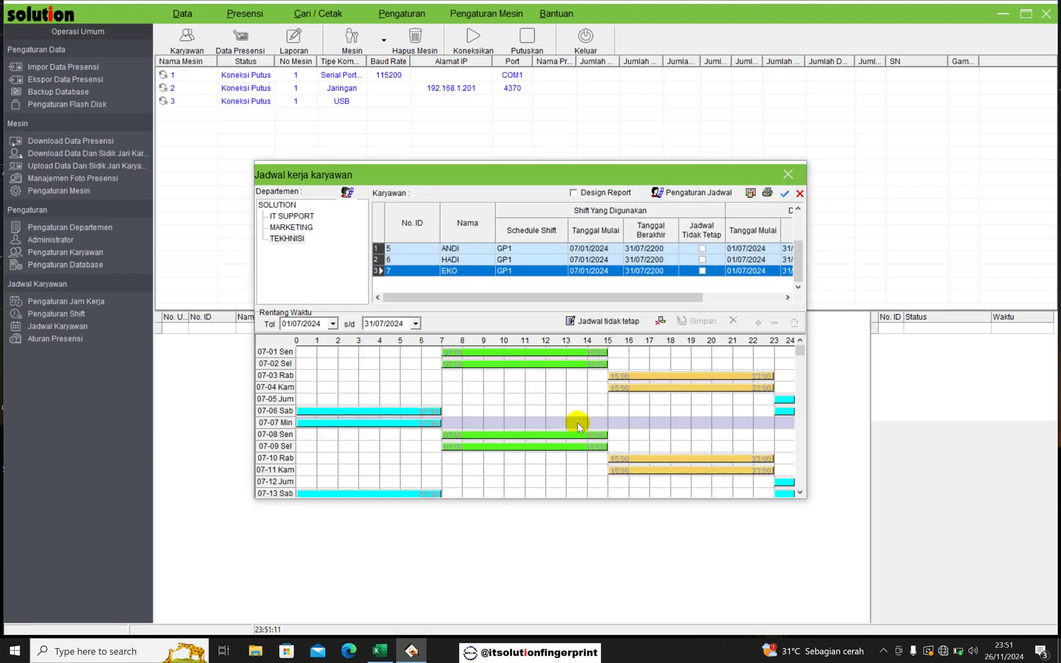
Step: Remove the GP1 schedule from all TEKHNISI employees
click(583, 271)
click(784, 193)
click(719, 193)
click(494, 341)
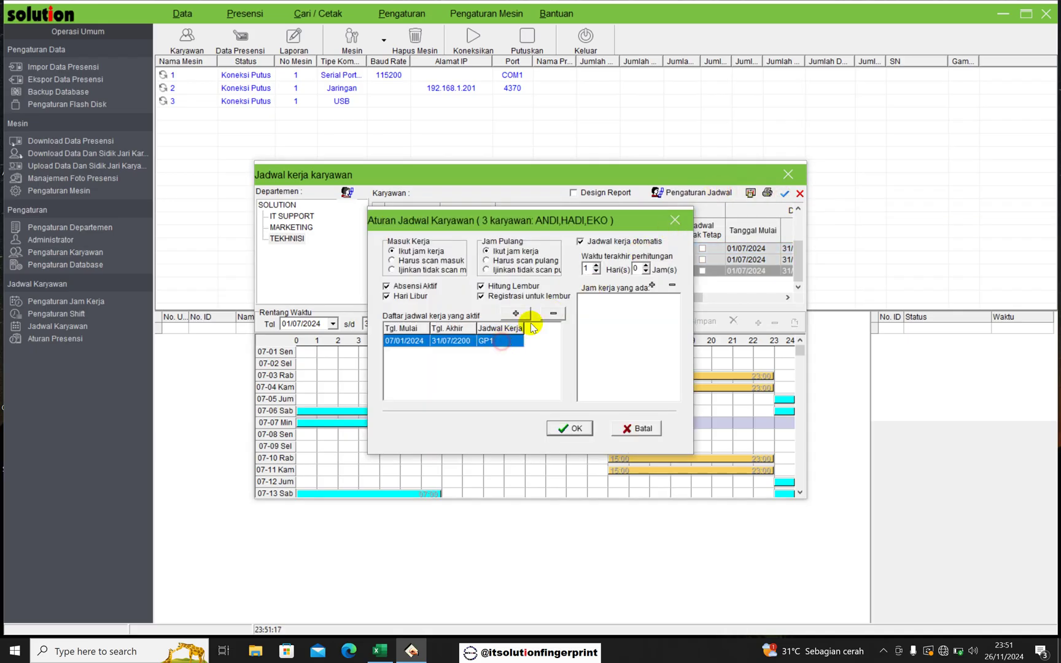
click(554, 314)
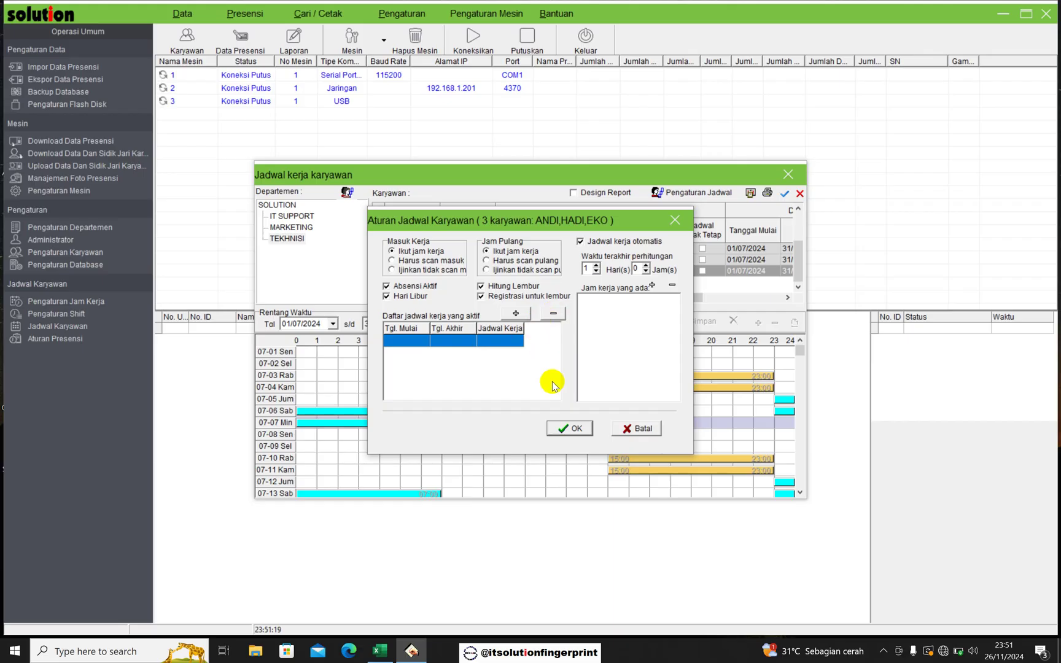
click(566, 429)
Step: Assign shift GP1 to only the first TEKHNISI employee from 01/07/2024 to 31/07/2200, and close the employee schedule
click(533, 249)
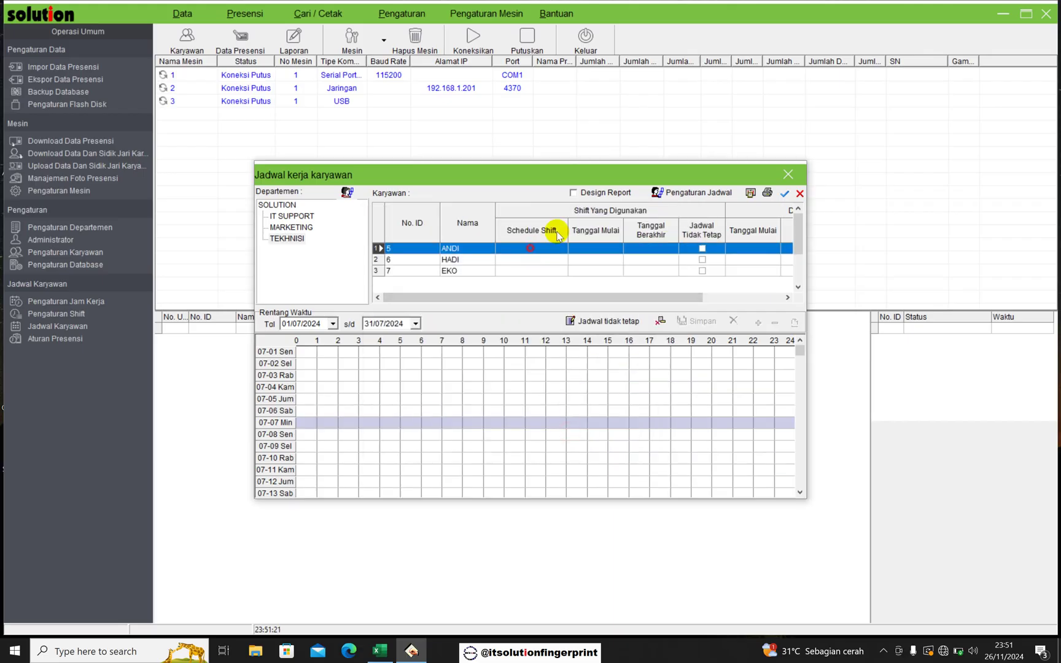
click(687, 192)
click(515, 314)
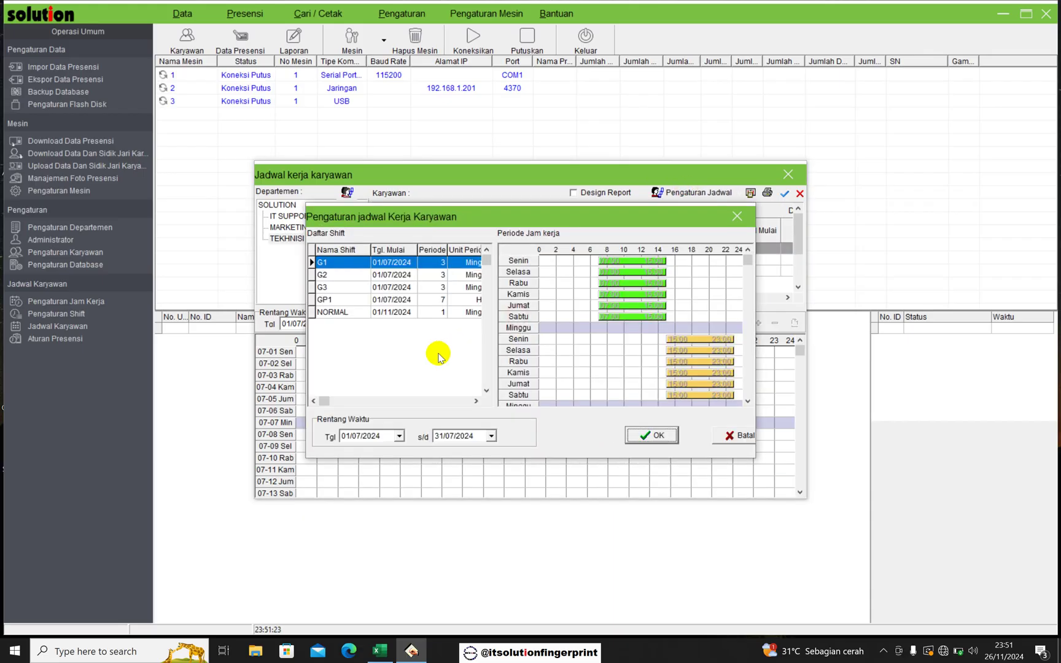
click(338, 301)
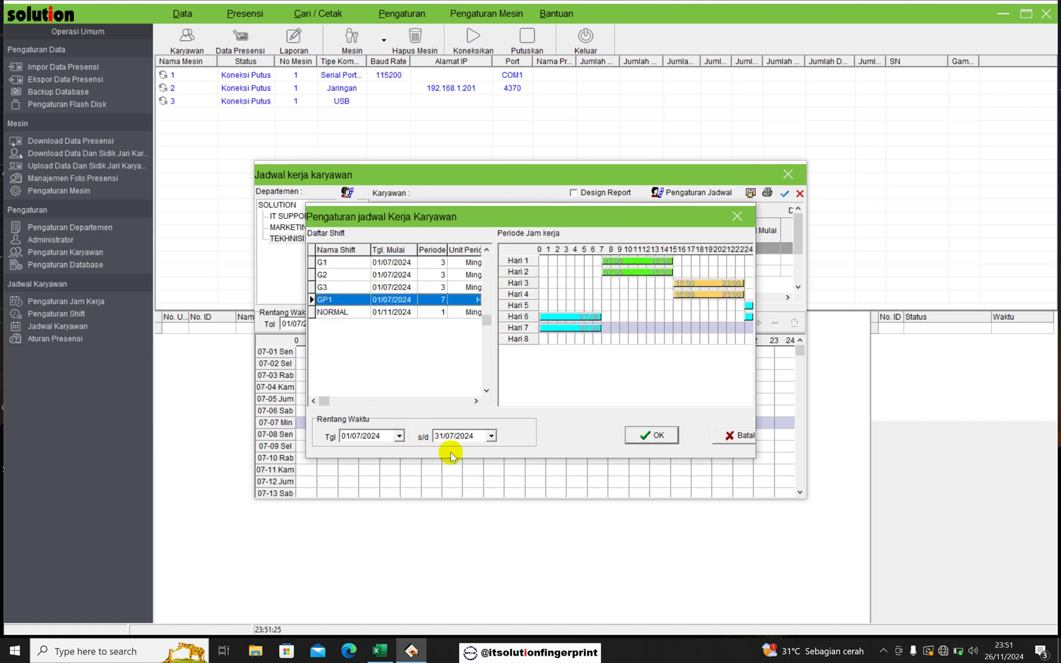
click(470, 437)
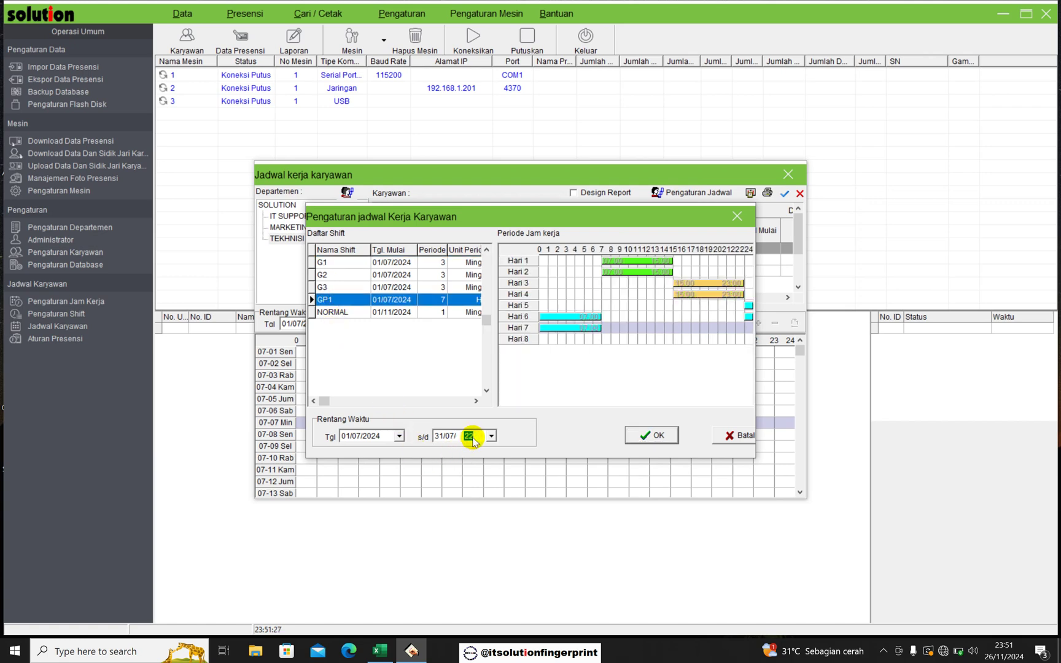
click(651, 435)
click(575, 430)
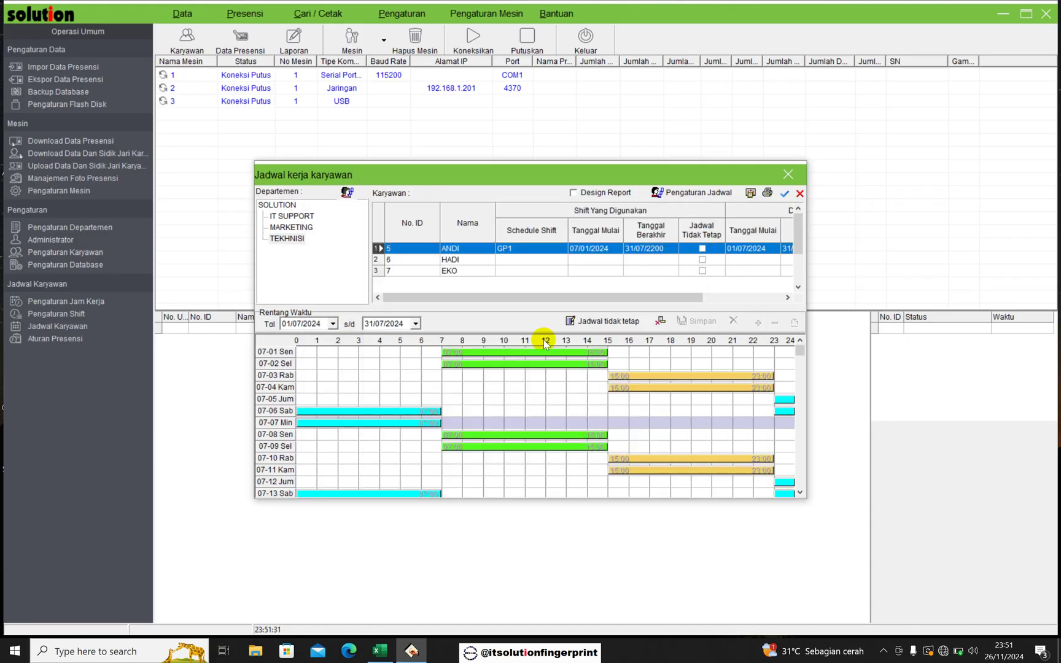
click(790, 171)
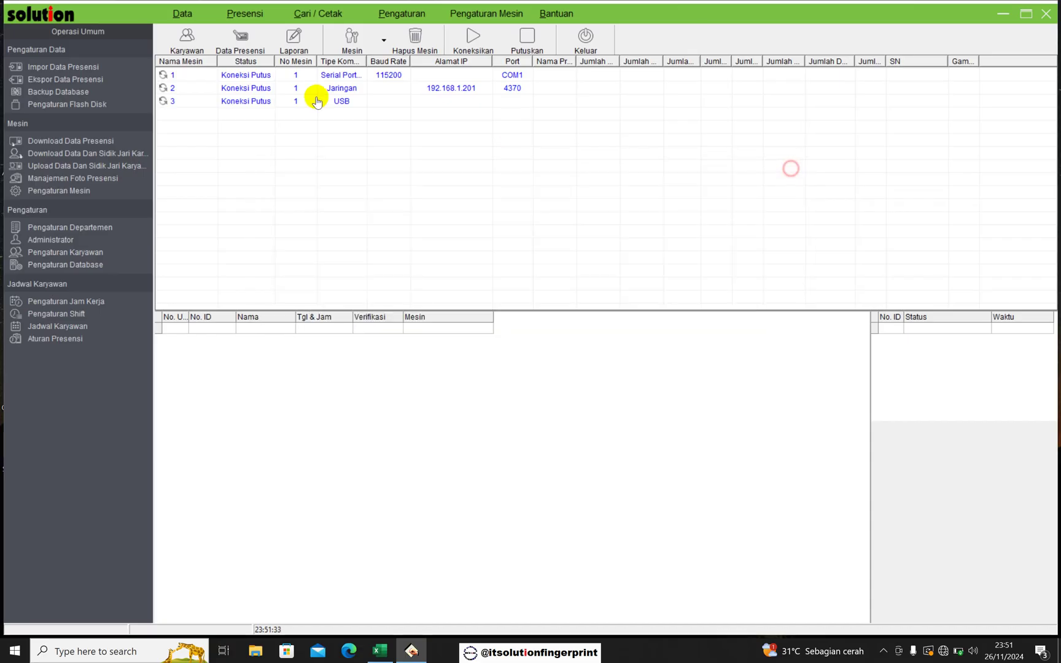
Step: Calculate the attendance transactions of the first TEKHNISI employee in the report and calculation window
click(294, 39)
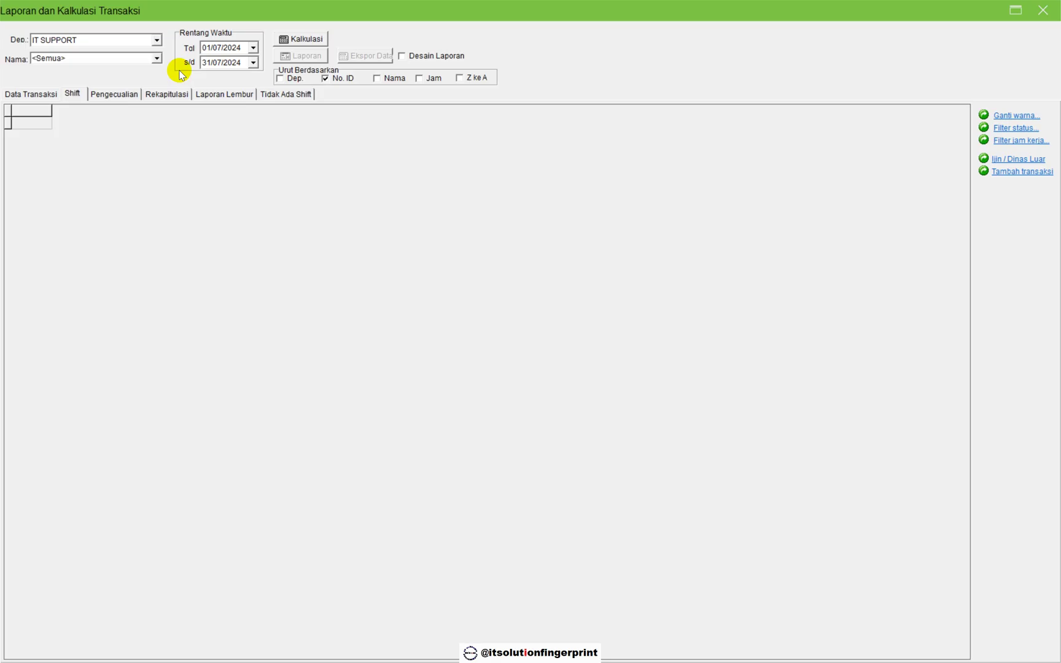
click(157, 40)
click(72, 89)
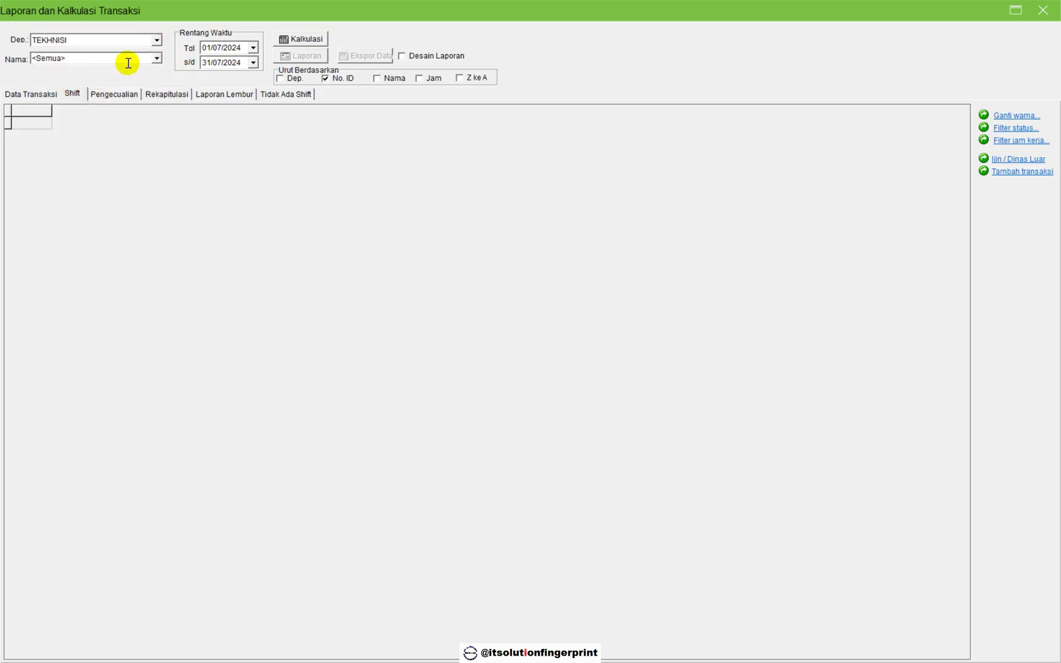
click(157, 58)
click(61, 78)
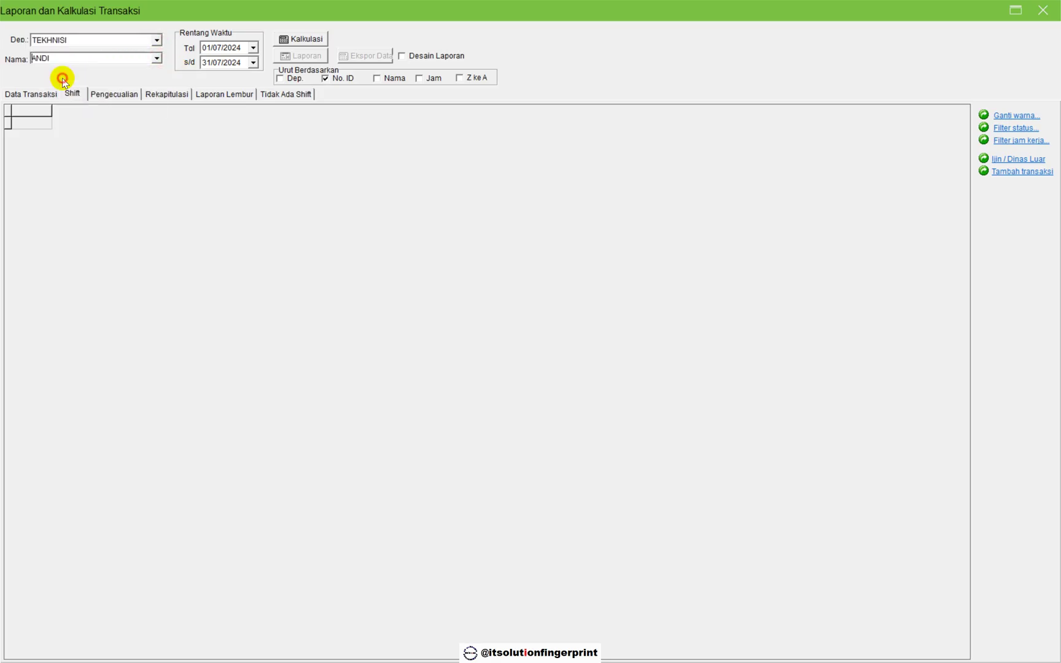
click(300, 40)
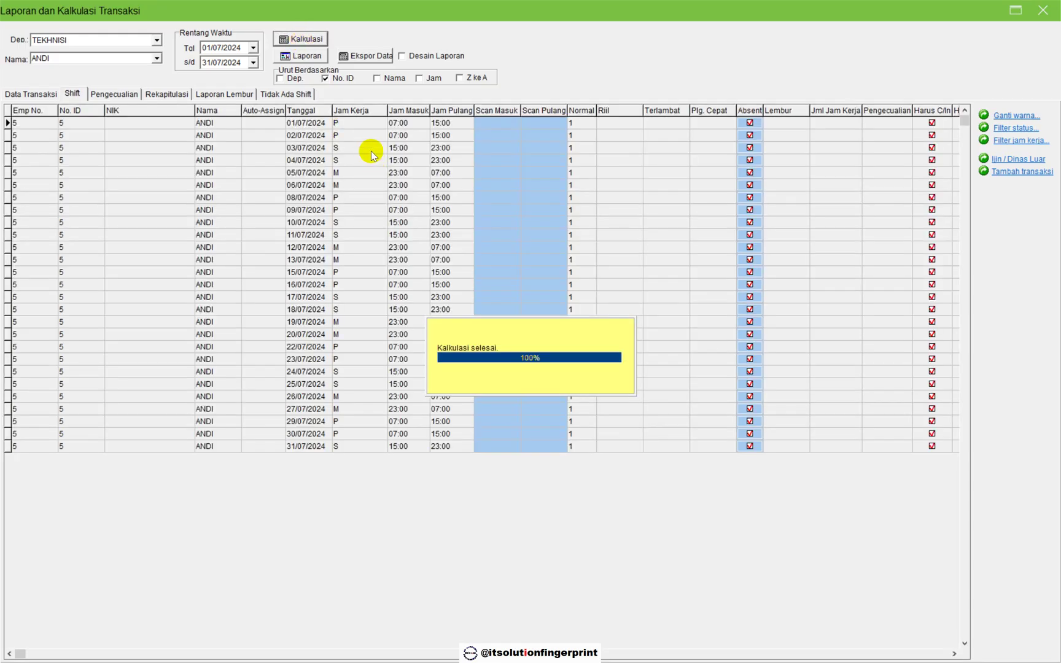
Step: Compare the employee's Jadwal Harian Karyawan report with the rotation in the Excel workbook Contoh jam kerja shift, and close the report windows
click(301, 56)
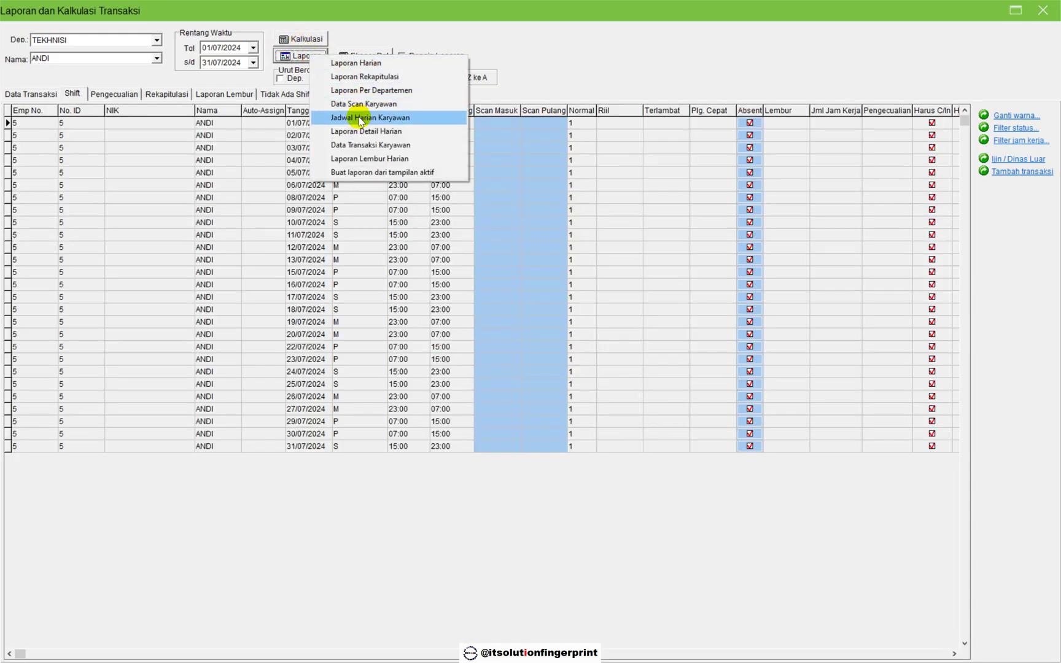
click(363, 117)
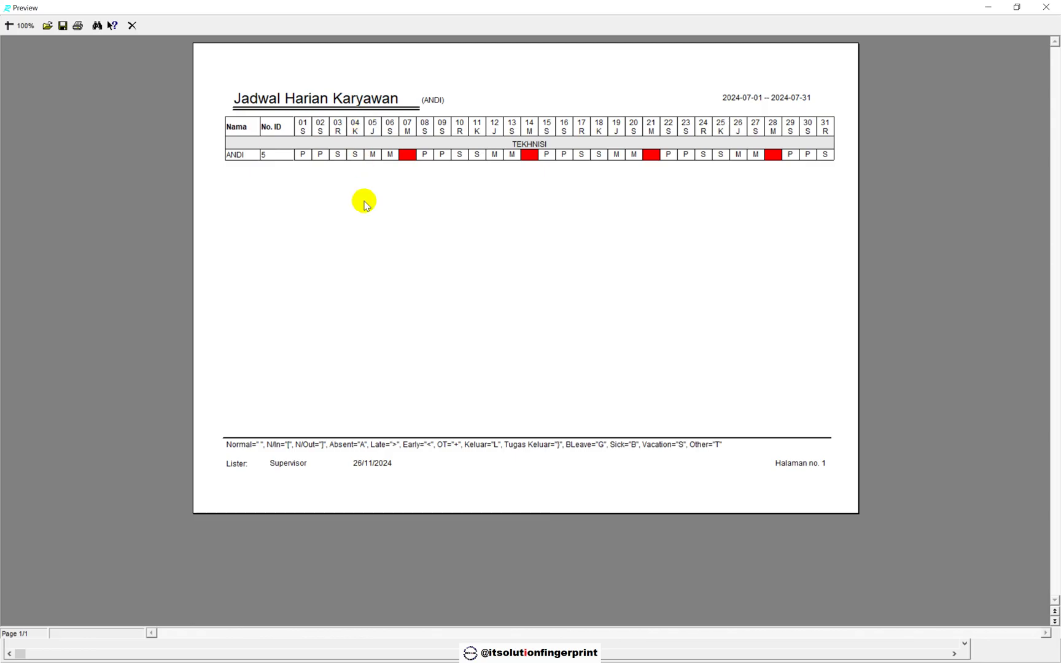
key(alt+Tab)
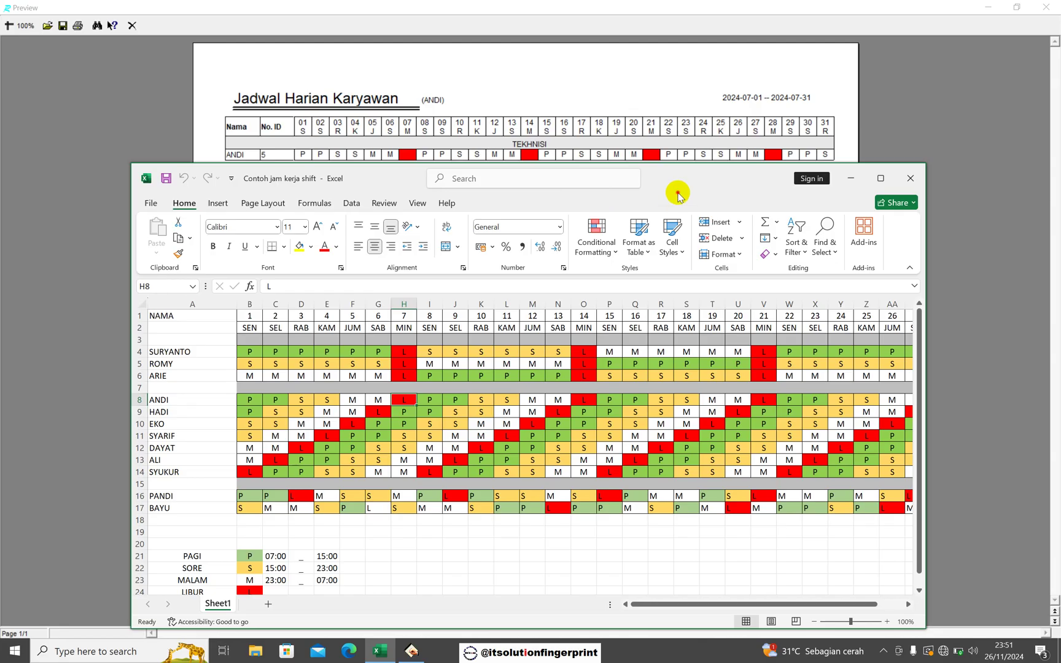
drag(677, 190, 559, 179)
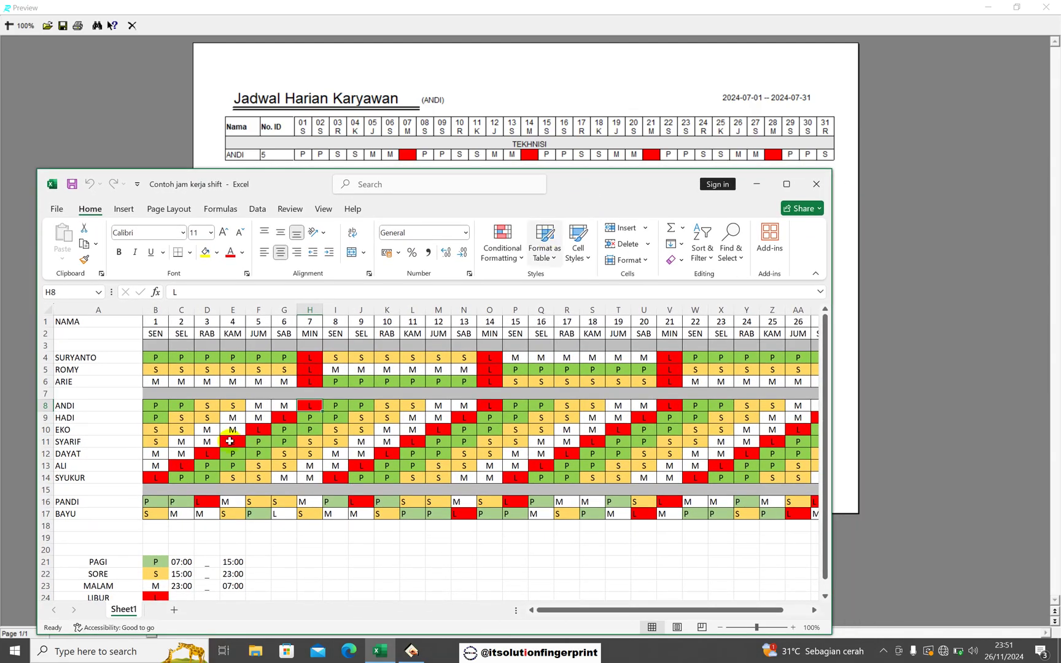
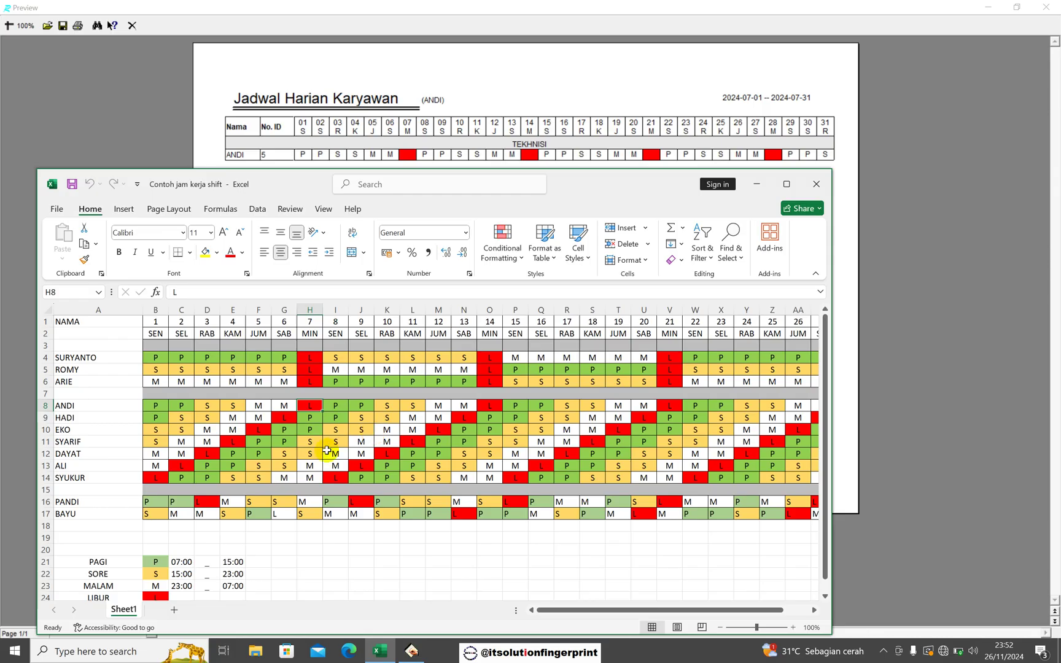
click(156, 420)
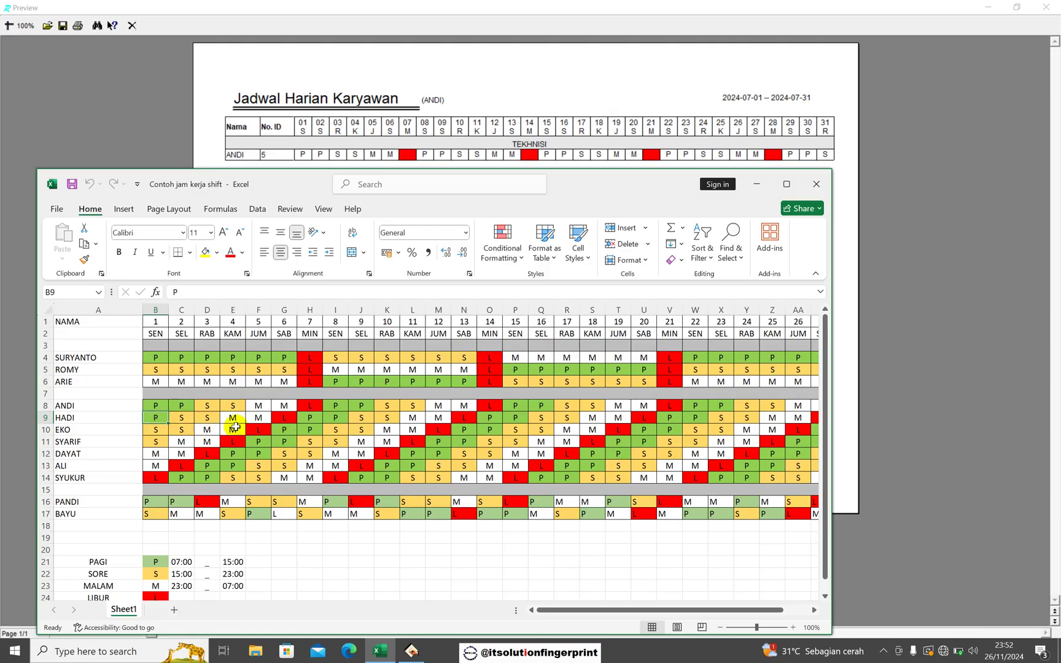
click(912, 360)
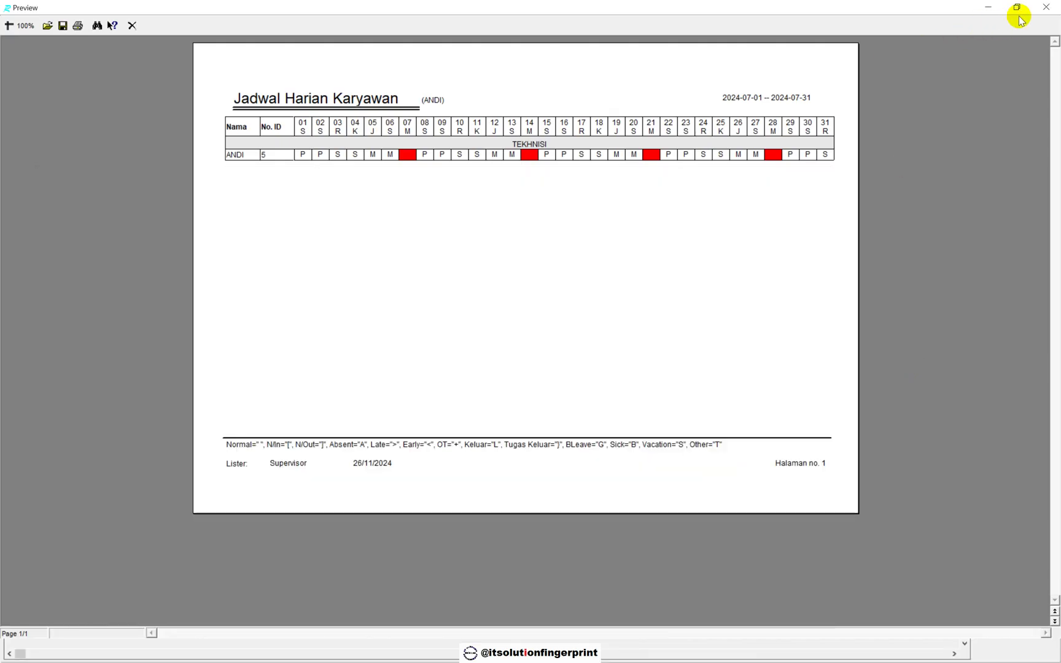
click(1046, 6)
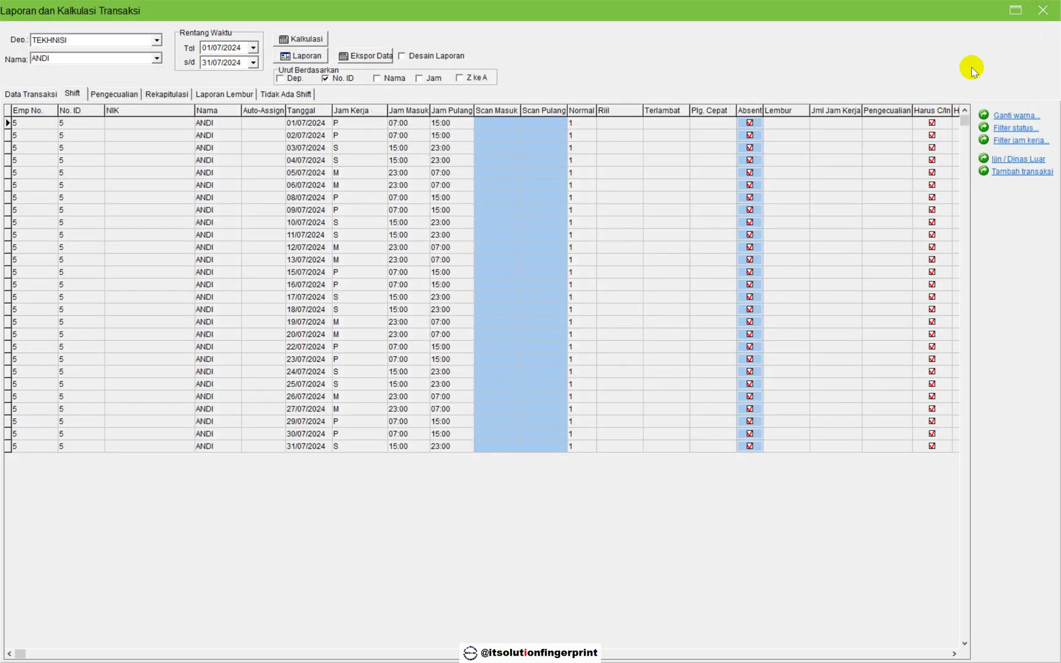
click(1042, 10)
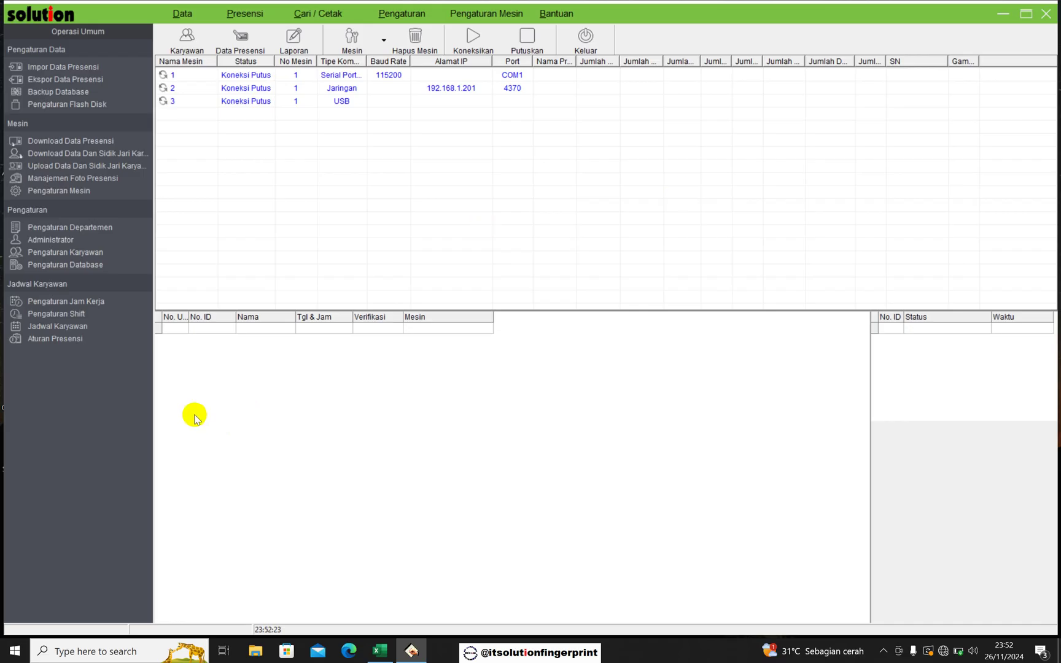
Step: Add a new shift named GP2 in the shift settings with the start date 01/07/2024
click(83, 316)
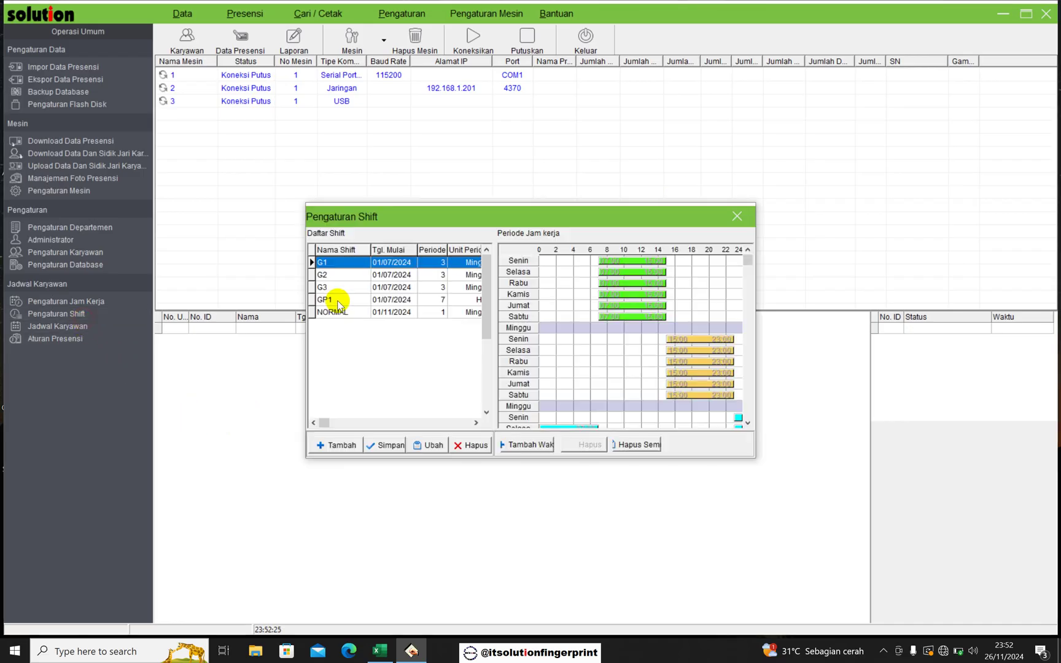
click(336, 444)
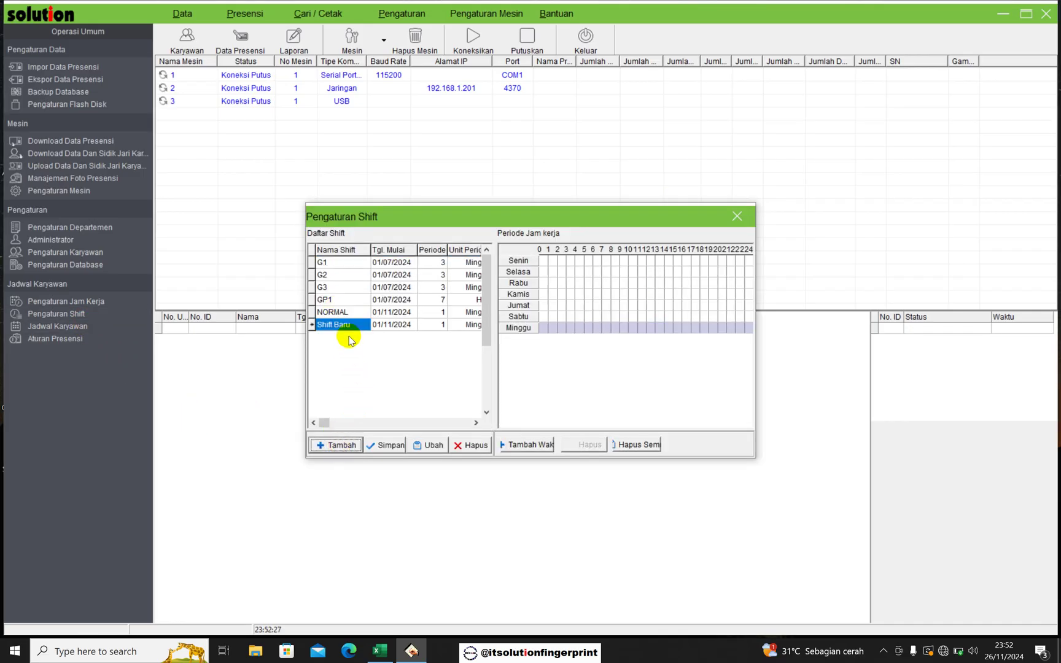
click(351, 332)
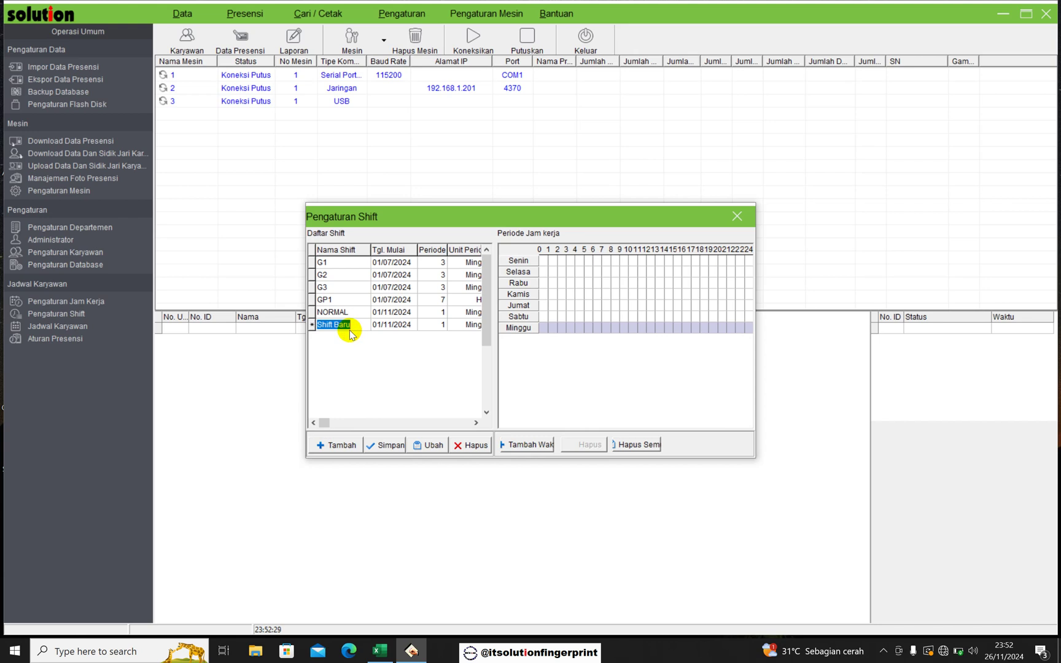
text(GP2)
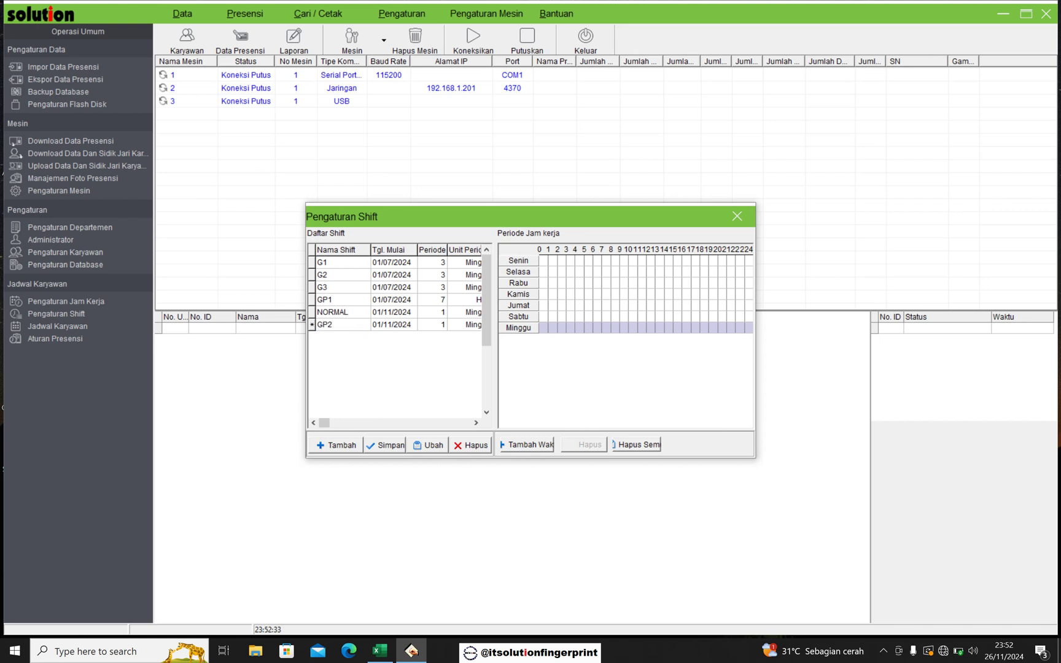
click(388, 325)
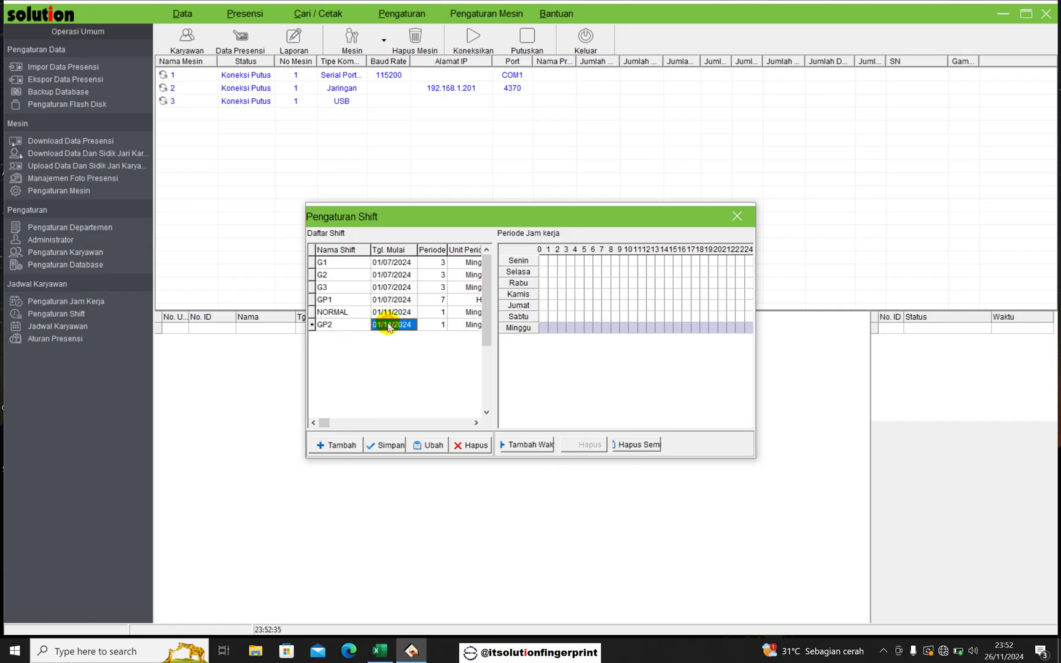
click(393, 324)
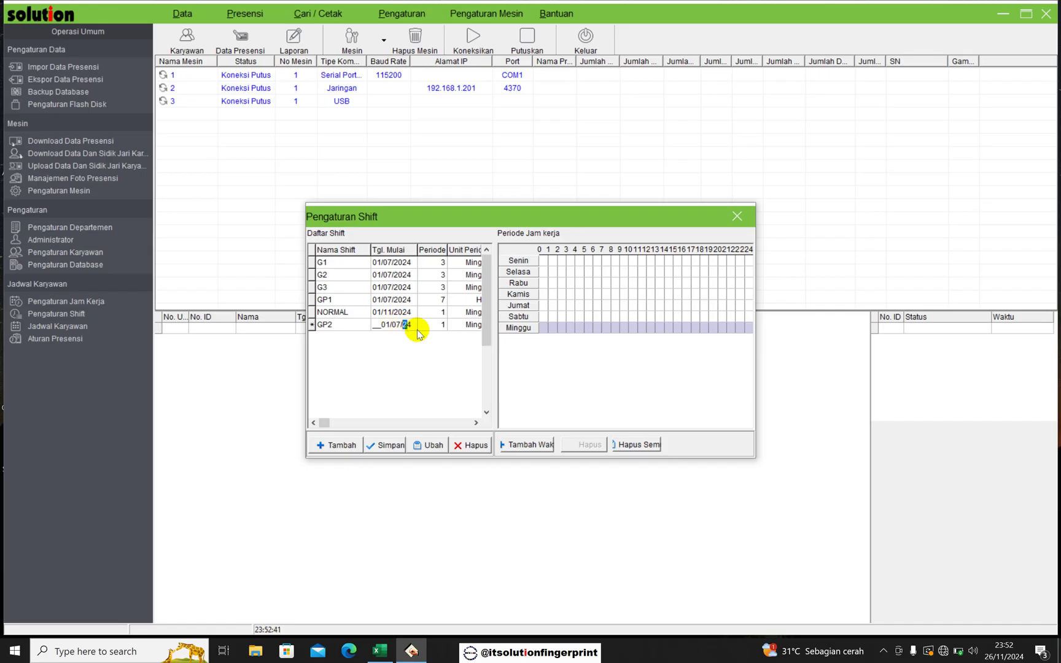
Step: Set shift GP2's period to 7 with the unit Hari, and save the shift
click(437, 325)
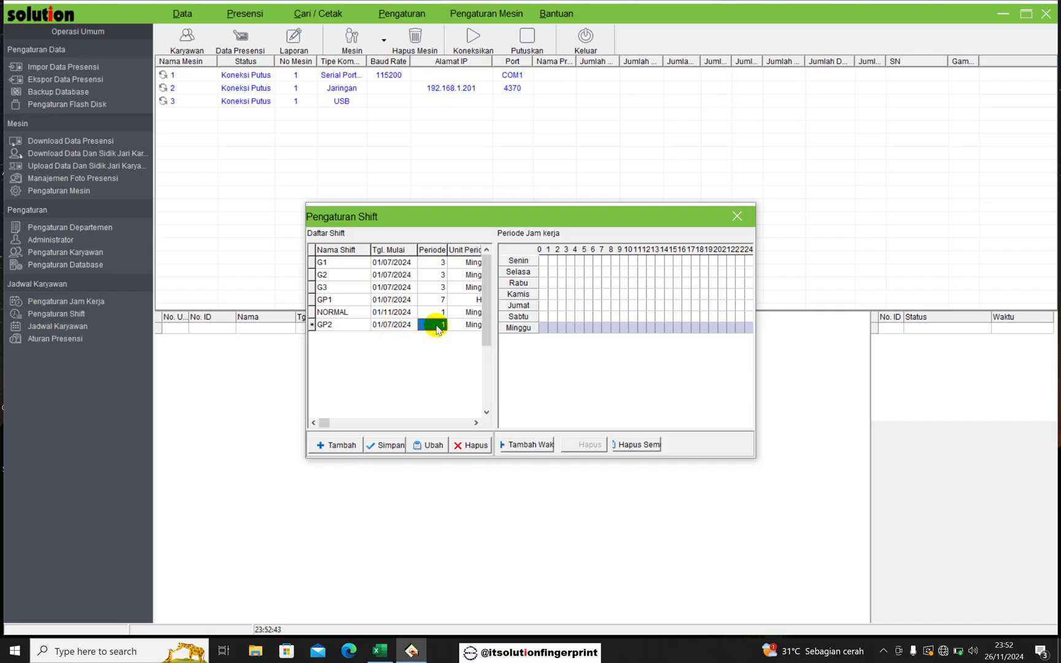
text(7)
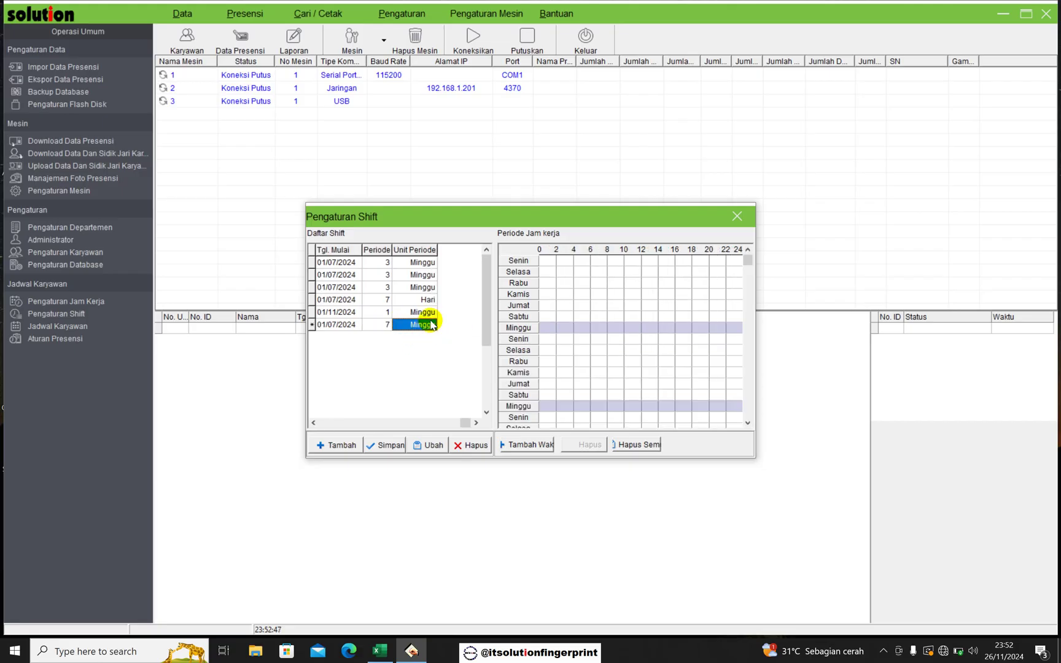
click(429, 324)
click(432, 324)
click(402, 345)
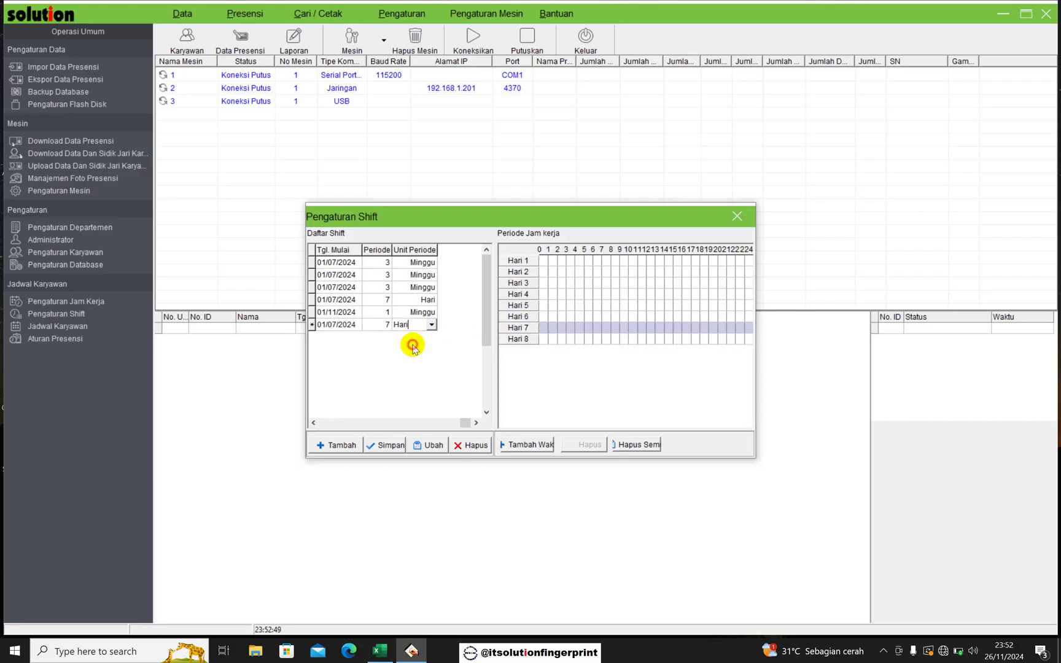
click(385, 445)
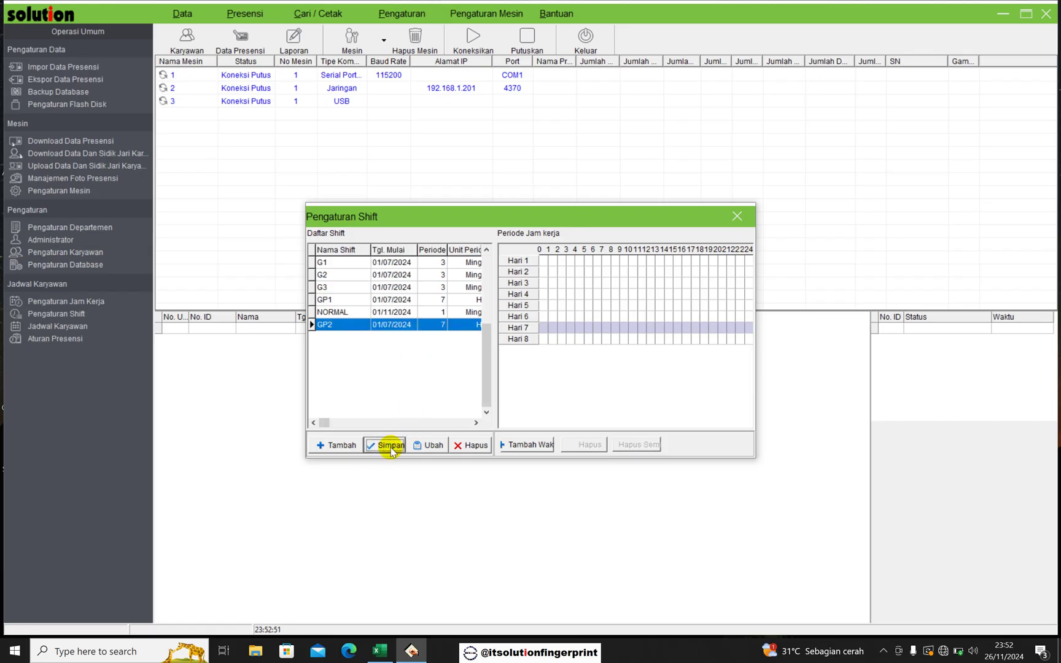
Step: Examine the second TEKHNISI employee's shift rotation for days 1 to 7 (row 9) in the Excel workbook, and return to the shift settings
click(381, 649)
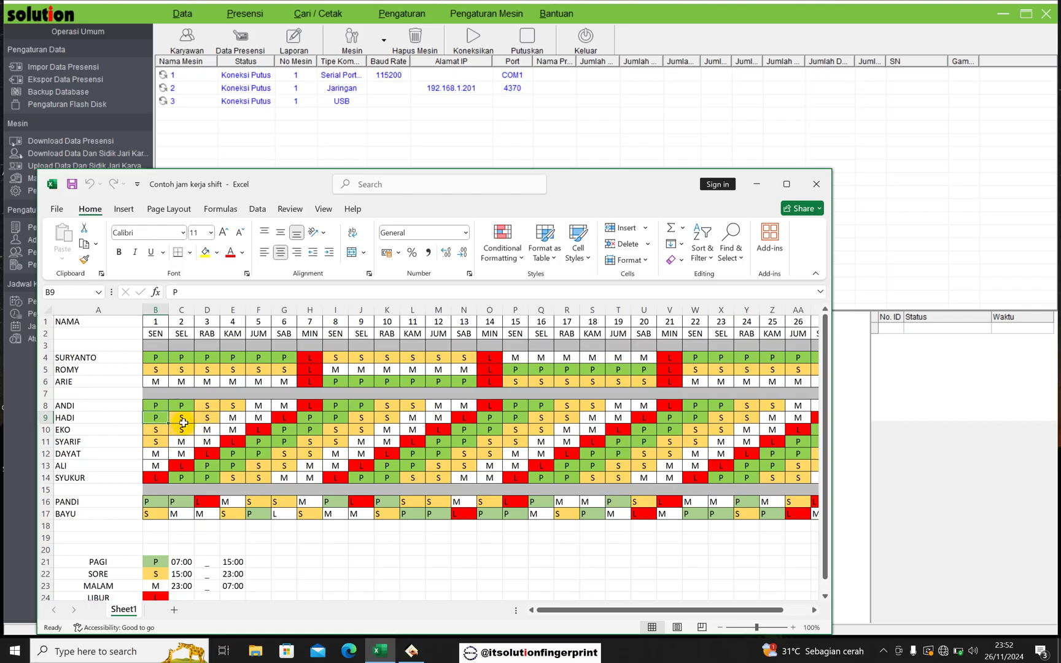
click(185, 418)
click(207, 418)
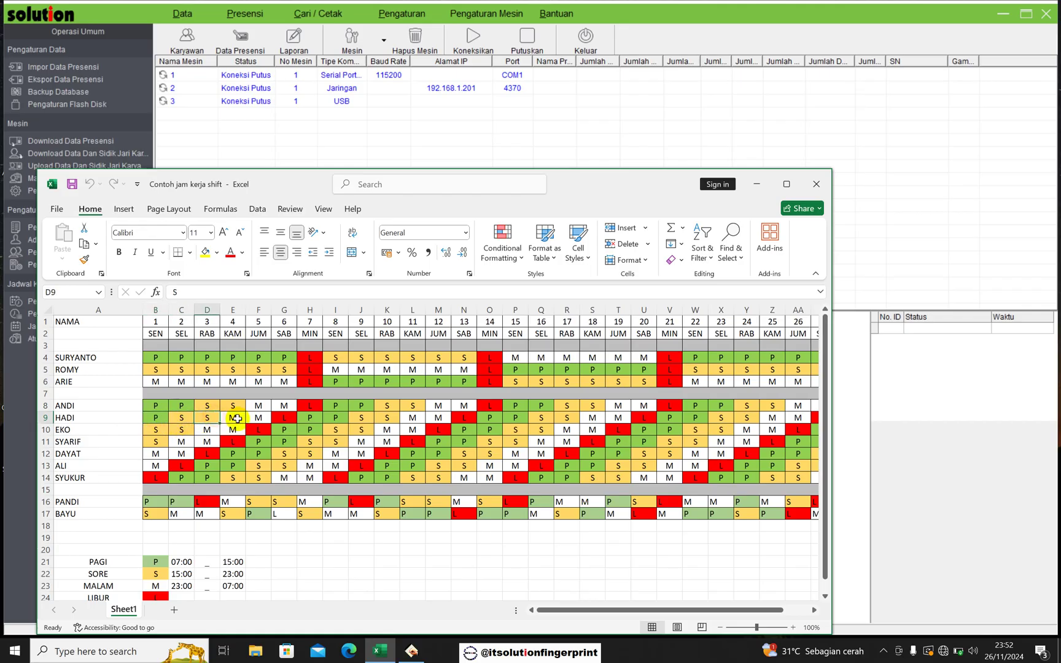
click(238, 419)
click(255, 418)
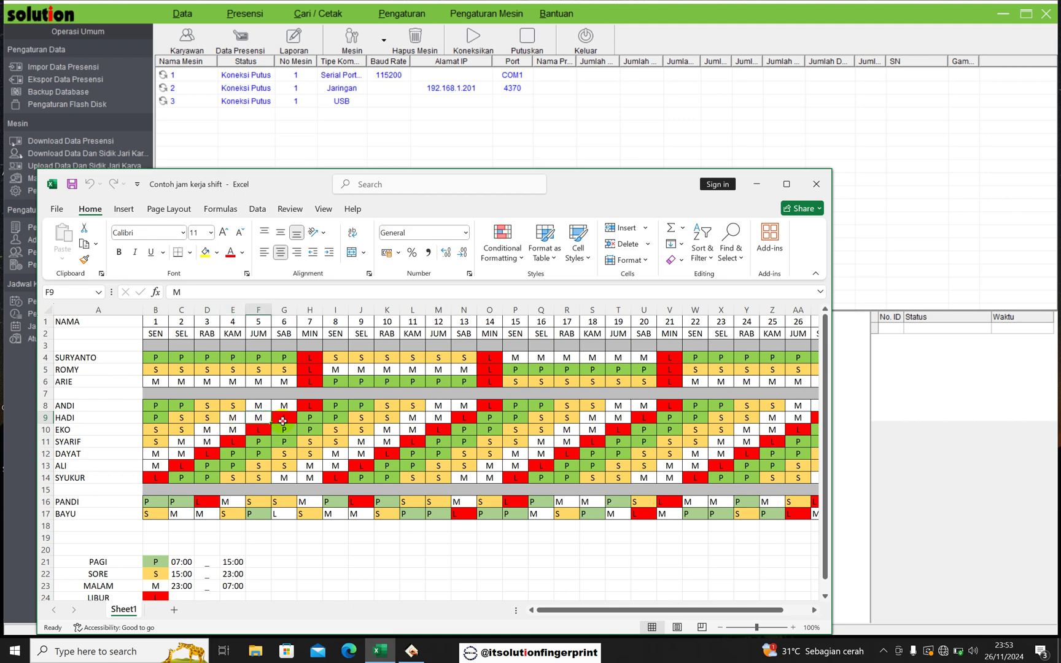
click(282, 421)
click(308, 418)
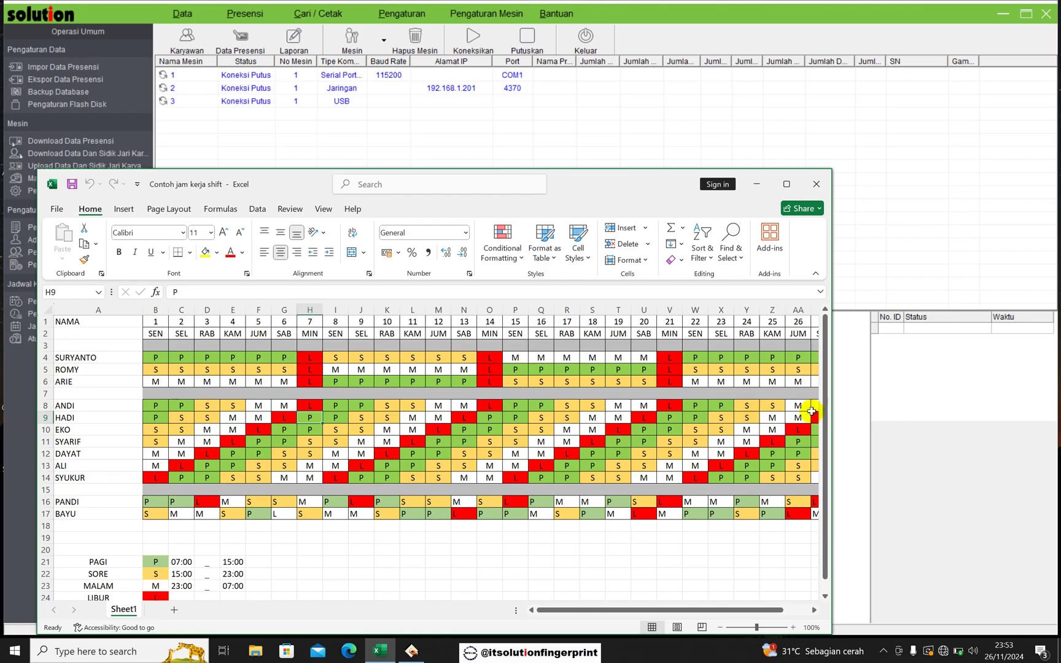
click(870, 380)
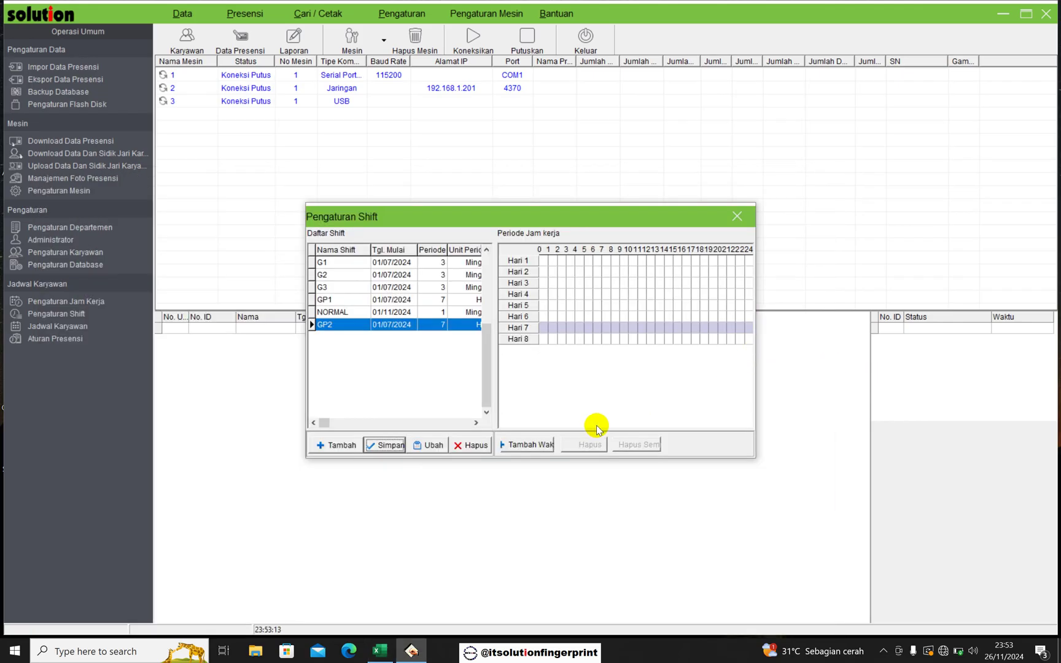
Step: Assign the working hours P(07:00-15:00) to only Hari 1 of shift GP2
click(525, 447)
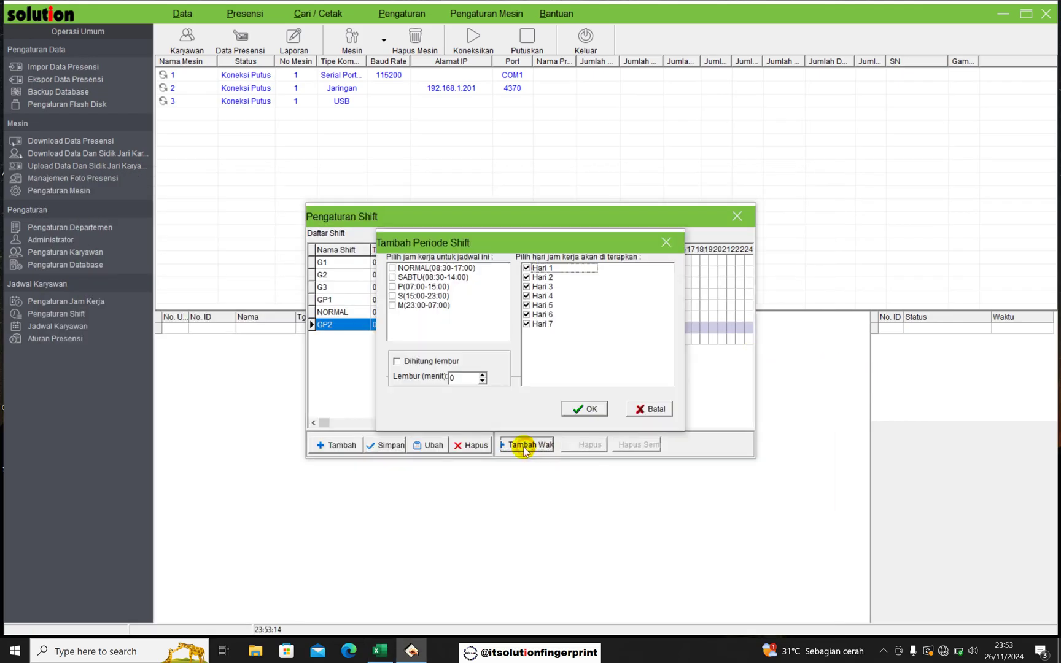
right_click(574, 303)
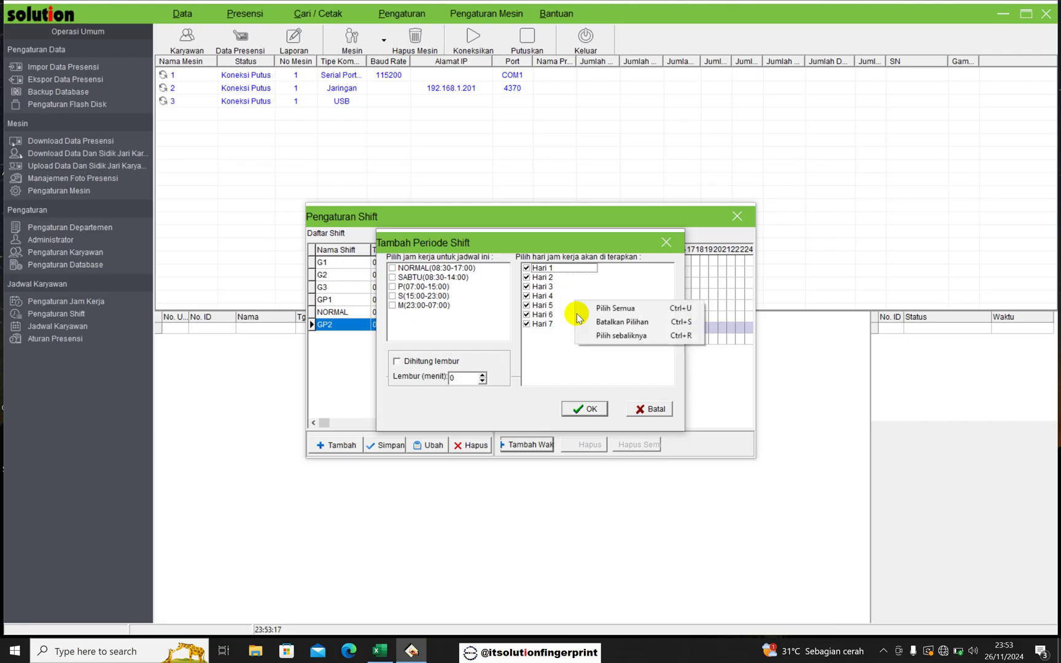
click(610, 335)
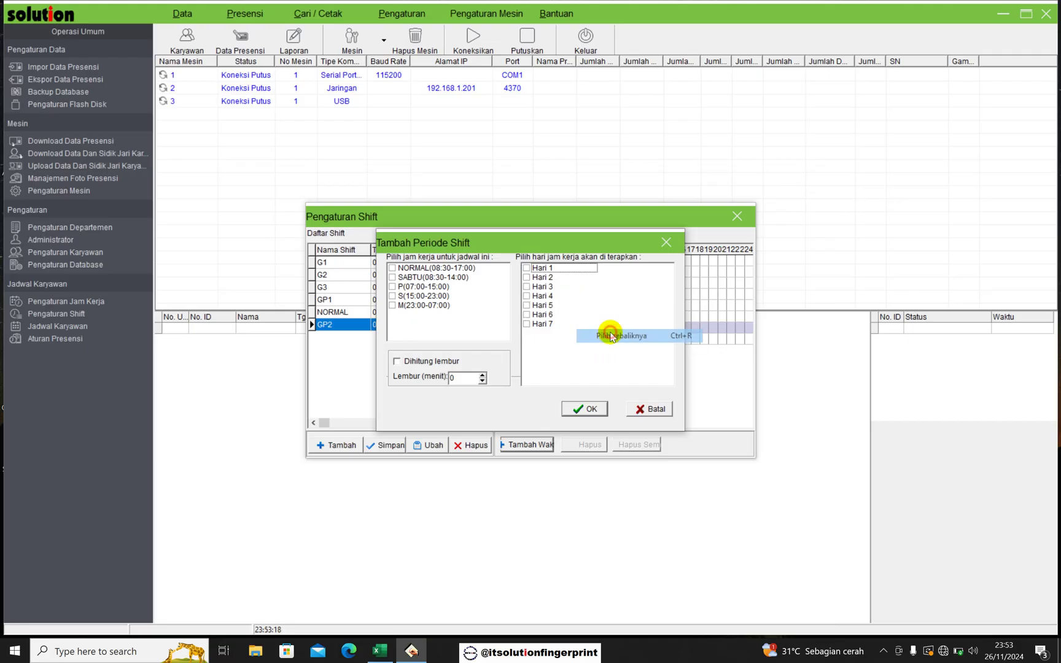
click(526, 269)
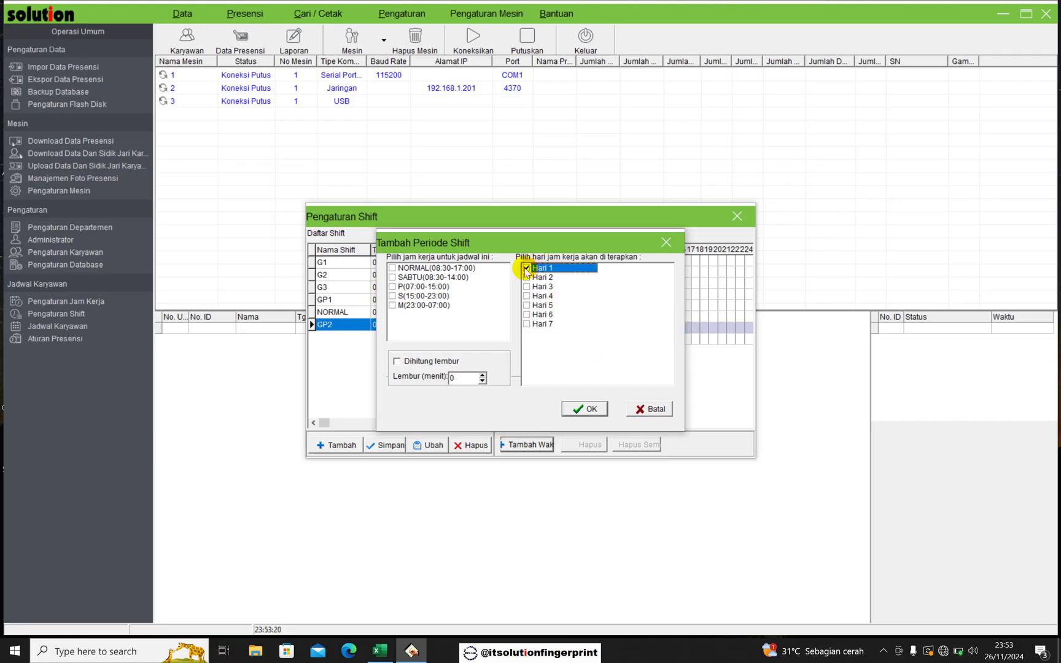
click(392, 287)
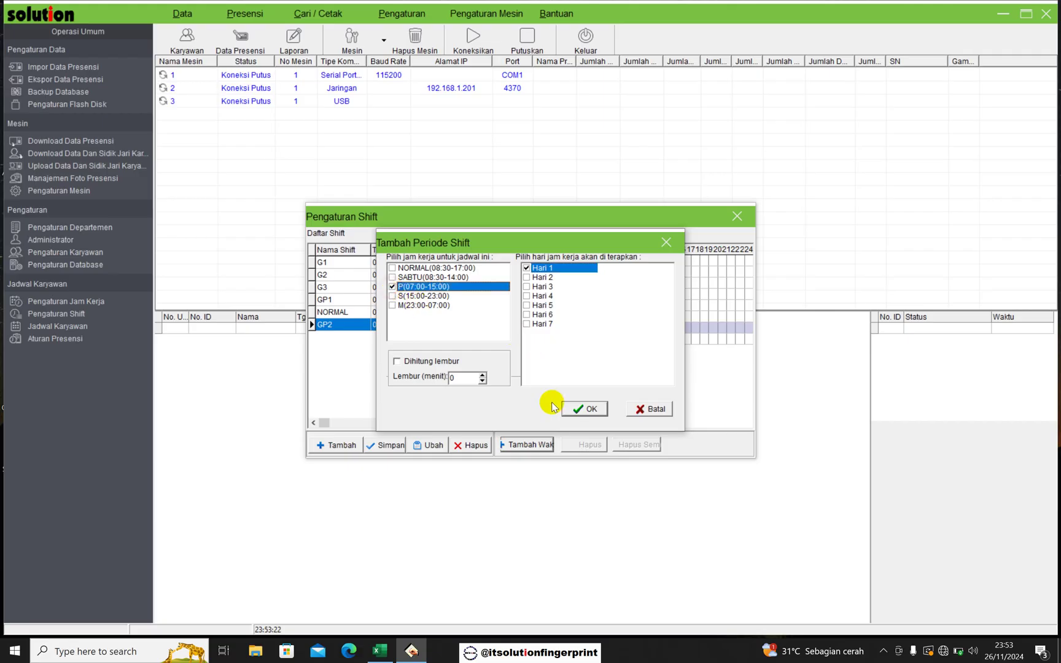
click(592, 410)
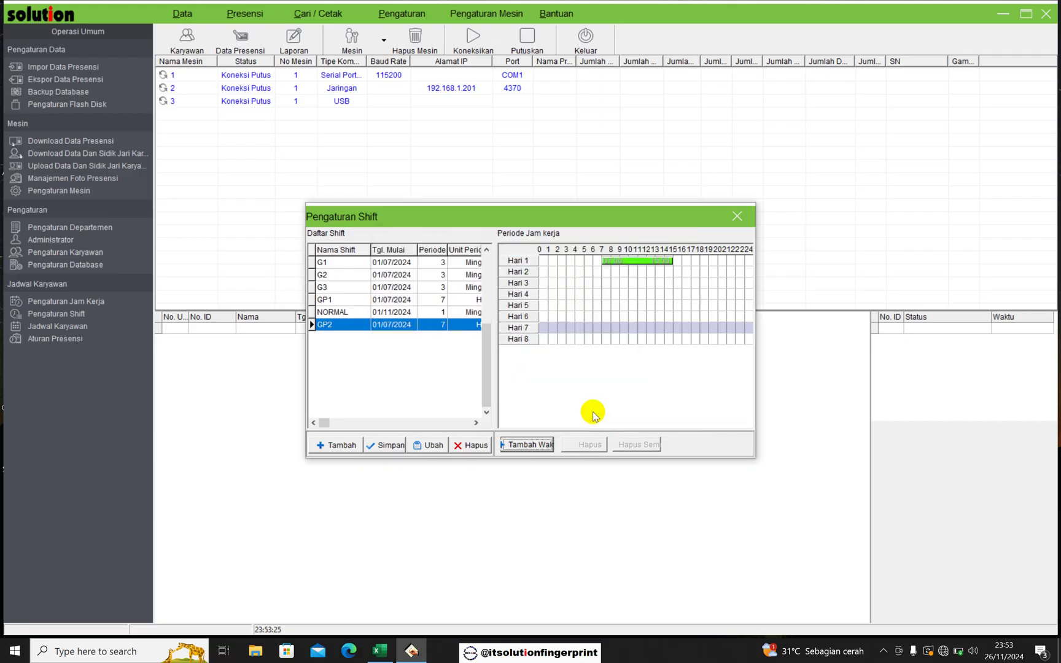
Step: Assign the working hours S(15:00-23:00) to only Hari 2 and Hari 3 of shift GP2
click(536, 444)
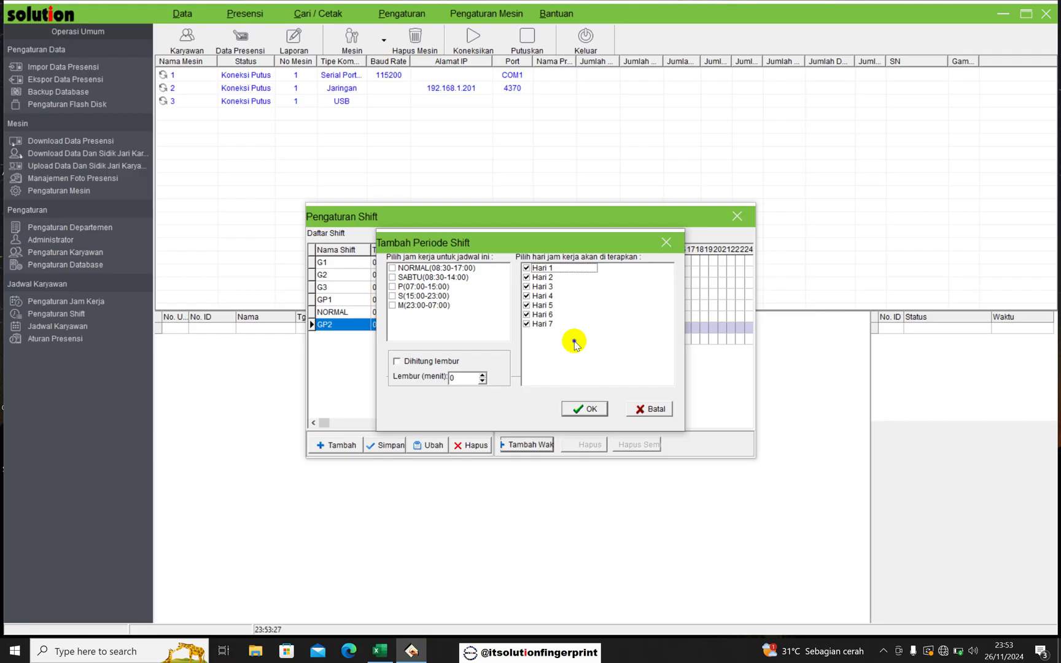
right_click(576, 344)
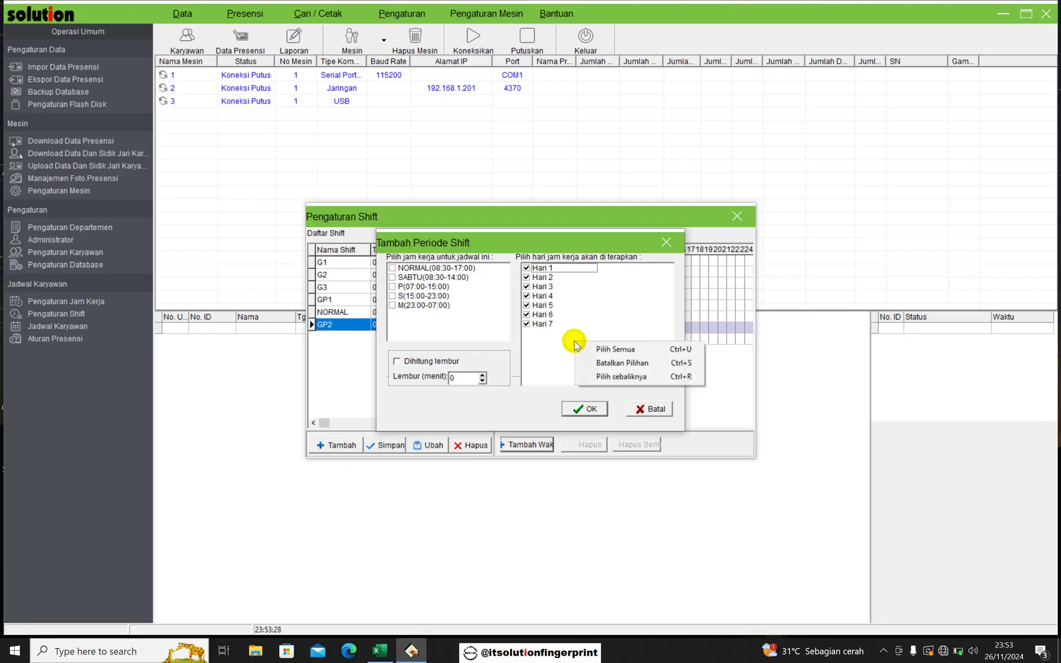
click(603, 377)
click(526, 277)
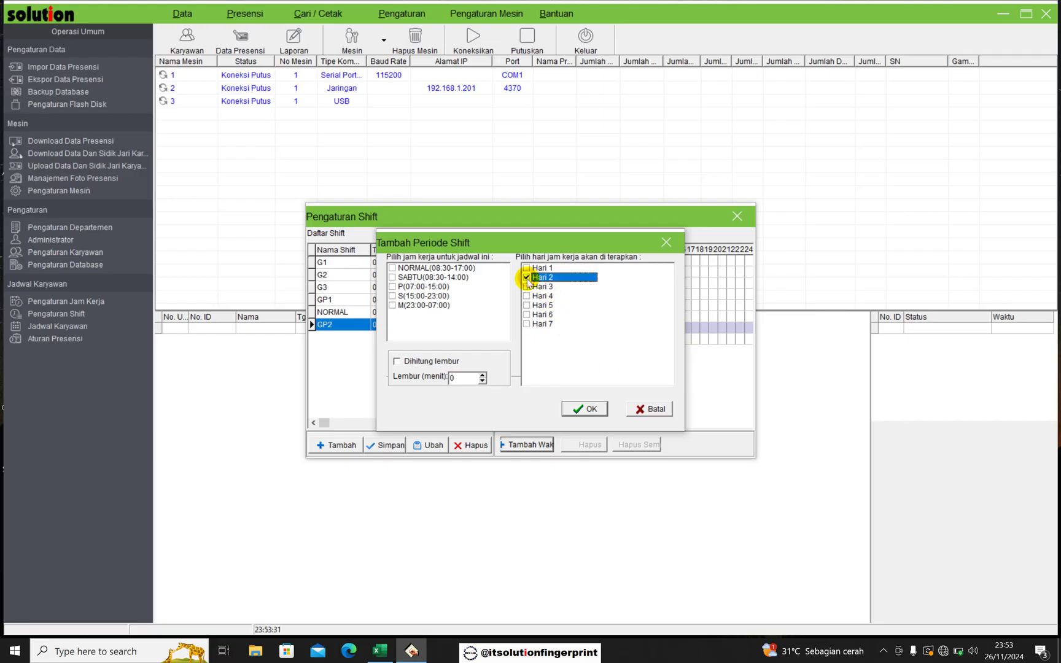
click(526, 287)
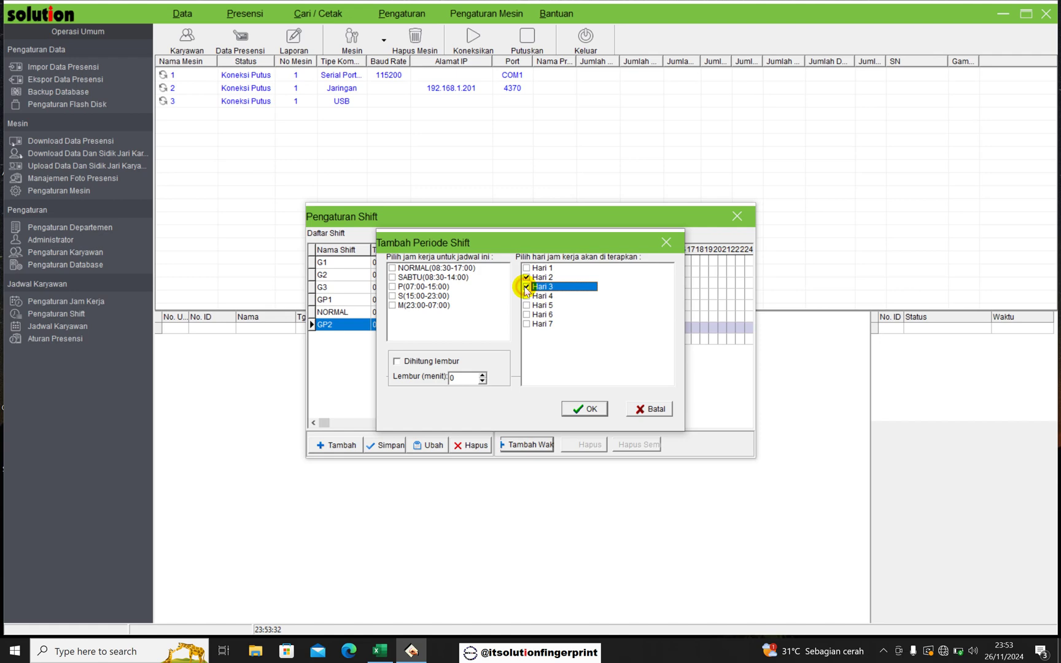
click(393, 296)
click(586, 410)
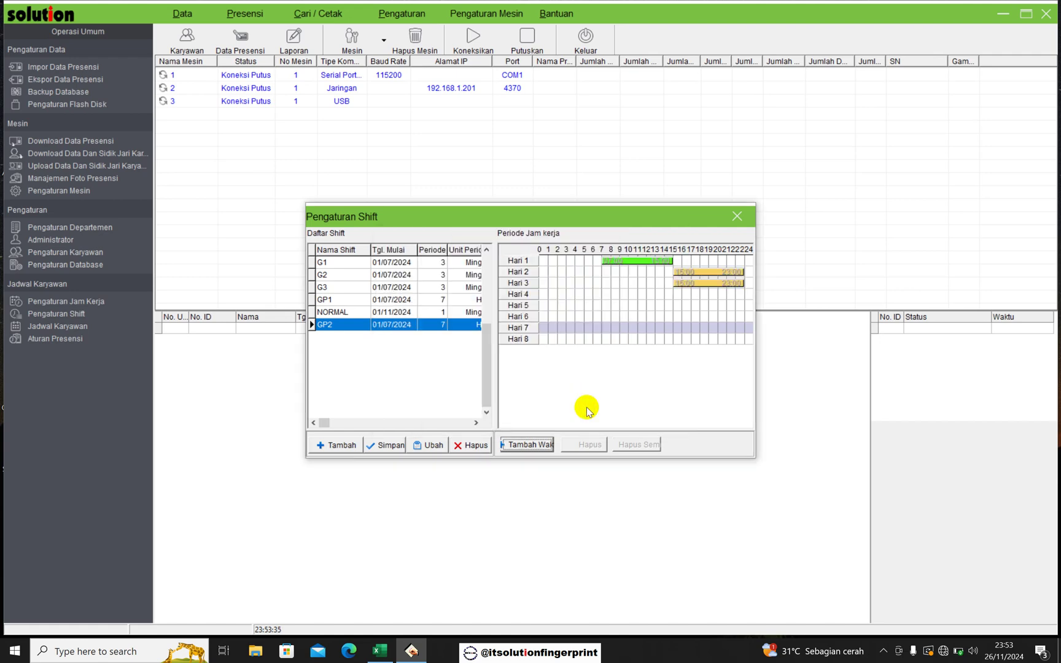
Step: Assign the working hours M(23:00-07:00) to only Hari 4 and Hari 5 of shift GP2
click(529, 445)
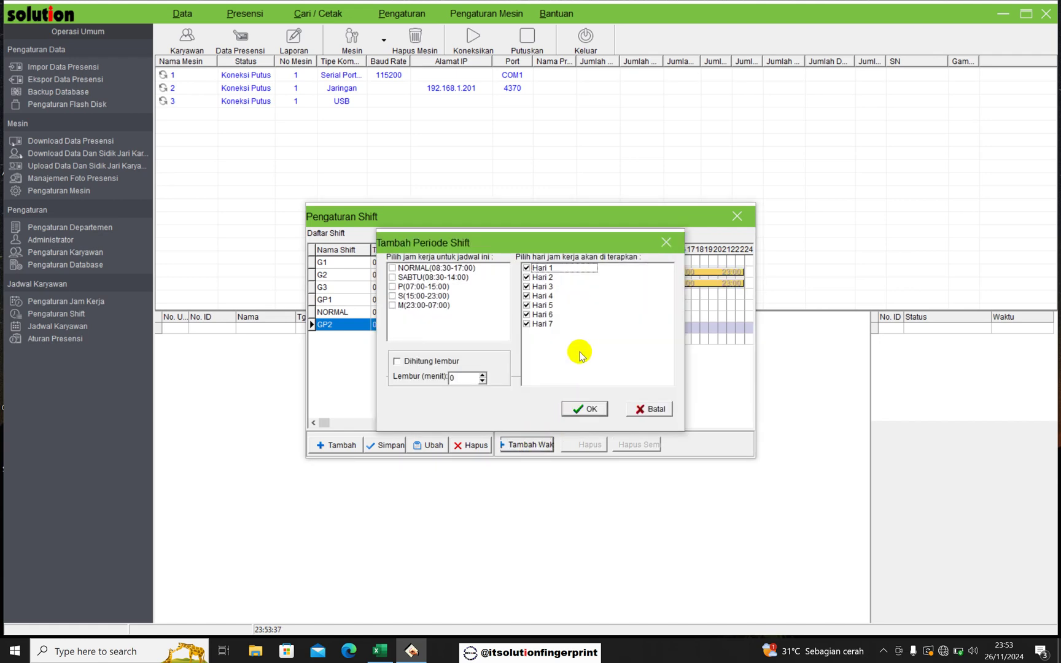
right_click(585, 343)
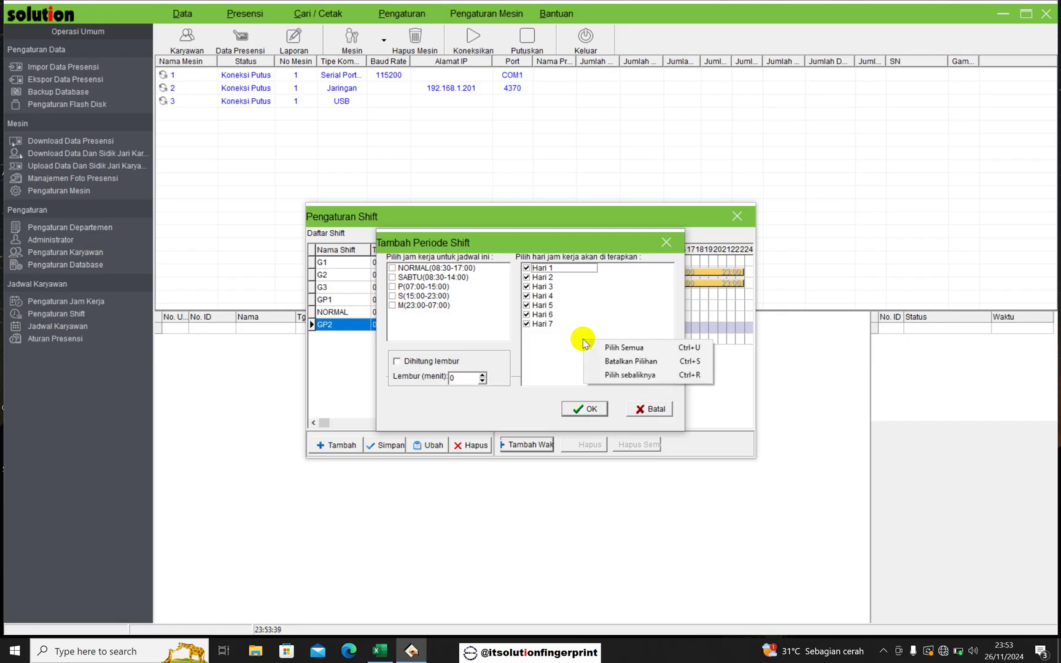
click(611, 375)
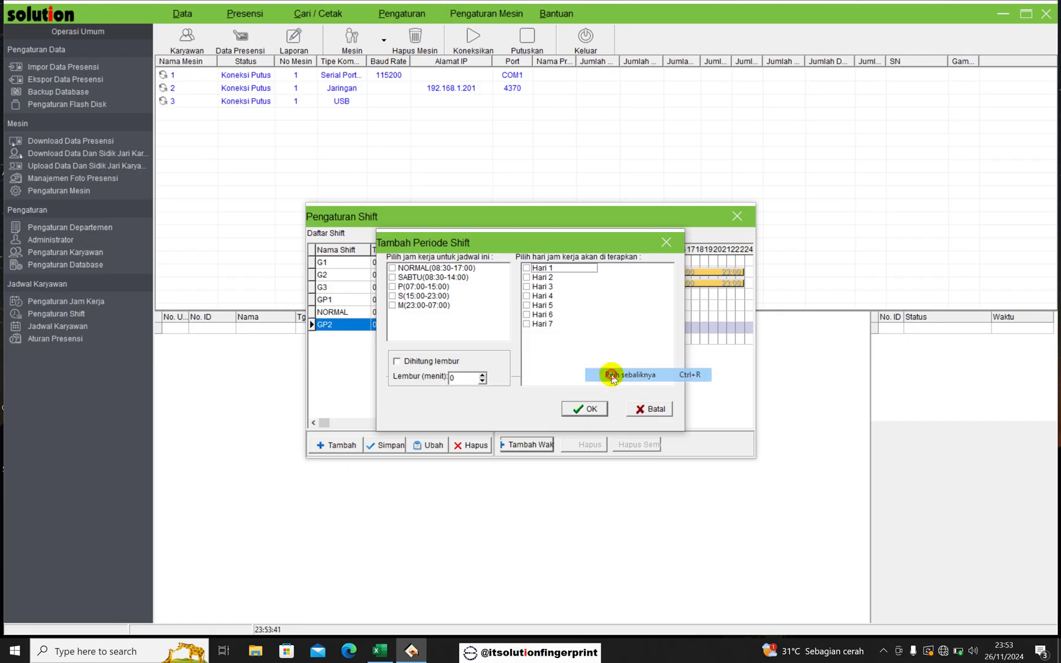
click(526, 297)
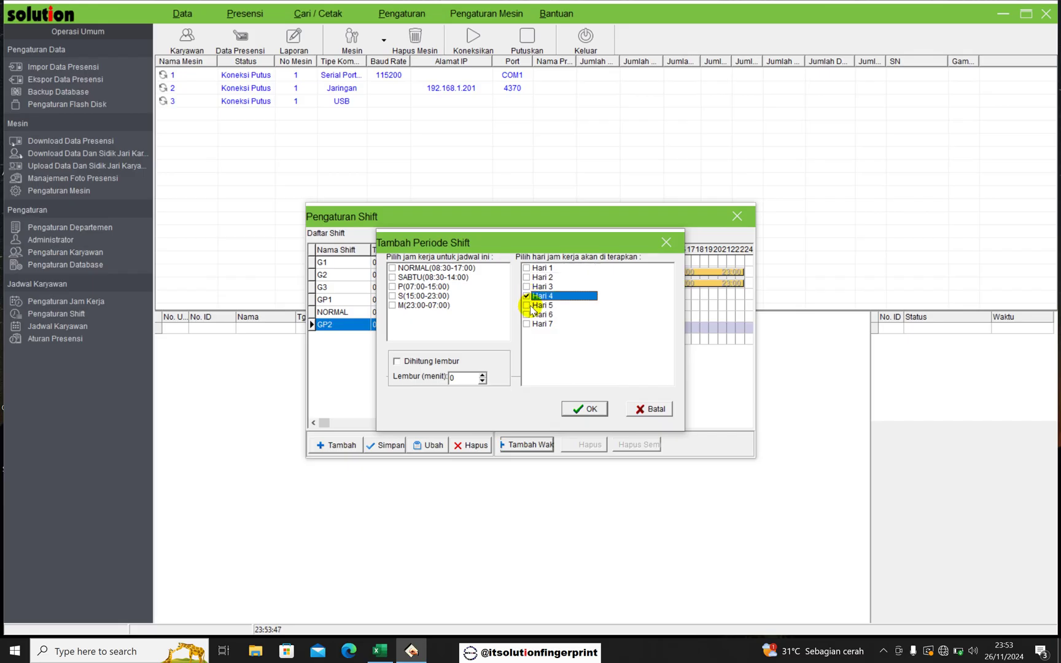
click(527, 305)
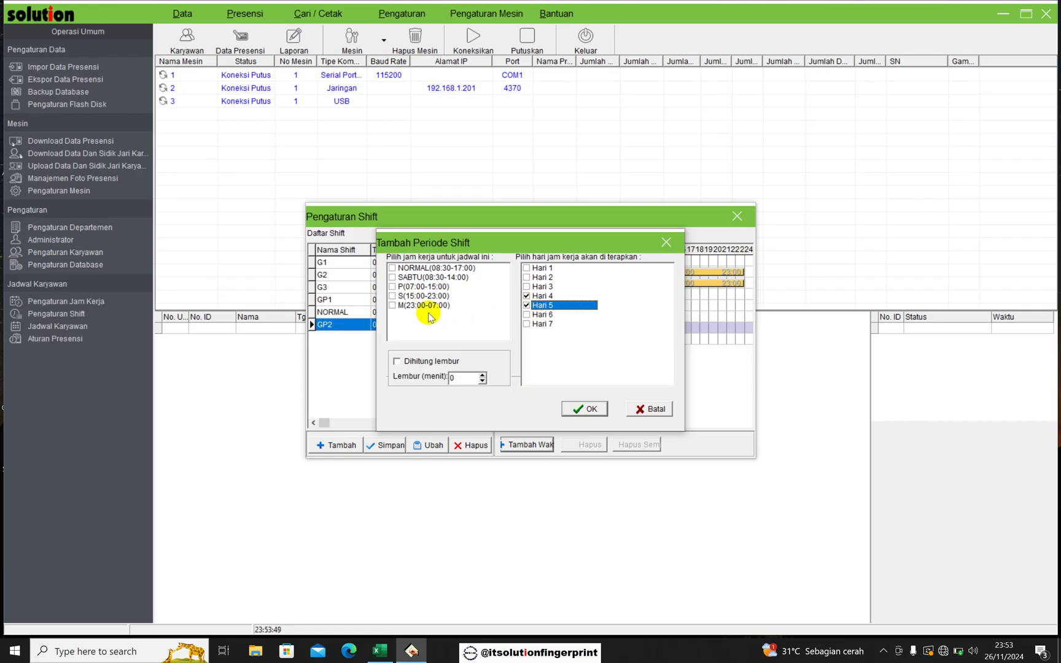
click(393, 306)
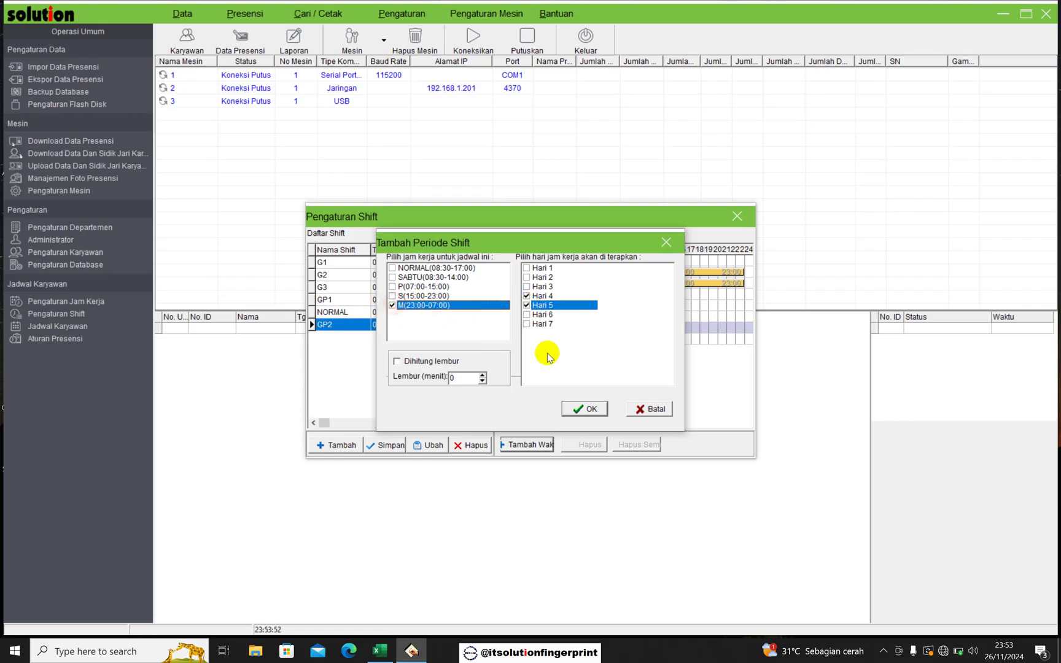
click(588, 409)
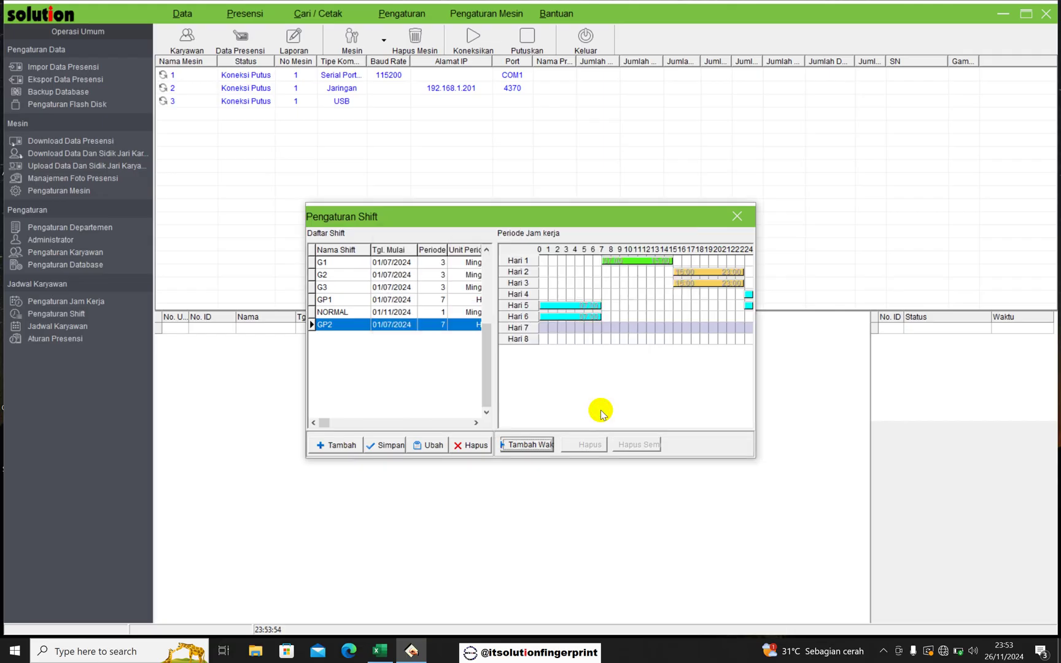
Step: Assign the working hours P(07:00-15:00) to only Hari 7 of shift GP2, and close the shift settings
click(530, 447)
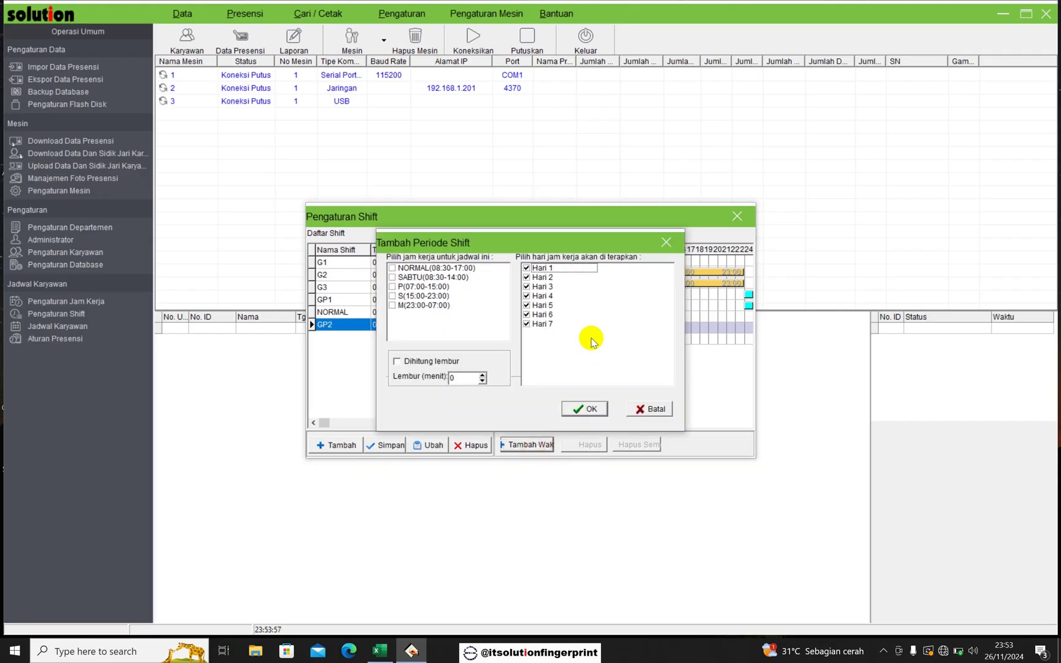
right_click(591, 341)
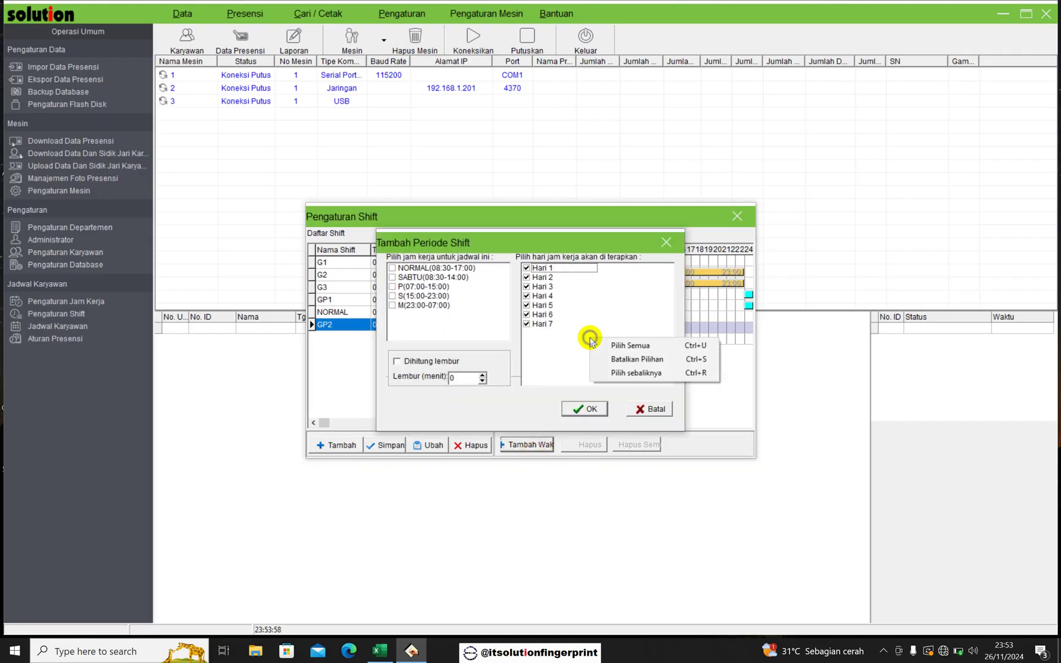
click(605, 372)
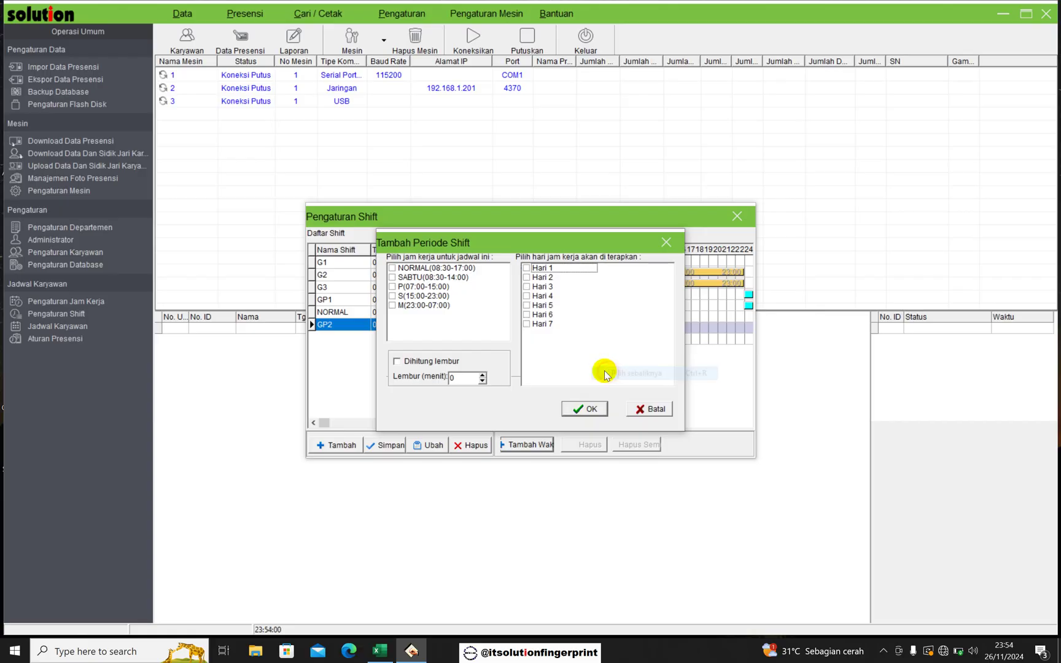
click(526, 325)
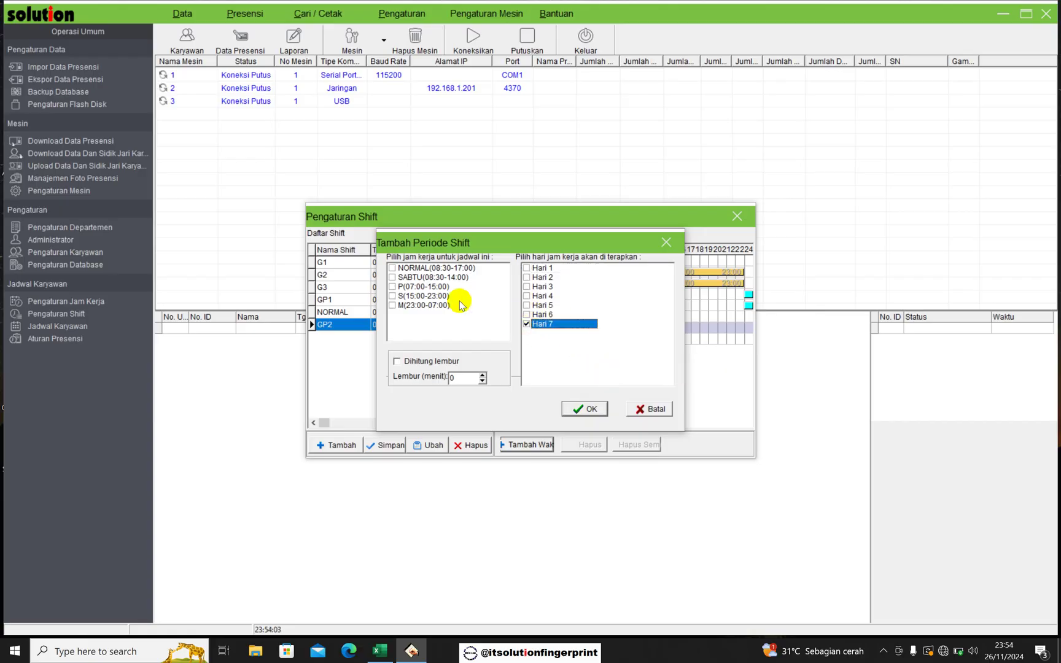
click(392, 287)
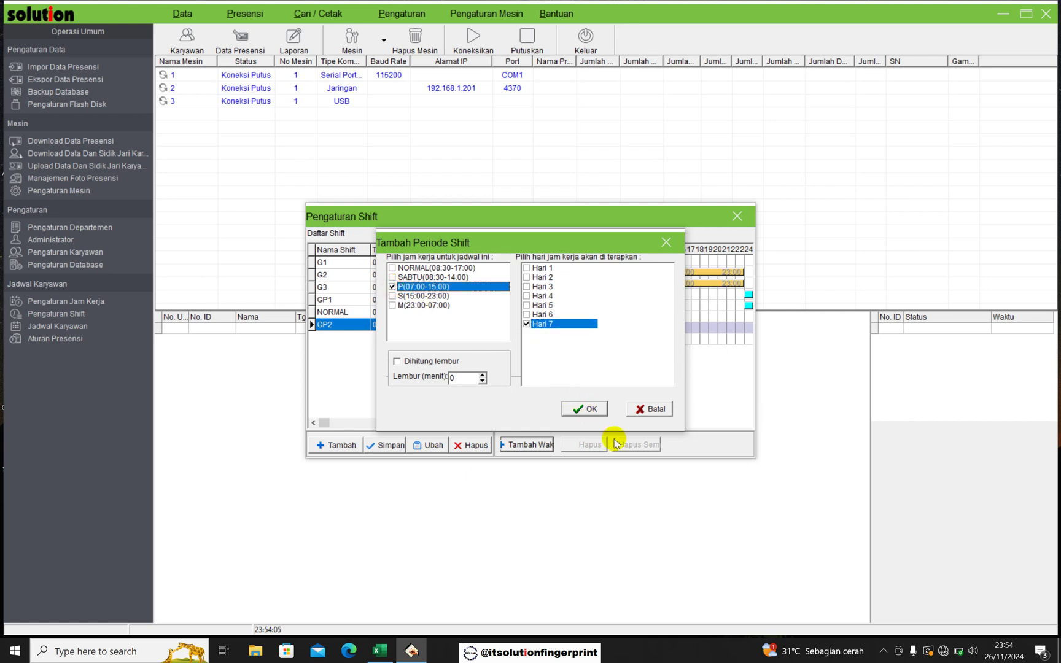
click(585, 409)
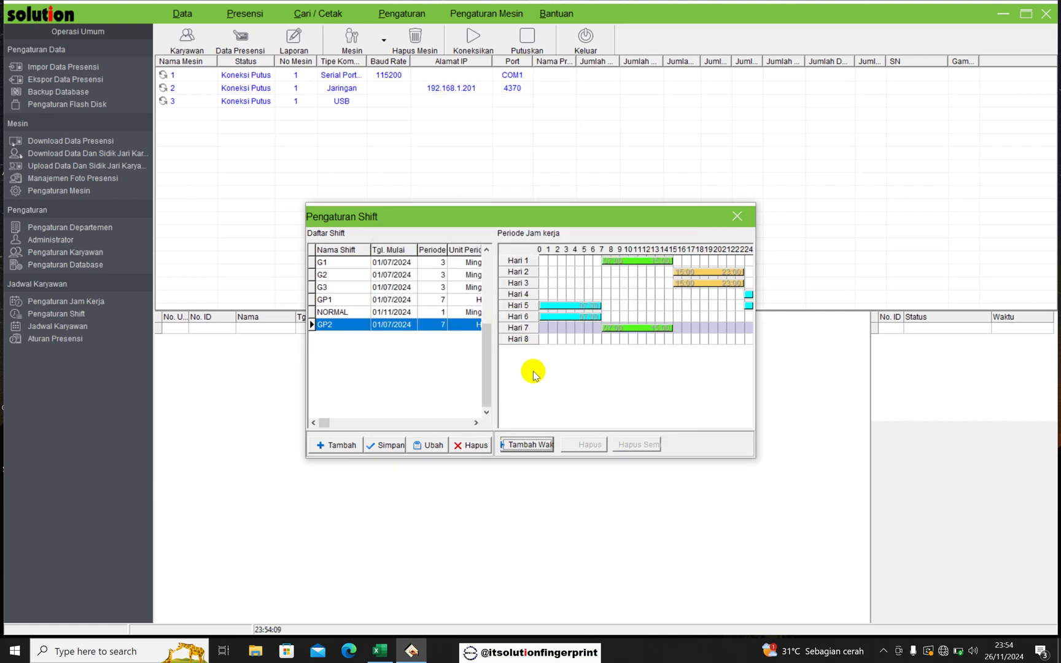
mouse_move(630, 330)
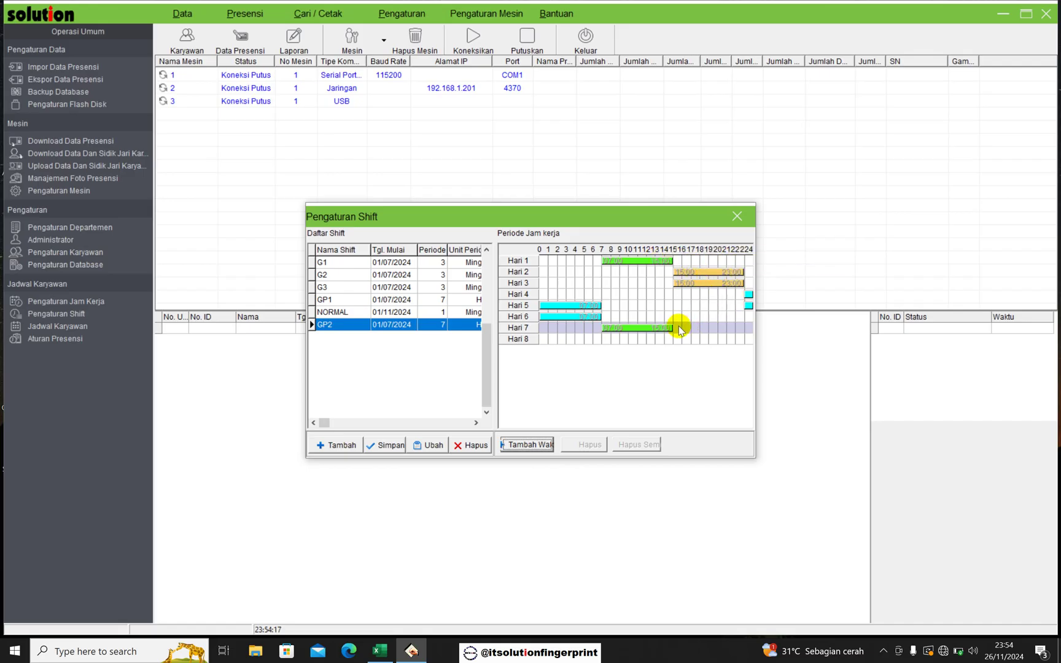
click(738, 215)
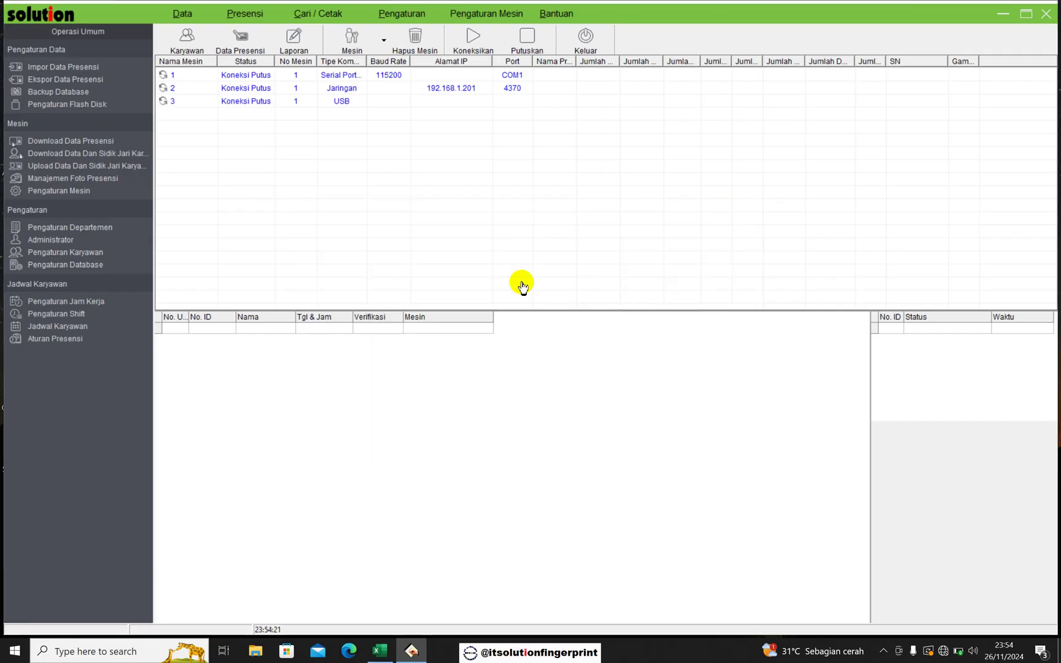
Step: Assign shift GP2 to the second TEKHNISI employee for 01/07/2024 to 31/07/2200 in the employee schedules, and close the schedule window
click(71, 331)
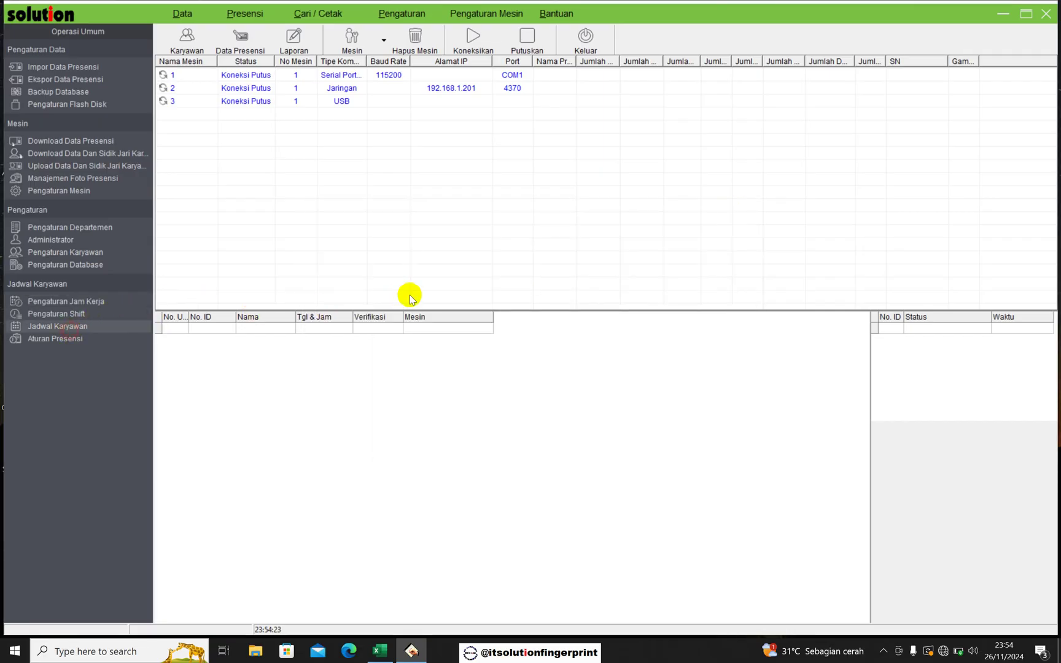
click(298, 242)
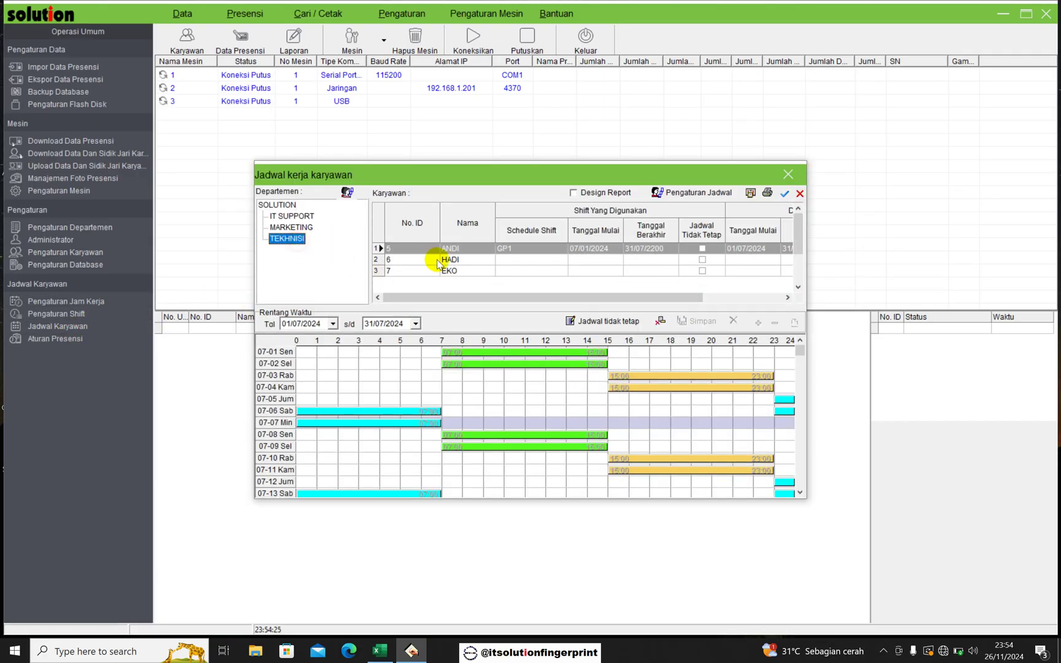
click(455, 260)
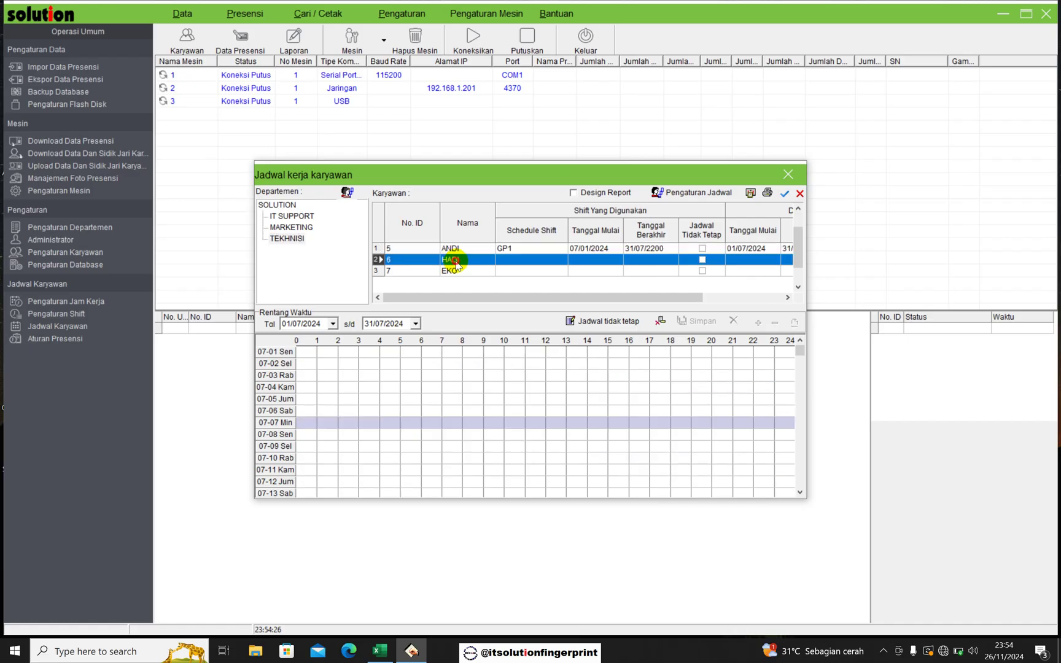
click(693, 197)
click(517, 319)
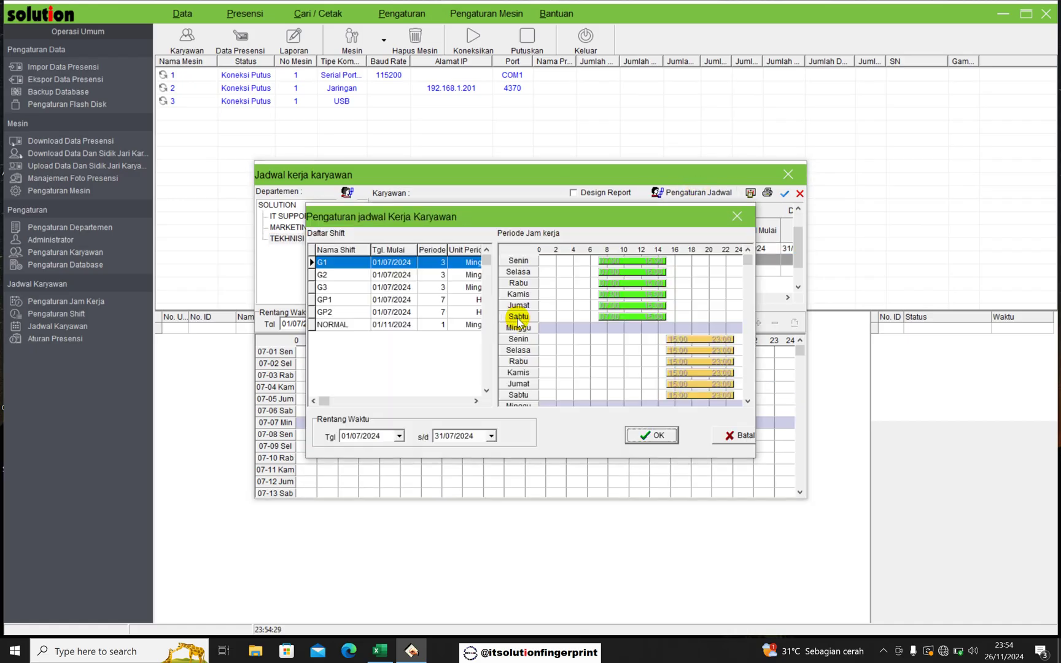
click(335, 314)
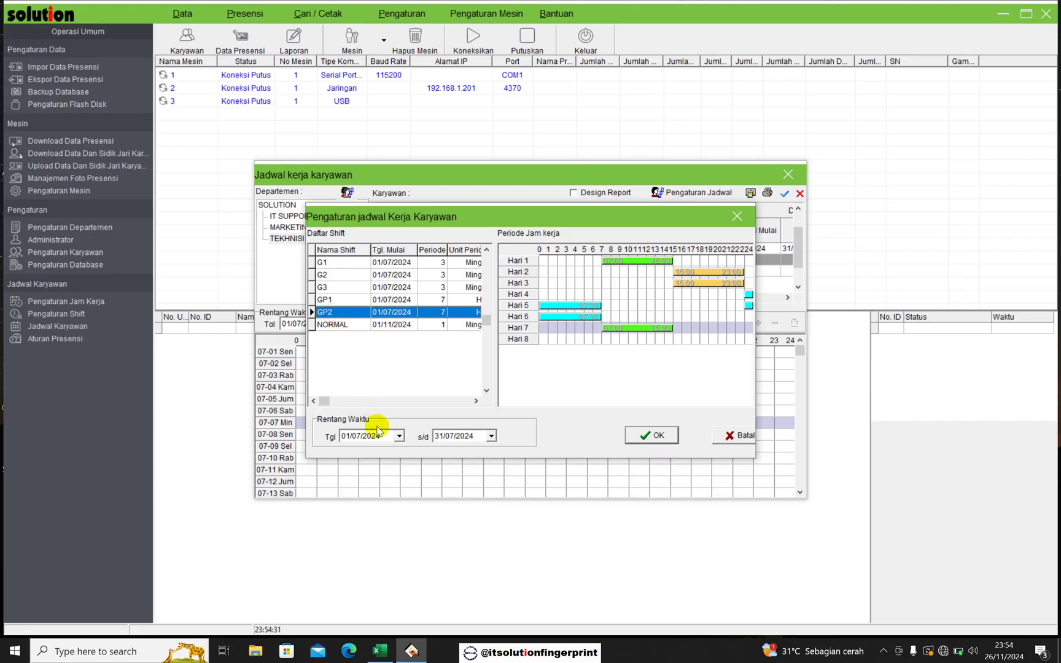
click(477, 439)
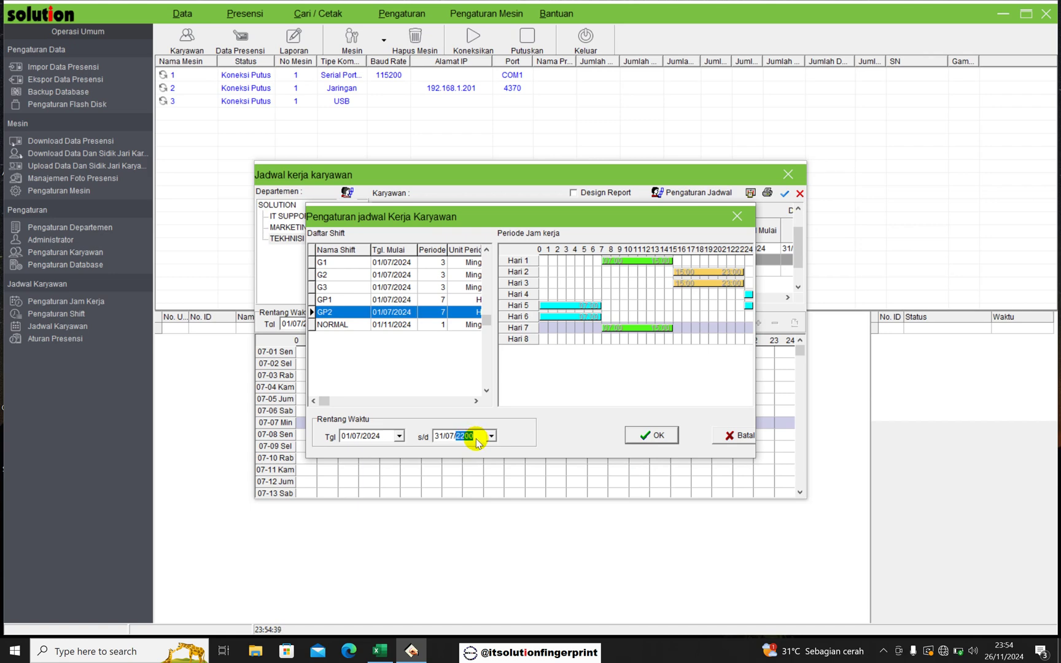
click(659, 435)
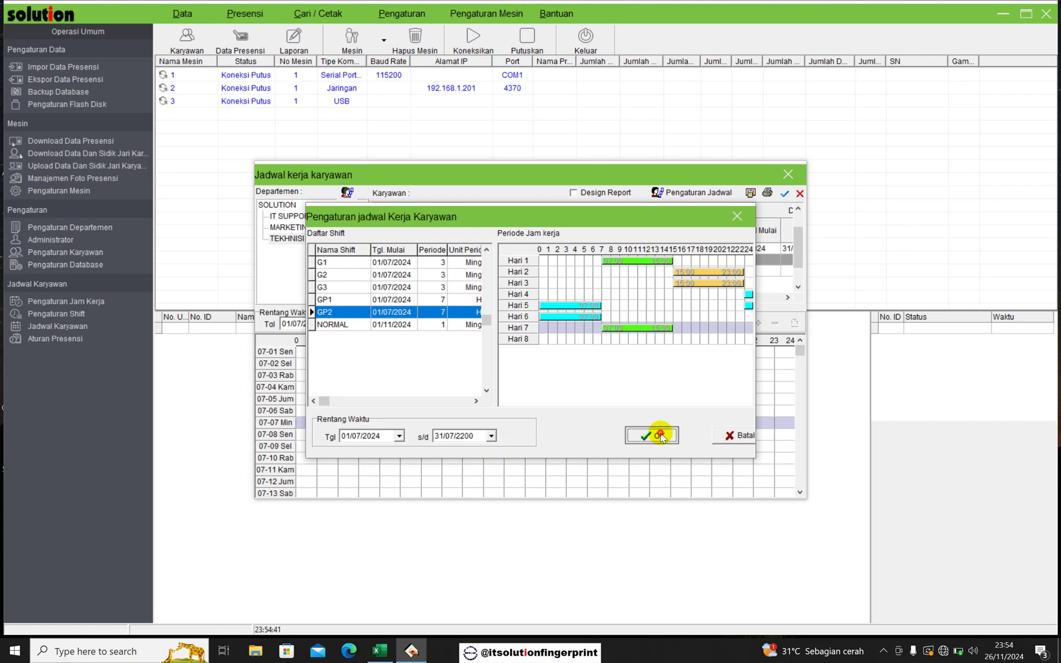
click(575, 429)
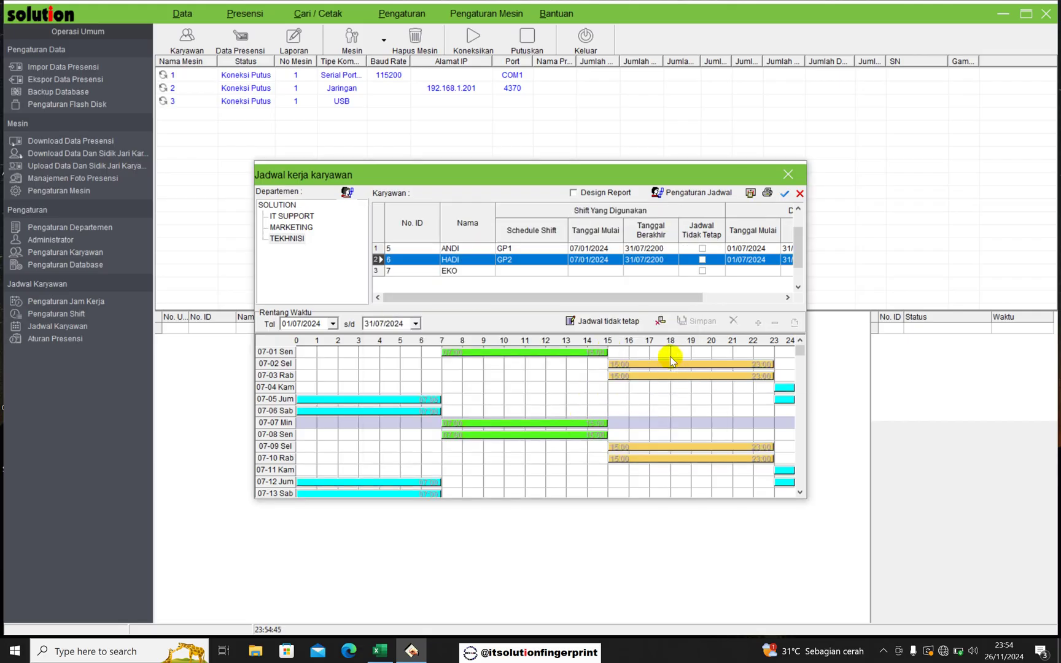
click(788, 175)
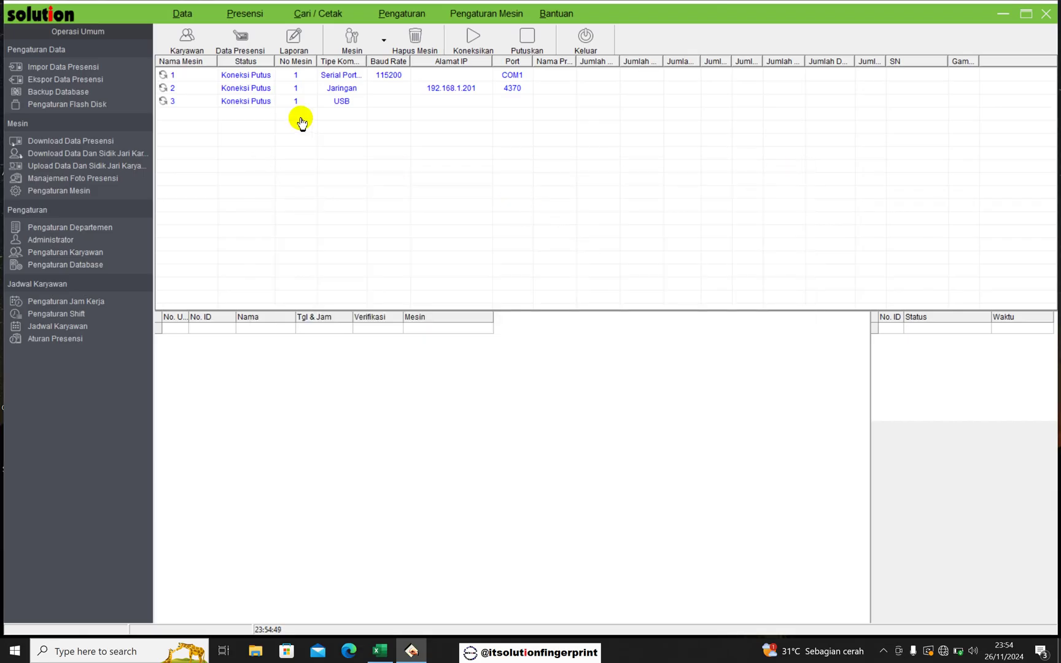
Step: Calculate the second TEKHNISI employee's report, preview it as Jadwal Harian Karyawan, and switch to the Excel workbook to compare the rotation
click(293, 40)
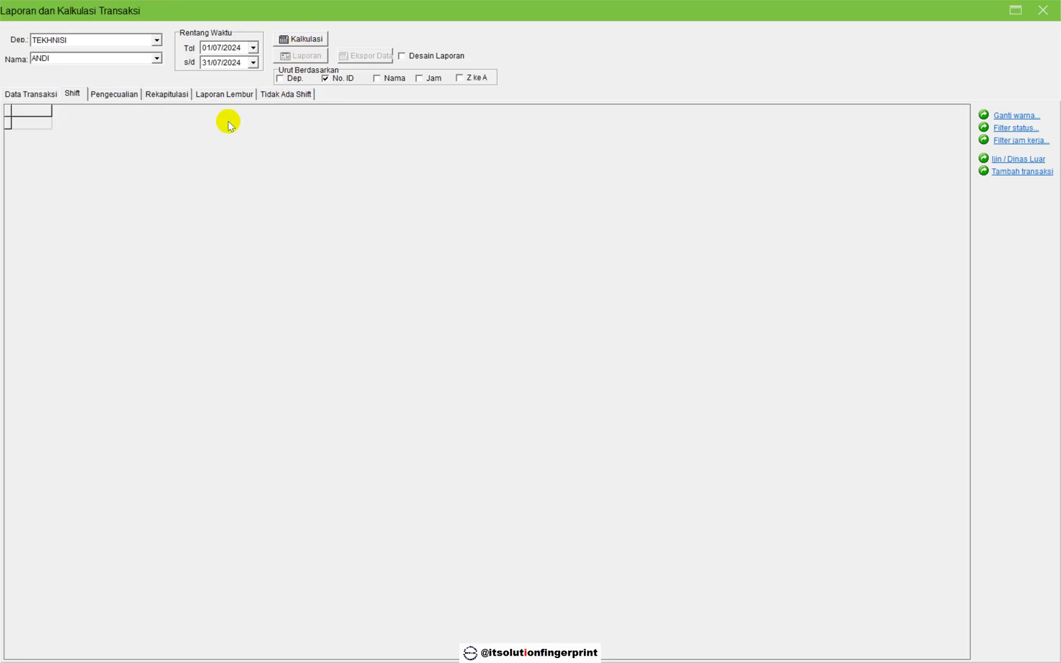
click(157, 58)
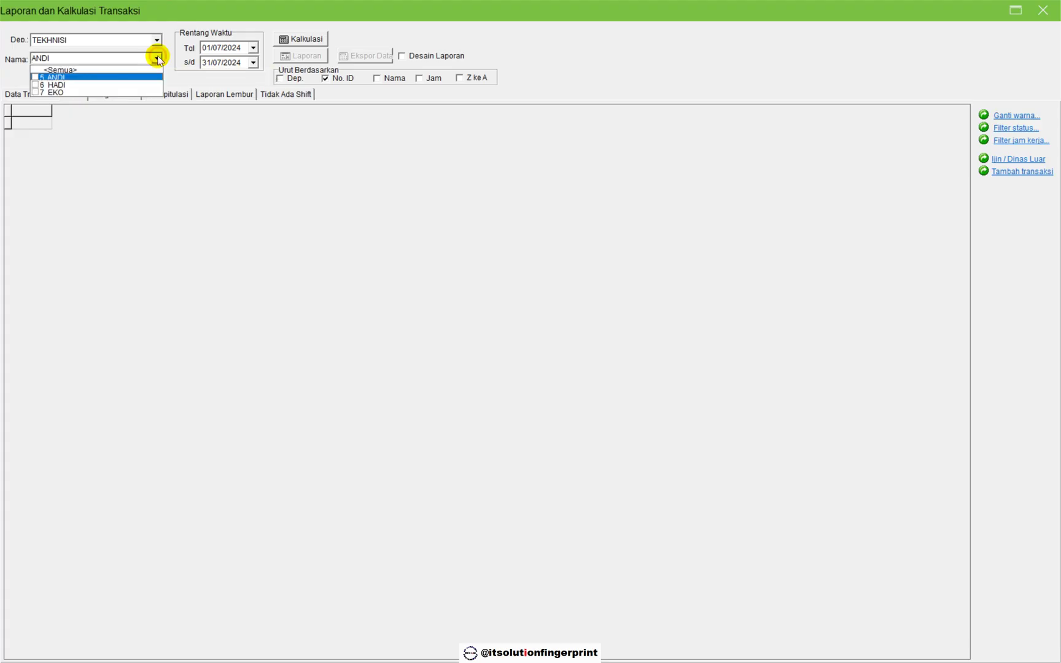
click(59, 85)
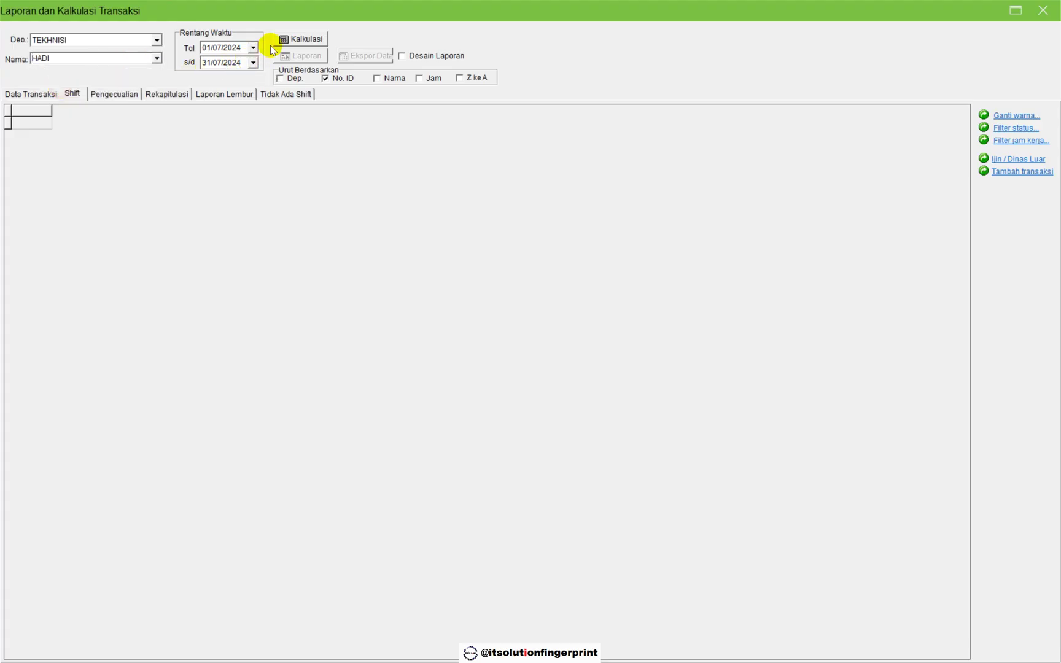
click(307, 41)
click(306, 56)
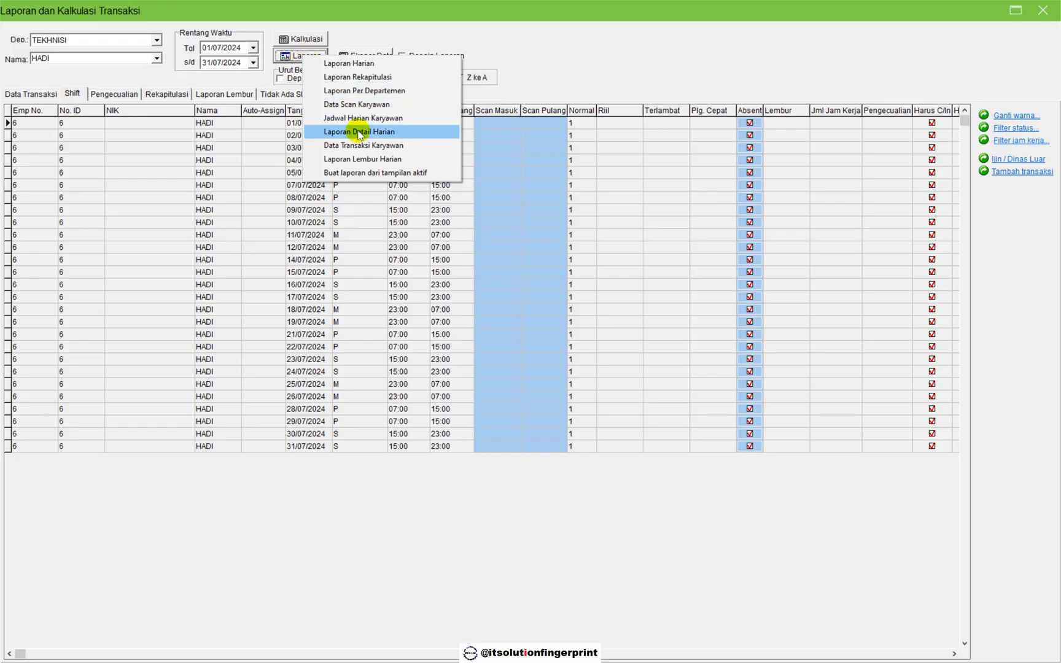
click(359, 118)
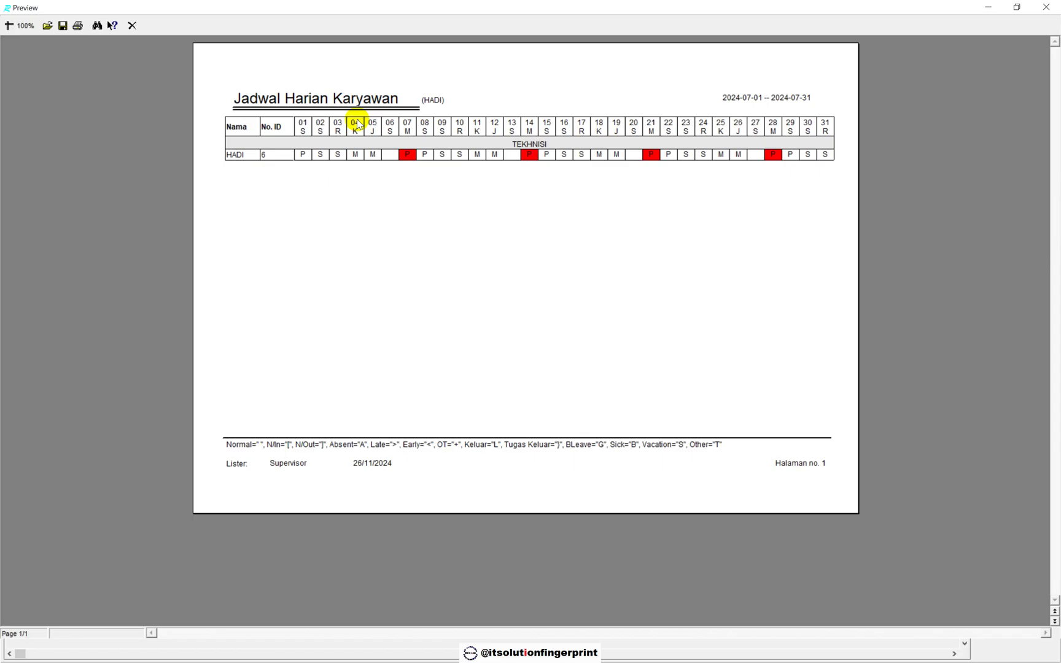
key(alt+Tab)
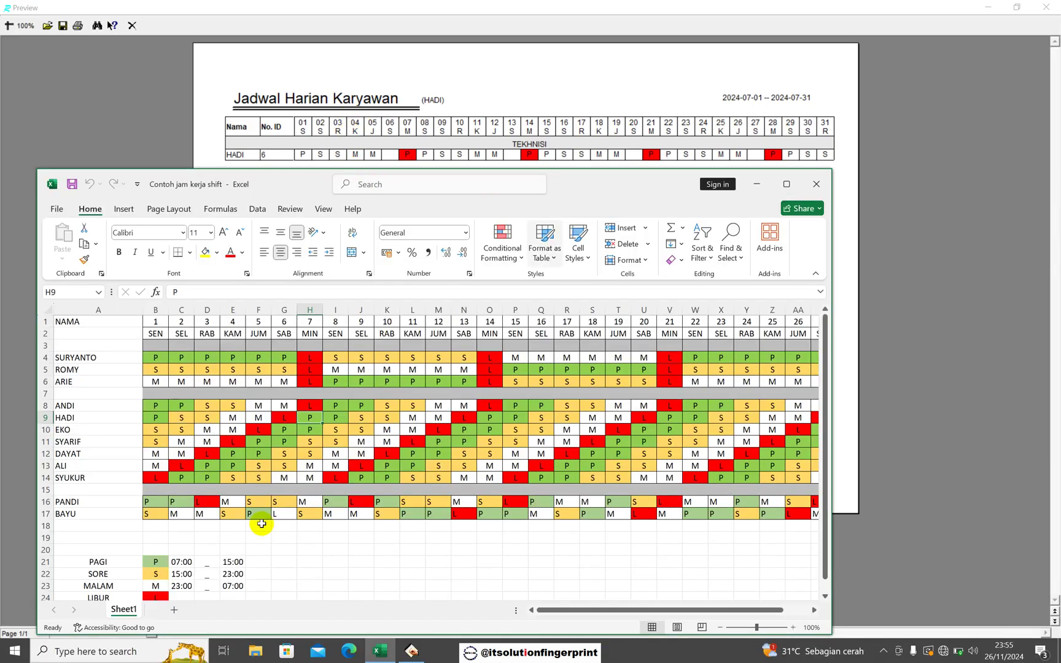
Step: Compare days 1 to 7 of the second TEKHNISI employee's row in the Excel rotation with the previewed daily schedule report
click(84, 417)
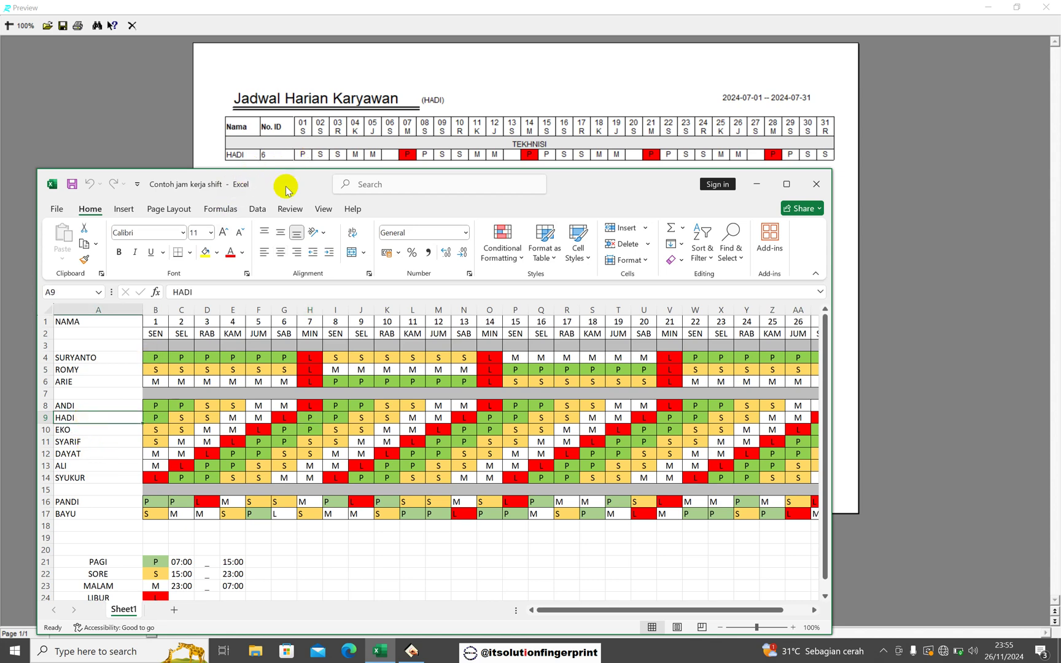
click(180, 422)
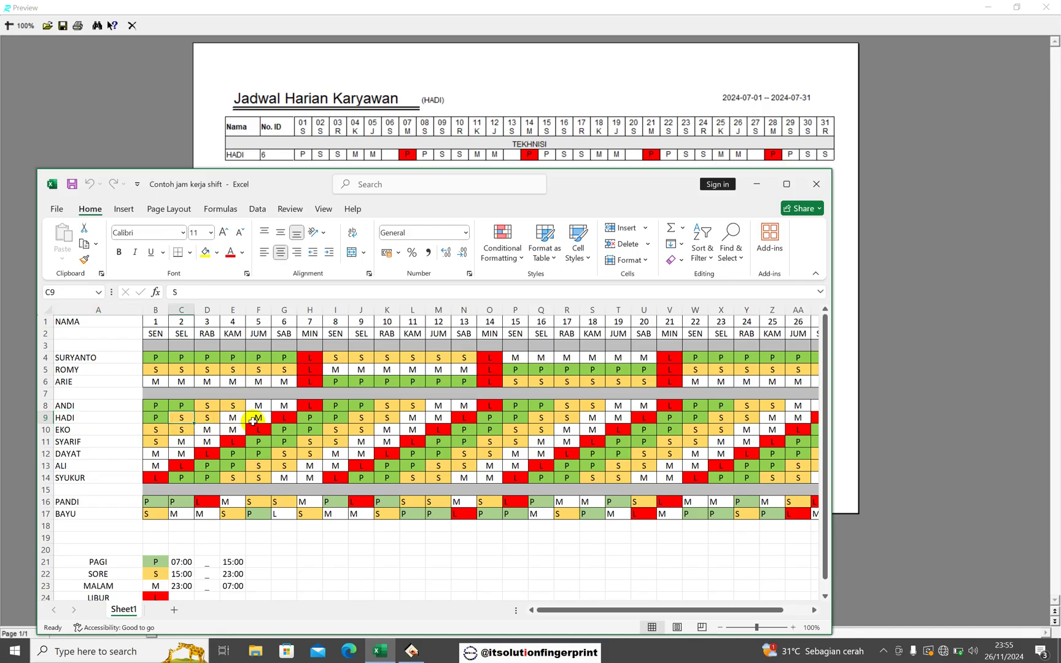
click(282, 420)
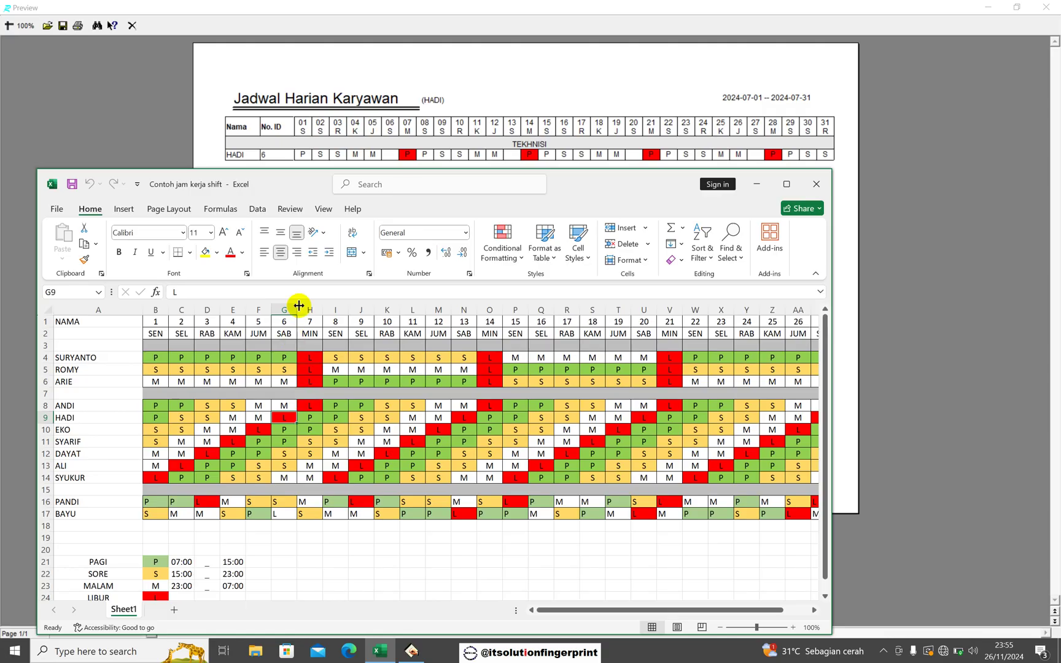
click(391, 161)
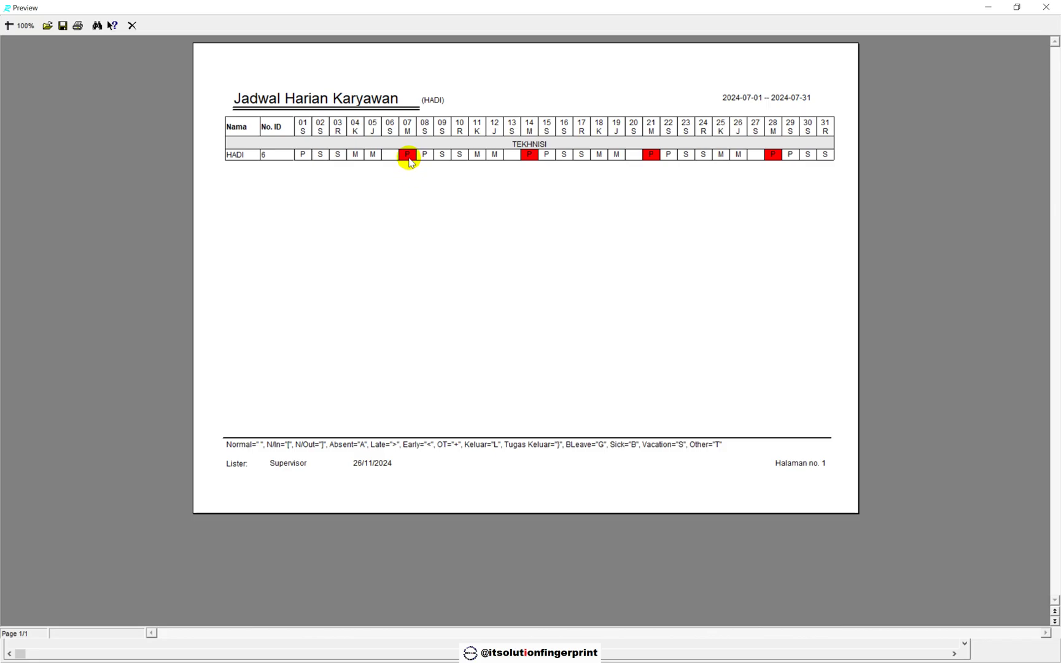
Step: Close the report windows and exclude Minggu from the weekend days in the attendance rules
click(1047, 9)
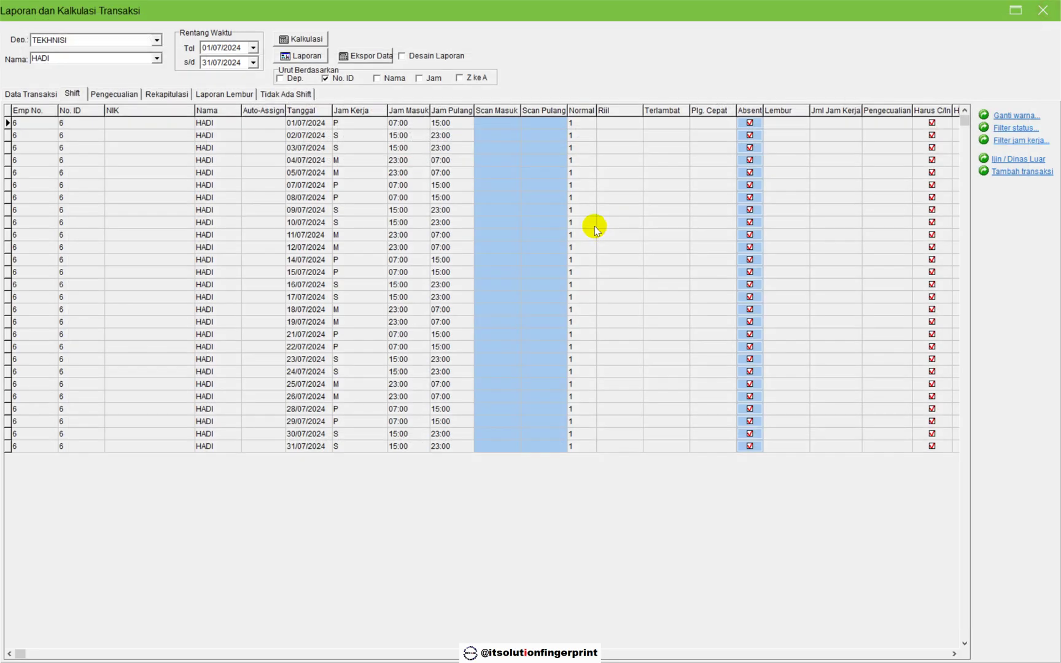
click(1044, 11)
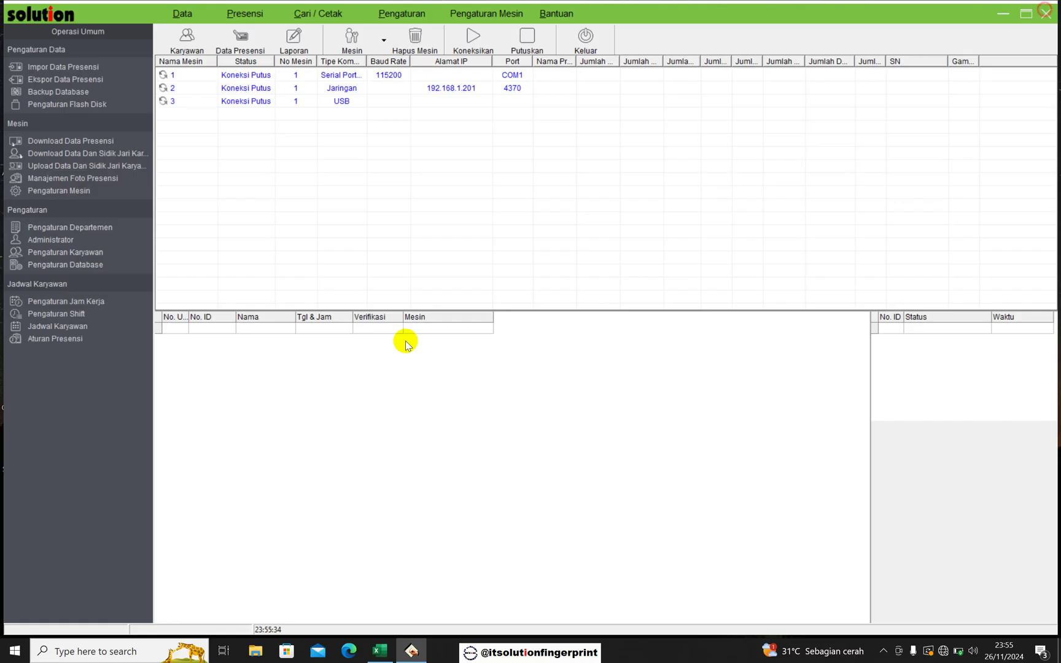
click(56, 341)
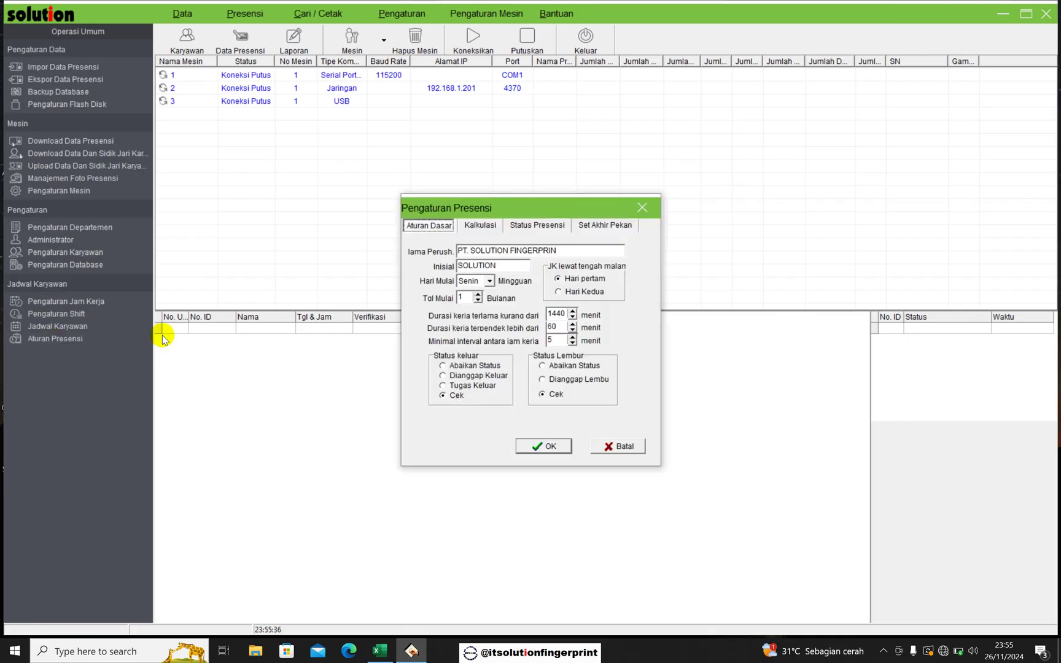
click(625, 230)
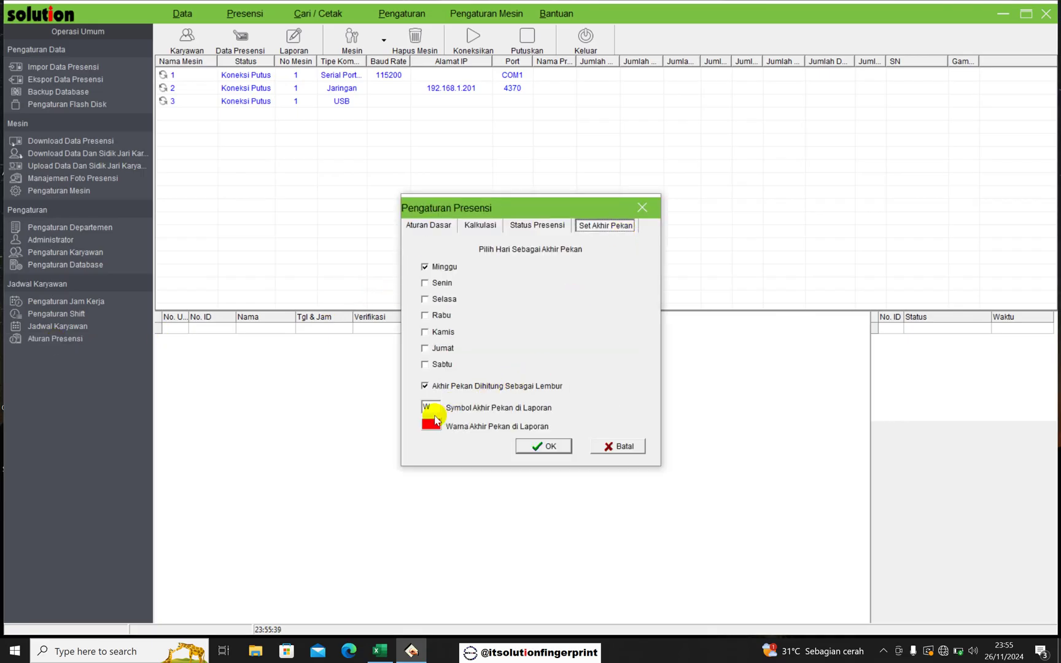
click(424, 267)
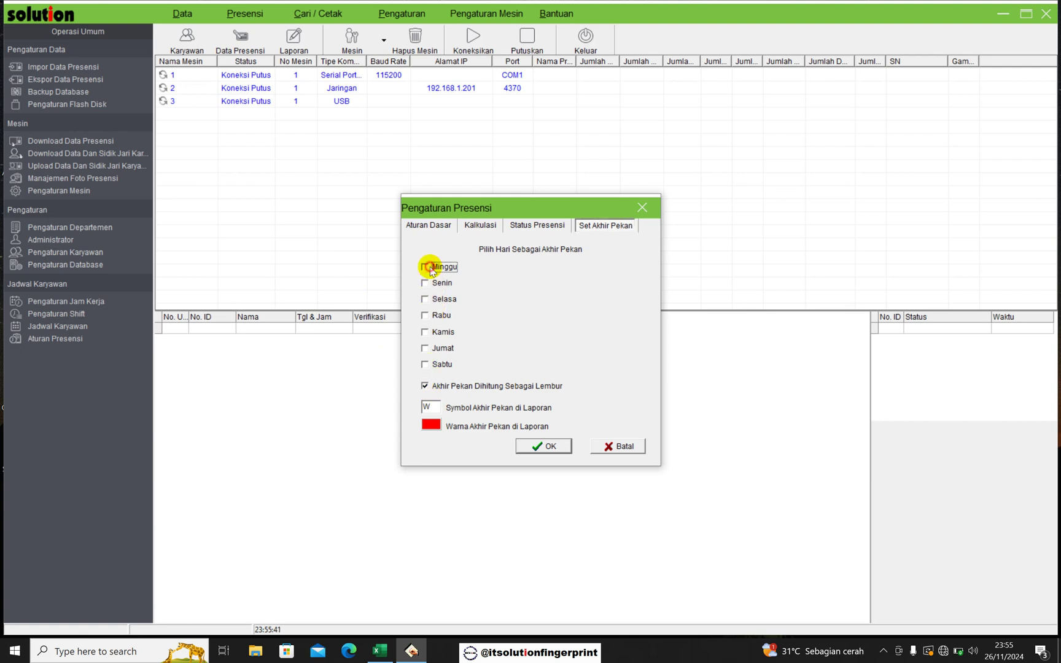
click(551, 445)
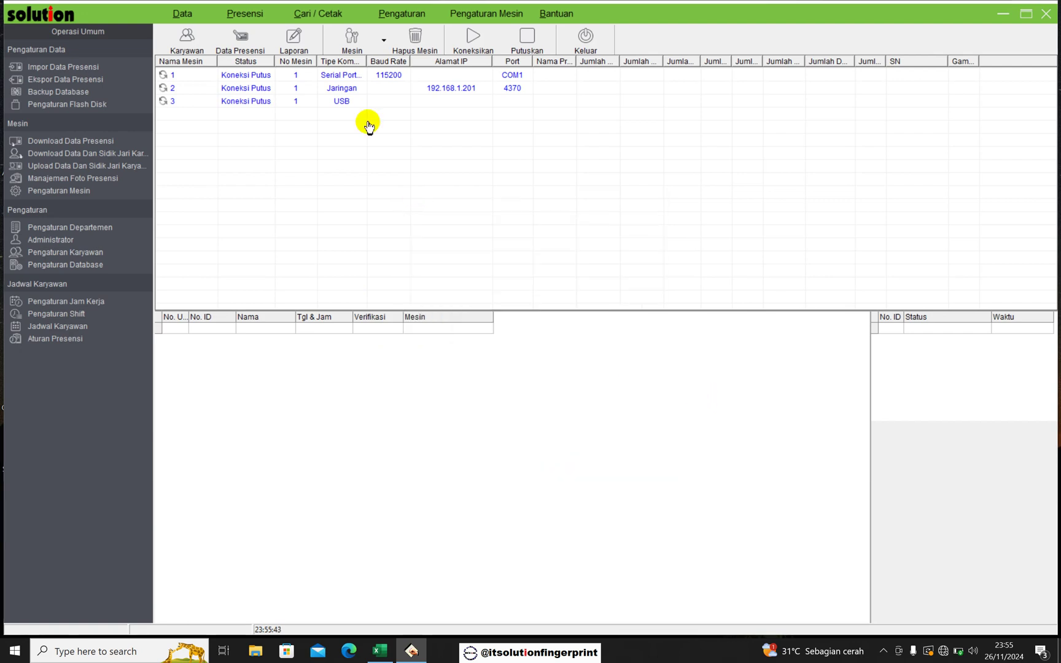
Step: Recalculate the second TEKHNISI employee's report for 01/07/2024 to 31/07/2024 and preview it as Jadwal Harian Karyawan
click(294, 38)
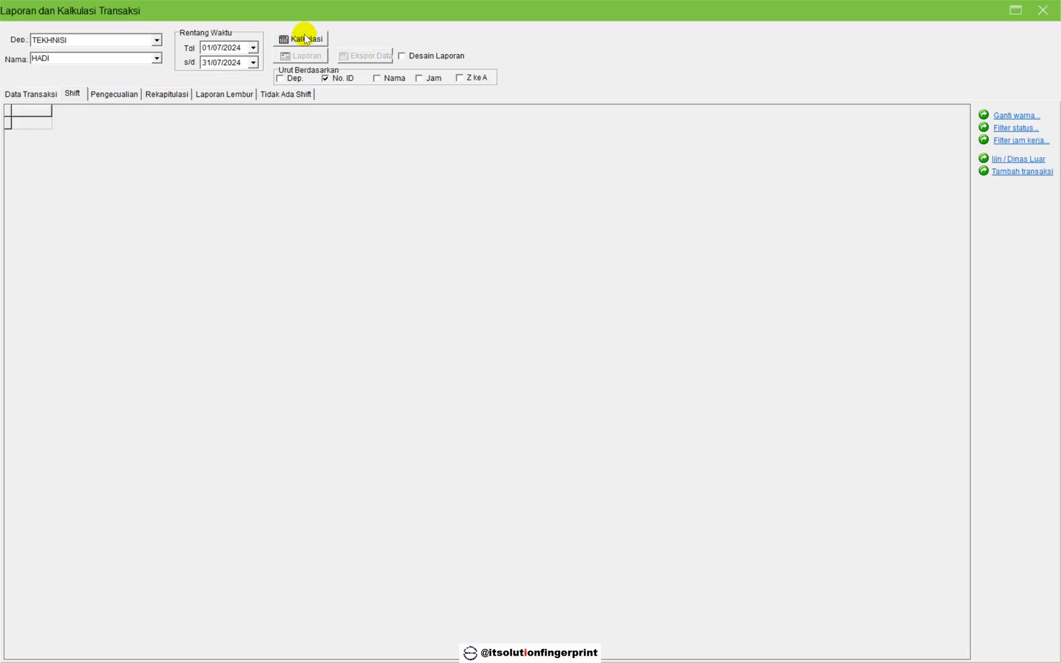
click(305, 39)
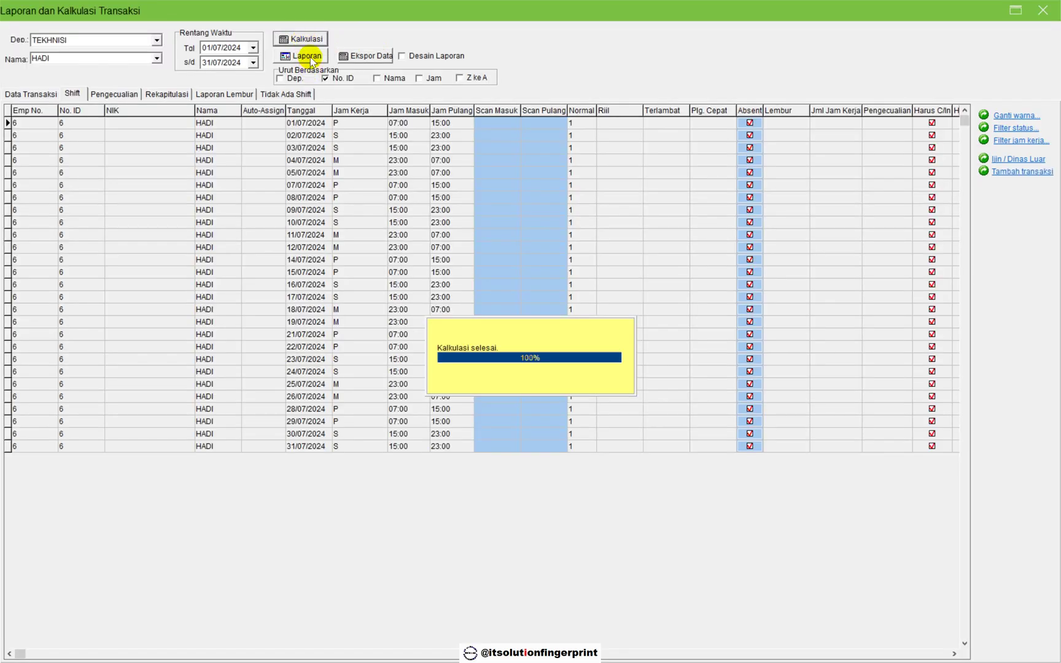
click(309, 59)
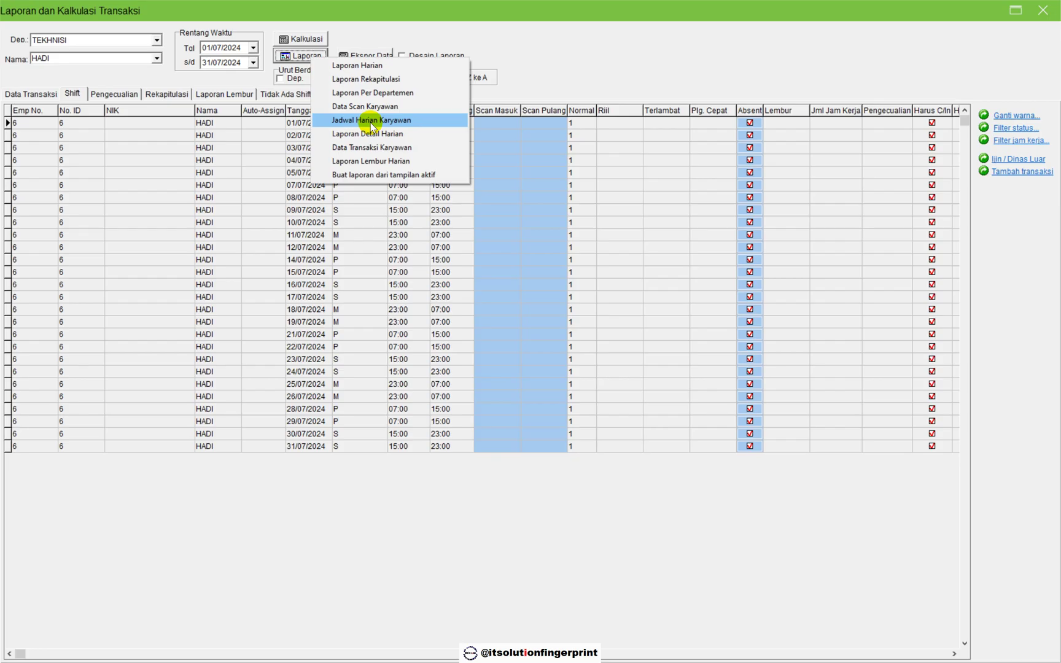
click(371, 120)
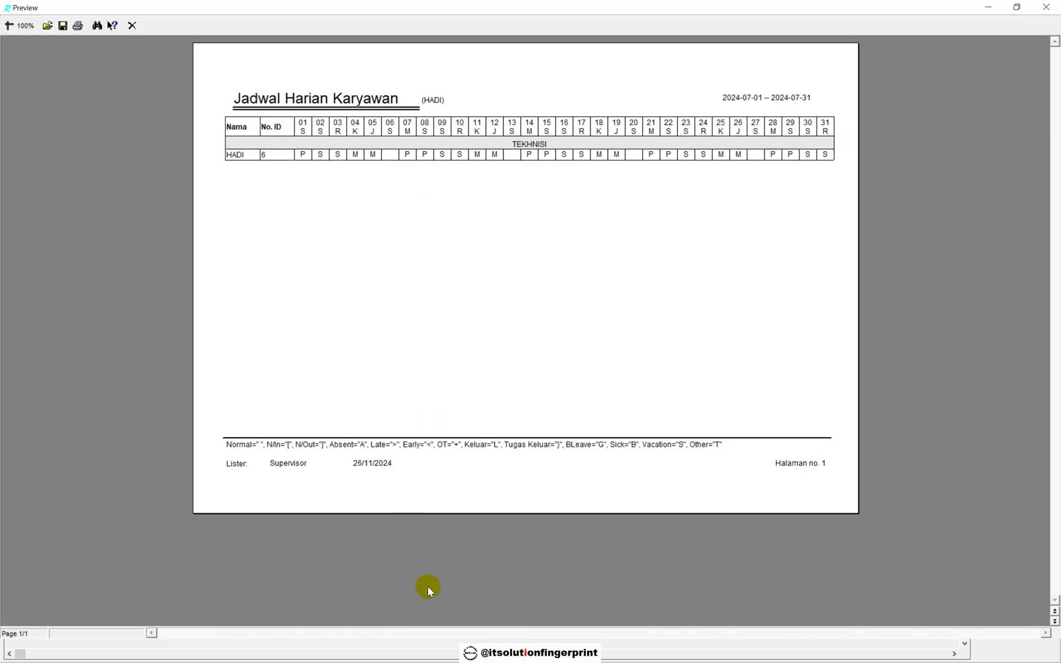
Step: Switch to the Excel workbook to check the second TEKHNISI employee's rotation against the recalculated report, and close the report windows
key(alt+Tab)
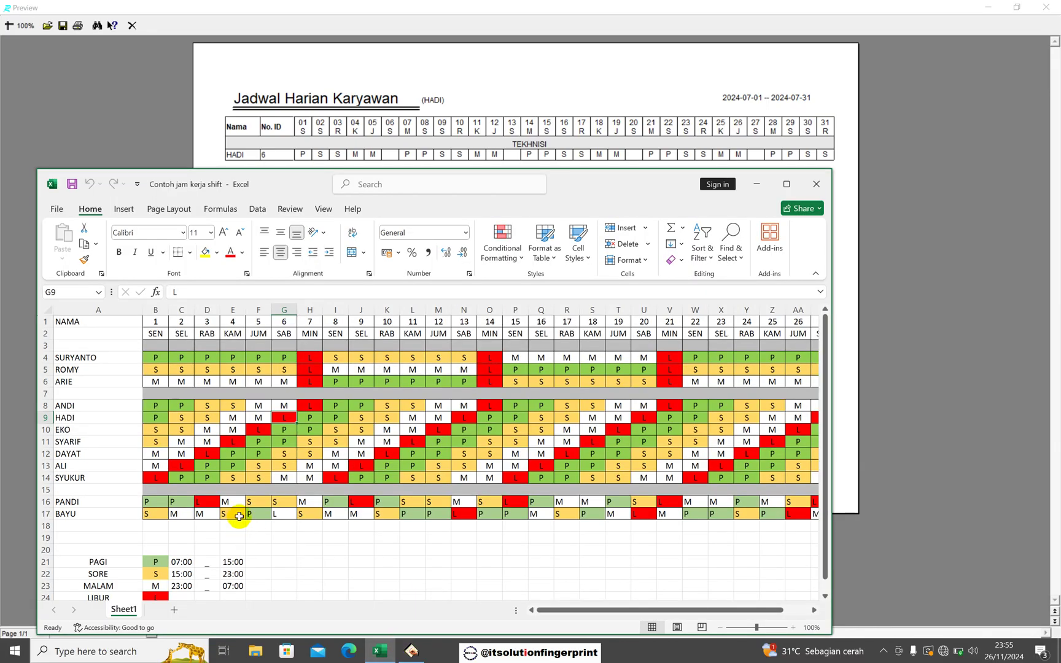
click(187, 417)
drag(193, 419, 307, 425)
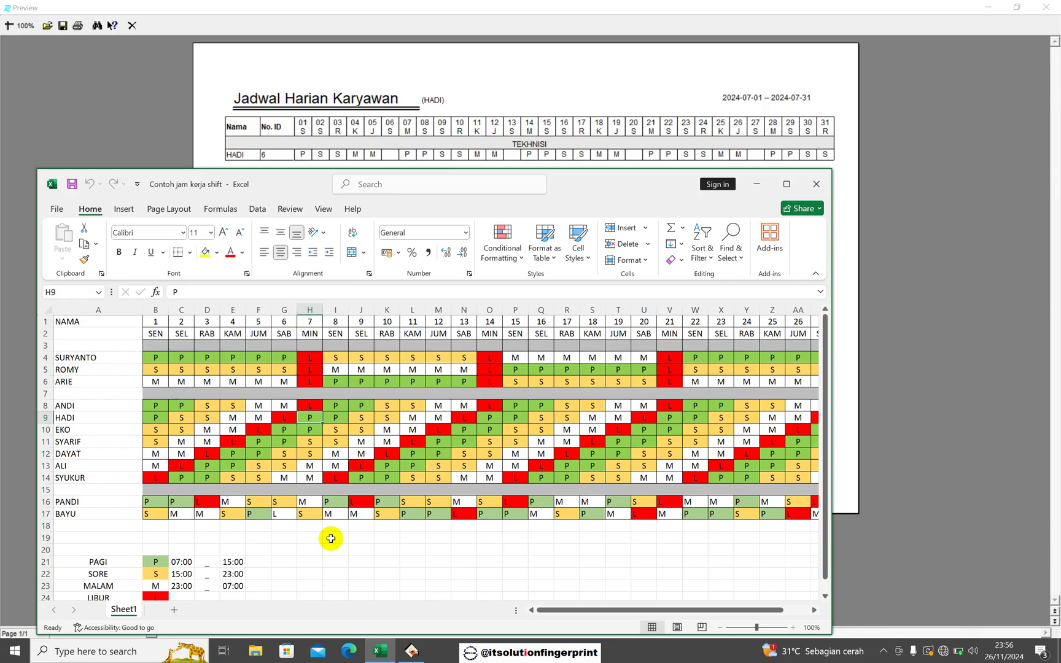
click(958, 173)
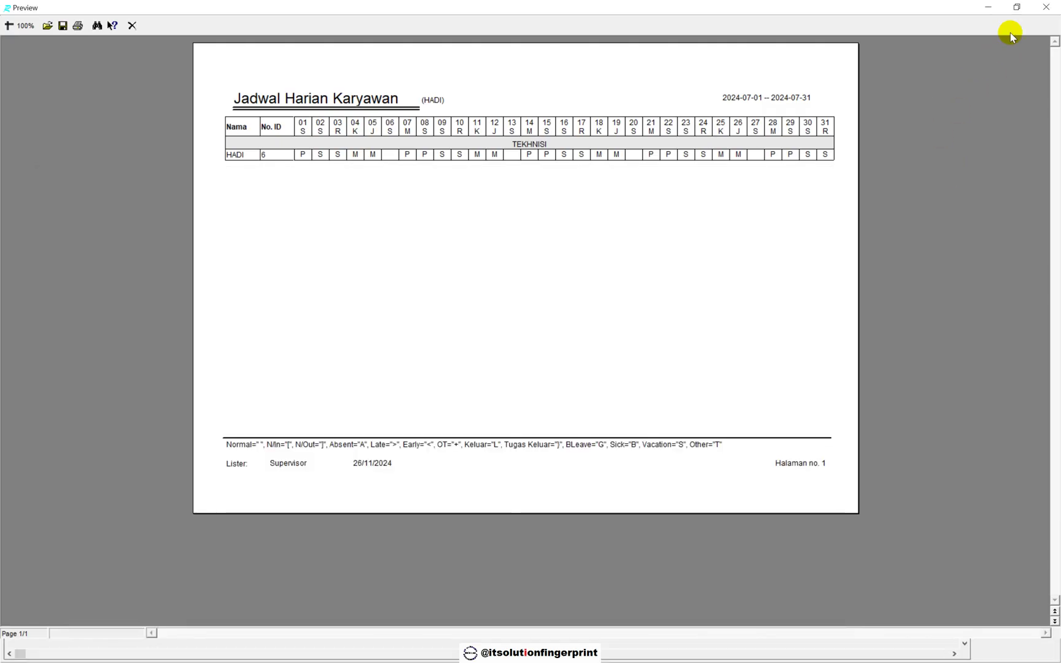
click(1045, 7)
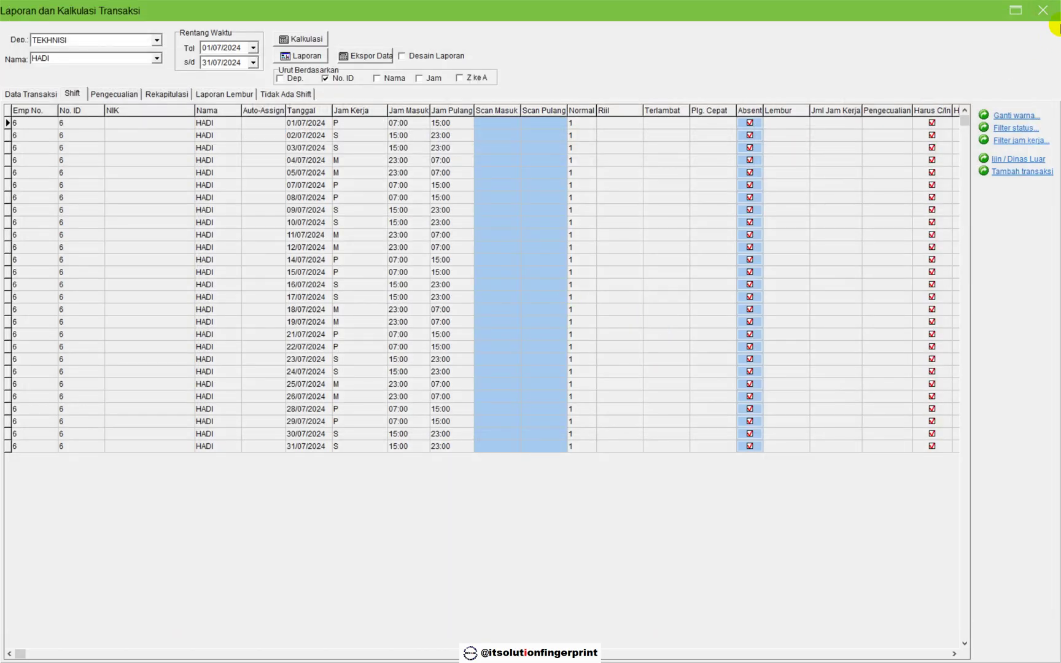
click(1047, 13)
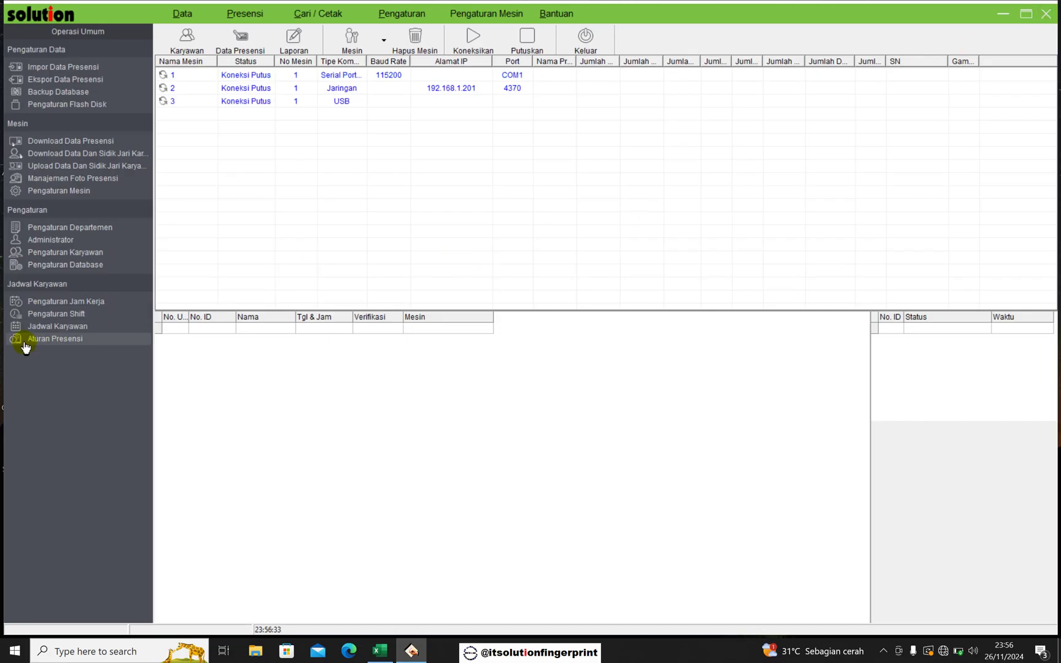
Step: Remove the NORMAL schedule from the first MARKETING employee's active work schedules in the employee schedules
click(52, 331)
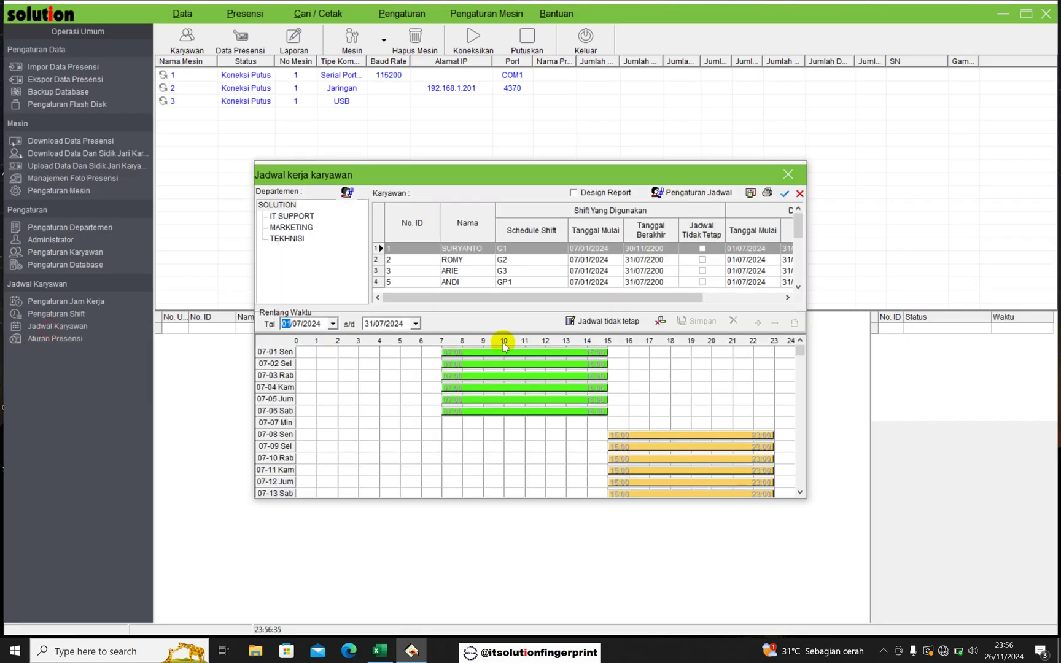
click(294, 228)
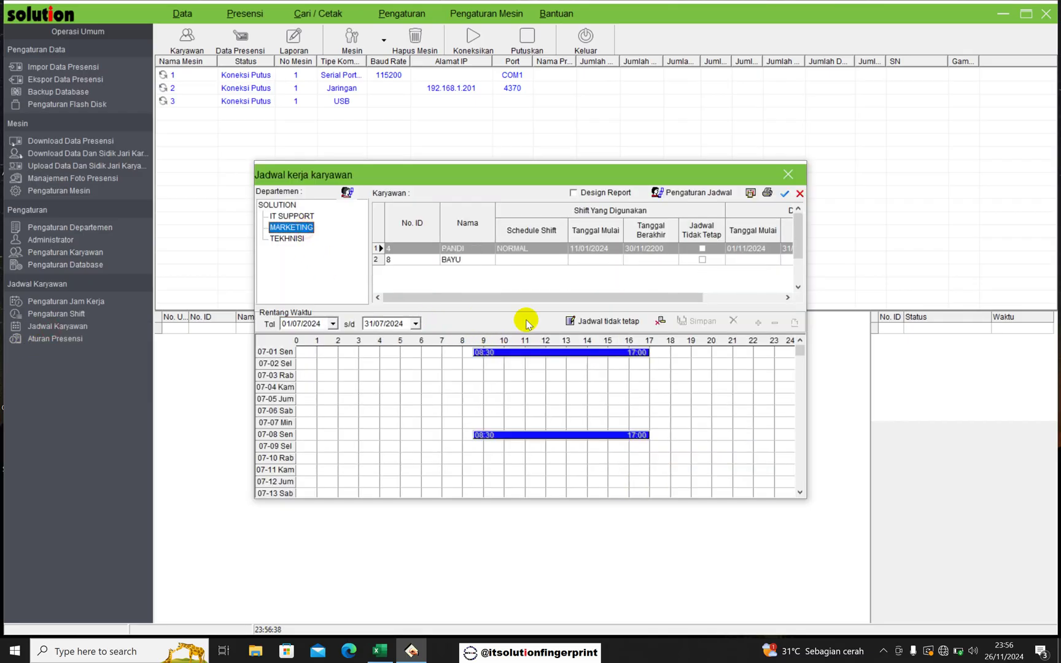
click(696, 193)
click(503, 341)
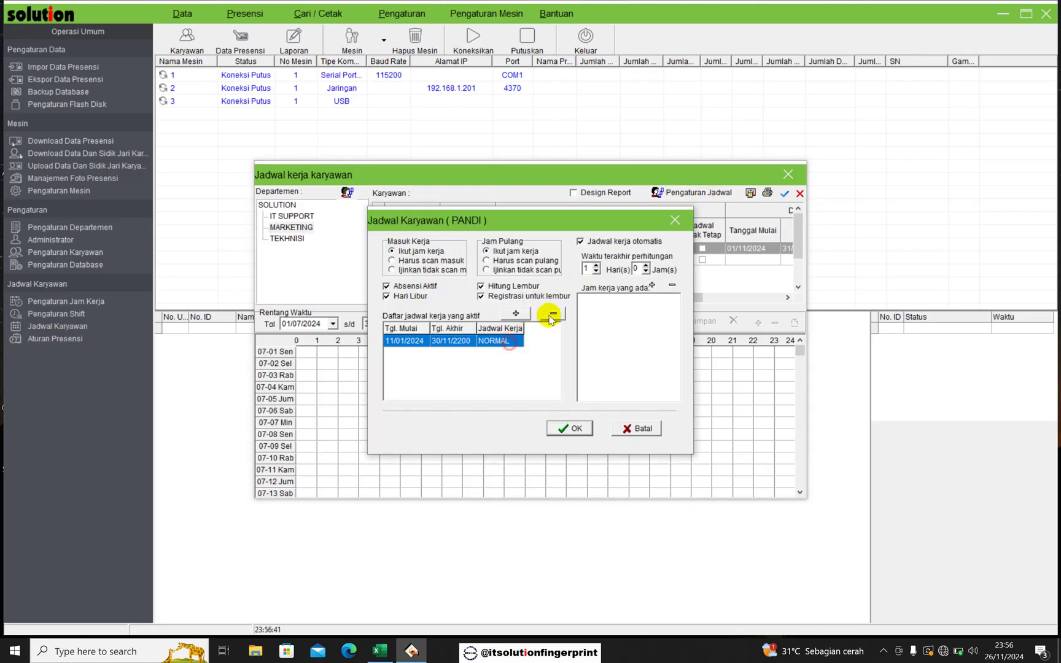
click(570, 428)
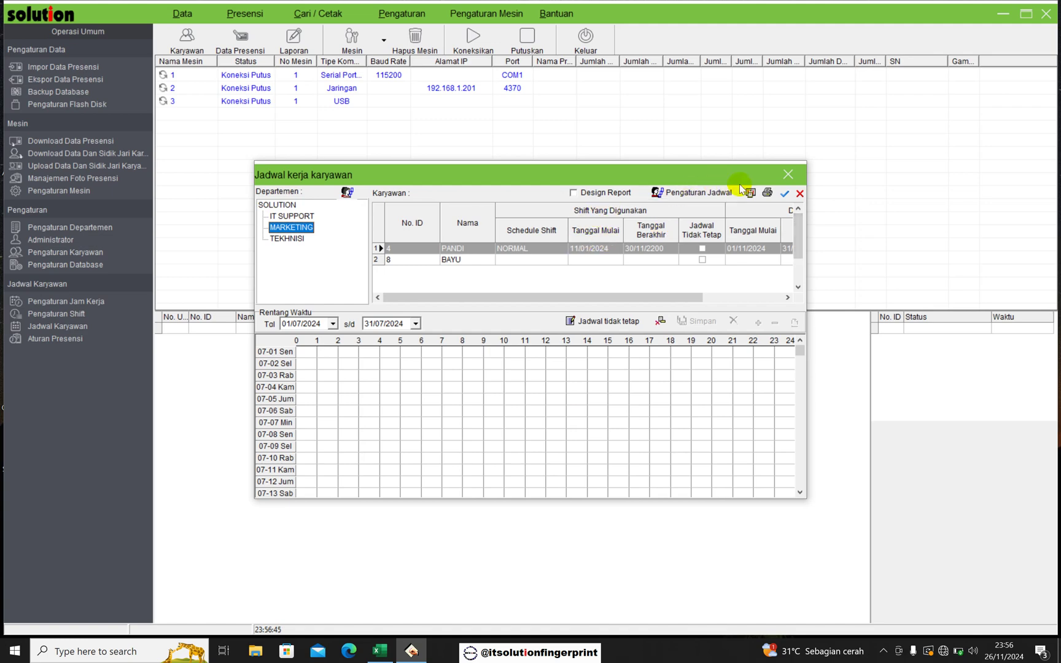
Step: Recheck the first MARKETING employee's active schedules, and reopen the employee schedules to review that employee's assignment
click(689, 196)
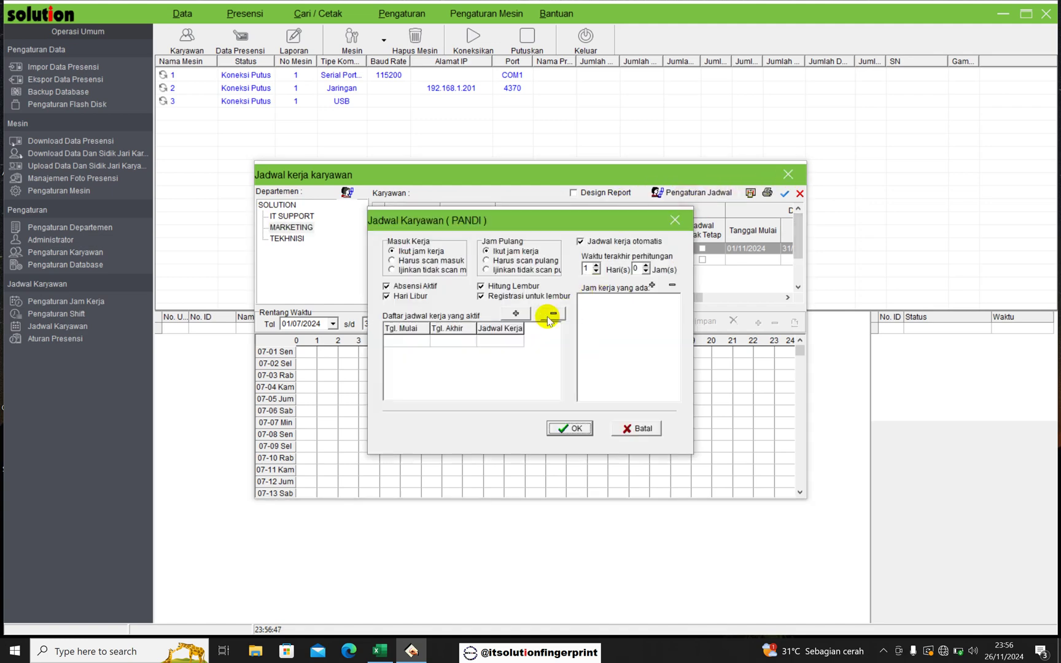
click(565, 429)
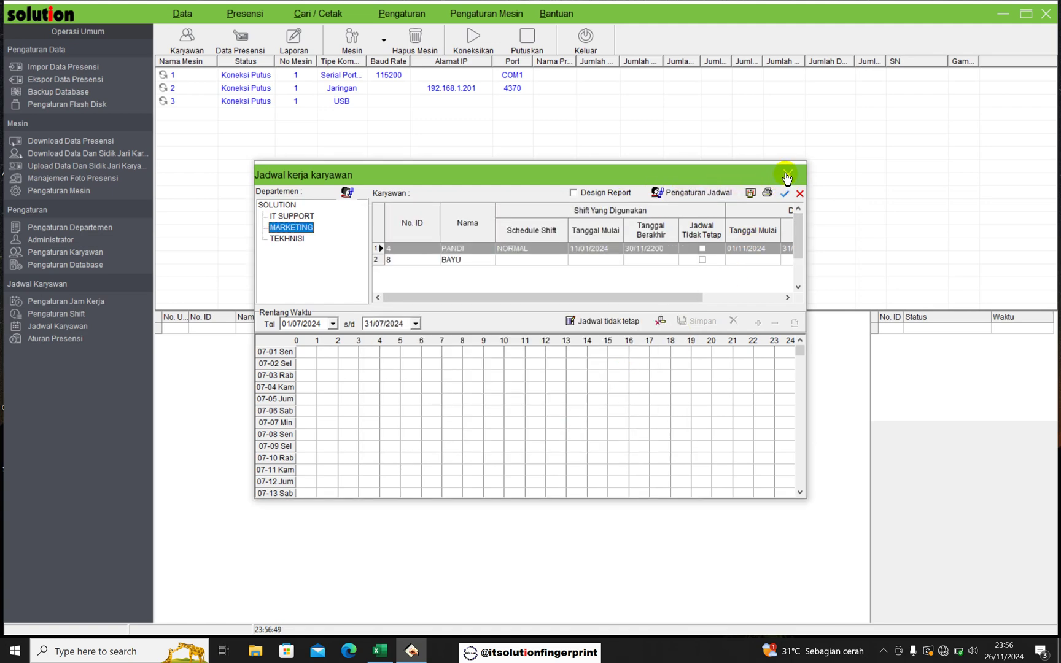
click(787, 174)
click(49, 327)
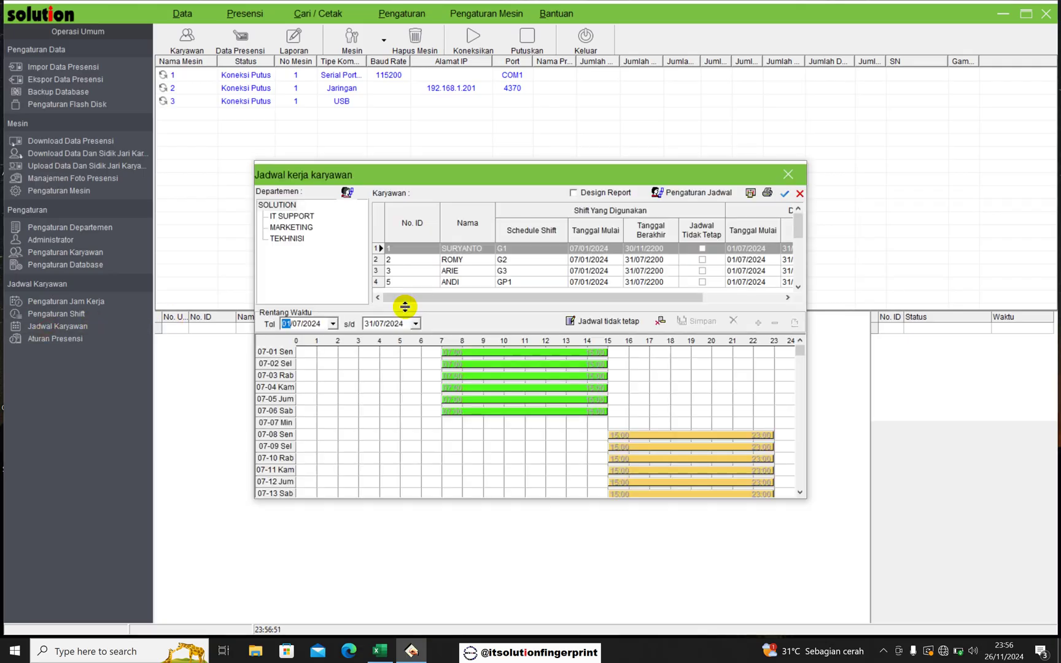
click(301, 240)
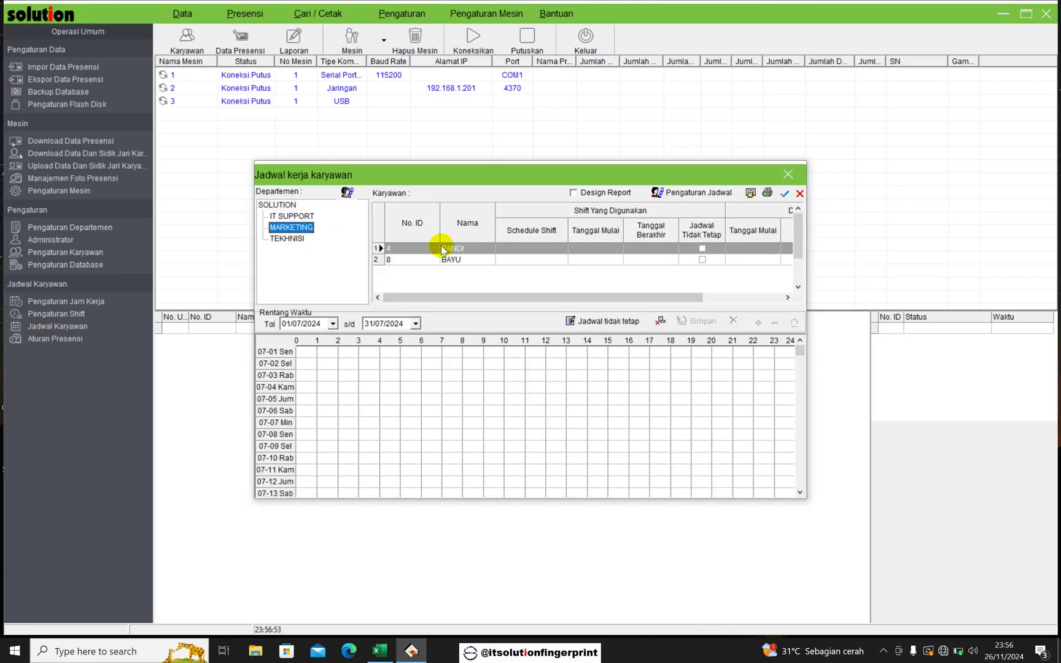
click(483, 252)
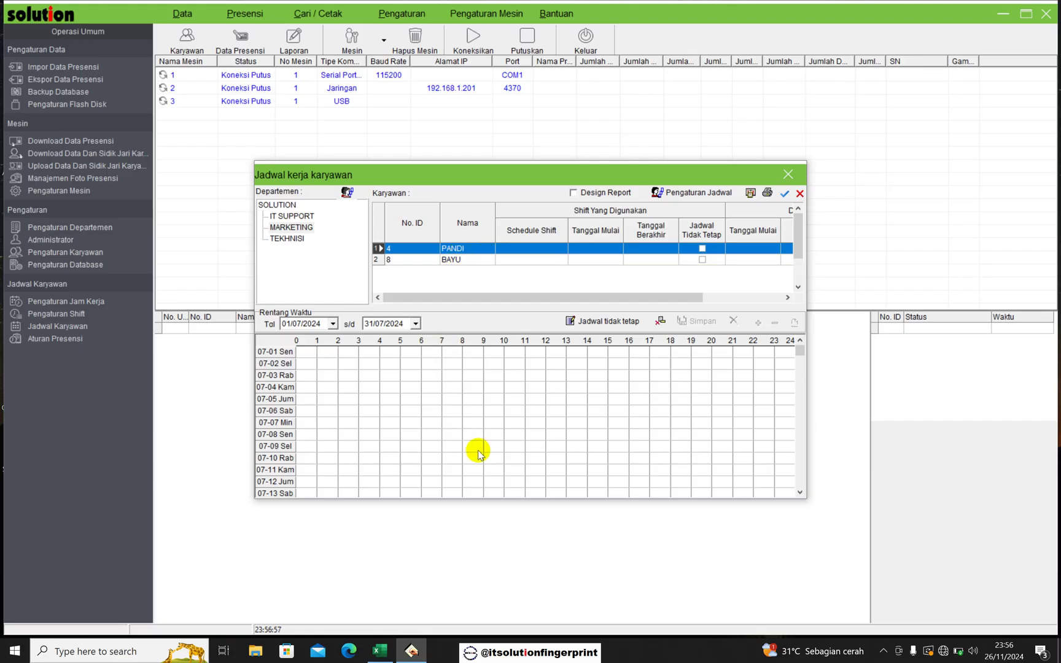
Step: Switch to the Excel workbook and examine the two MARKETING employees' shift patterns in rows 16 and 17 through day 31
click(380, 650)
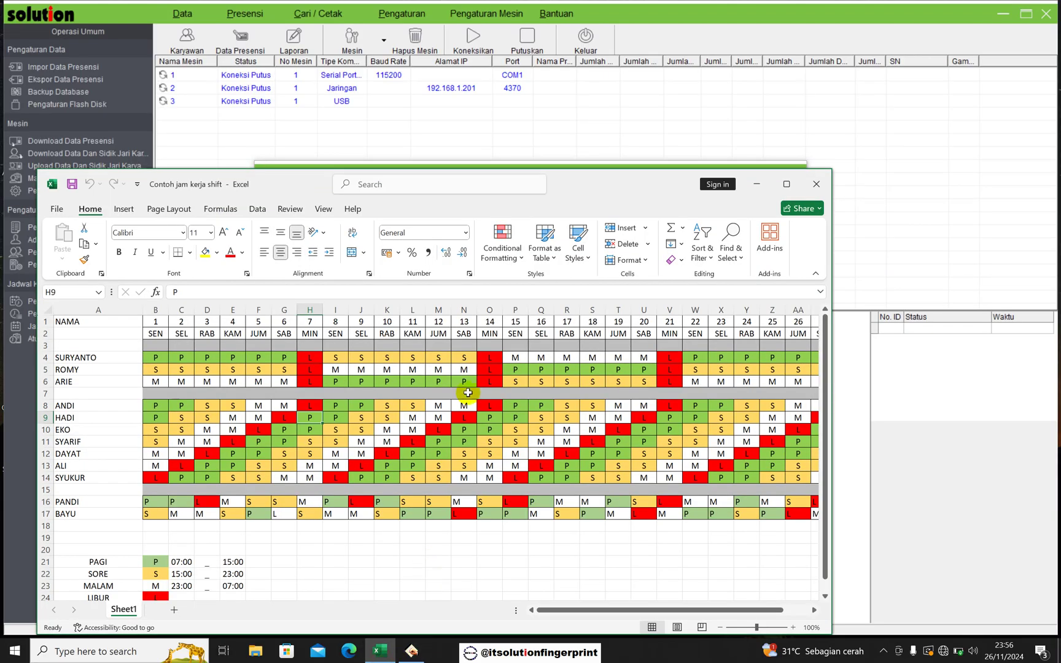
drag(569, 185, 728, 159)
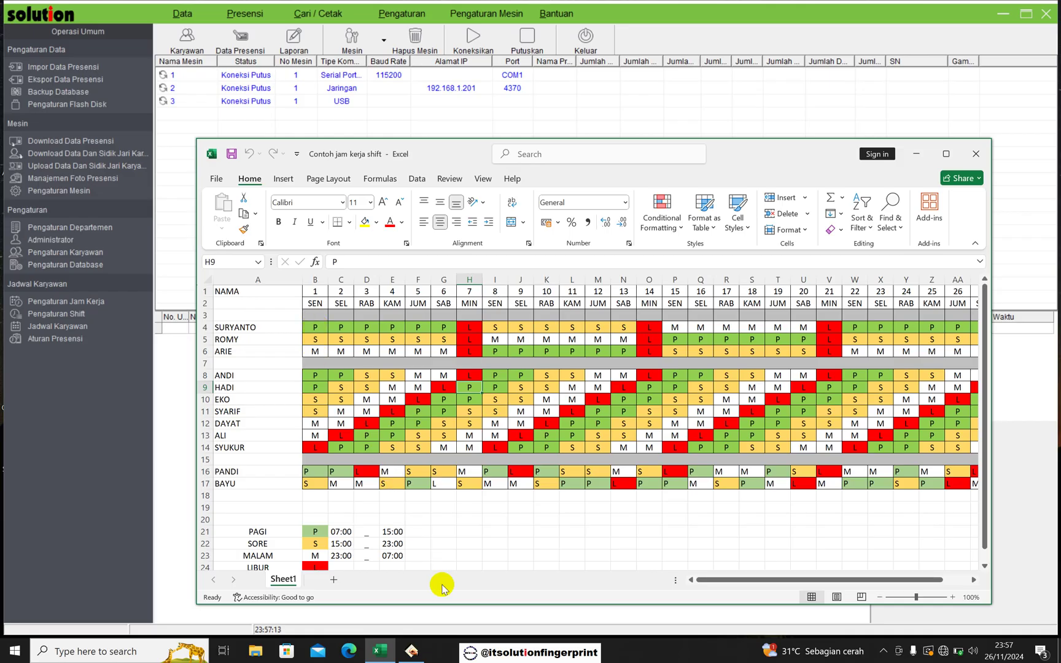
mouse_move(798, 588)
mouse_down()
mouse_move(833, 568)
mouse_move(841, 573)
mouse_move(811, 586)
mouse_move(849, 581)
mouse_move(809, 584)
mouse_up()
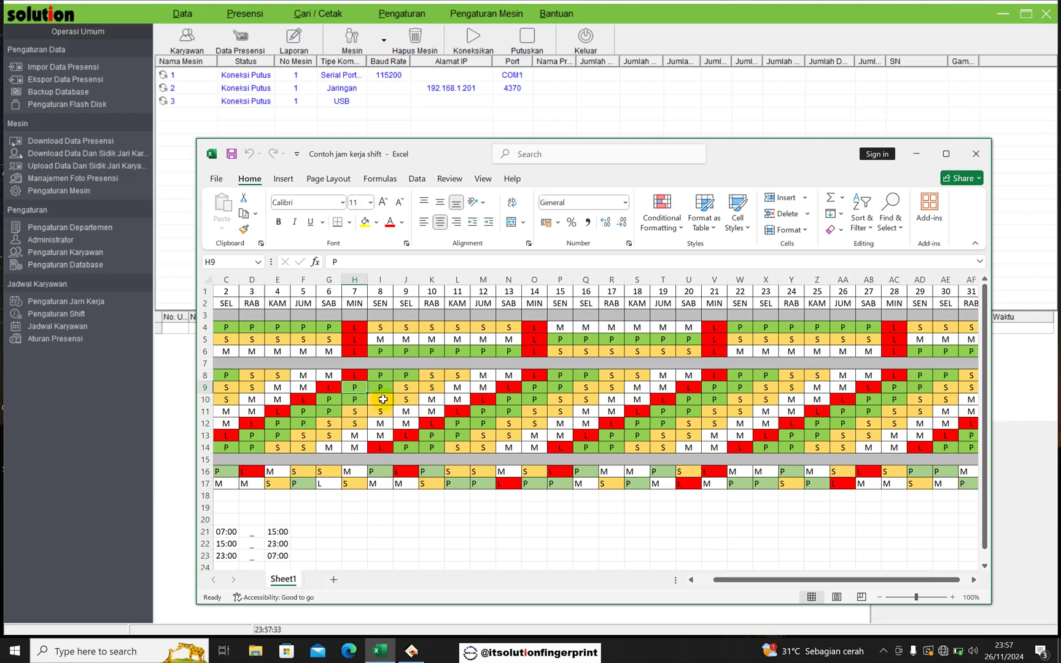
drag(774, 579, 757, 579)
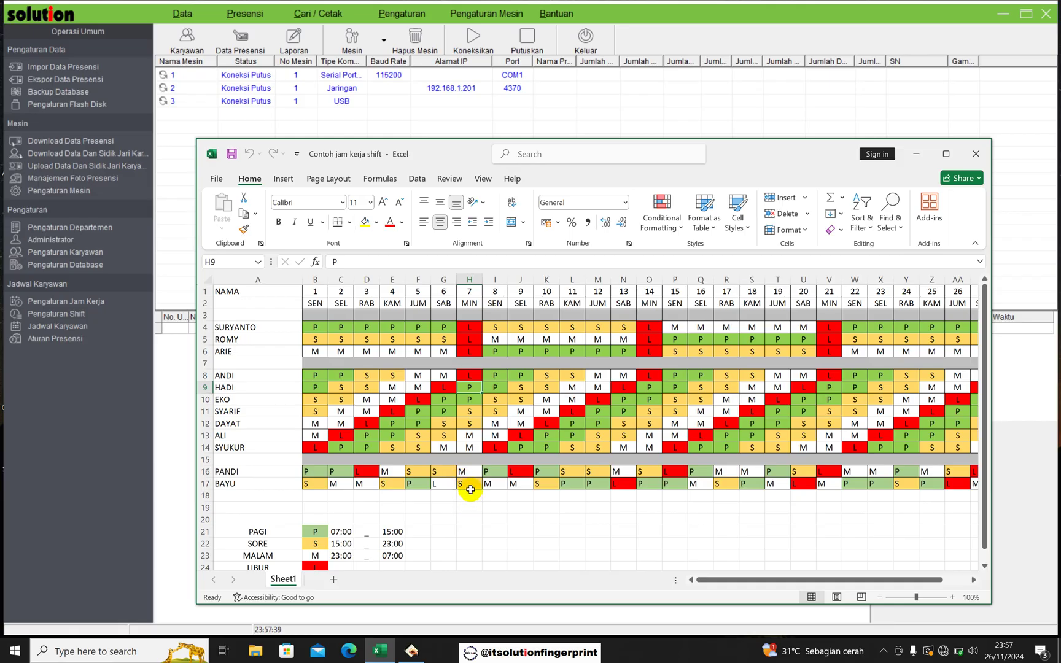
Step: Fill the second MARKETING employee's day 6 off-day cell G17 with red and save the workbook
click(470, 487)
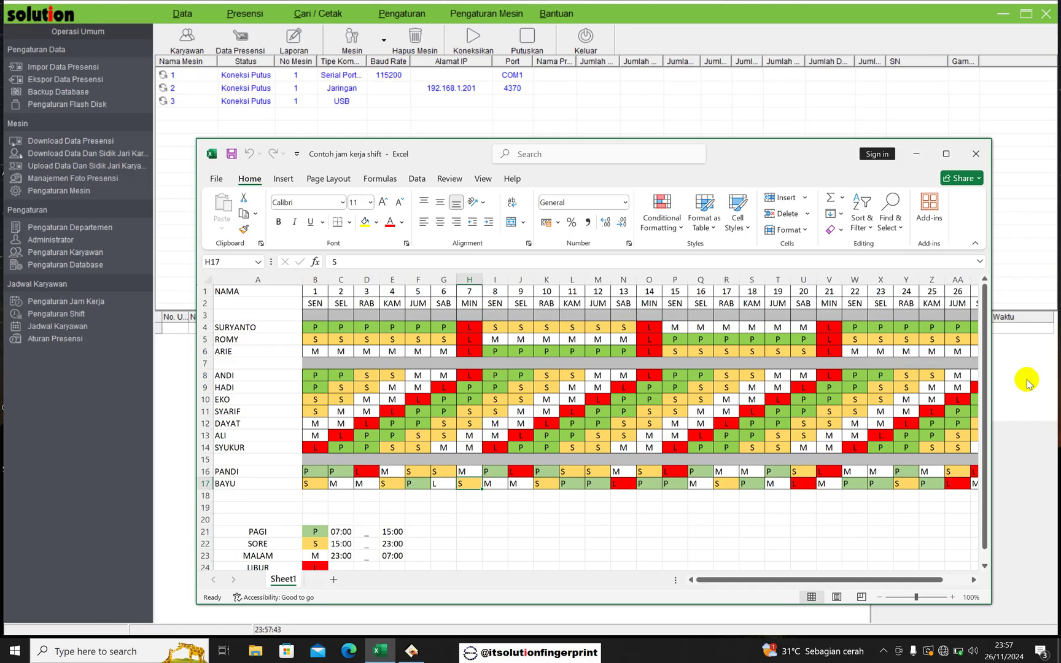
click(444, 483)
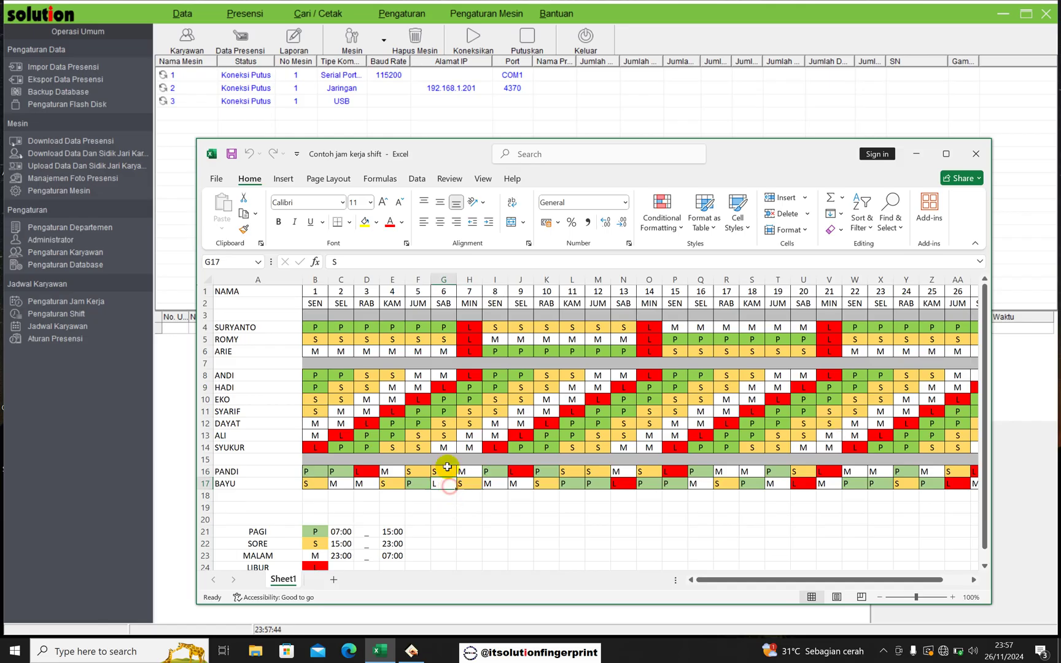
click(377, 224)
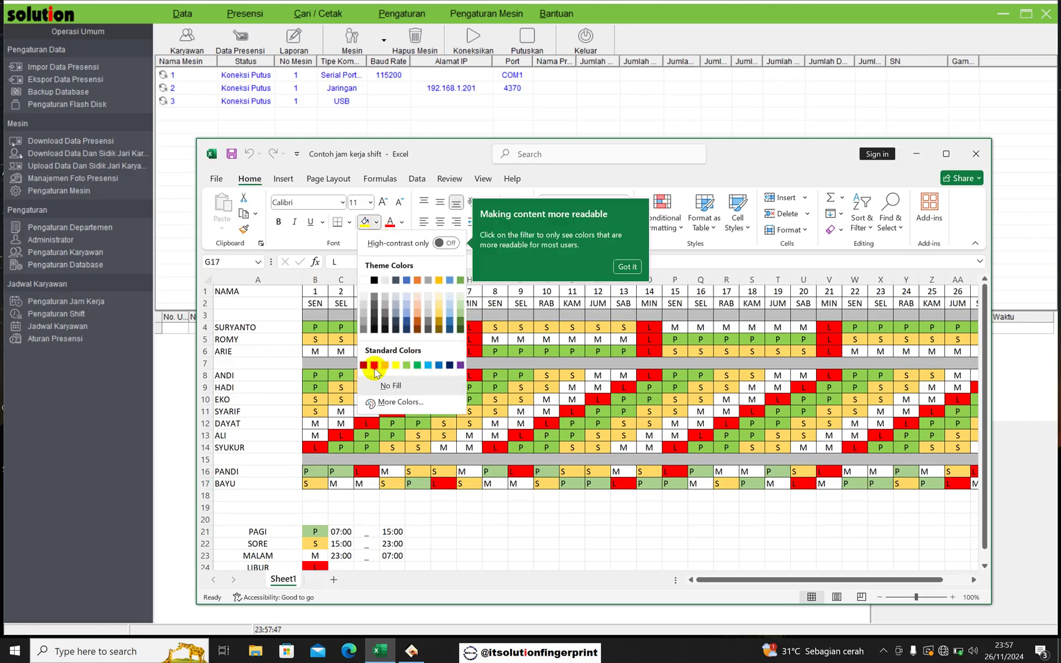
click(379, 351)
click(480, 542)
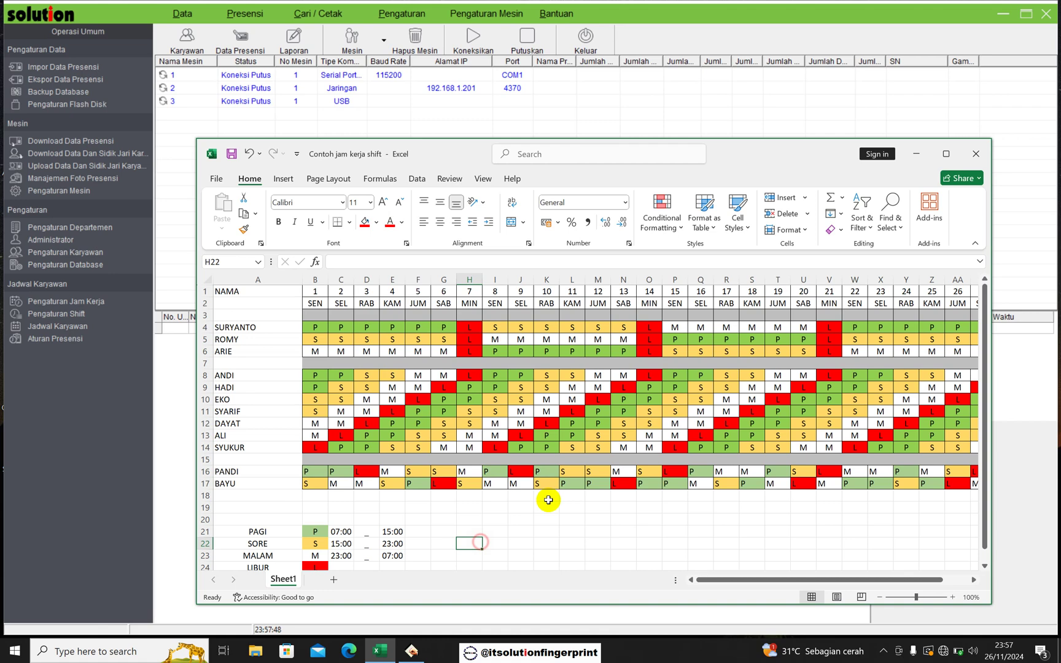
click(231, 161)
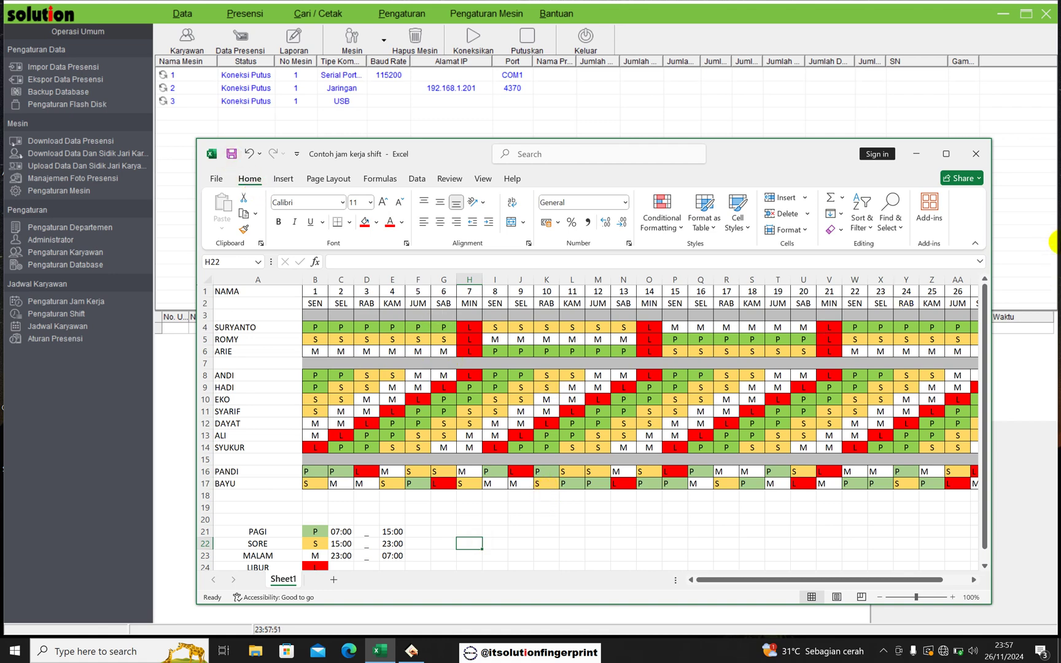
Step: Switch to the Solution attendance program, set the schedule end date to 07/07/2024, and start a Jadwal tidak tetap for the first MARKETING employee
click(1018, 270)
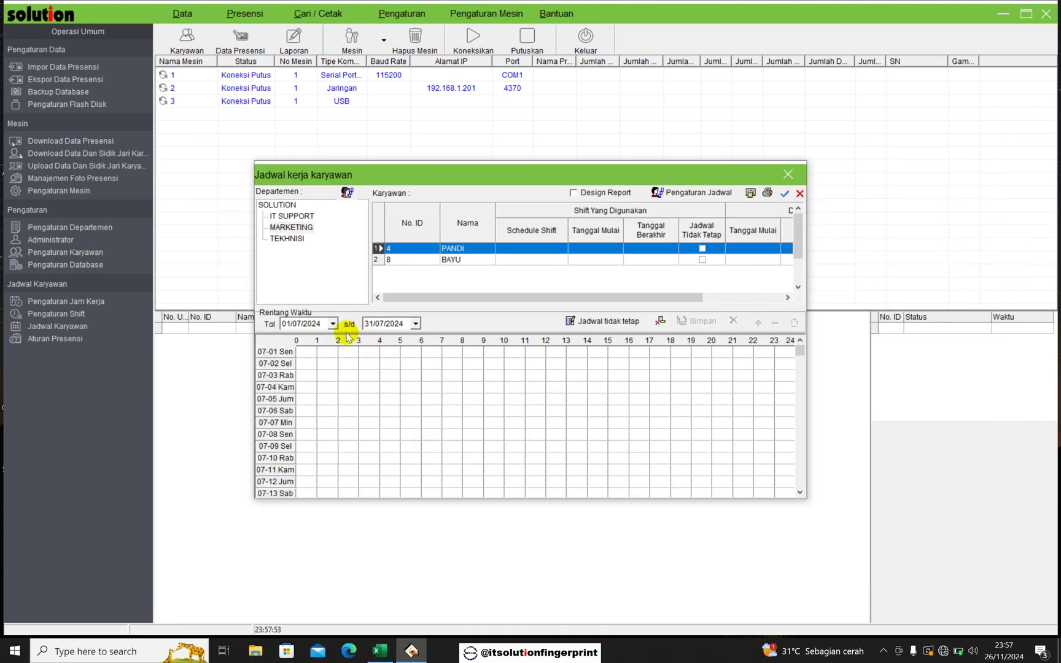
click(416, 324)
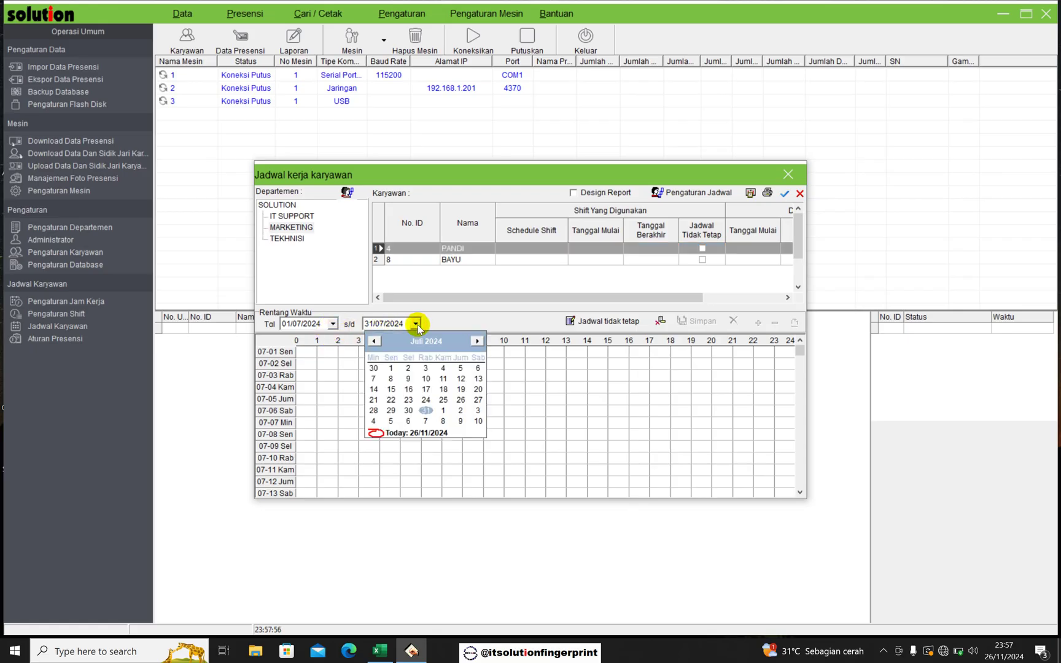
click(376, 380)
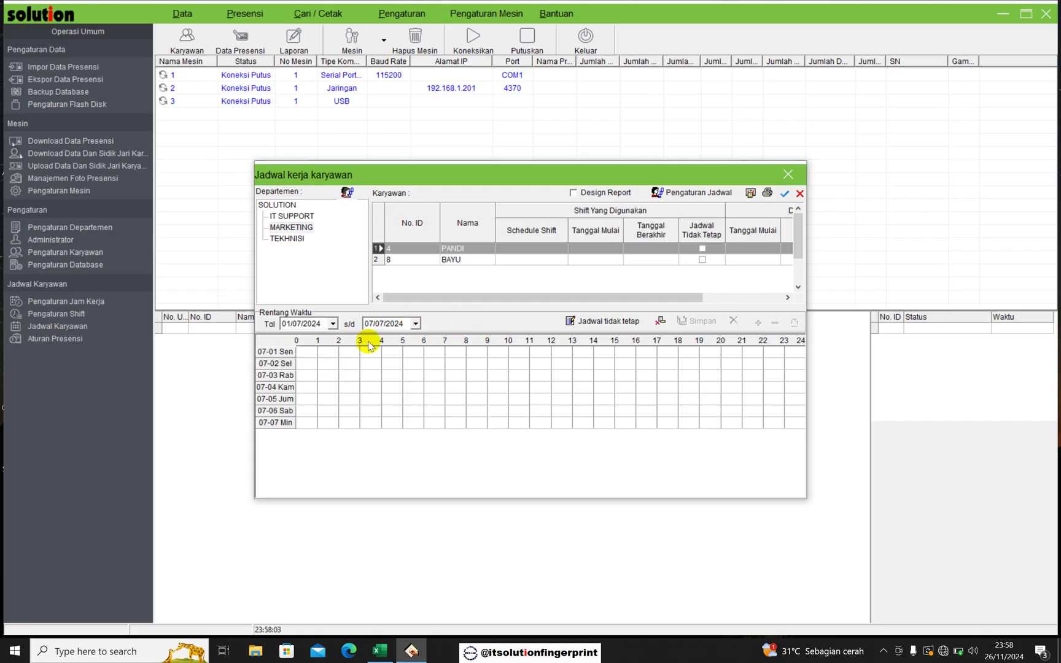
click(466, 249)
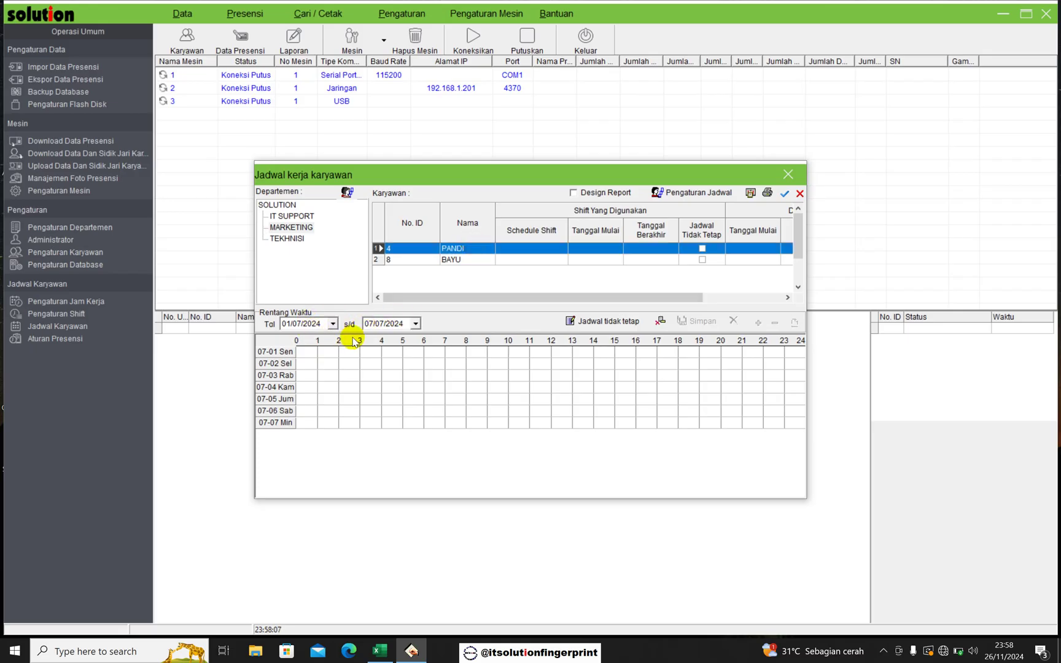
click(379, 329)
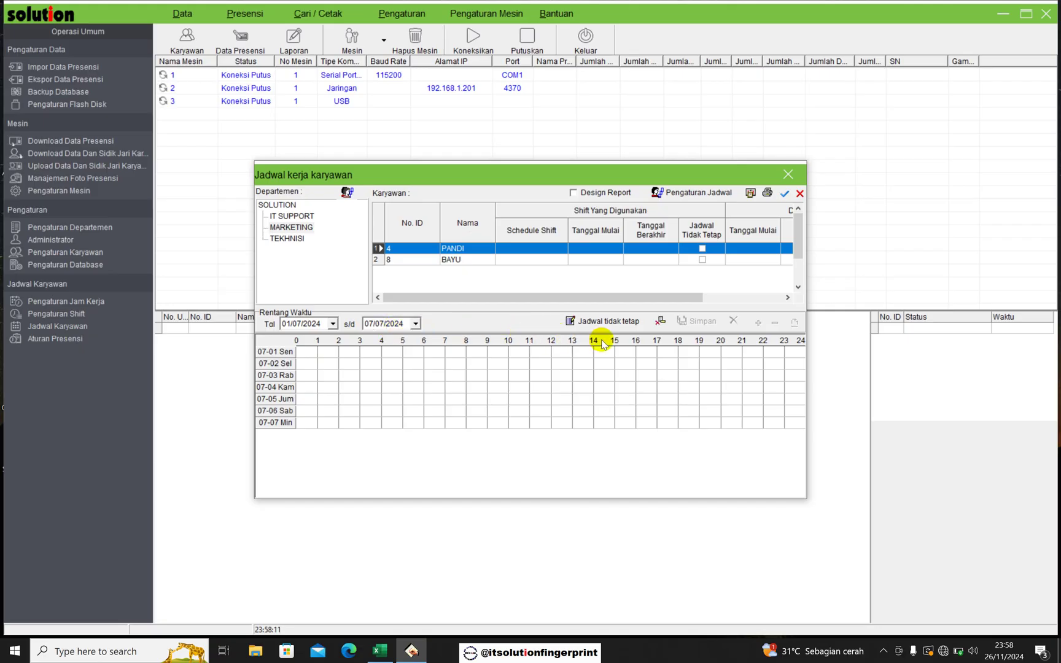
click(617, 326)
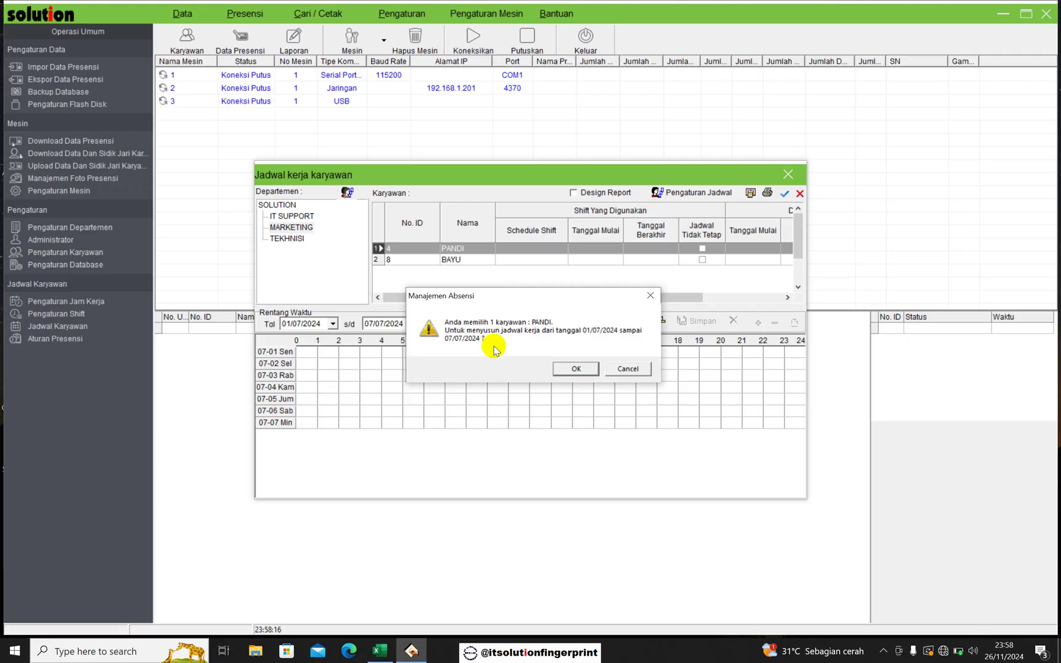
click(573, 371)
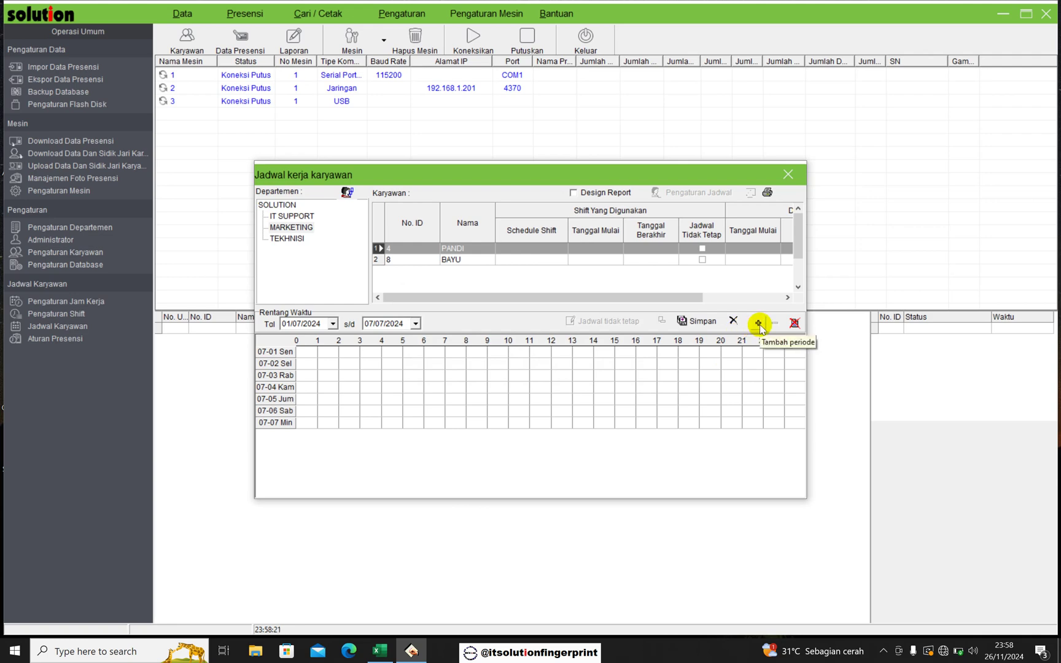
Step: Check the first MARKETING employee's days 1 and 2 in the Excel workbook, and assign shift P(07:00-15:00) to only 07-01 and 07-02 in Solution
click(380, 650)
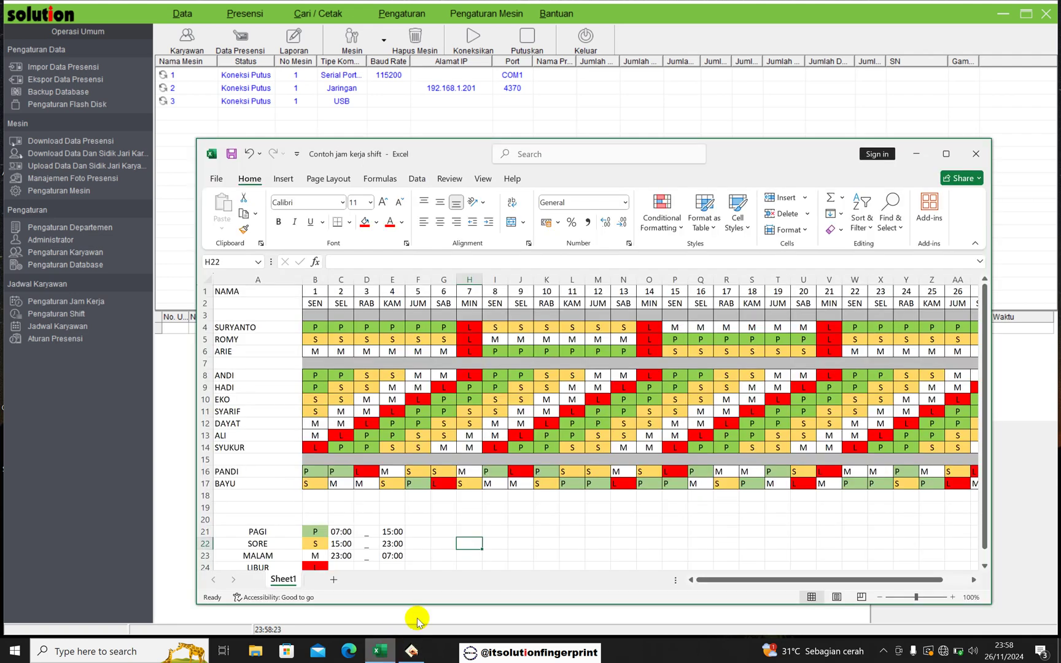
click(316, 476)
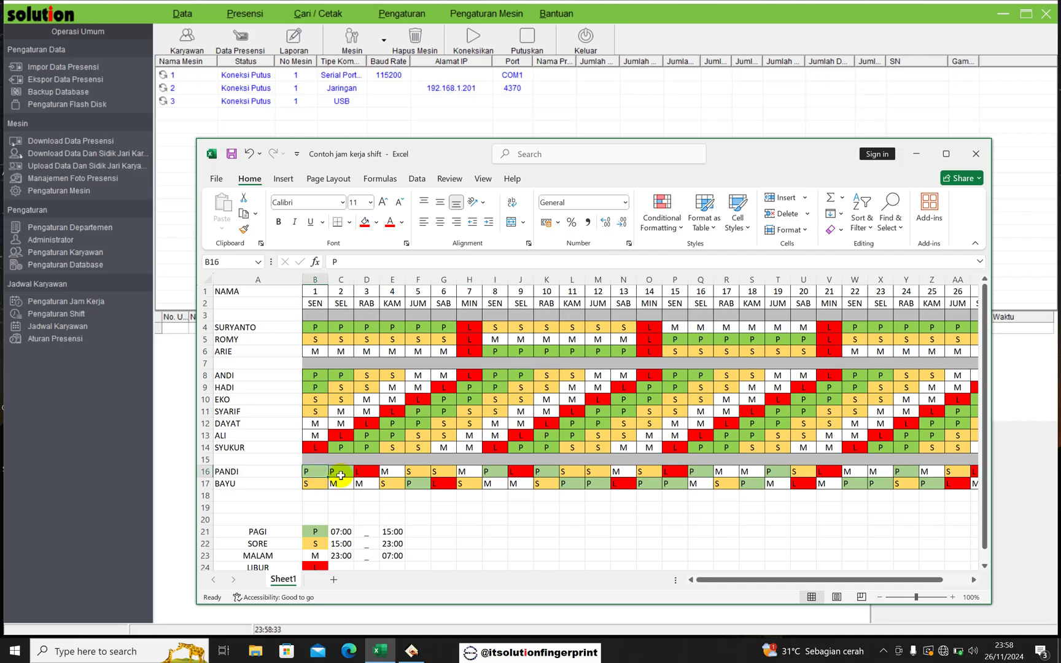
click(341, 474)
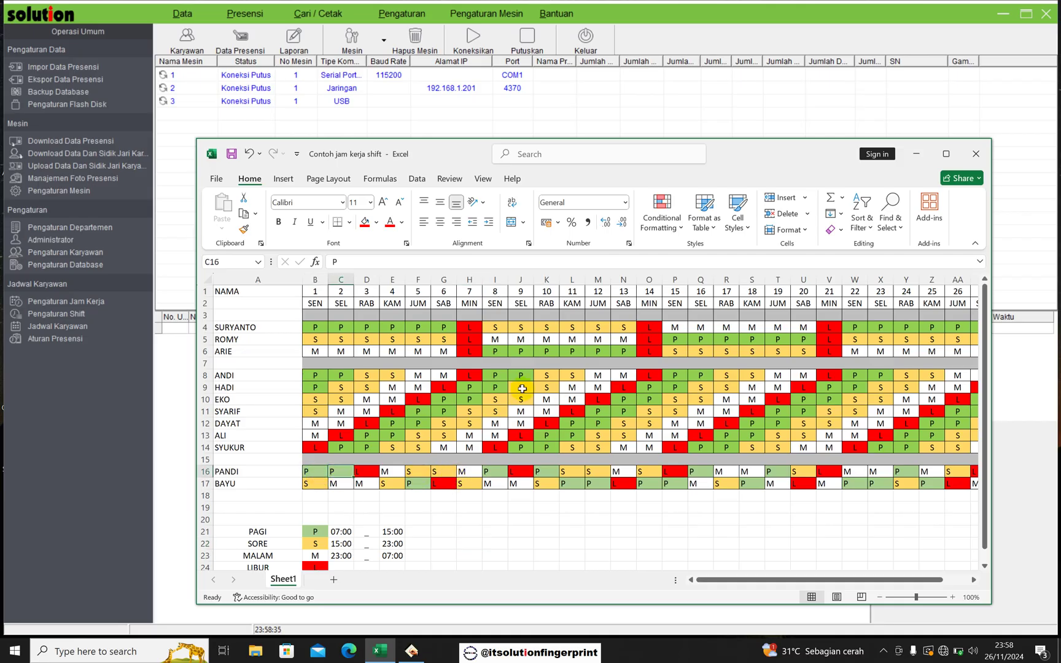
click(899, 109)
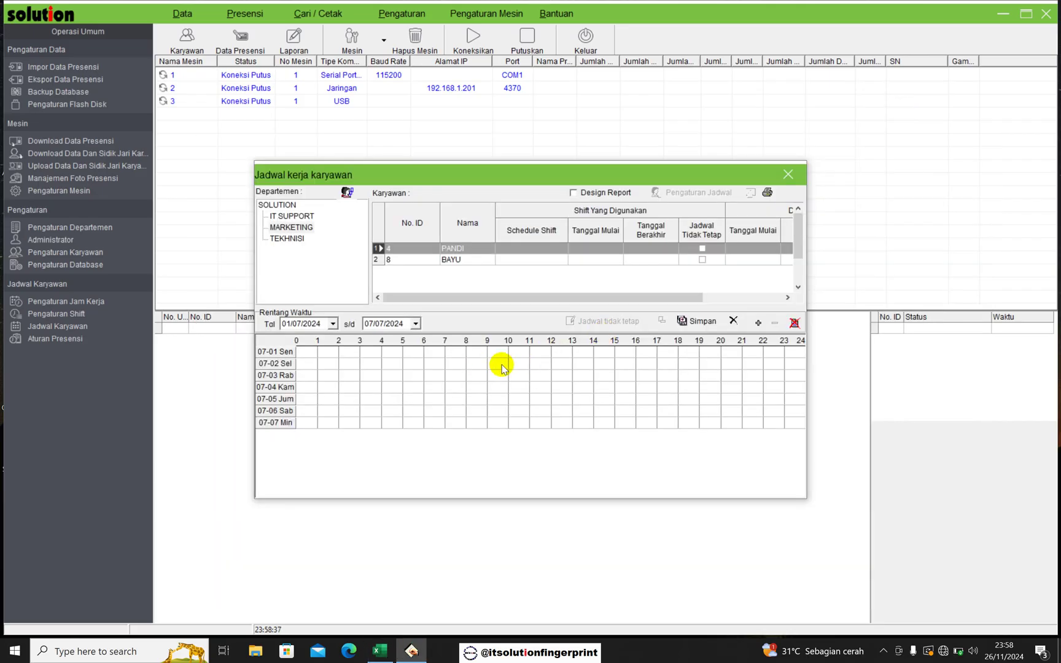
click(758, 324)
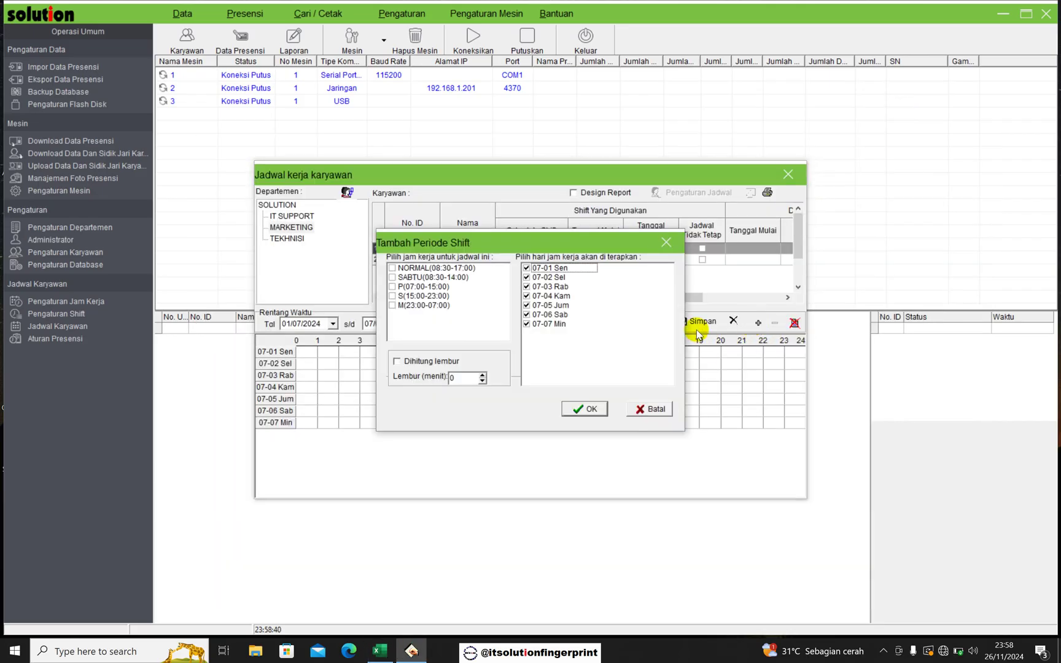
right_click(614, 305)
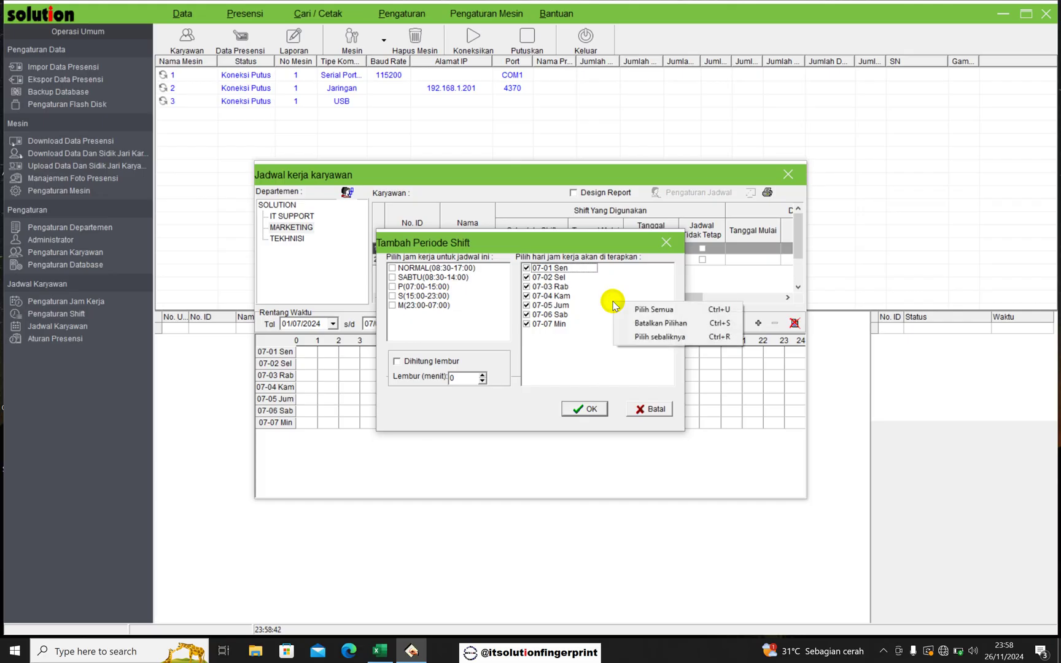
click(638, 336)
click(527, 268)
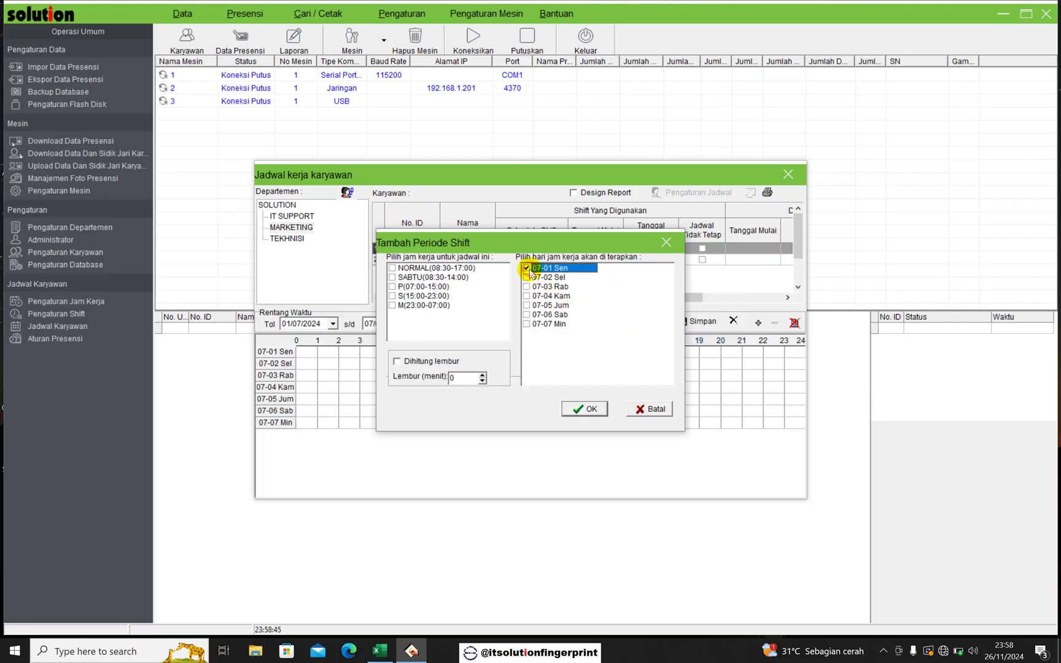
click(526, 277)
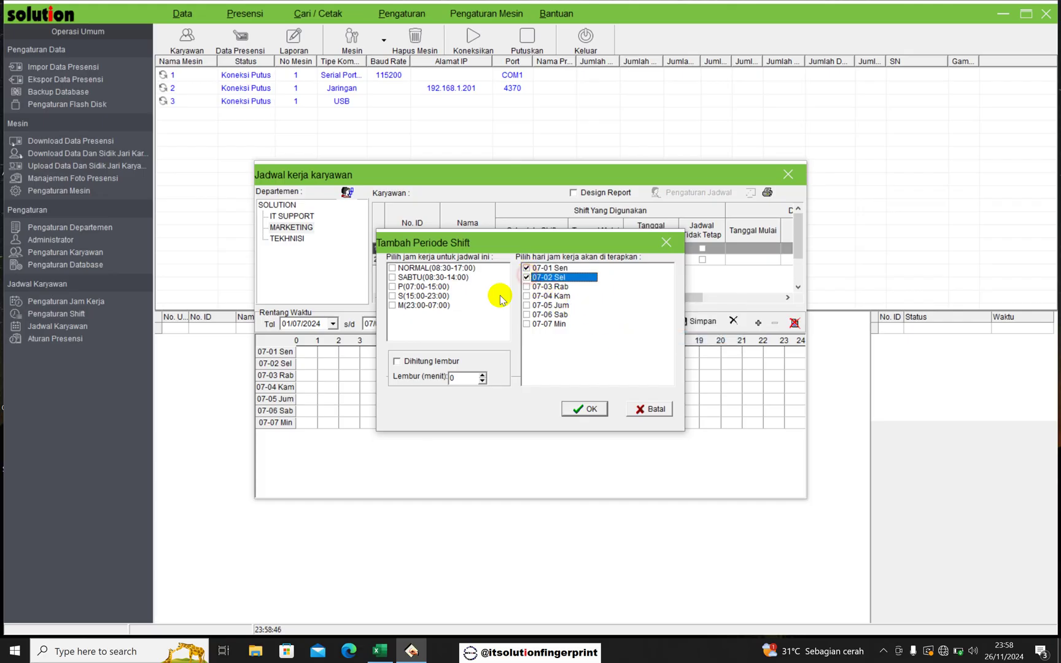
click(392, 287)
click(586, 409)
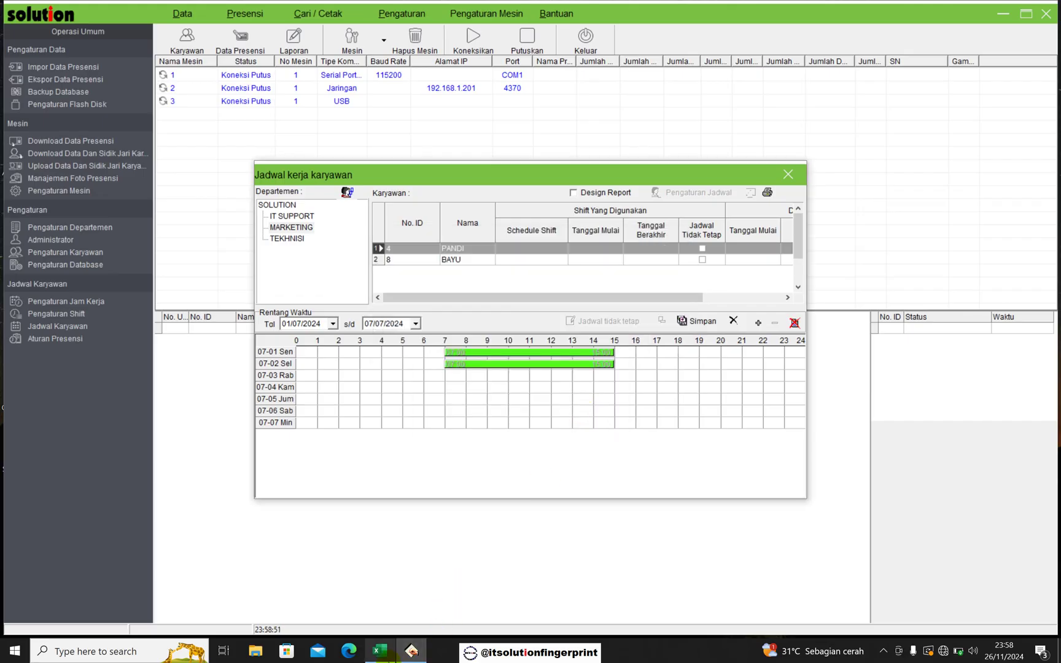
Step: Check the first MARKETING employee's night shifts in the Excel workbook, and assign M(23:00-07:00) to only 07-04 and 07-07 in Solution
click(387, 655)
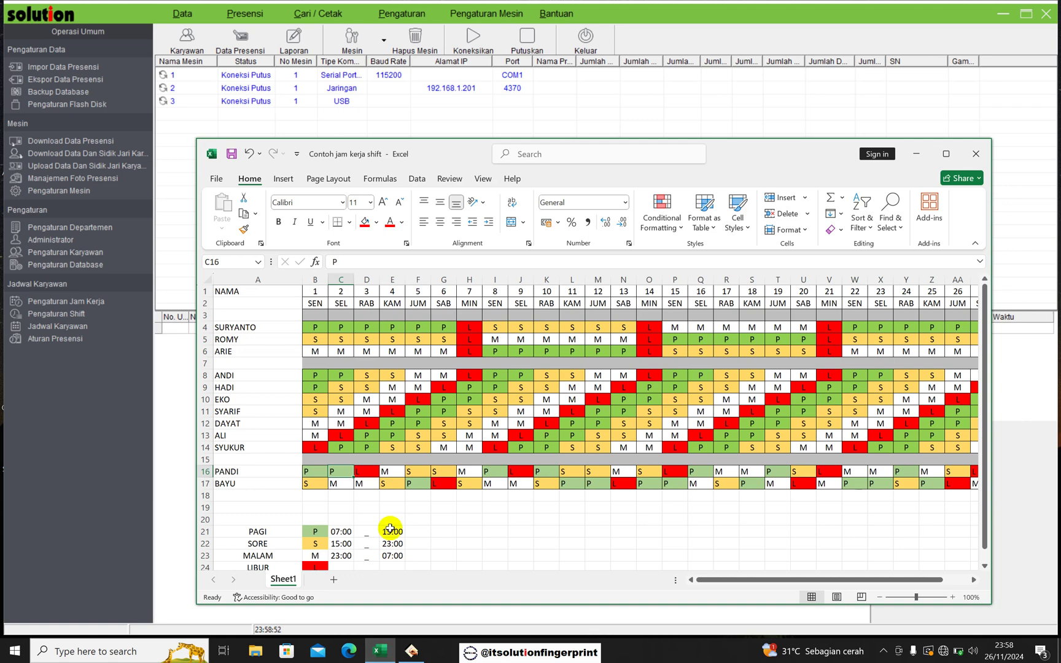
click(392, 474)
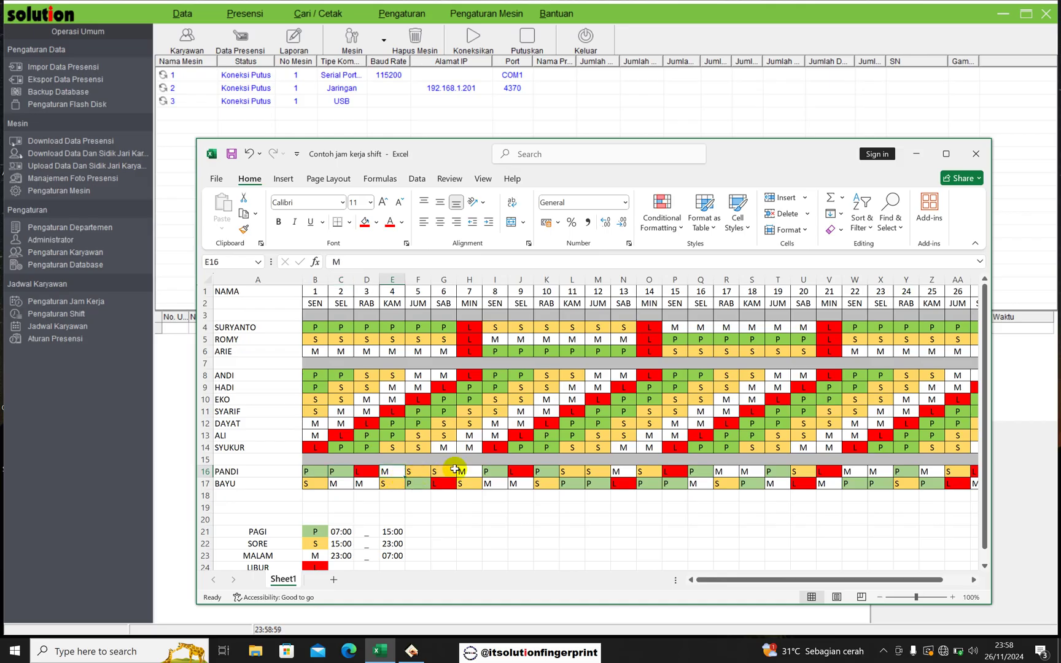
click(411, 652)
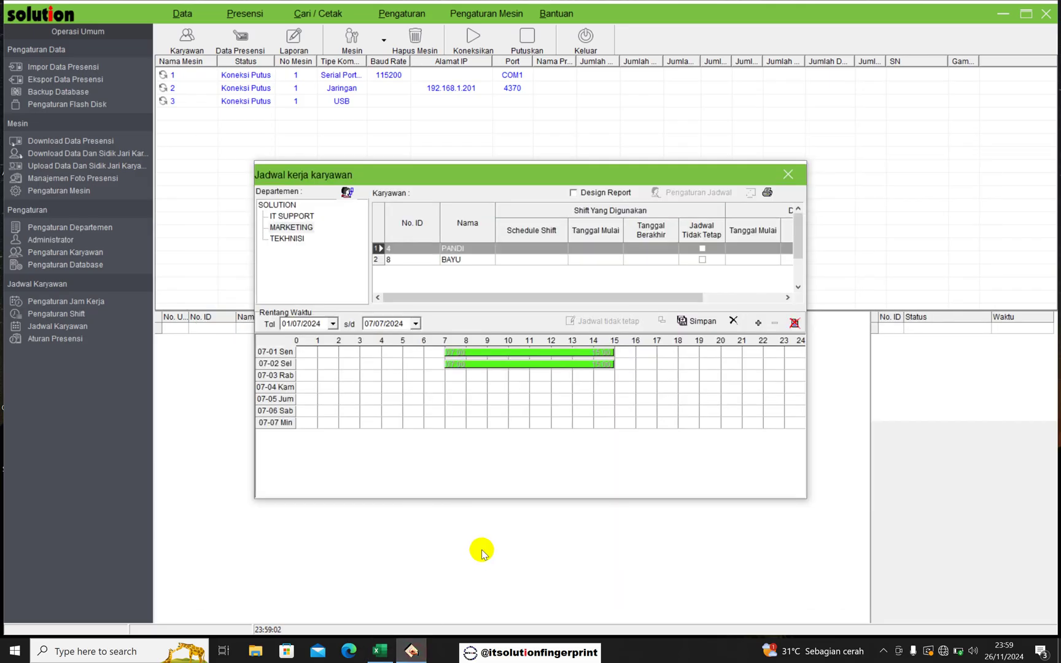
click(758, 325)
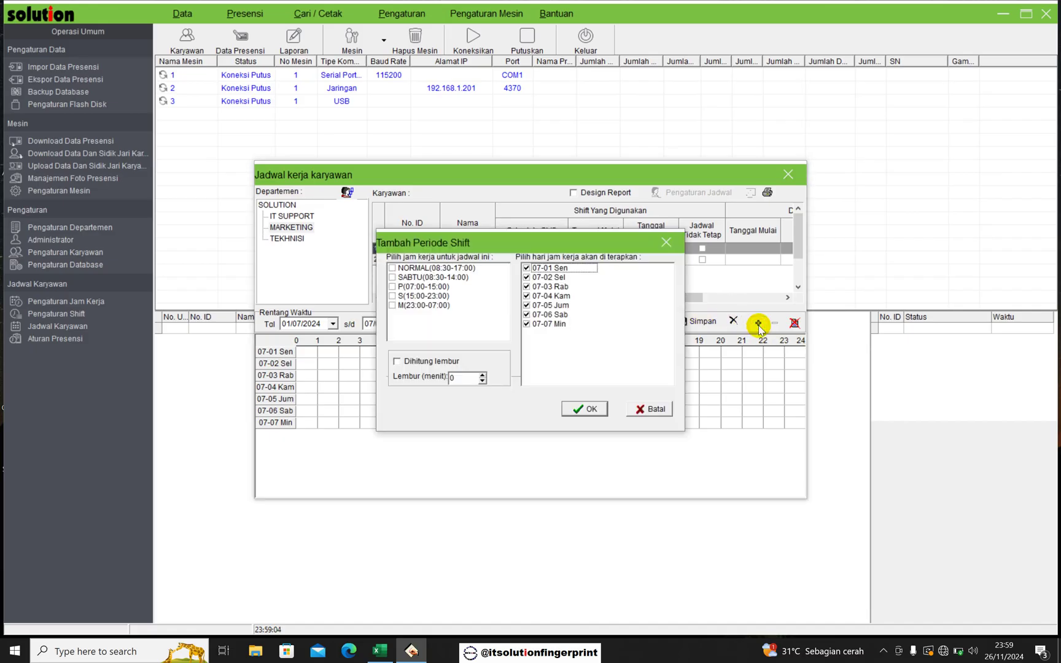
right_click(608, 341)
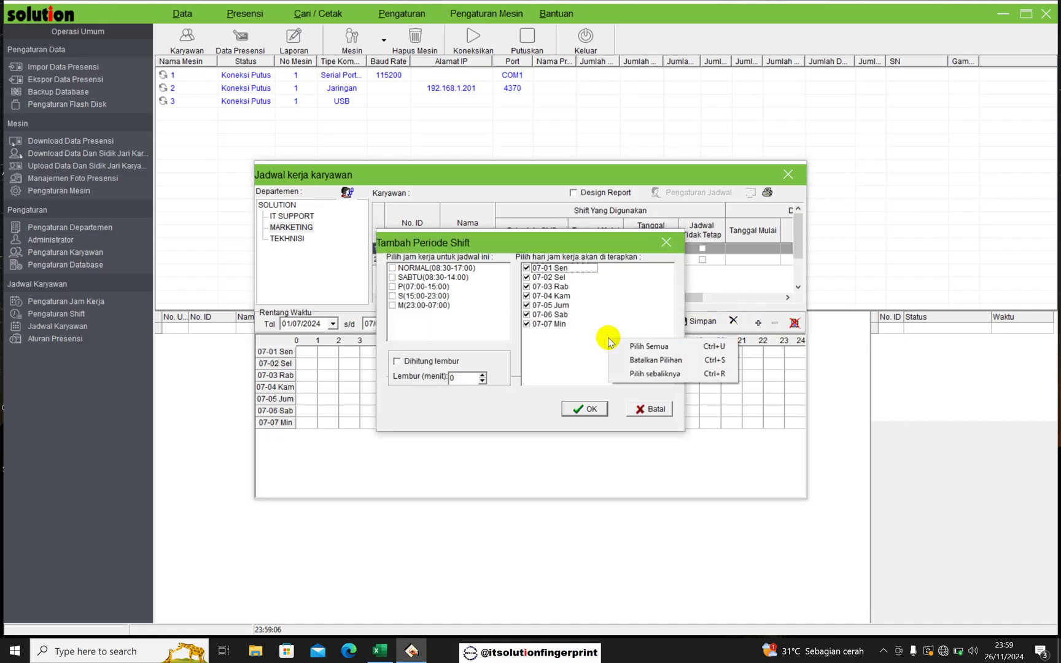
click(627, 373)
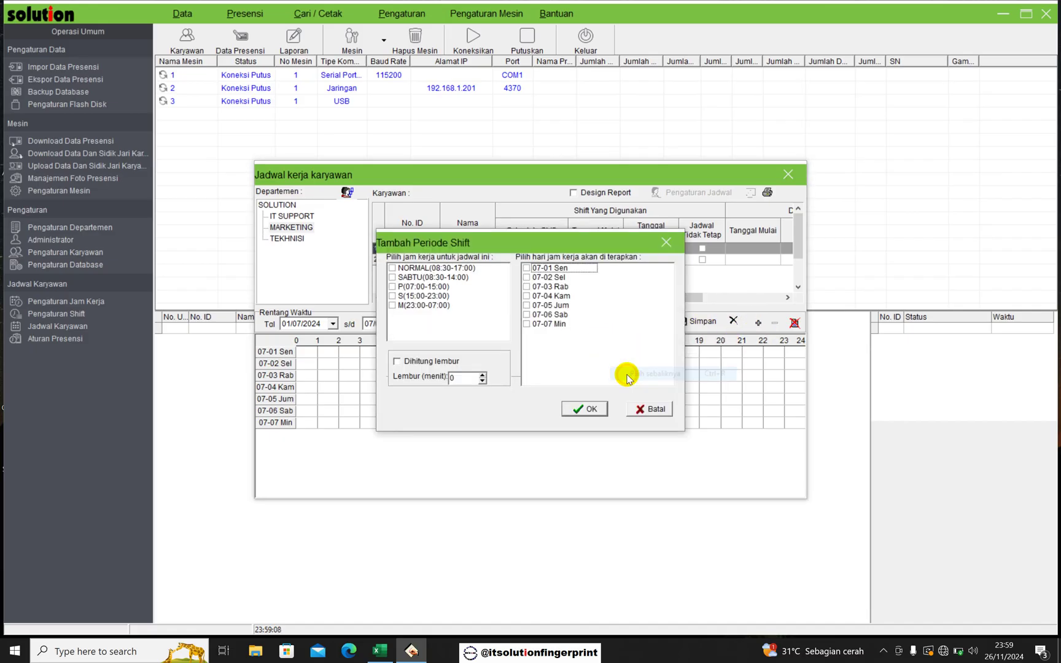
click(526, 296)
click(526, 324)
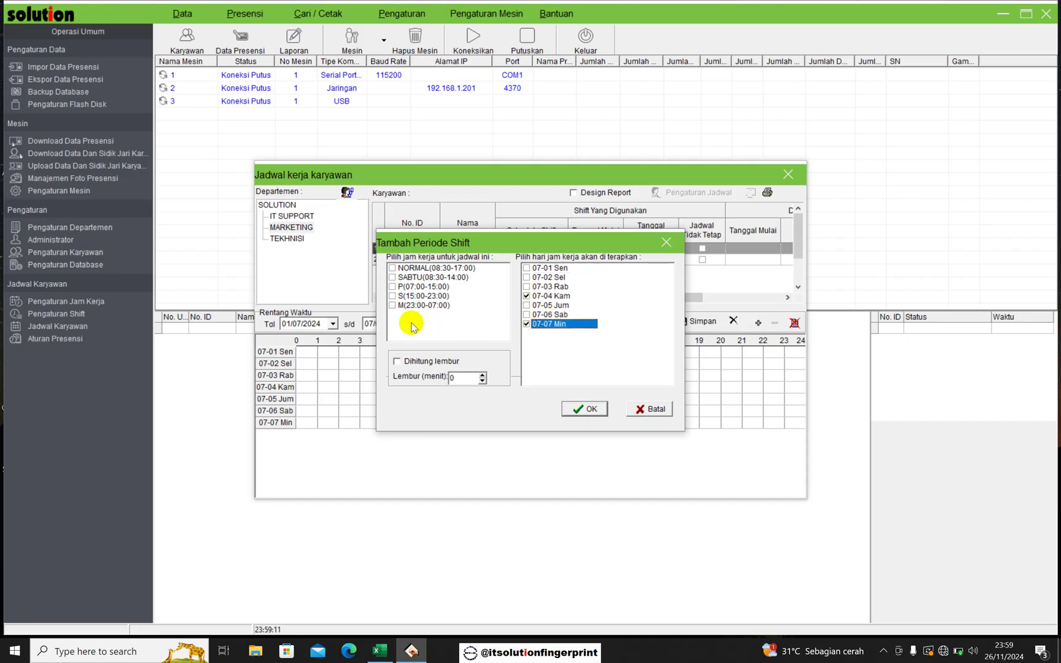
click(392, 306)
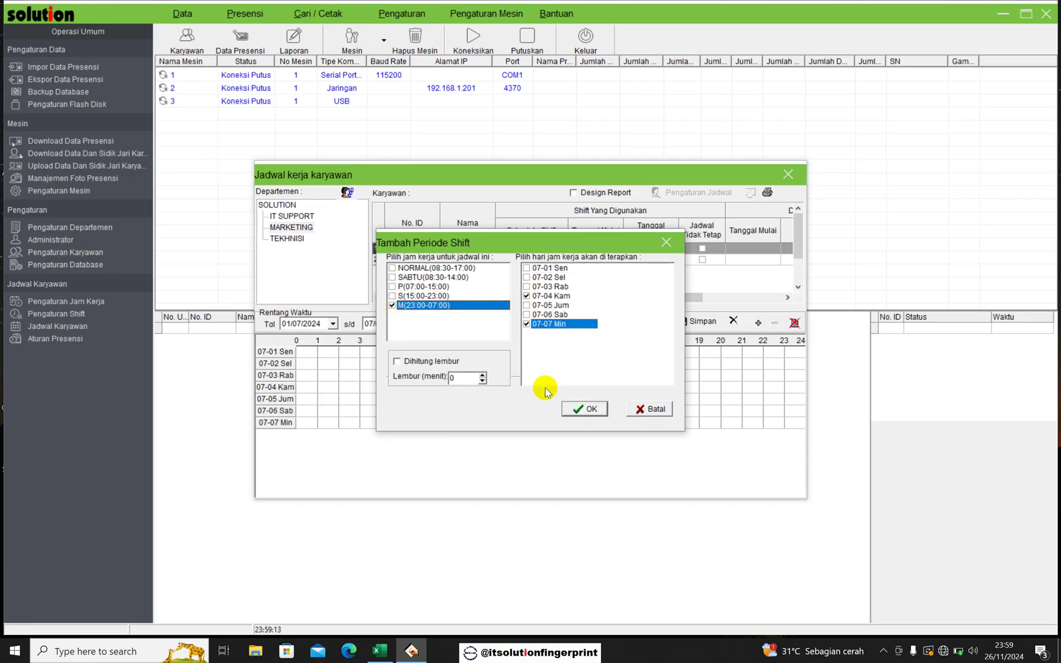
click(583, 408)
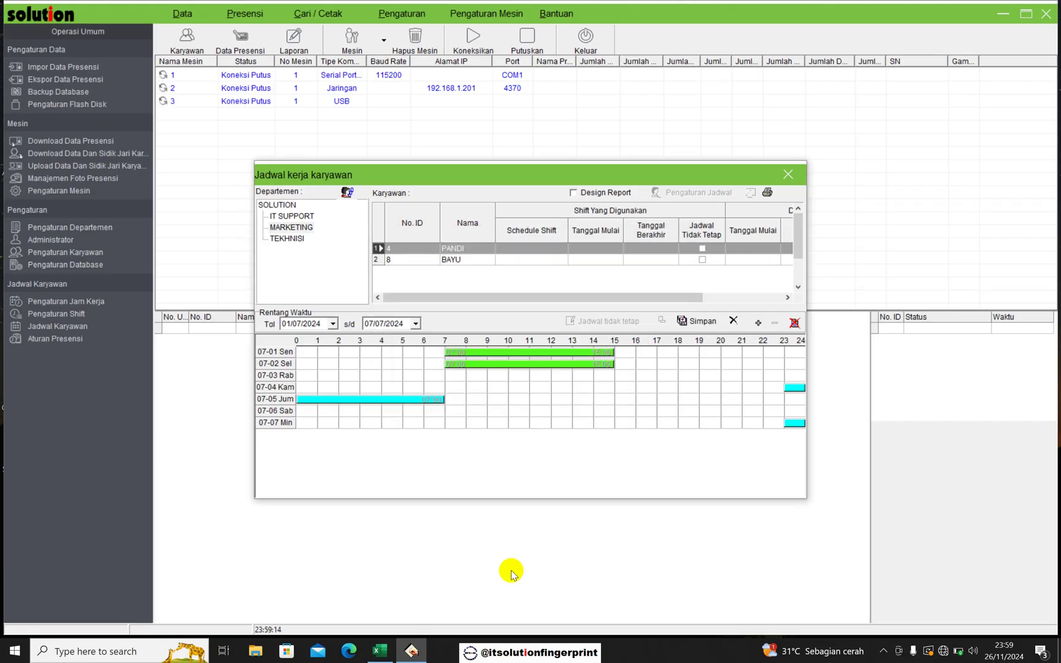
Step: Check the first MARKETING employee's shifts for days 5 and 6 in the Excel workbook, and return to Solution
click(379, 651)
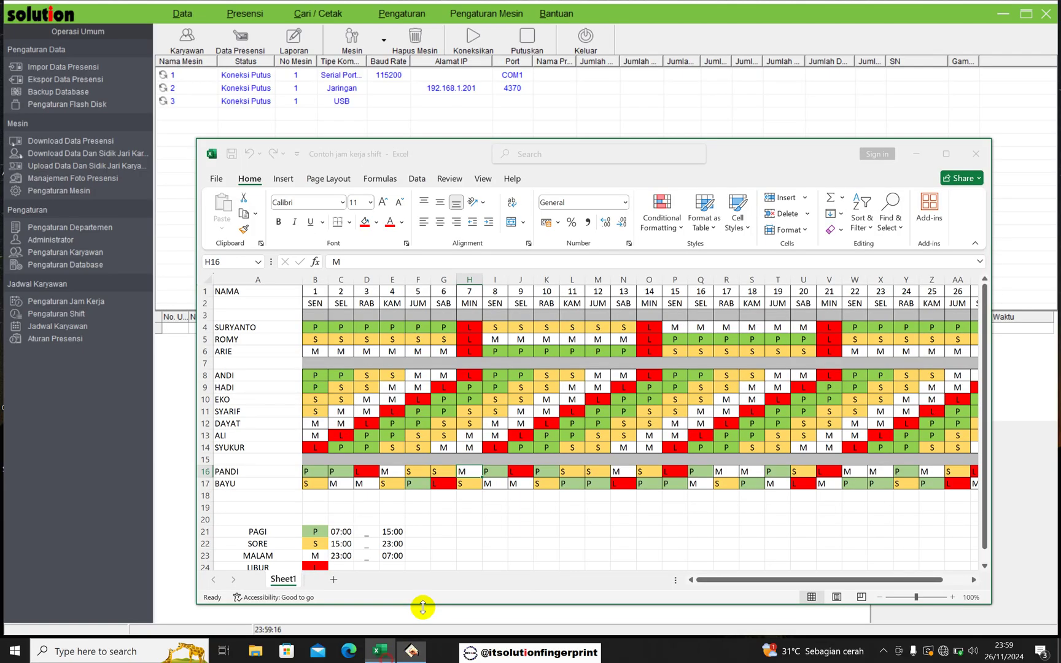
click(419, 474)
click(438, 471)
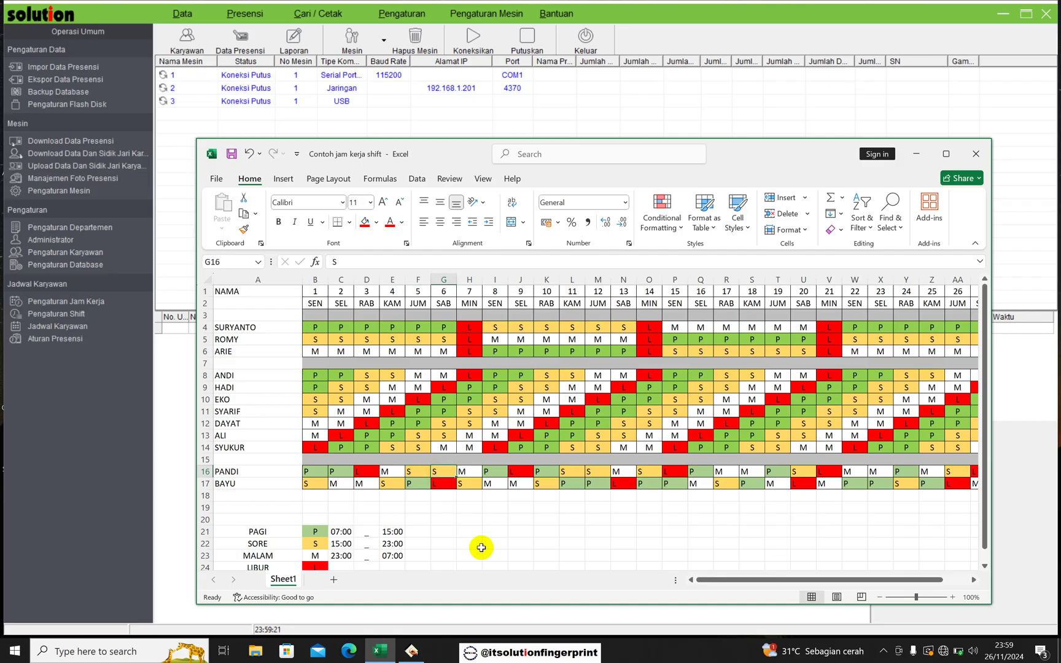
click(411, 651)
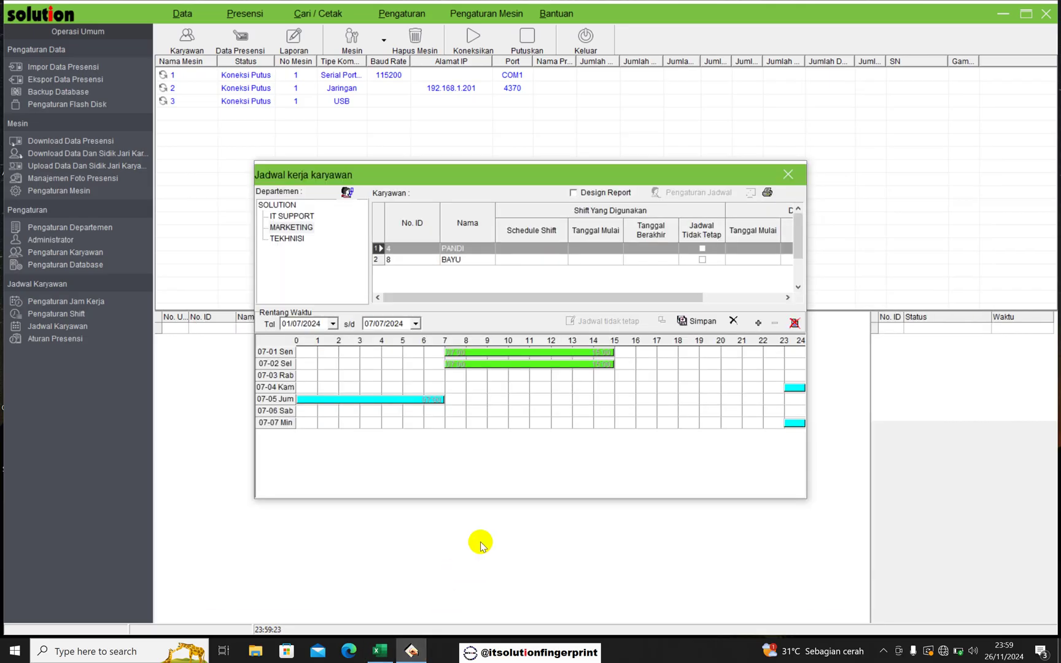
Step: Assign S(15:00-23:00) to only 07-05 and 07-06 for the first MARKETING employee, then save the irregular schedule and close it
click(758, 324)
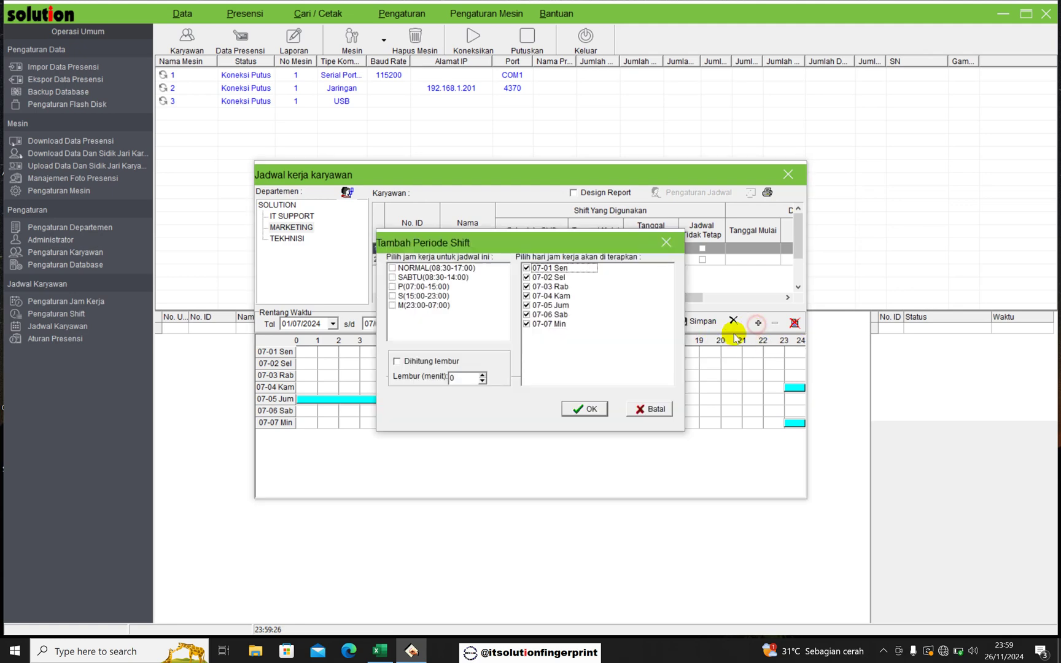
right_click(564, 332)
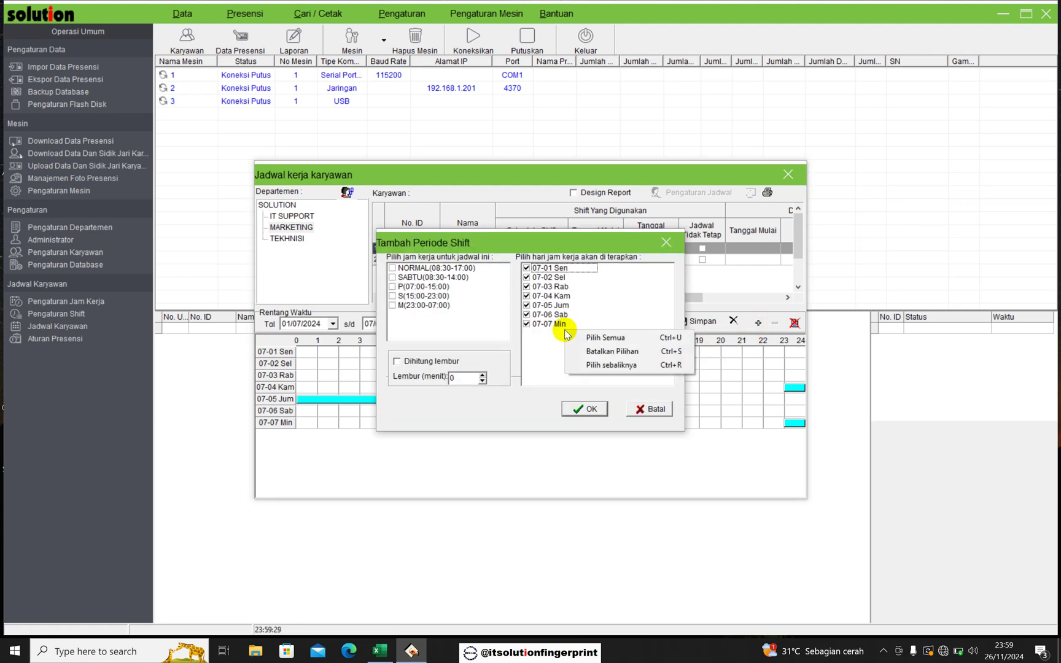
click(599, 366)
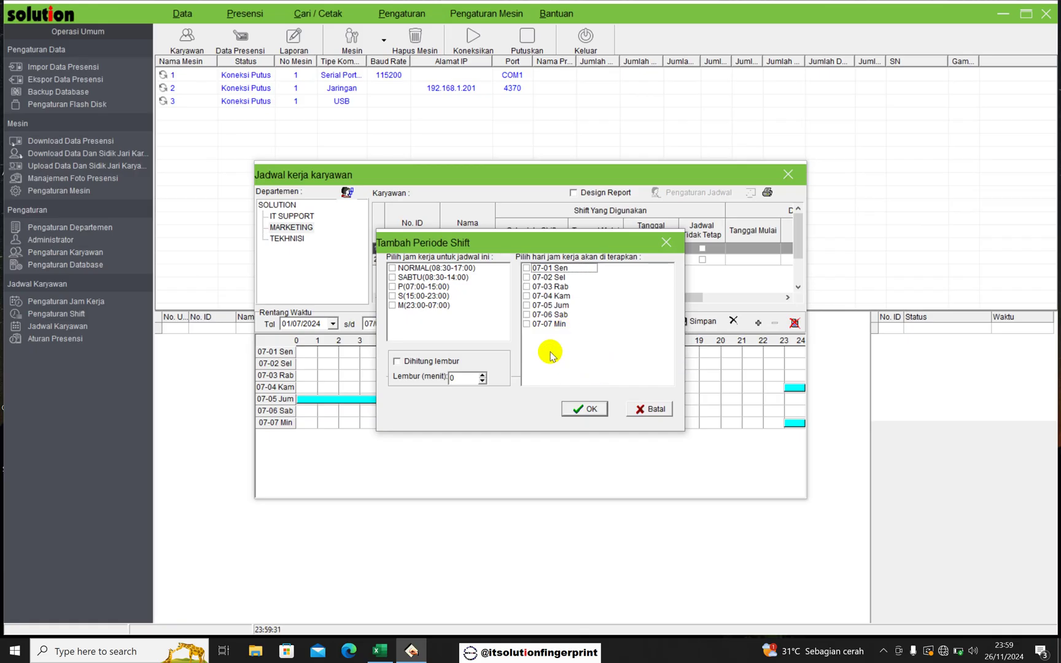
click(526, 306)
click(526, 314)
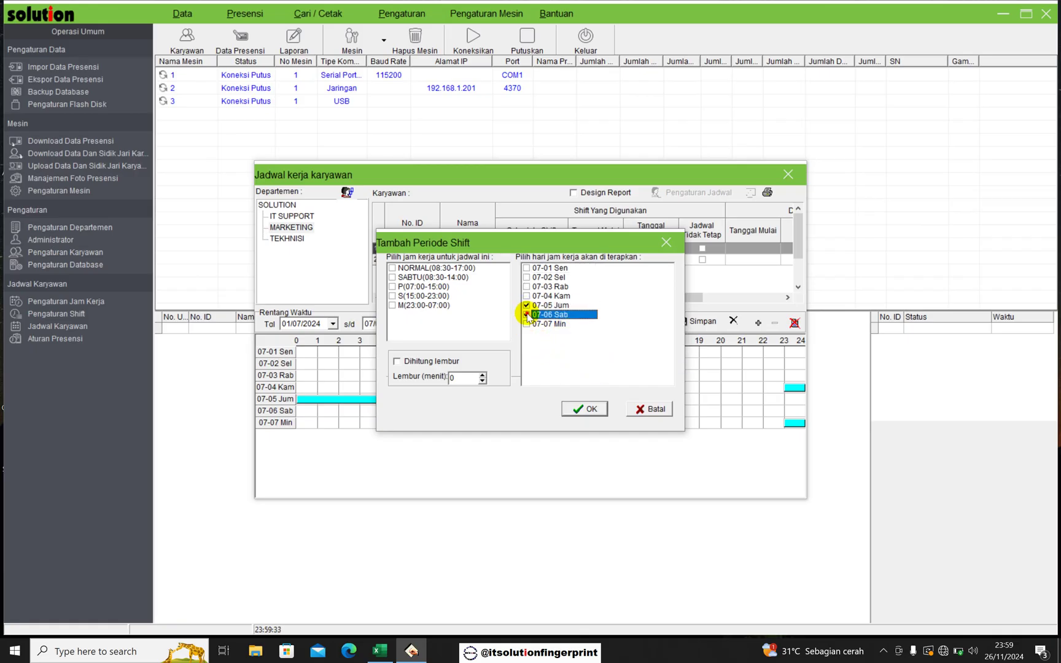
click(393, 296)
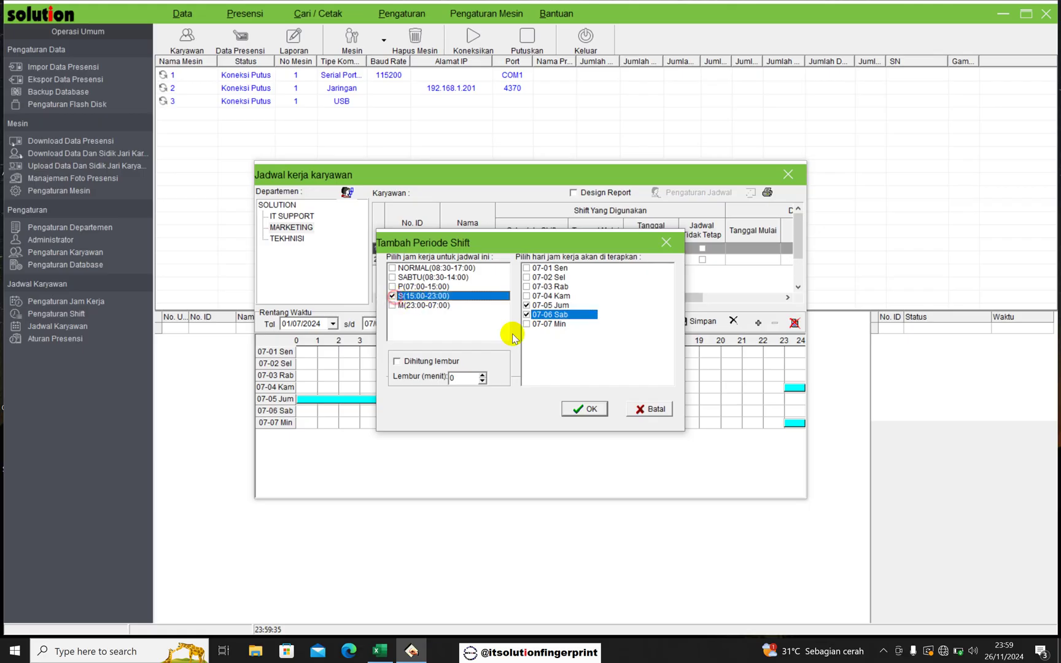
click(584, 409)
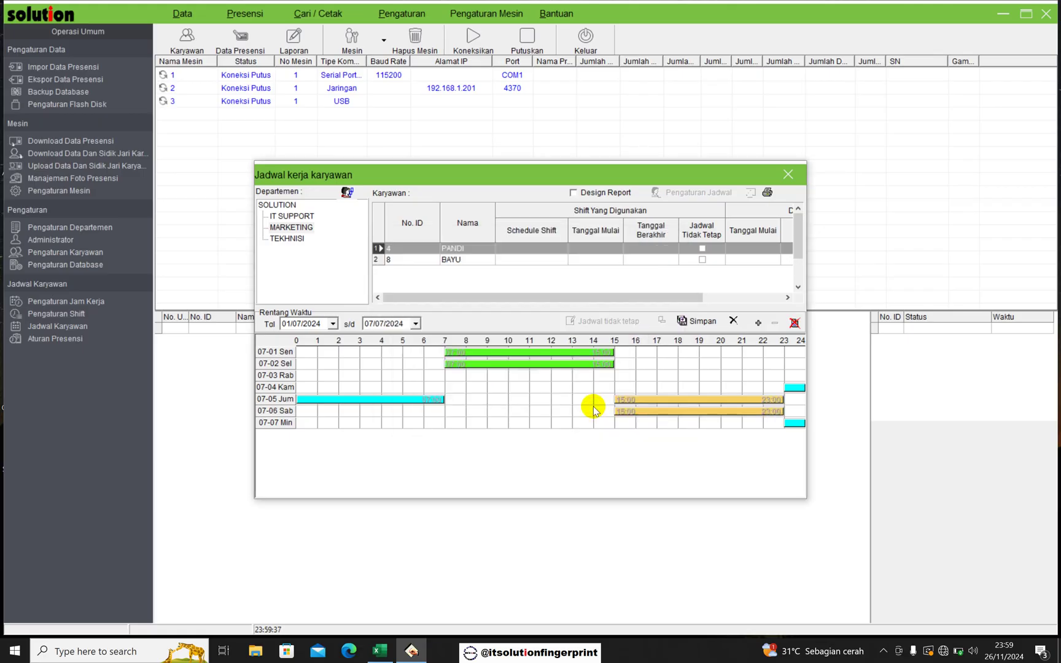
click(702, 324)
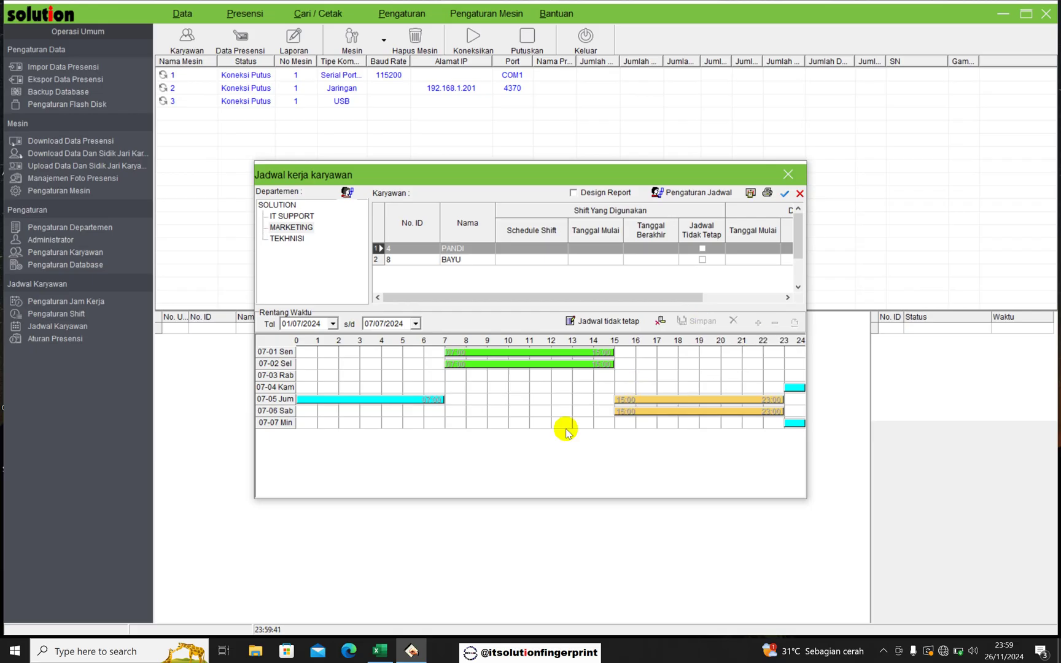
click(789, 176)
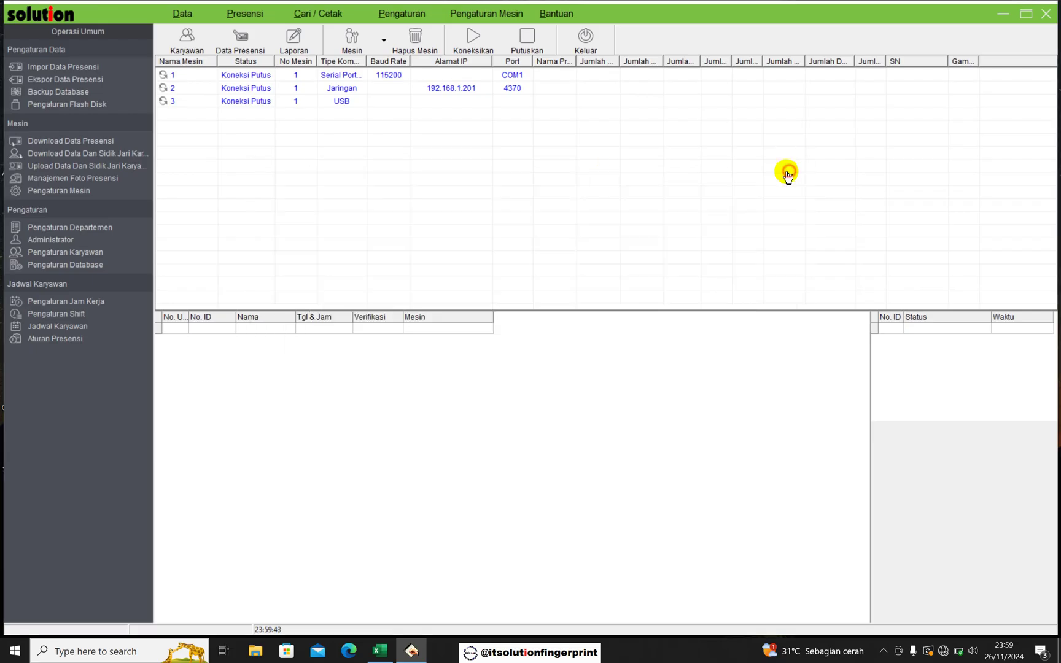
Step: Calculate the first MARKETING employee's attendance for 01/07/2024 to 07/07/2024 and preview the Jadwal Harian Karyawan report
click(289, 46)
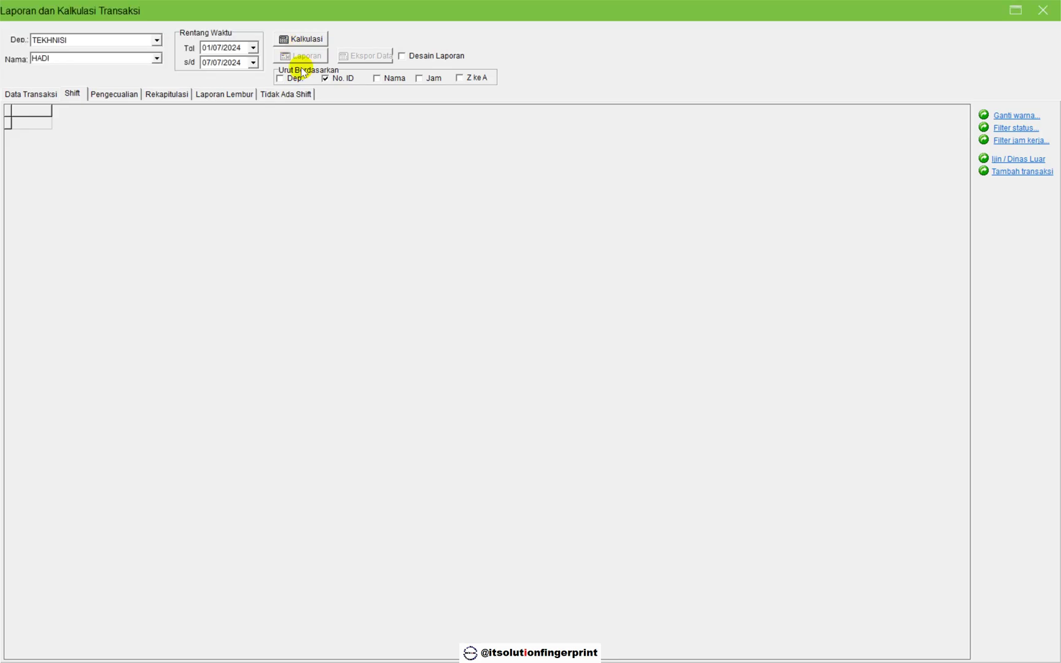
click(158, 41)
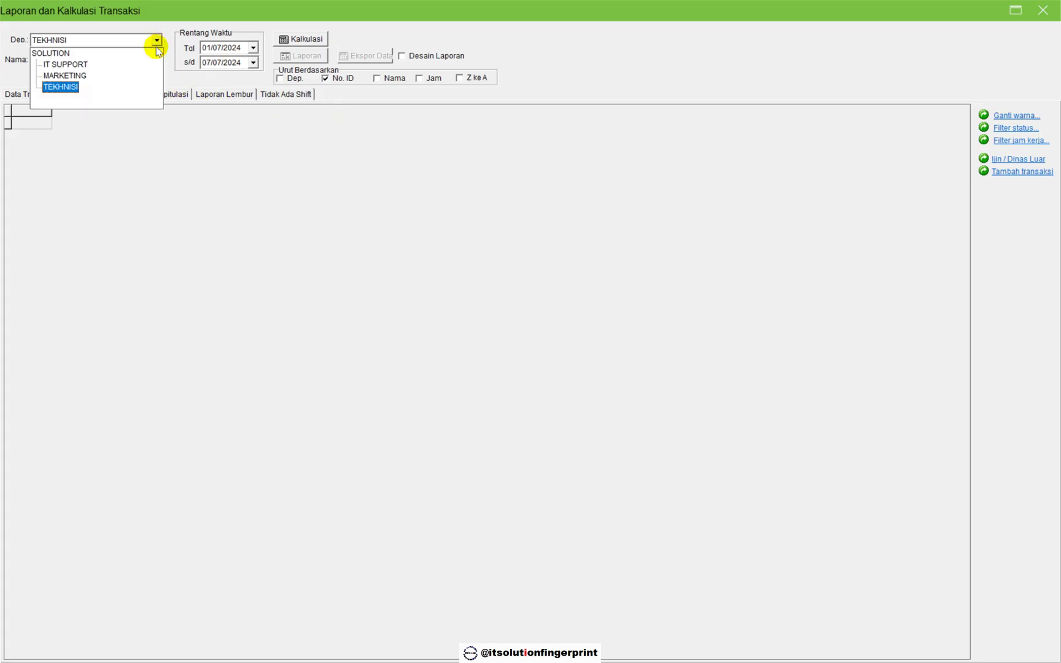
click(78, 74)
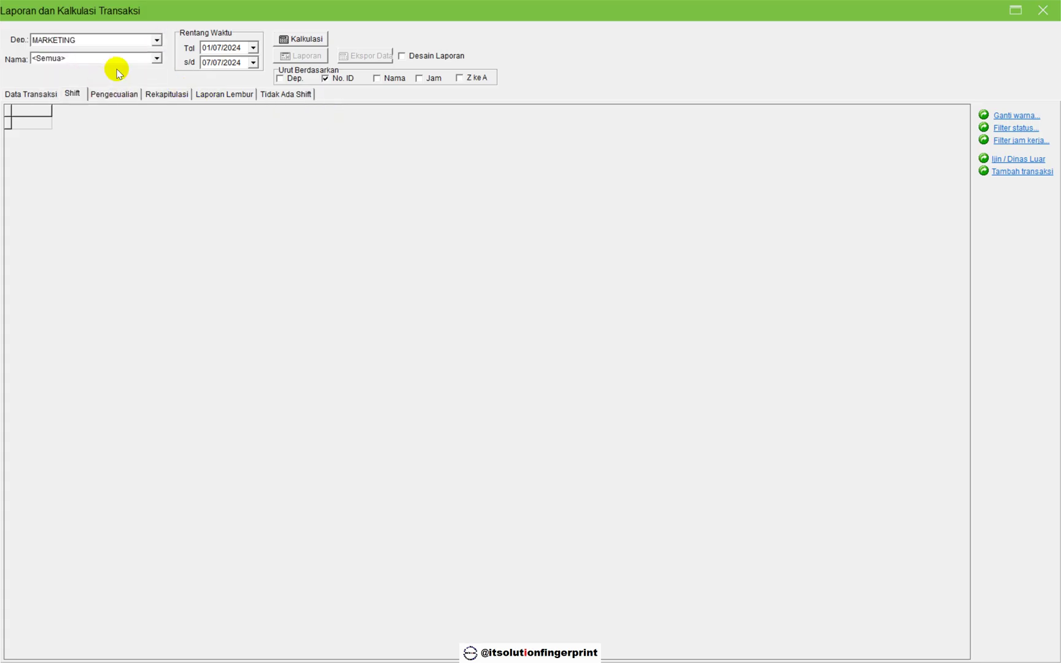
click(156, 59)
click(75, 78)
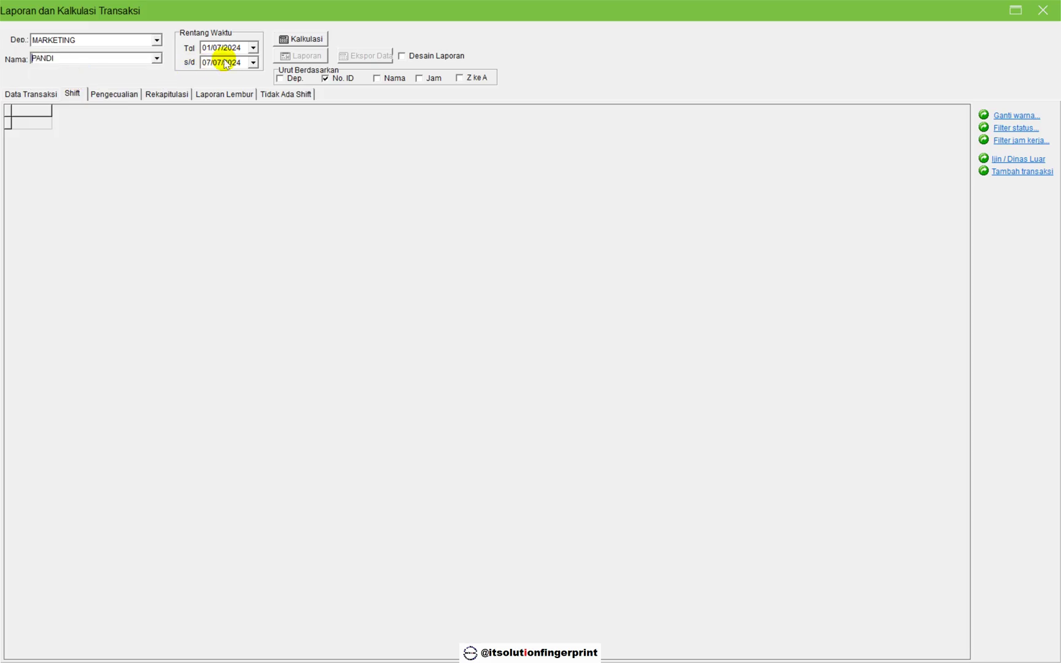
click(304, 46)
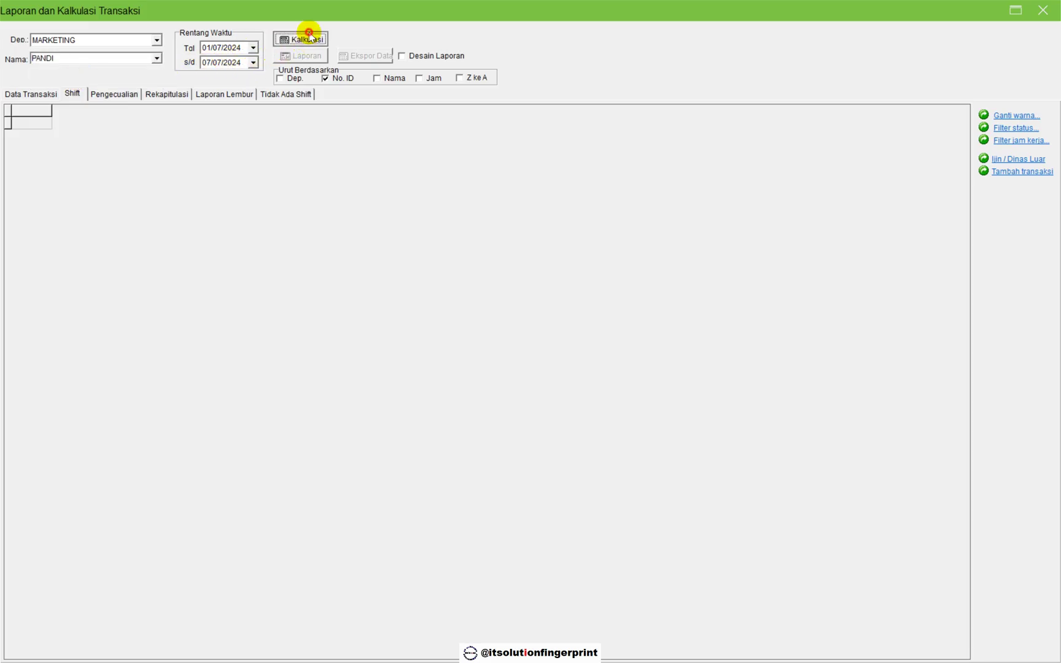
click(304, 59)
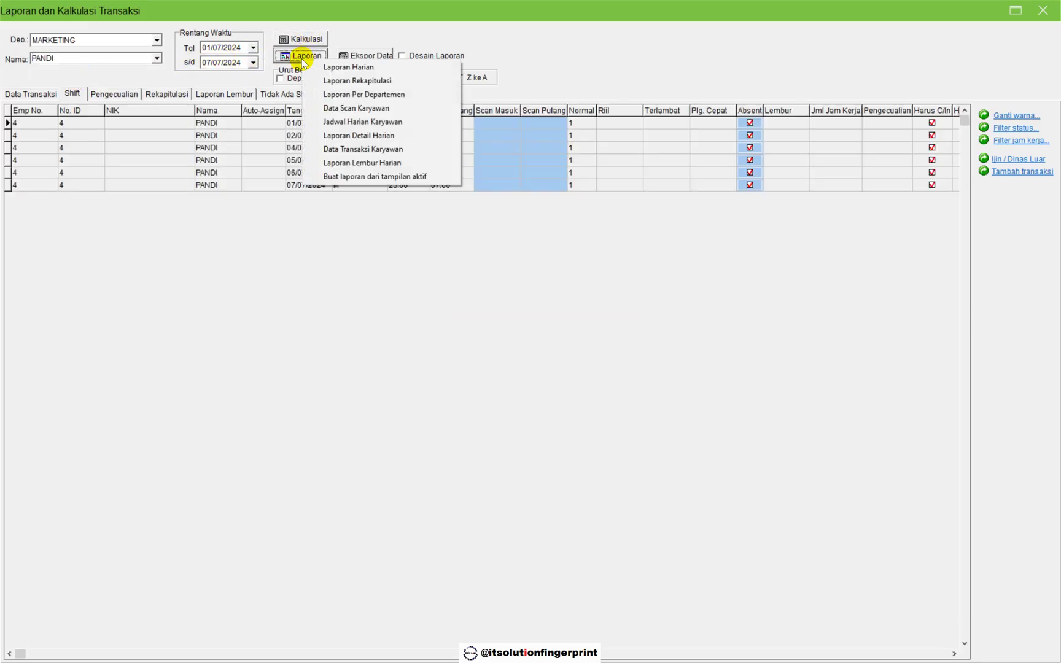
click(378, 121)
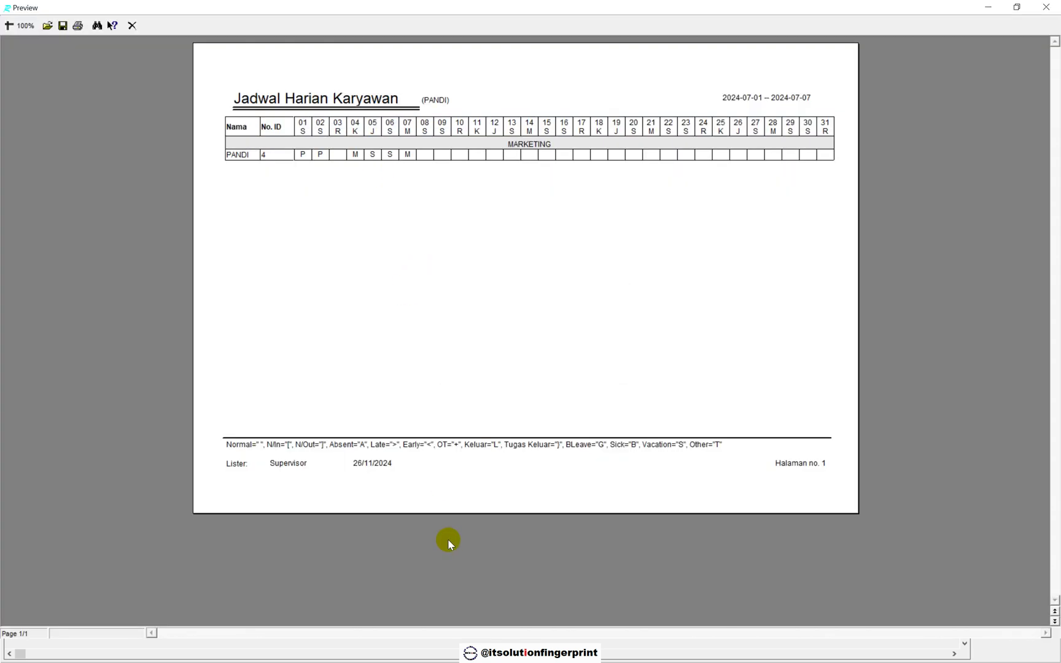
Step: Compare the report's 1–7 July shifts with the first MARKETING employee's row in the Excel workbook, and close the preview and report window
key(alt+Tab)
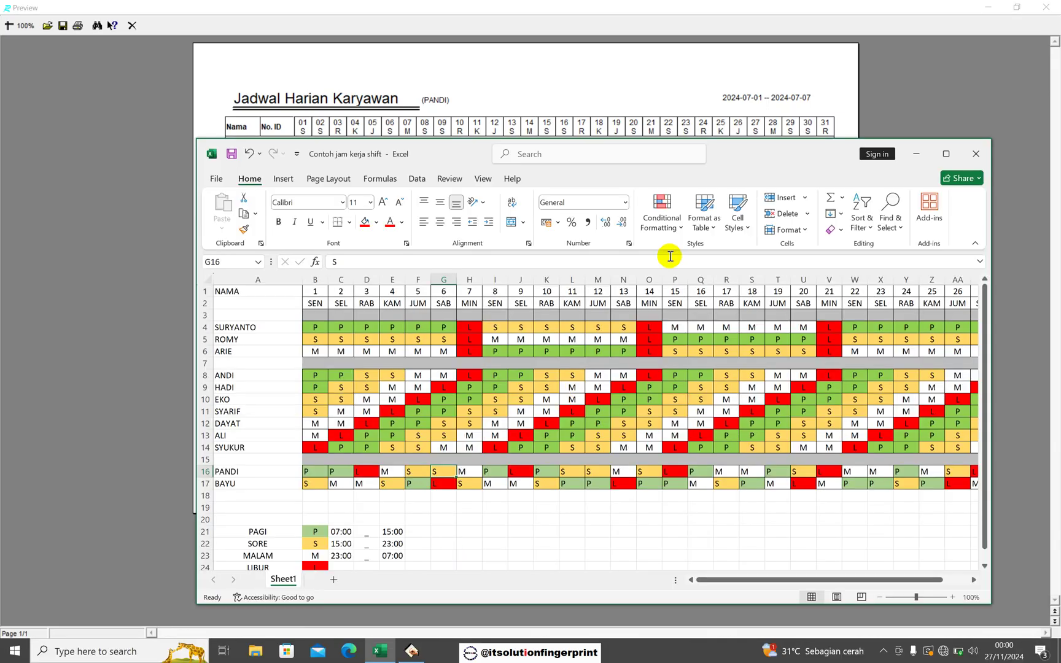
drag(741, 152, 748, 243)
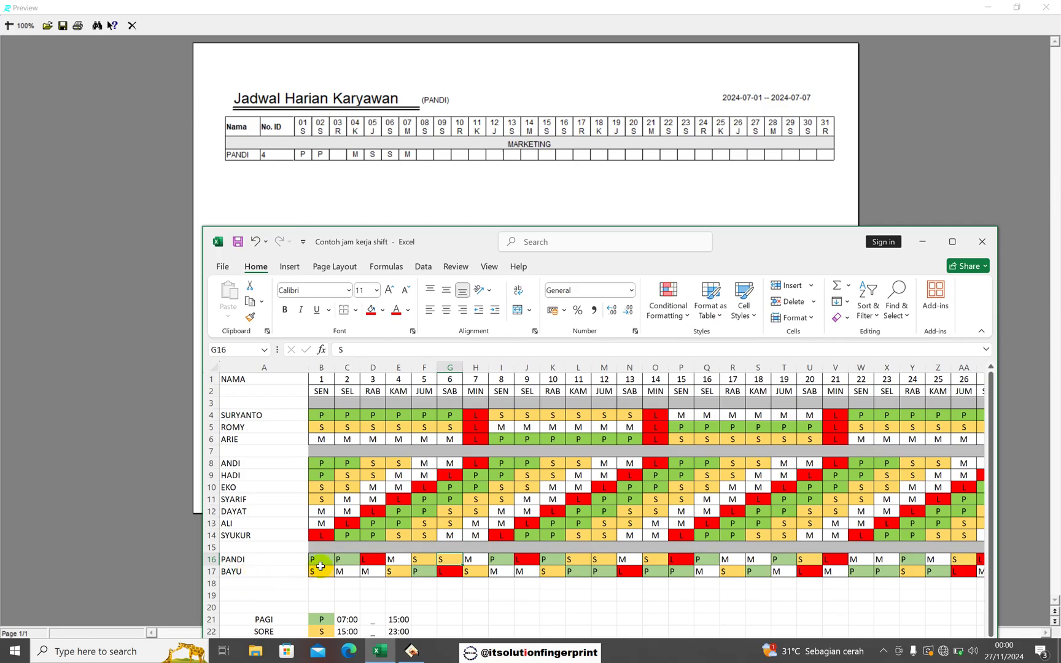
click(319, 561)
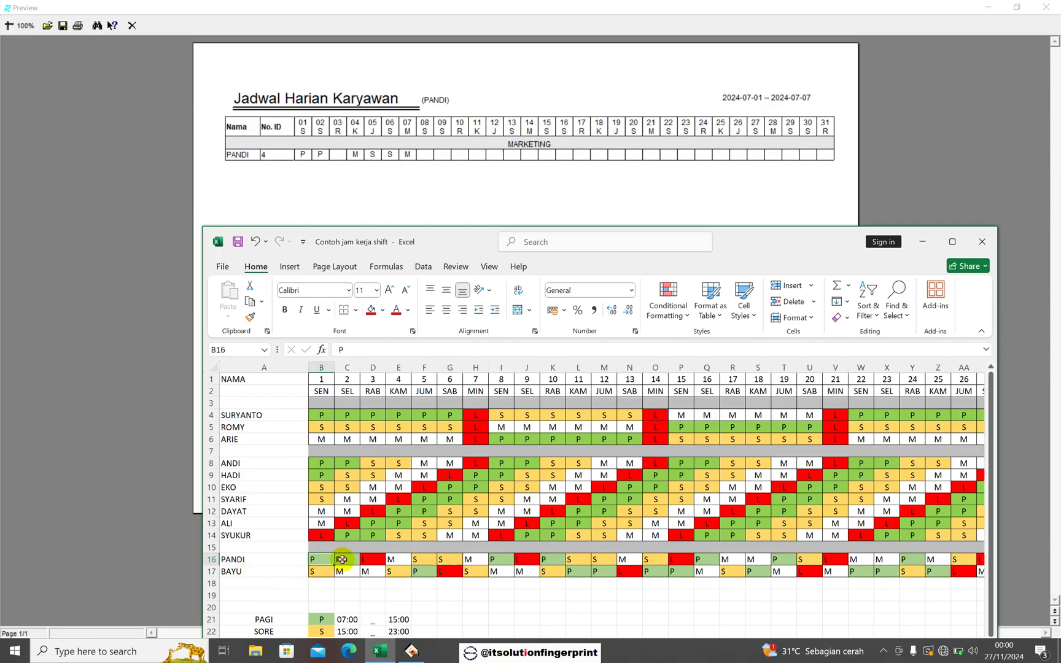
click(342, 559)
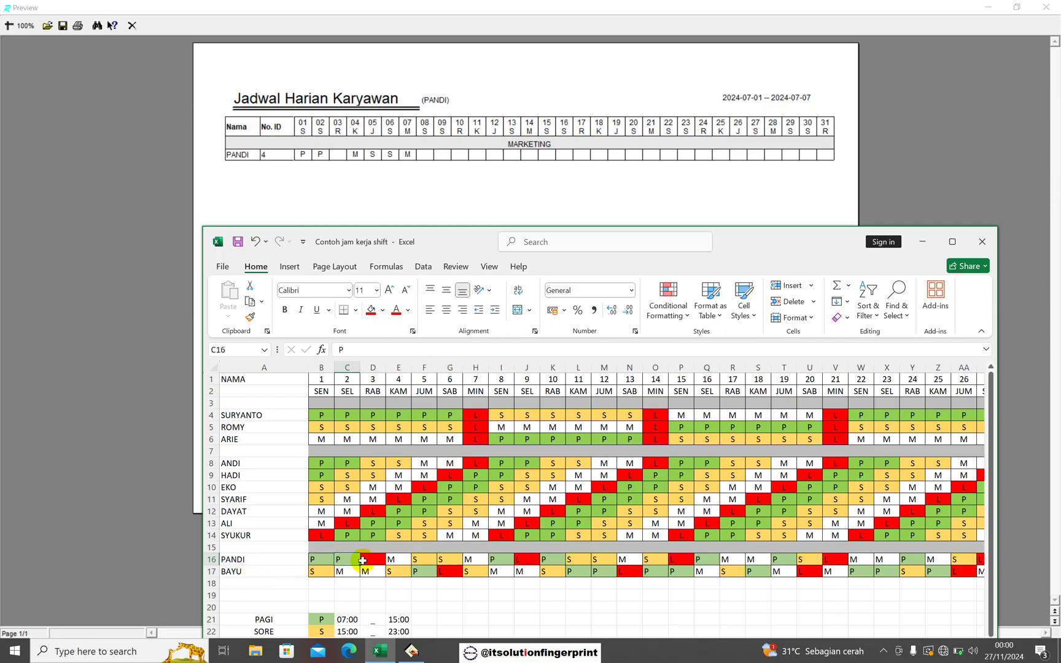
click(367, 560)
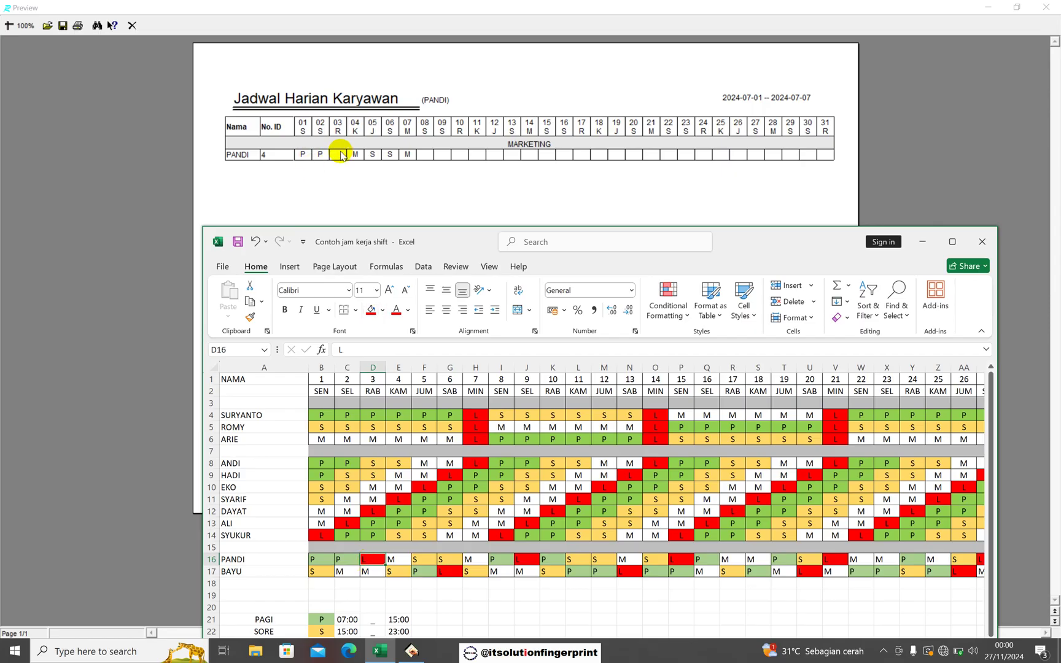
click(403, 563)
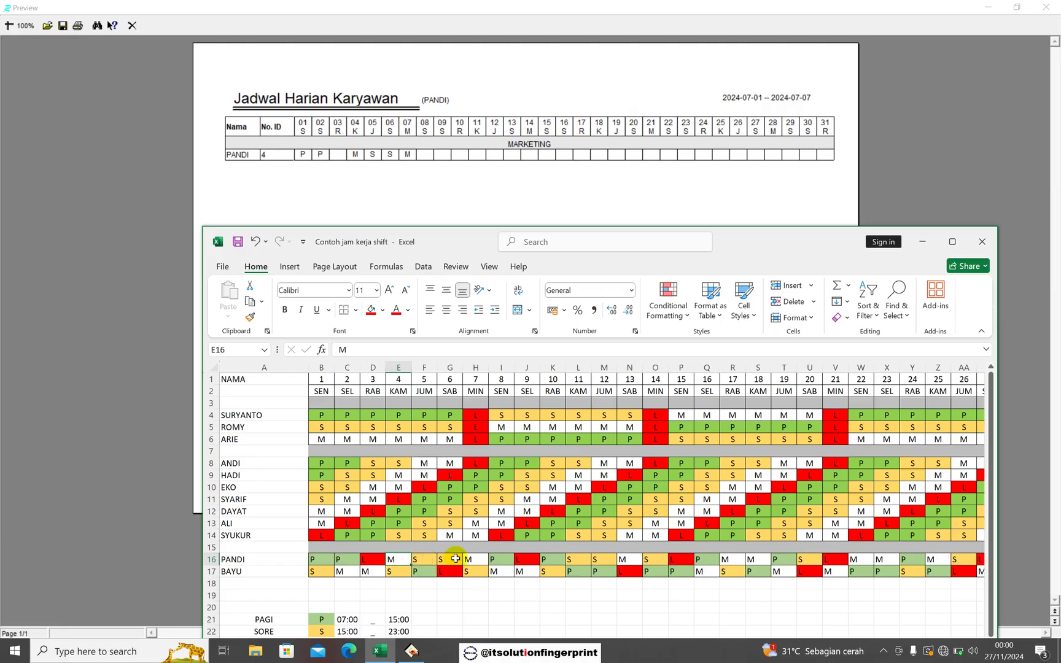
click(474, 563)
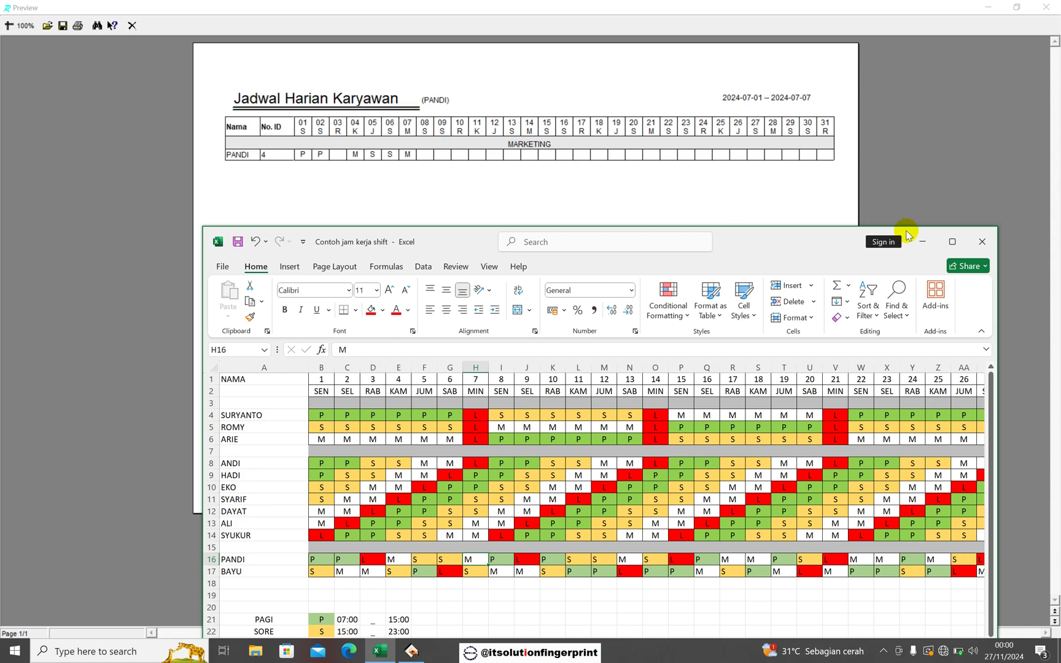
click(930, 142)
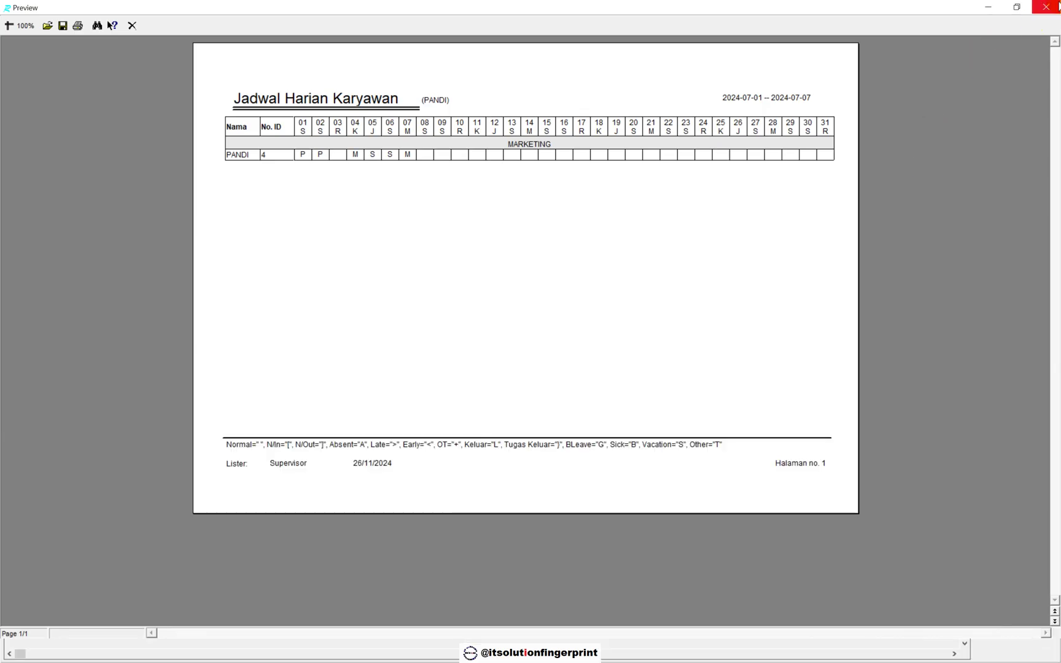
click(1057, 6)
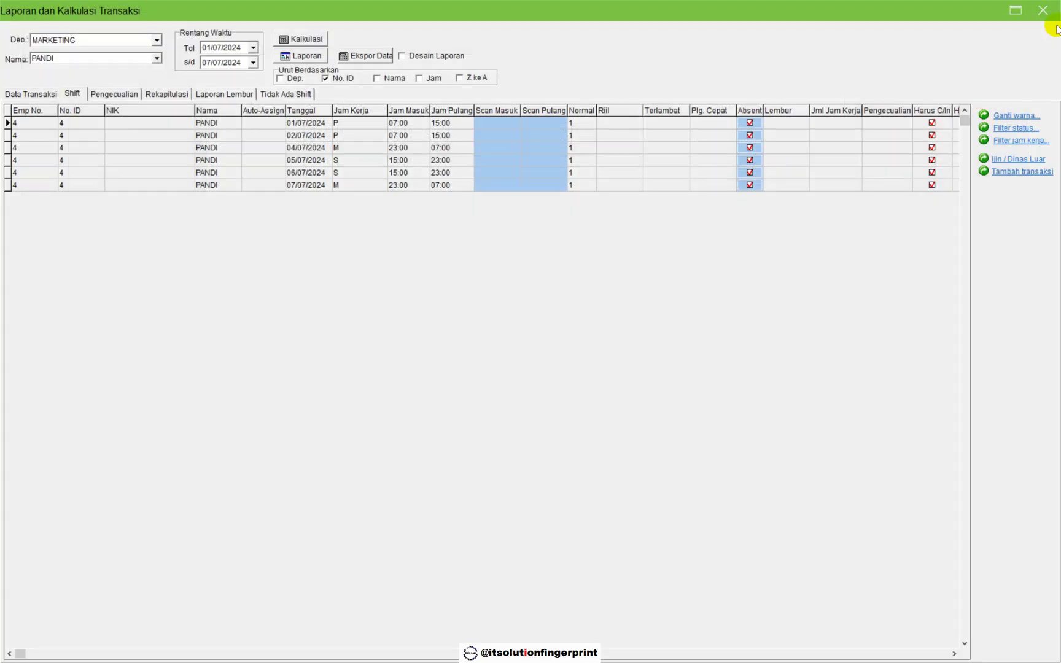
click(1042, 10)
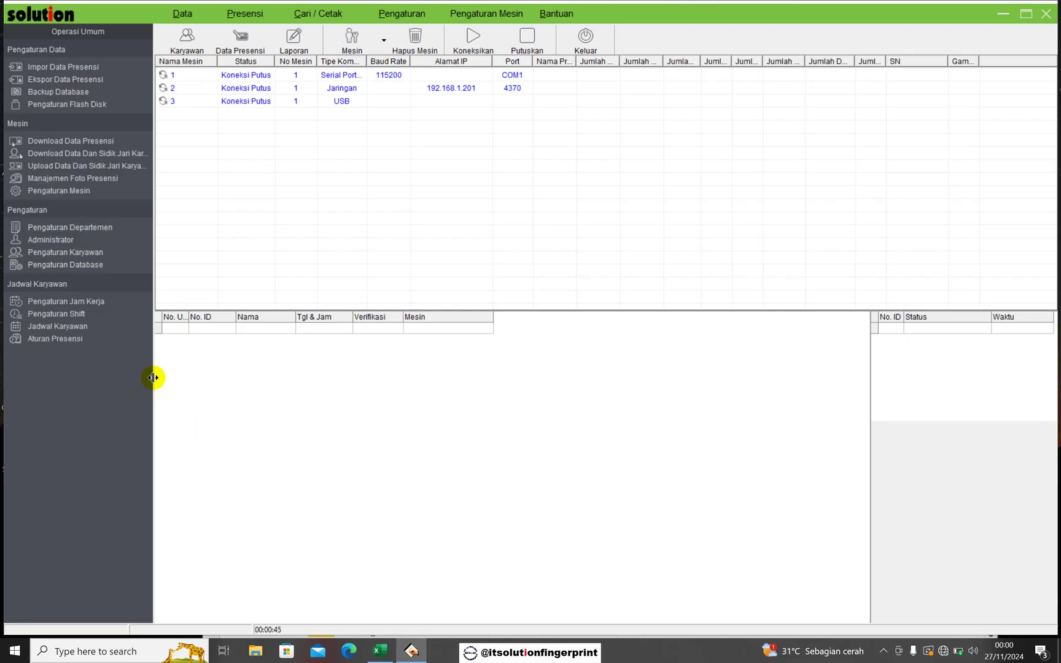
Step: Add work hours P, S and M to the second MARKETING employee's automatic work schedule, confirm, and close the employee schedule window
click(64, 329)
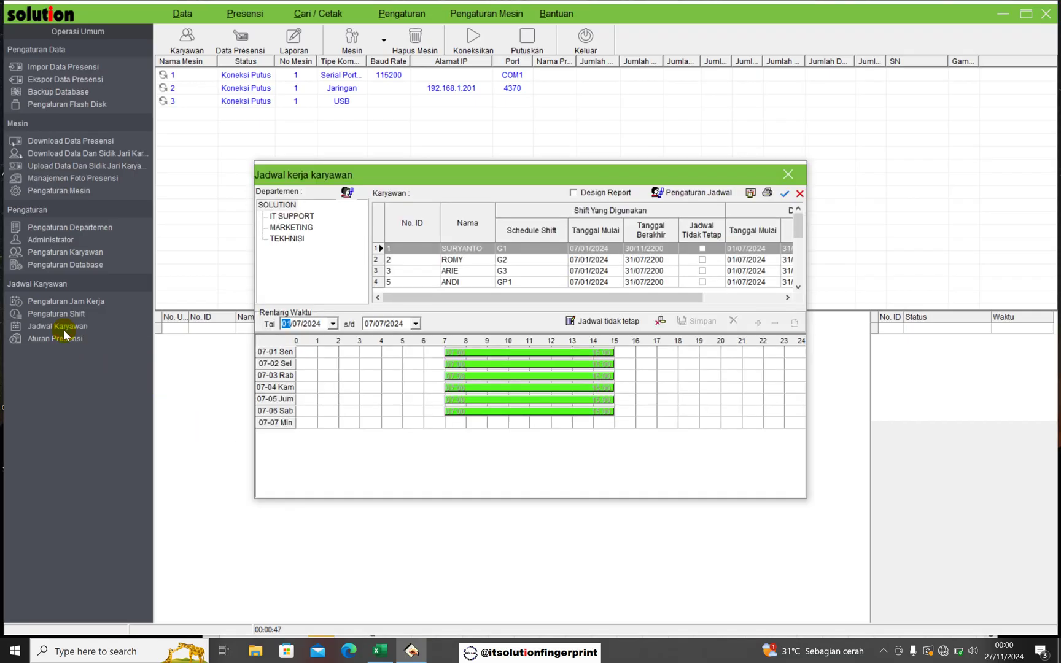
click(309, 228)
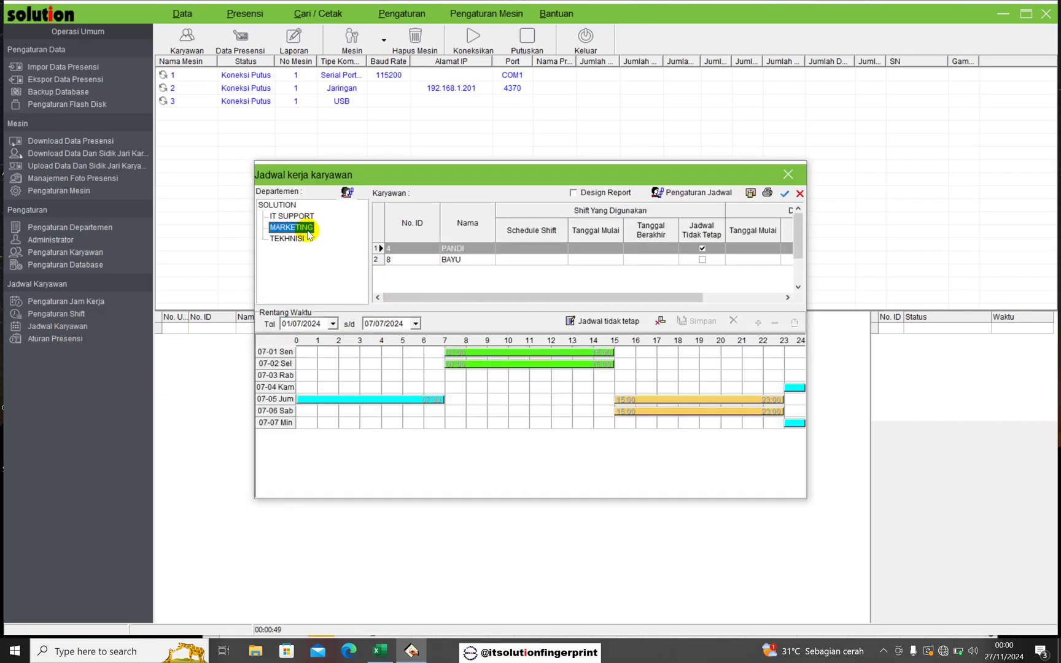
click(455, 260)
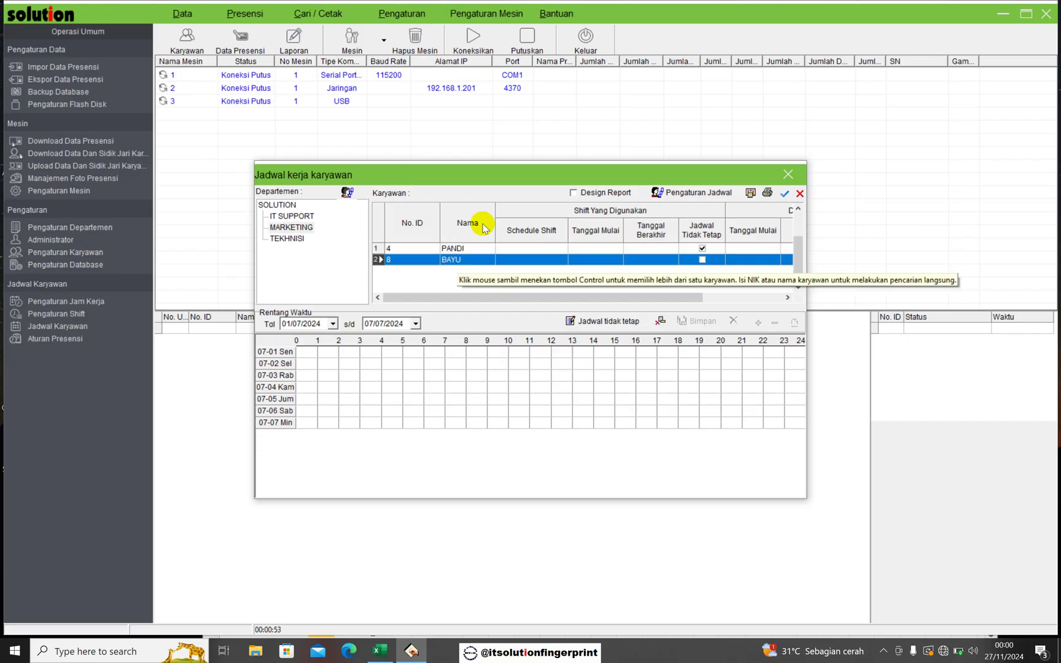
click(690, 194)
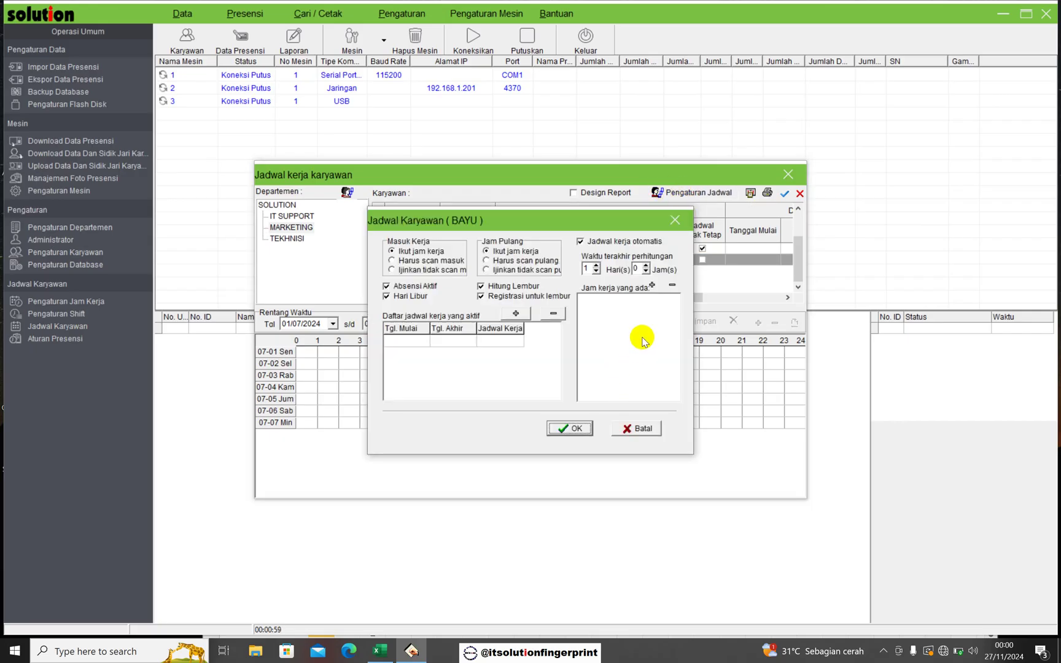
click(652, 286)
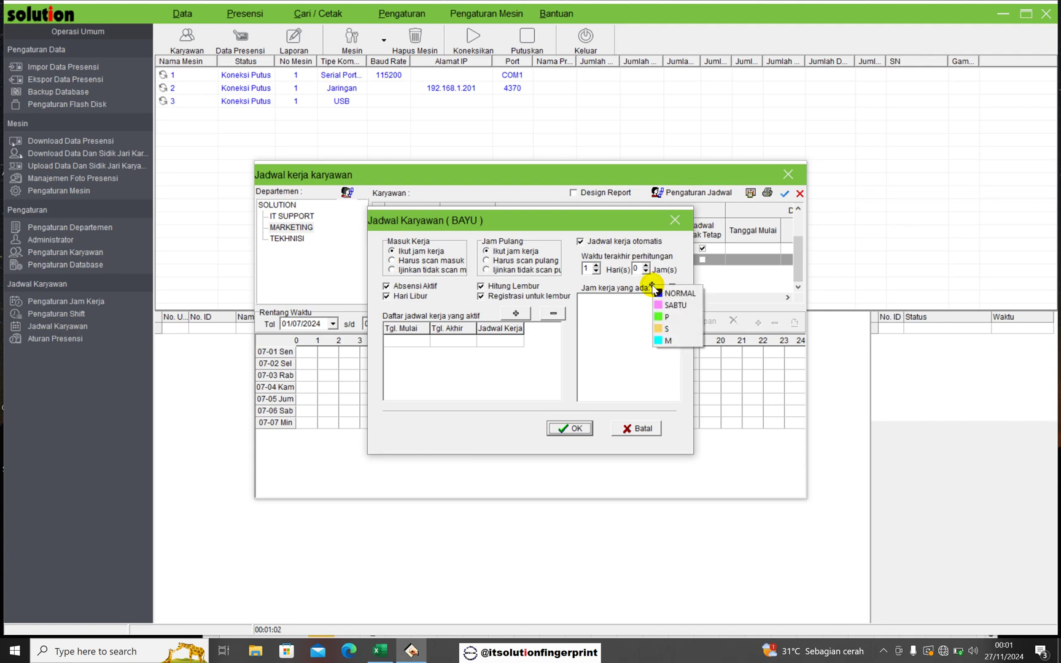
click(663, 318)
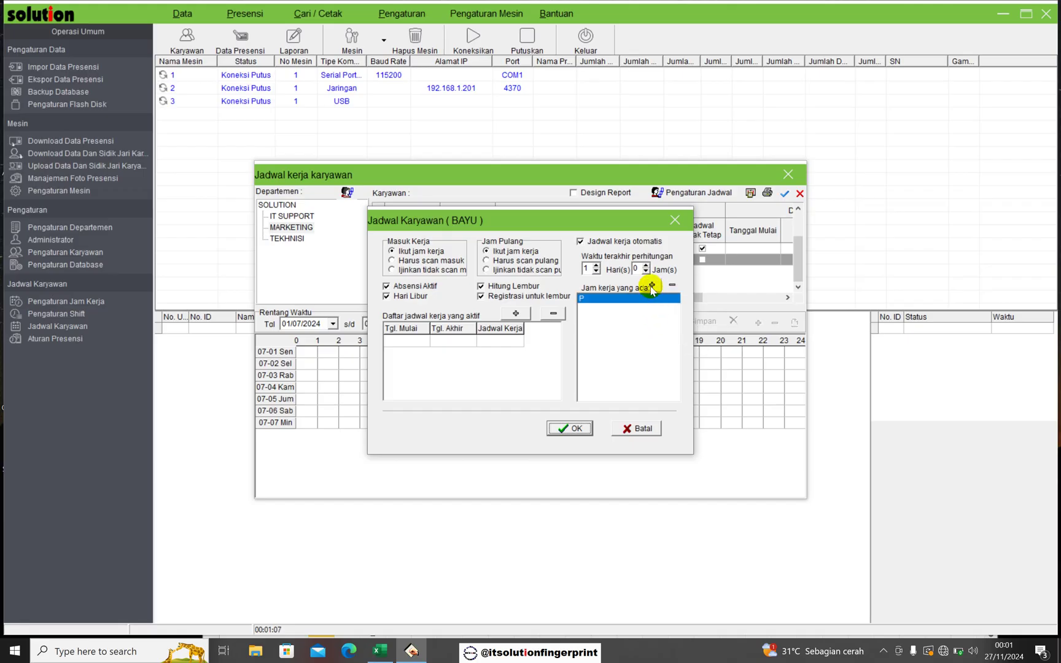
click(652, 287)
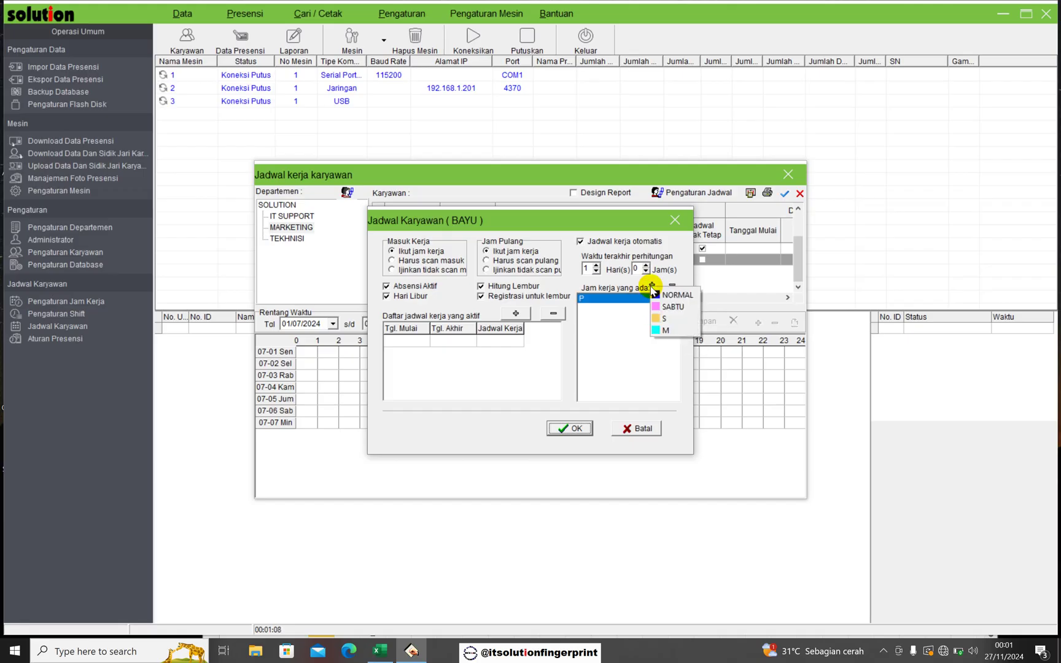
click(660, 320)
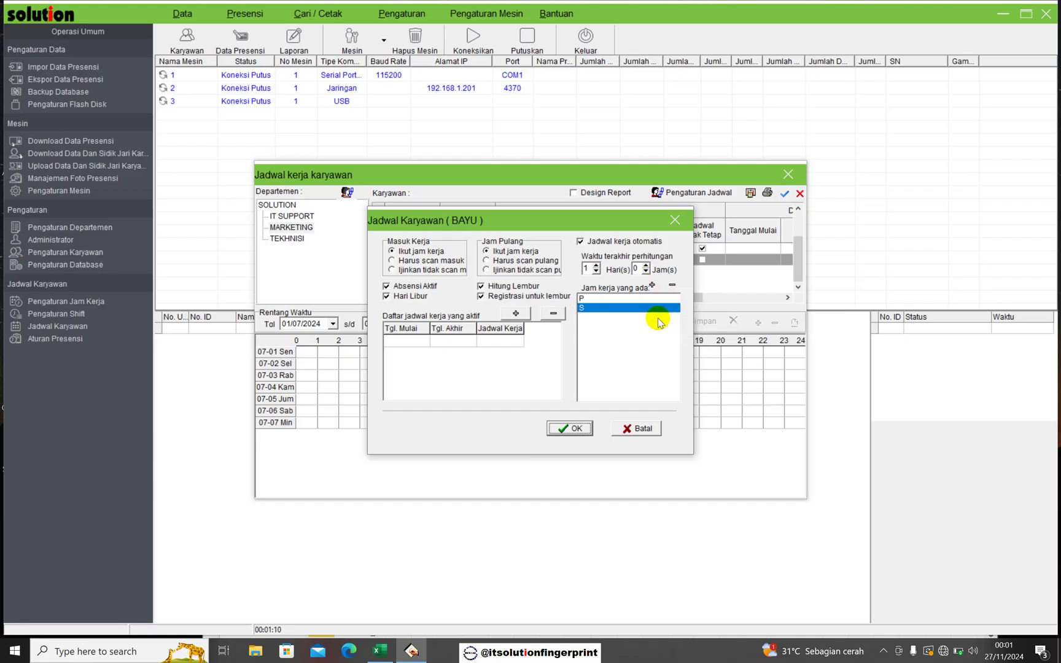
click(652, 286)
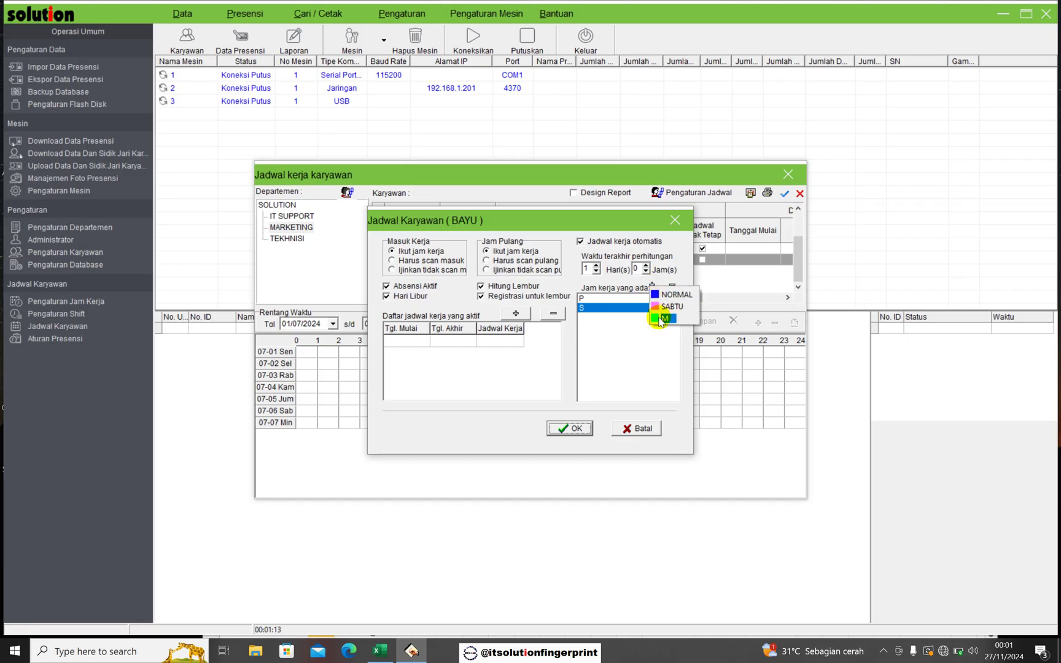
click(659, 320)
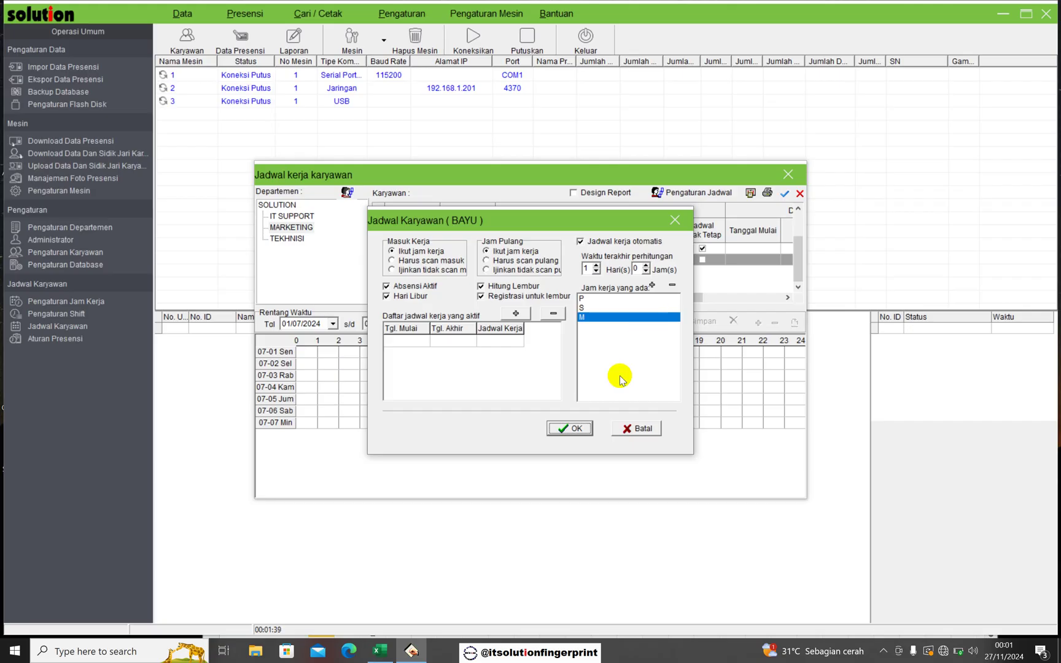
click(571, 428)
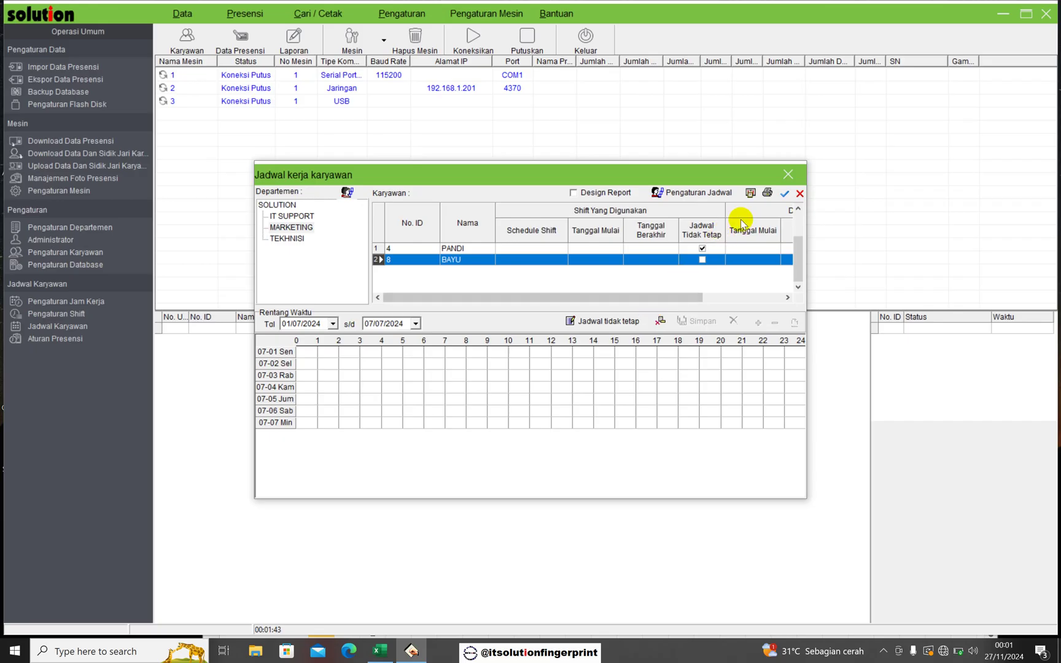
click(788, 173)
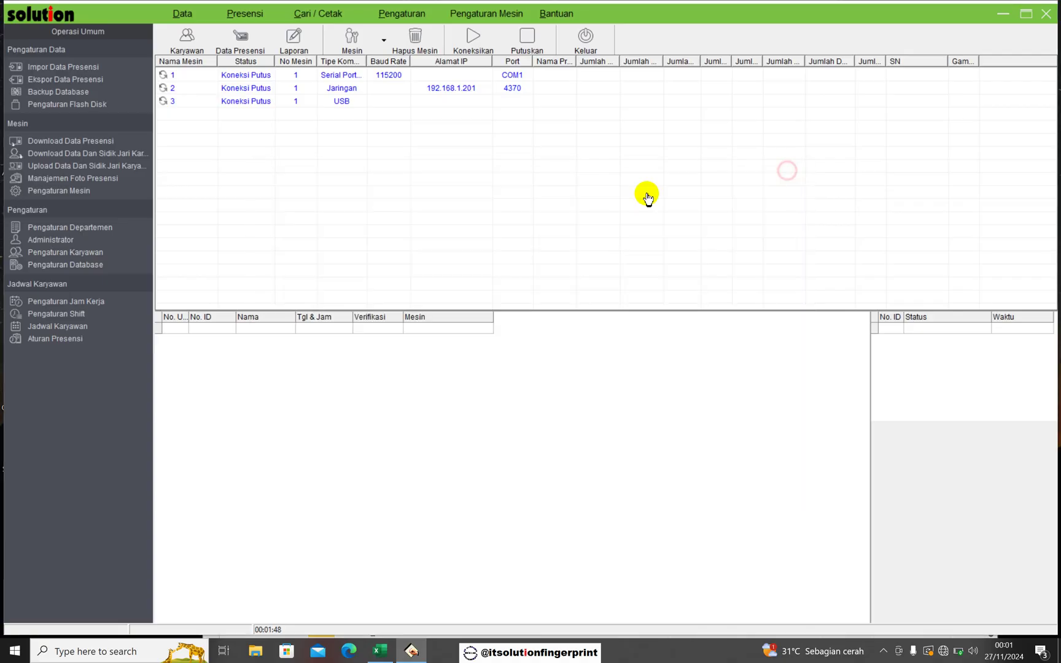
Step: View the Shift section of the Laporan dan Kalkulasi Transaksi window for MARKETING, then close the window
click(295, 46)
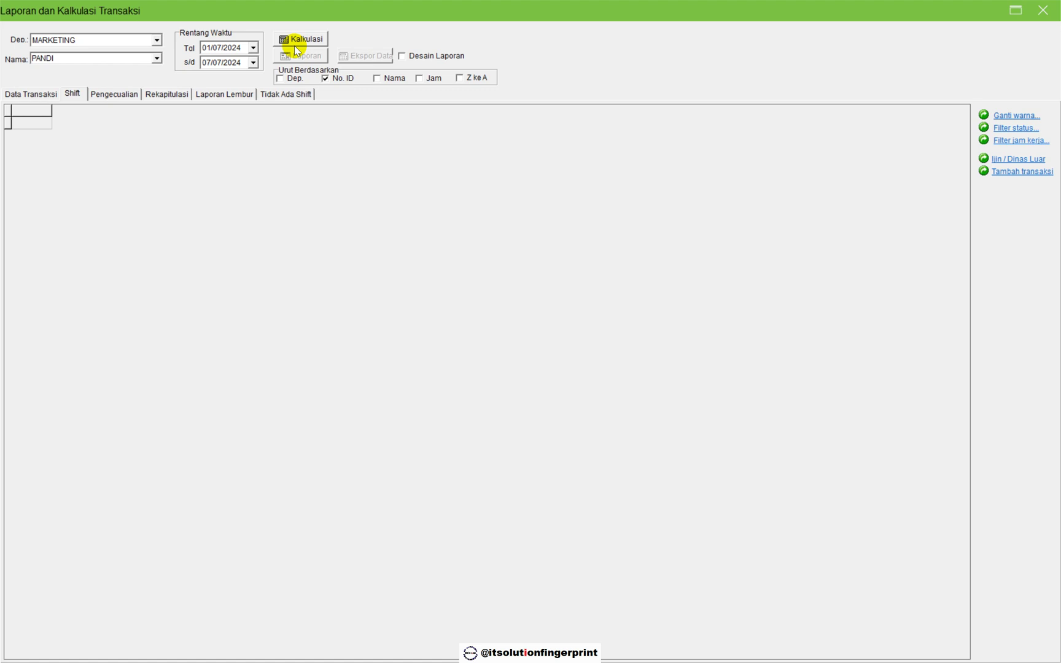
click(77, 97)
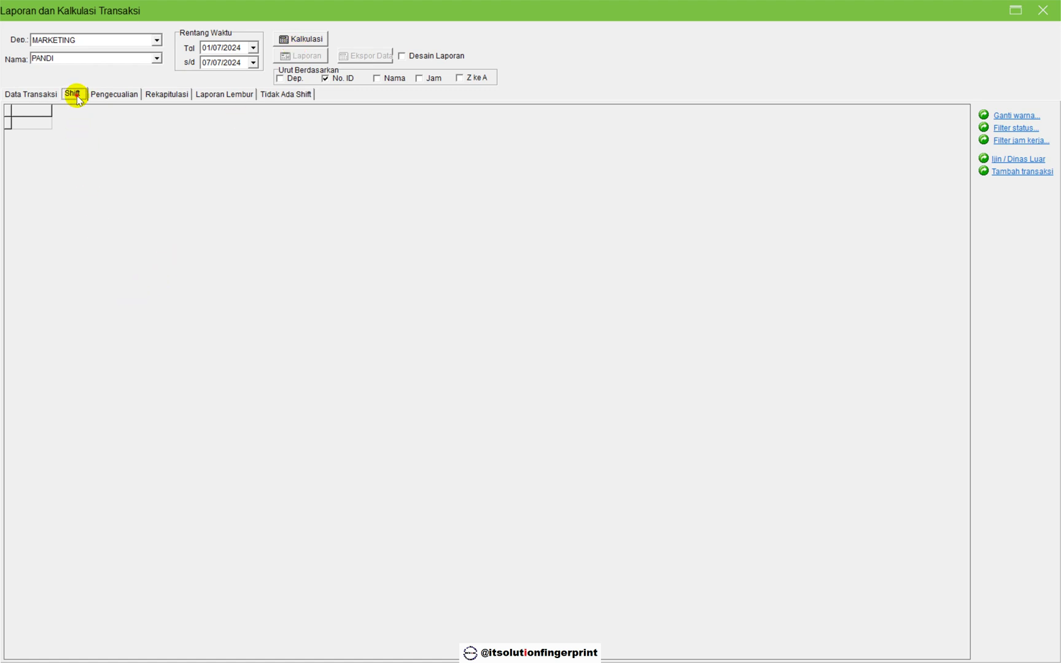
click(89, 151)
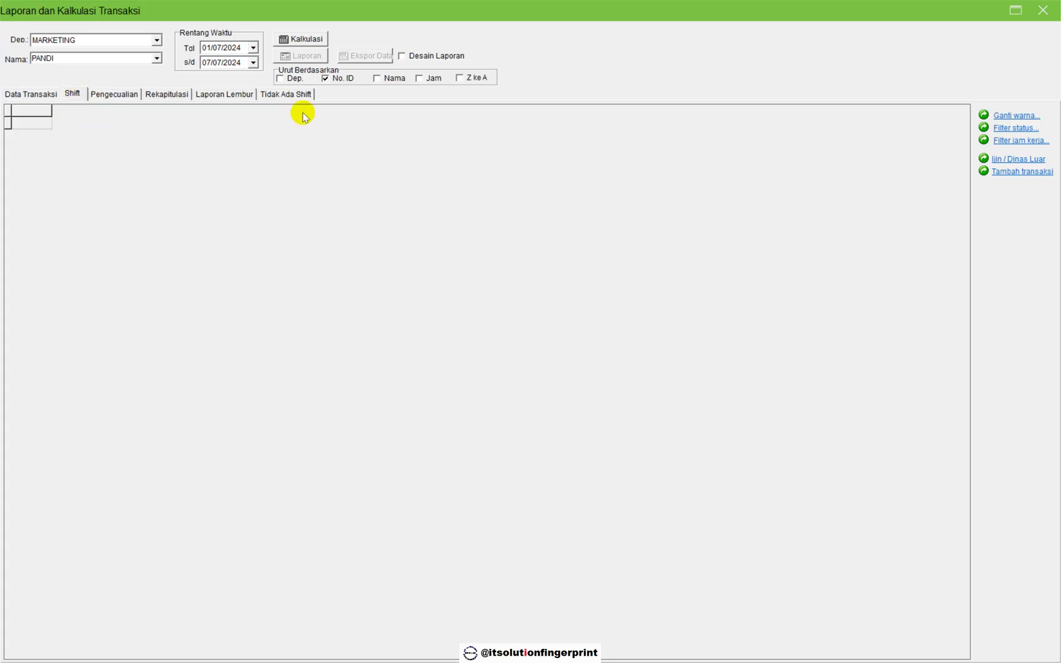
click(1044, 12)
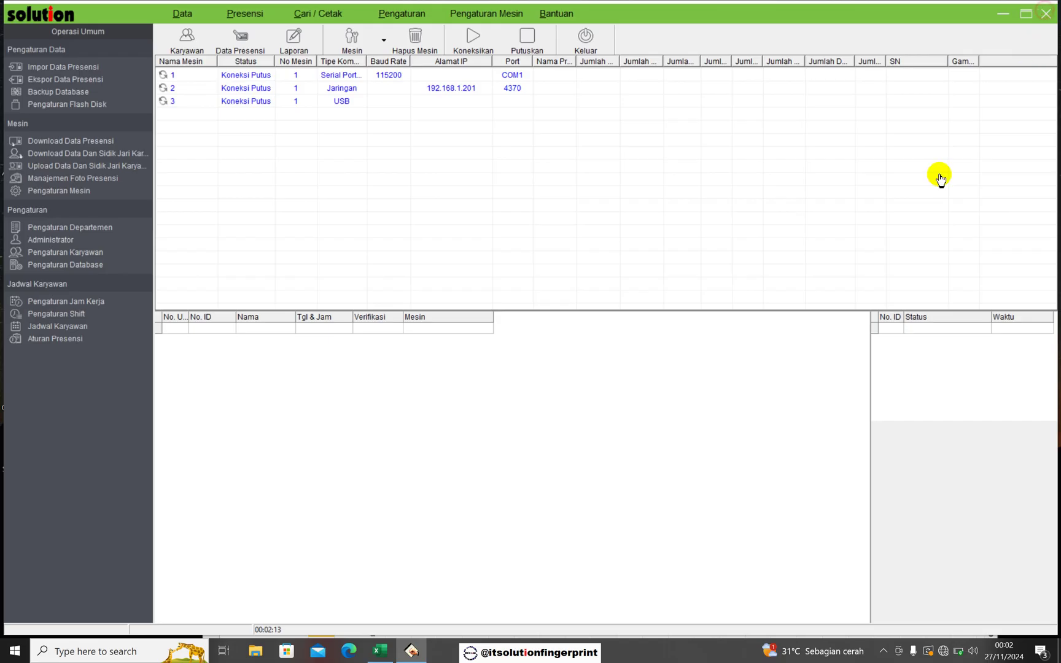